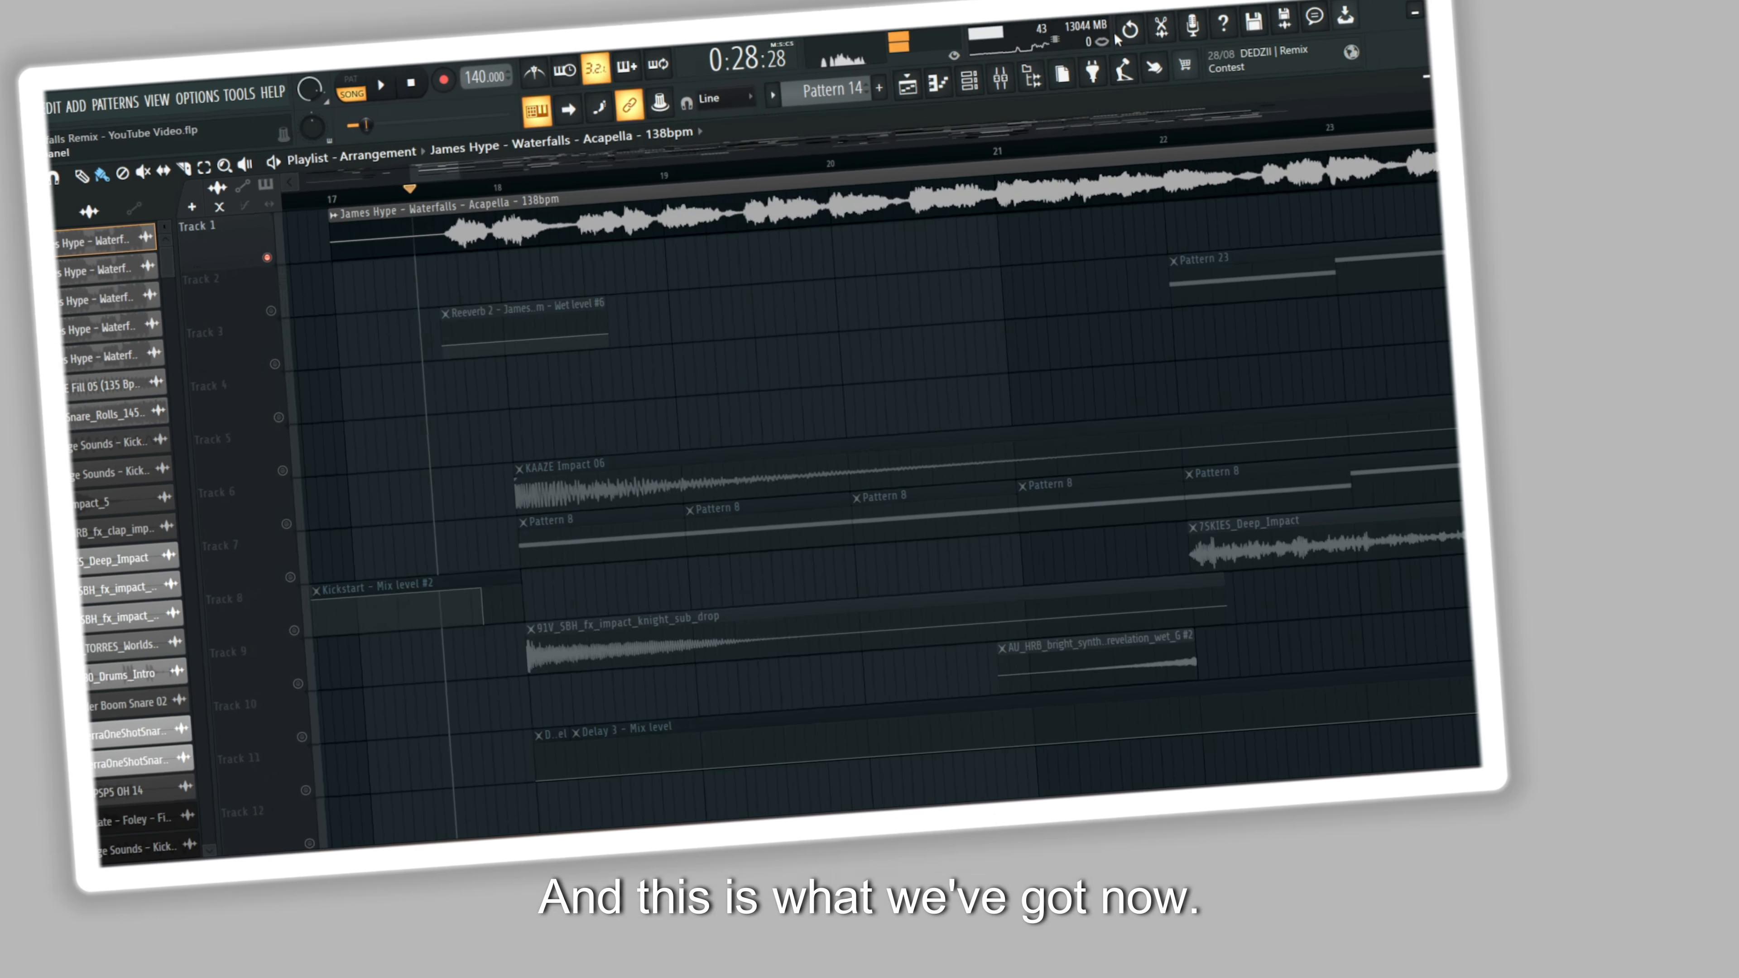
- Play back the intro arrangement and the Pattern 23 notes in the Nexus #2 piano roll
key(space)
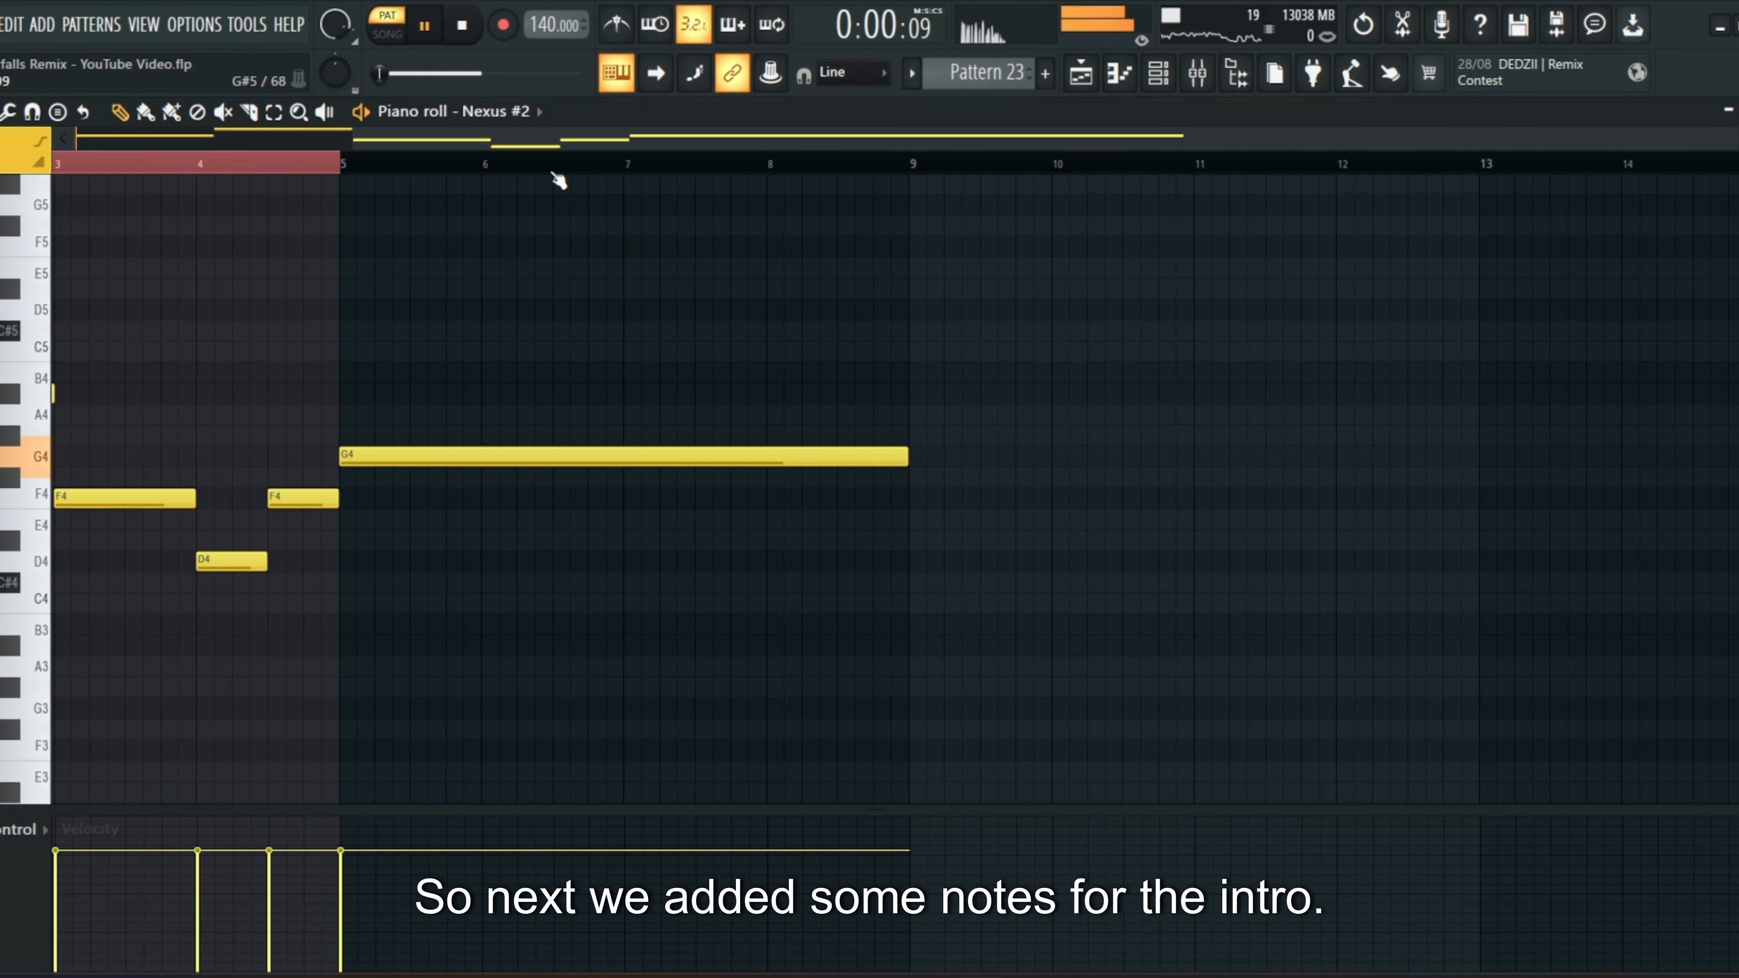
scroll(543, 164, up, 3)
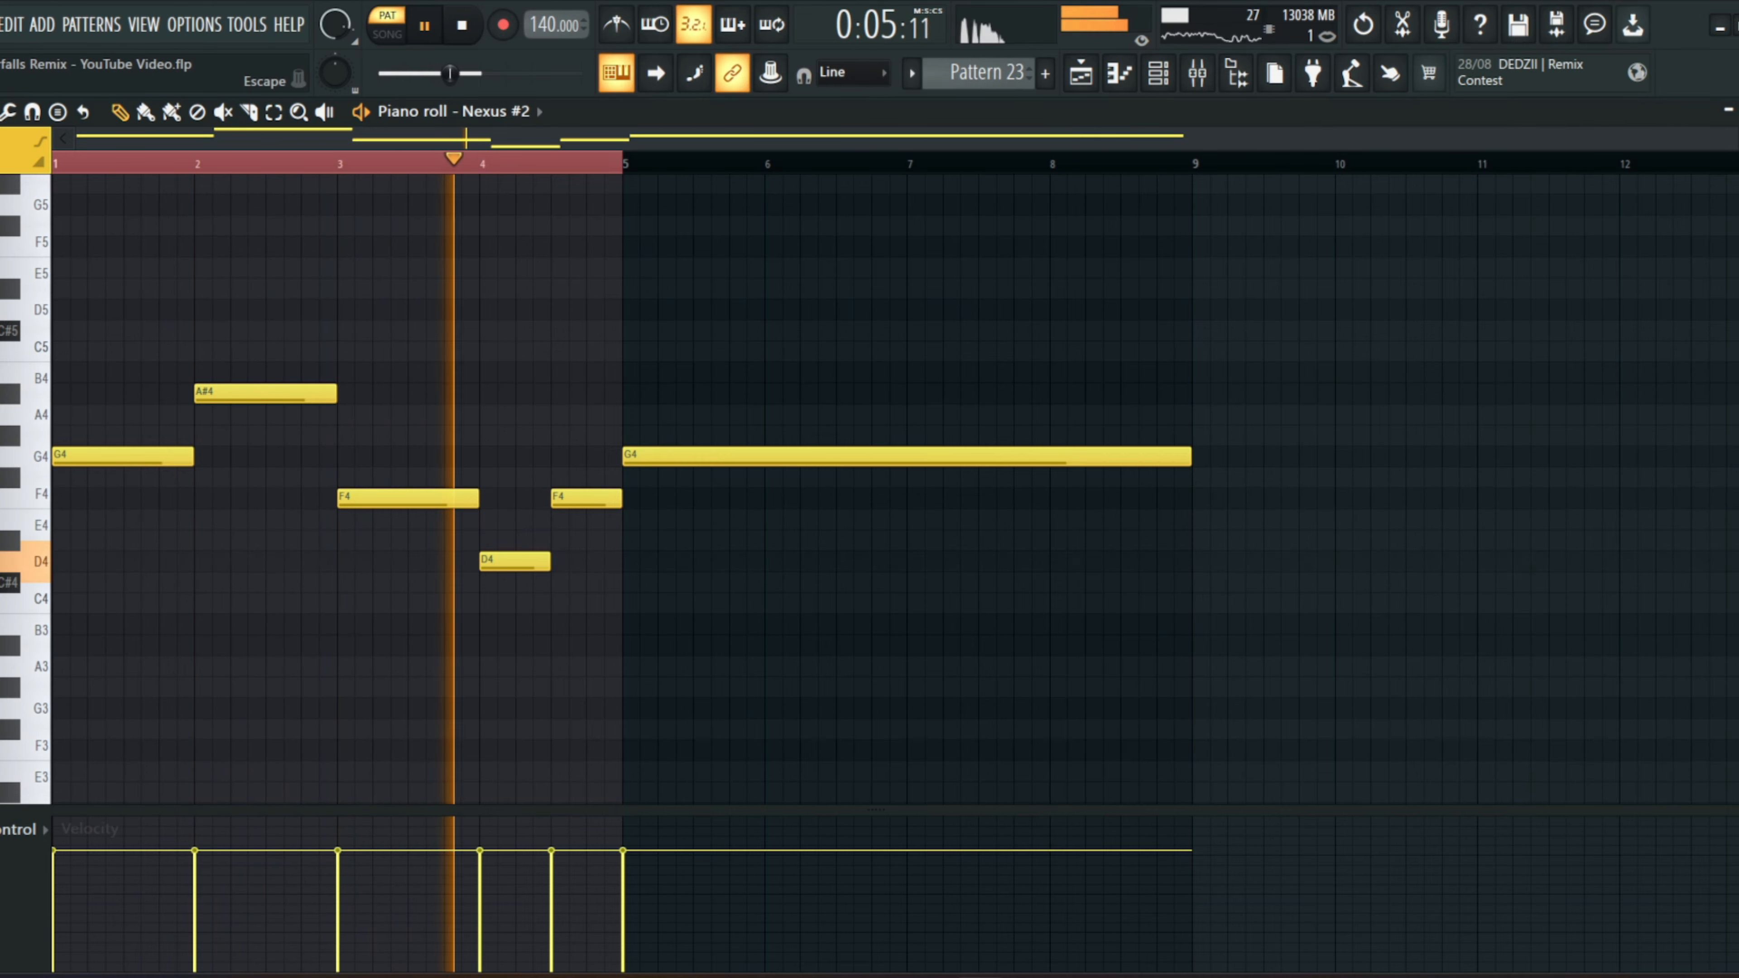
key(space)
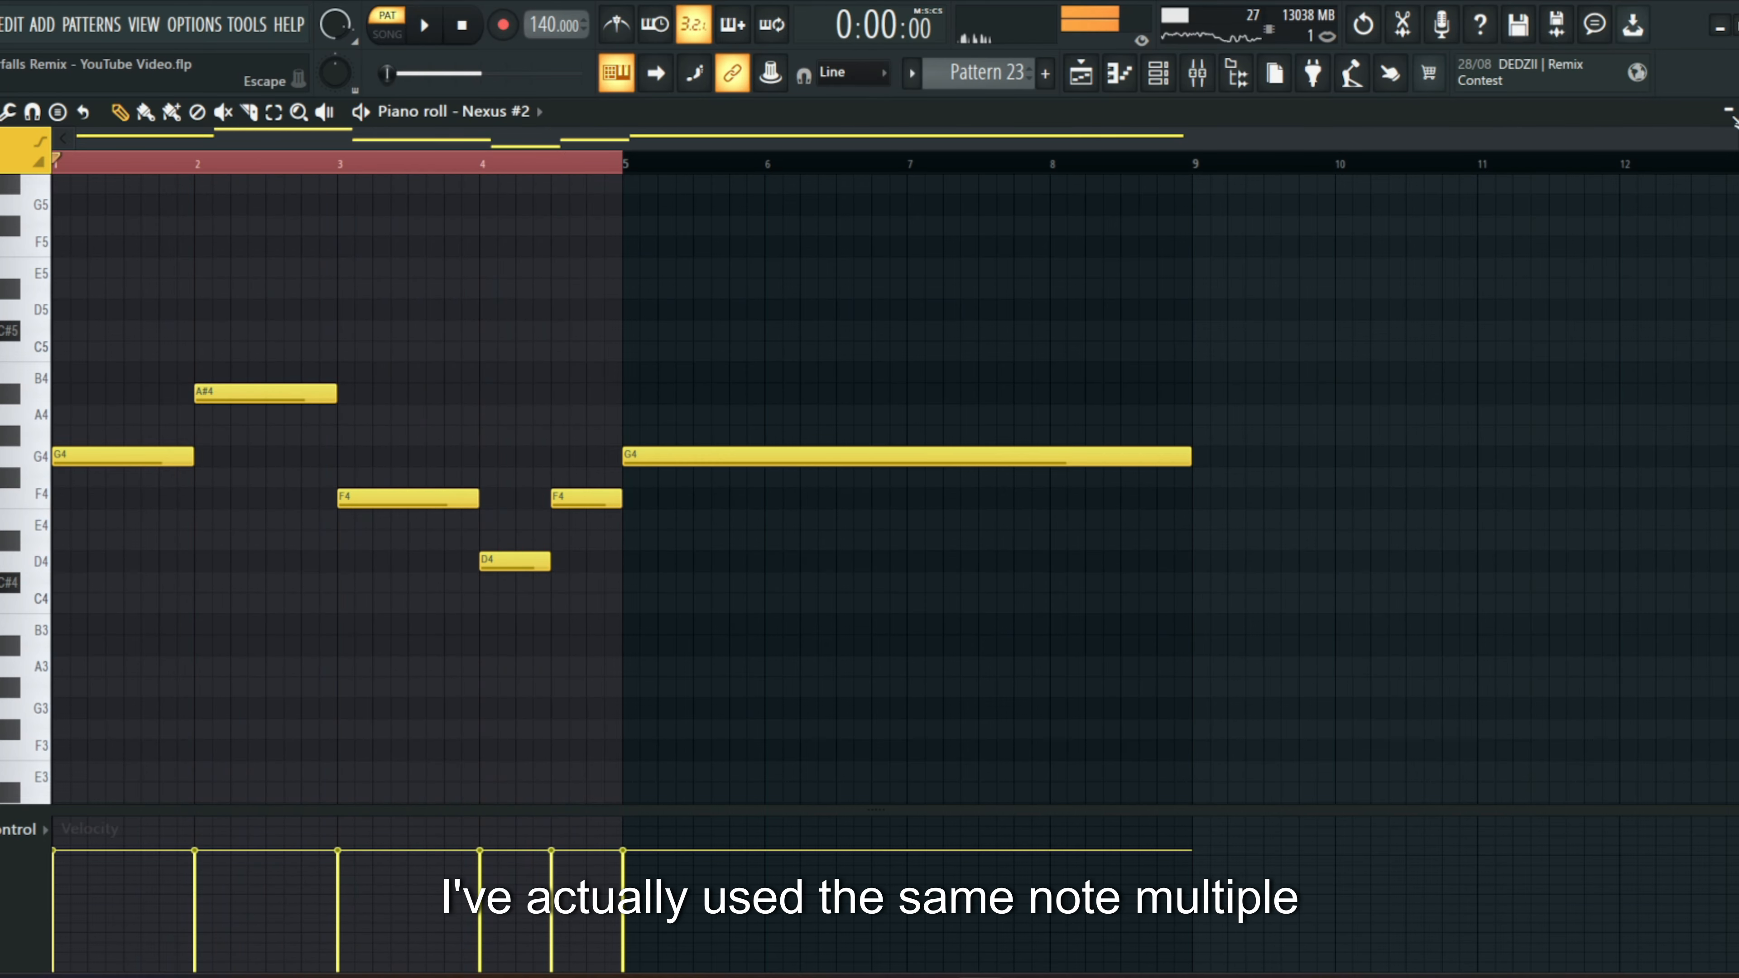
- Show the channel rack and audition the Serum 2 #7 notes of Pattern 8 in the piano roll
click(144, 24)
click(172, 112)
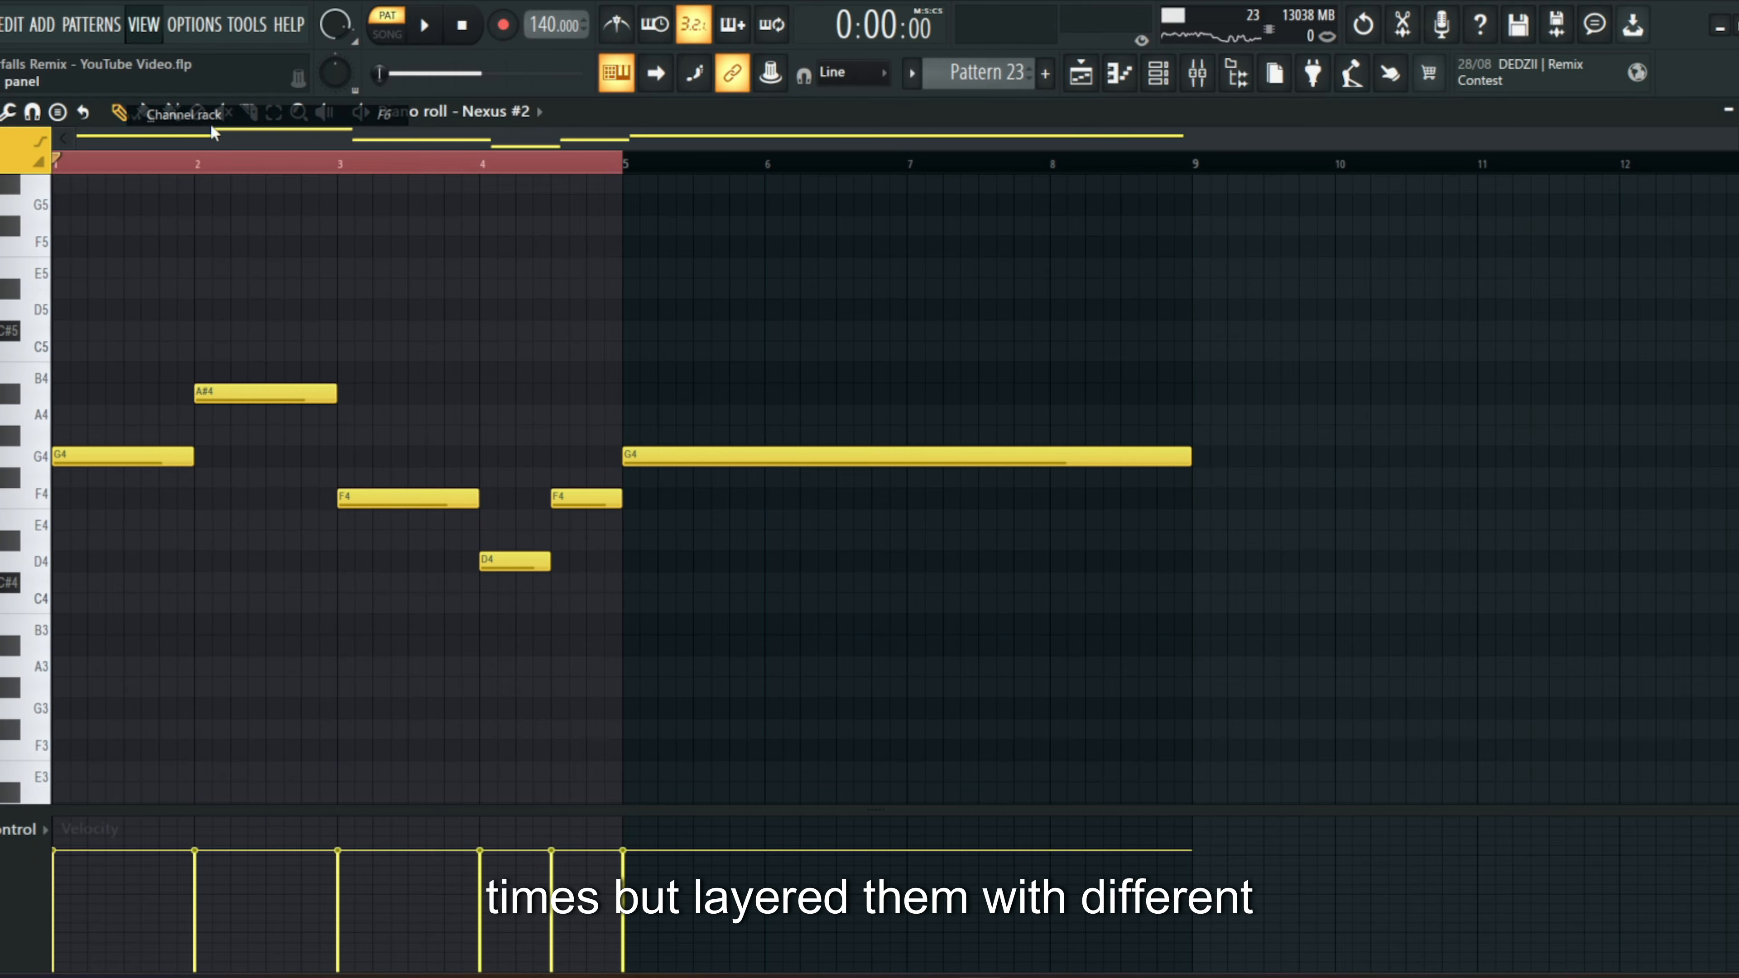
scroll(582, 847, down, 3)
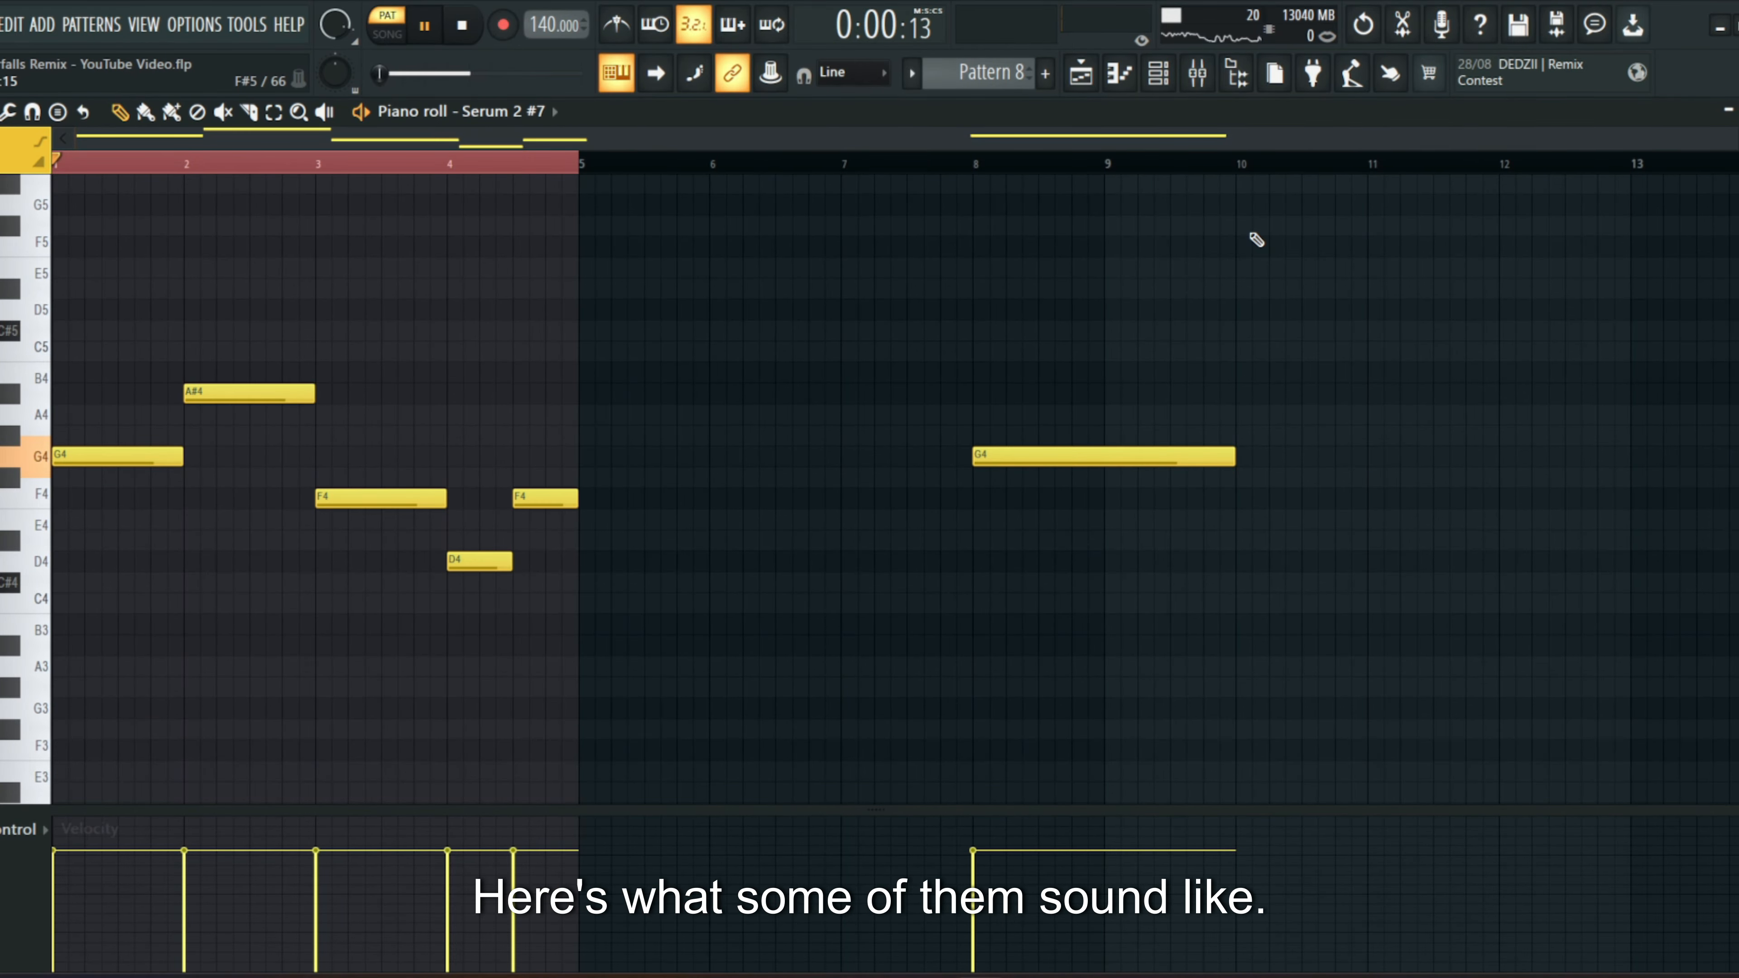
click(144, 25)
click(171, 118)
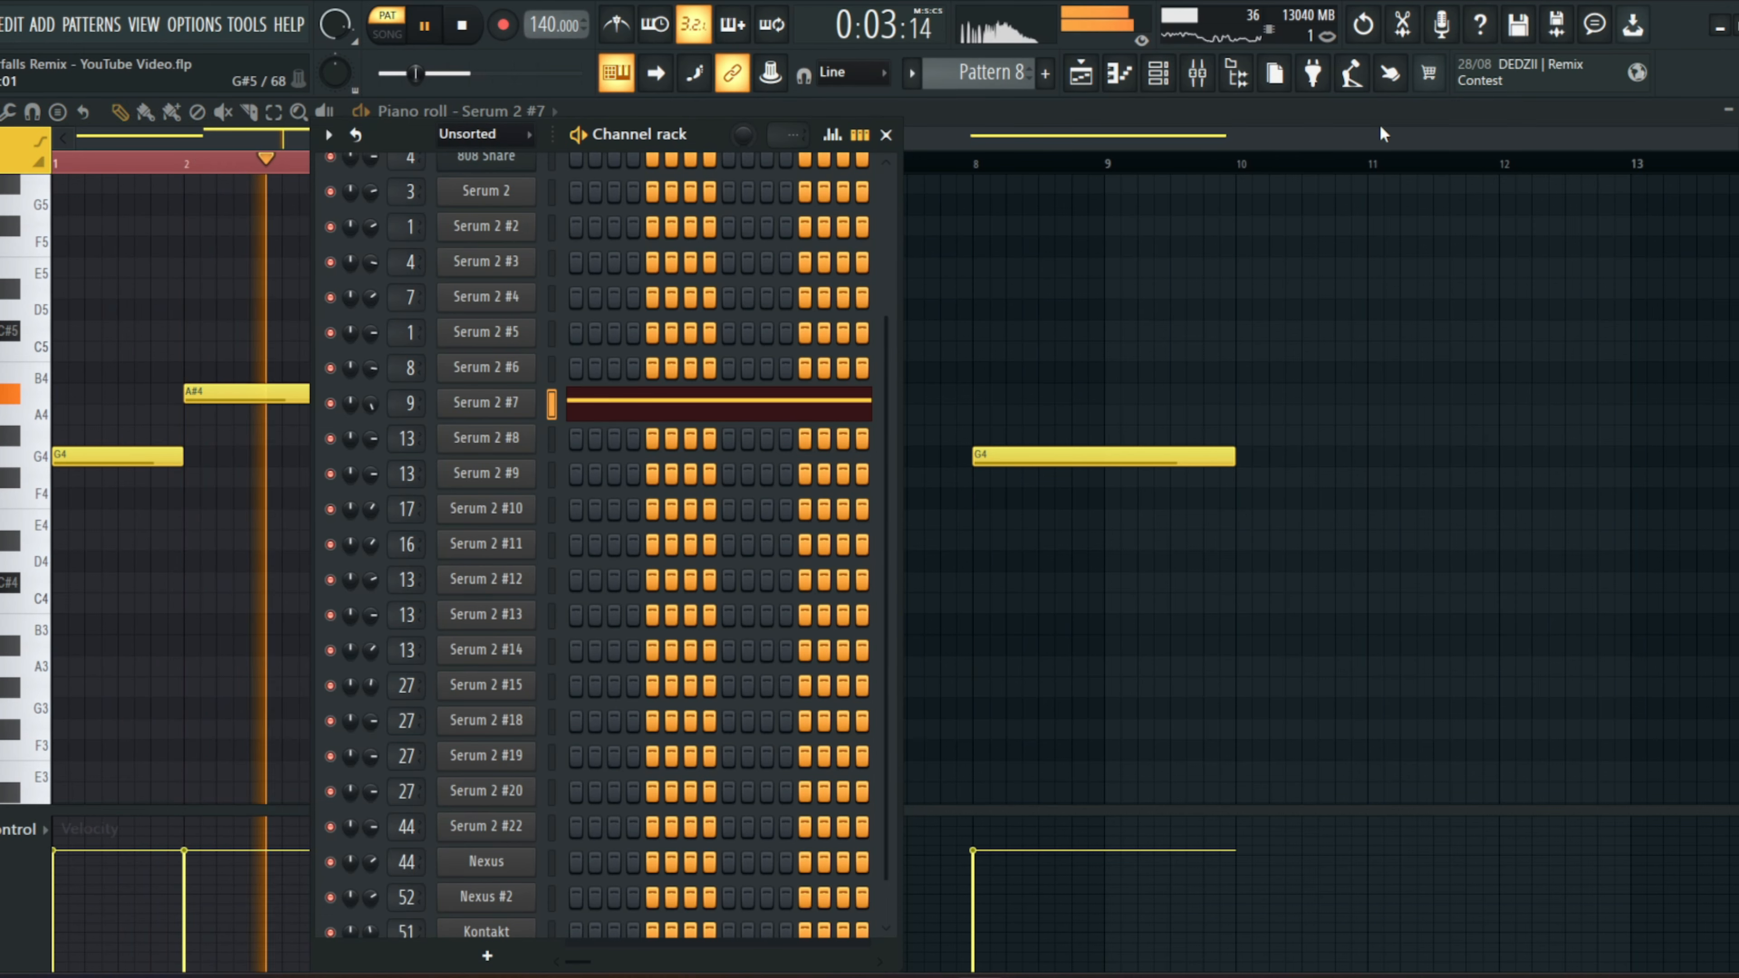
key(Escape)
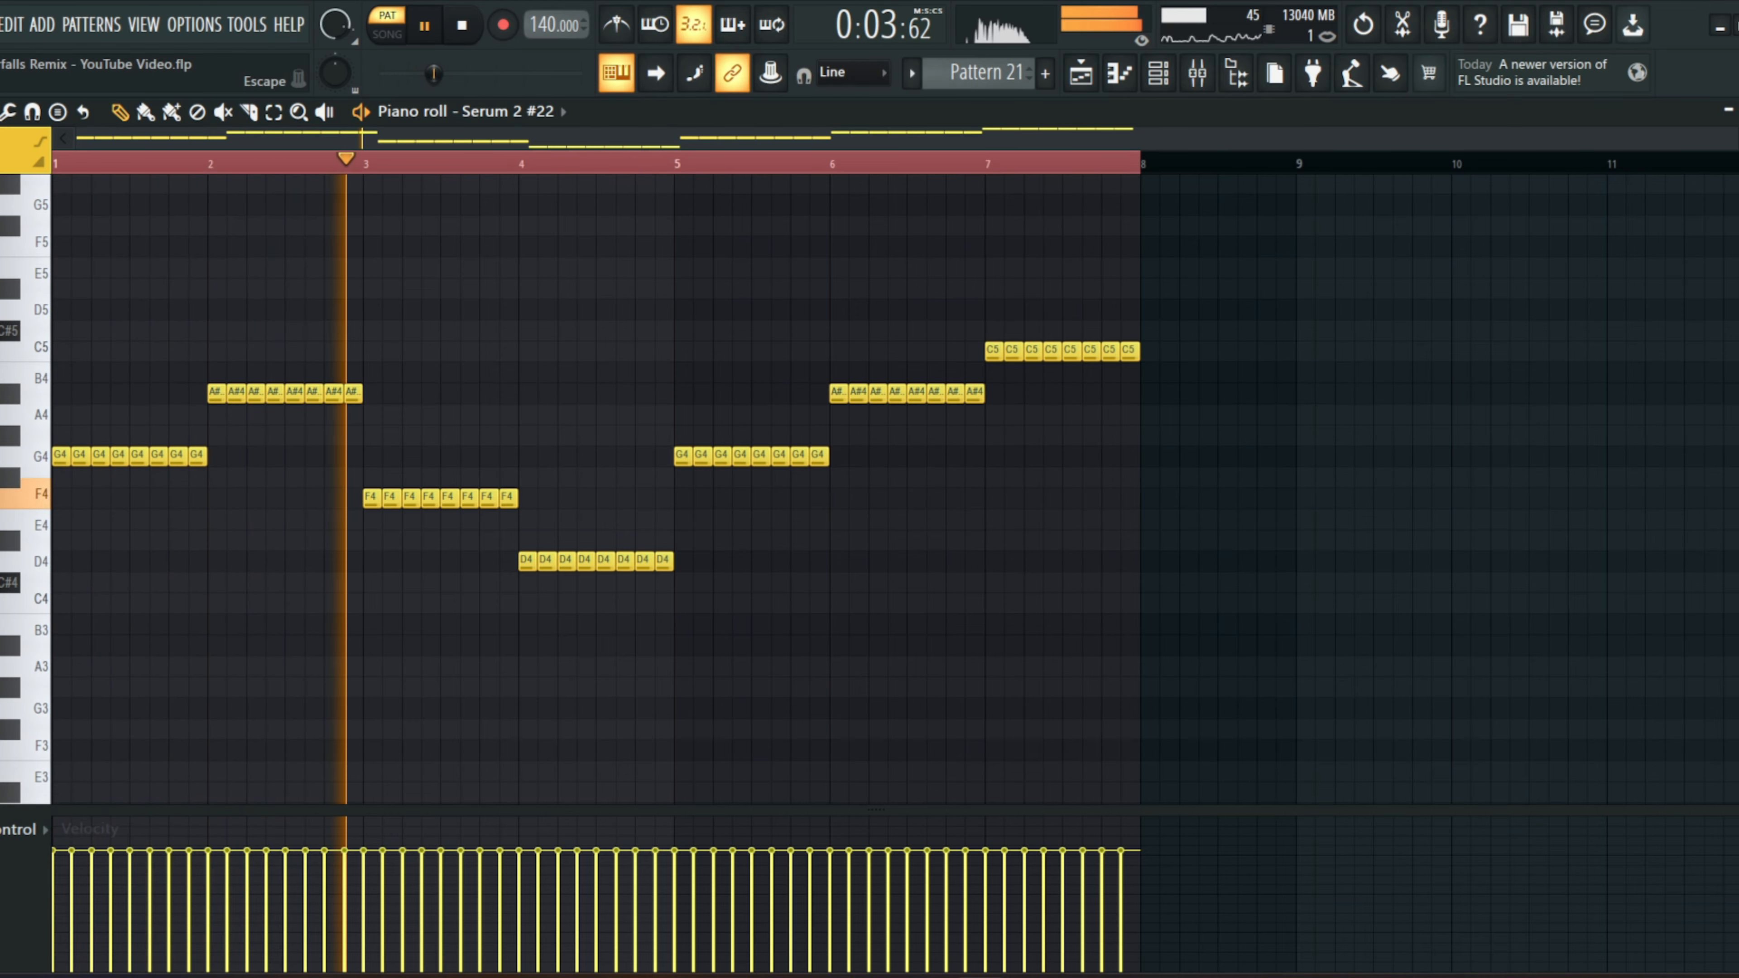
- Open Pattern 22 on Track 24 of the playlist and play its Nexus notes in the piano roll
key(F5)
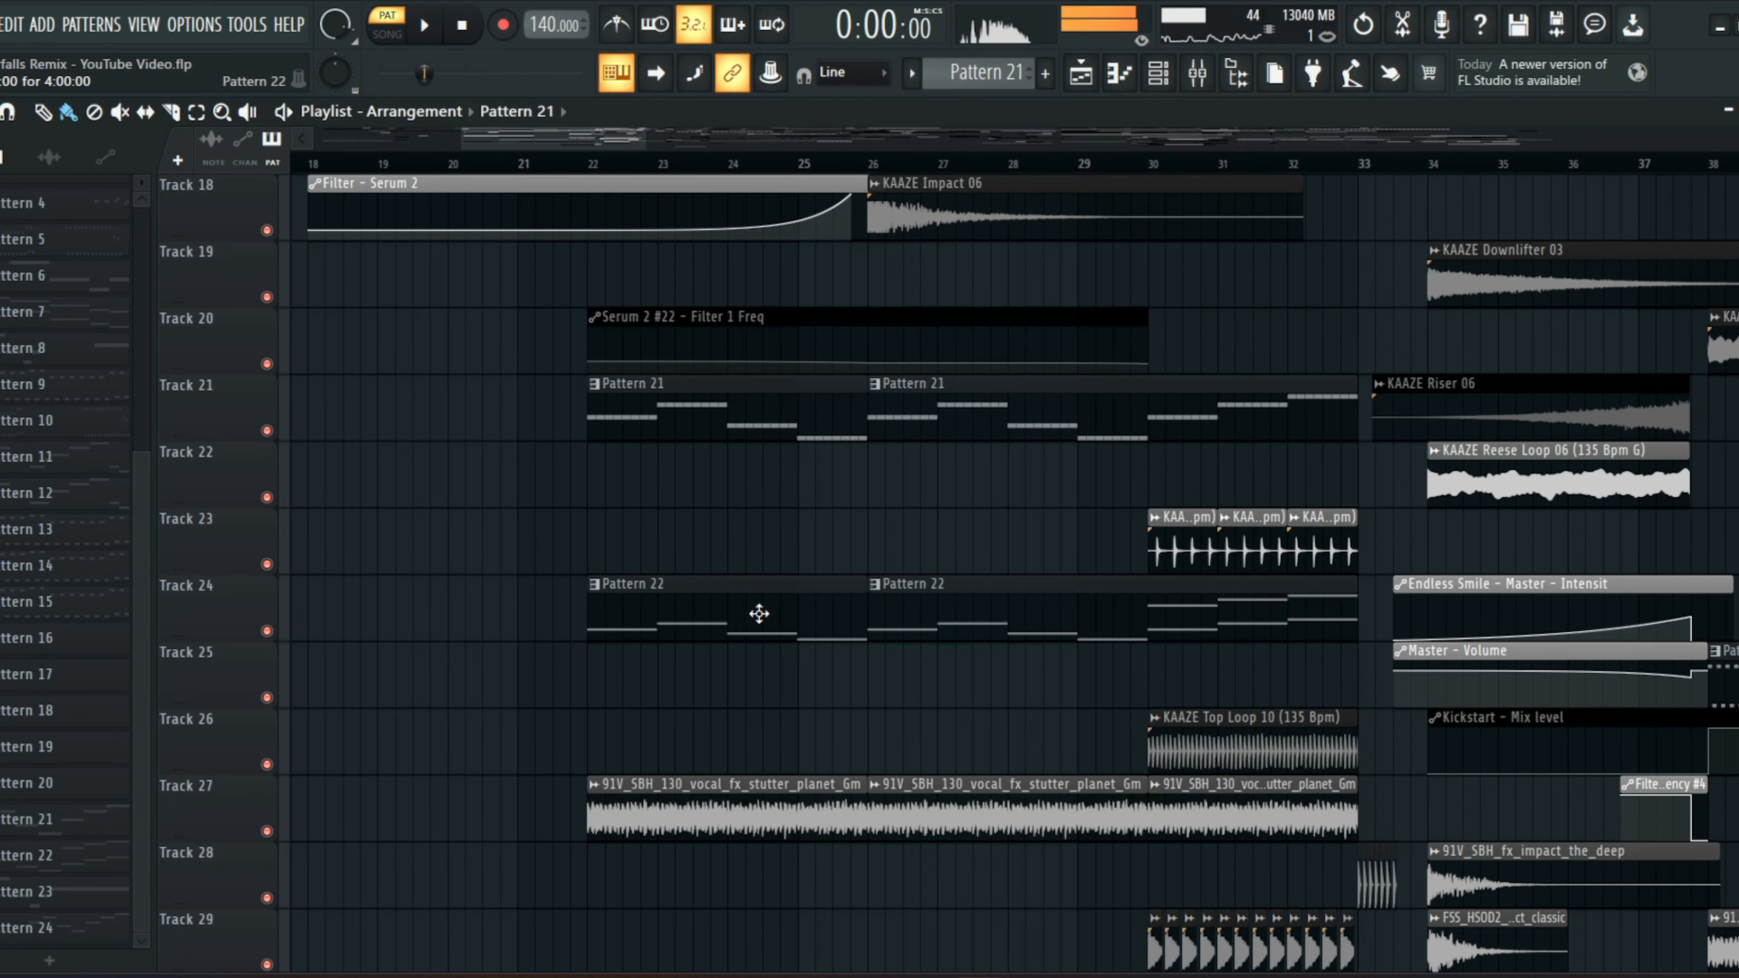
double_click(760, 614)
scroll(521, 162, left, 3)
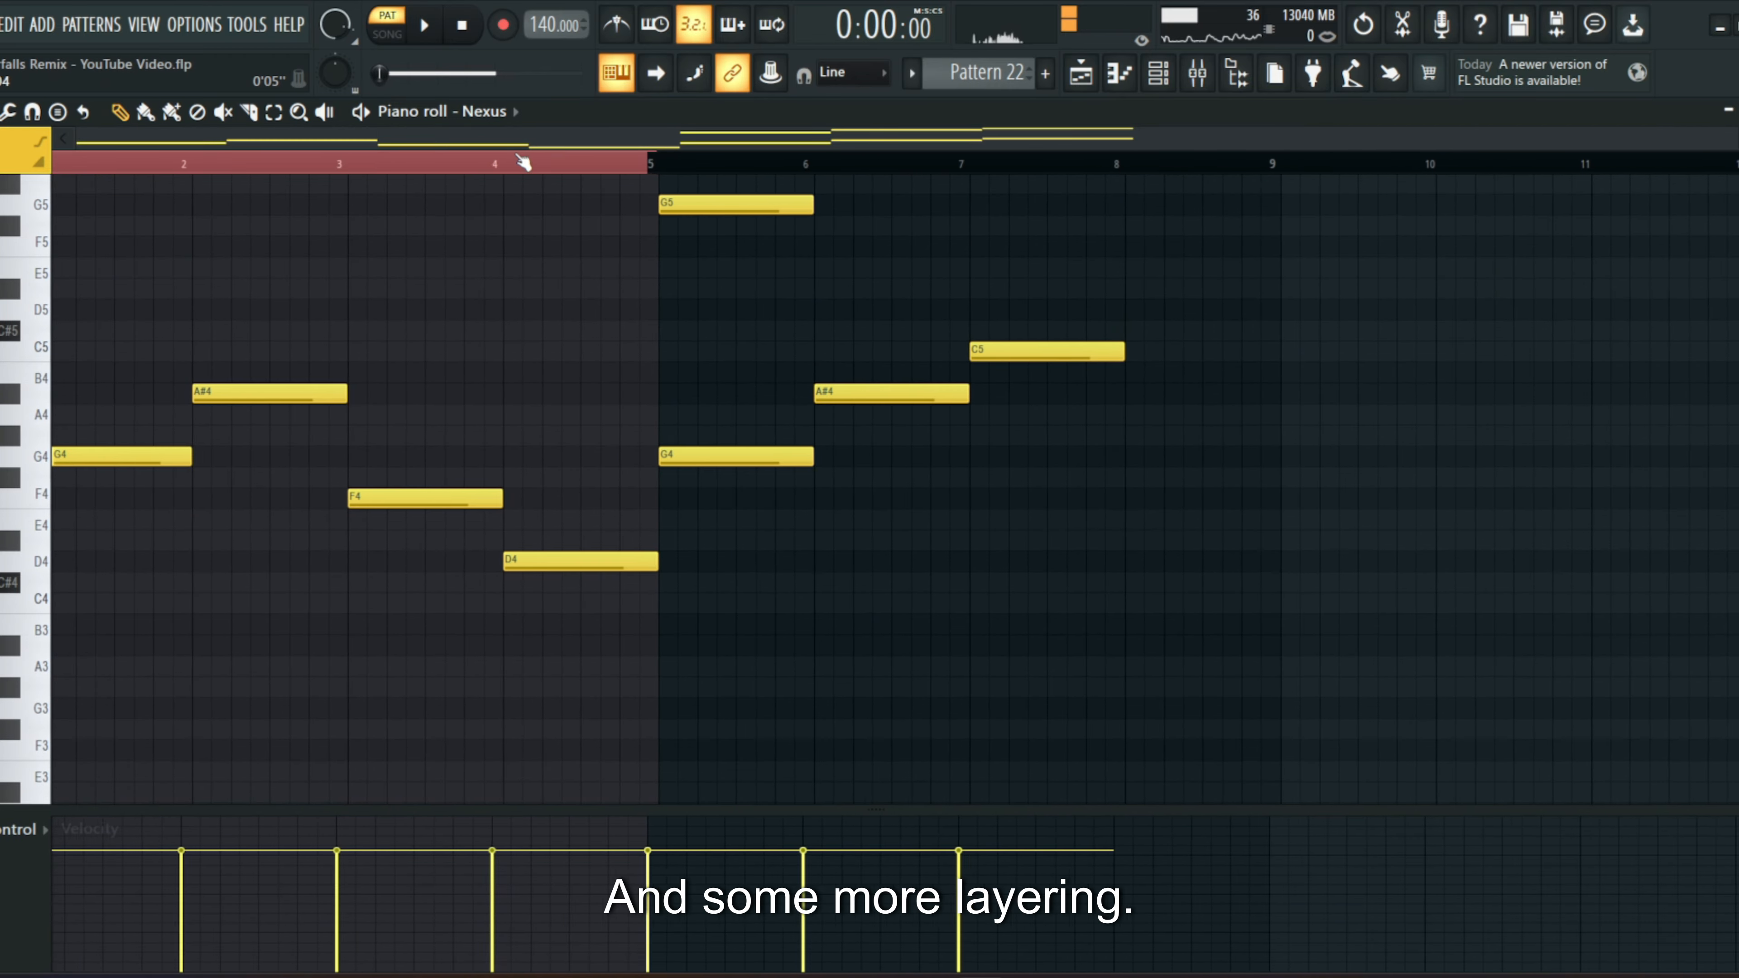
key(space)
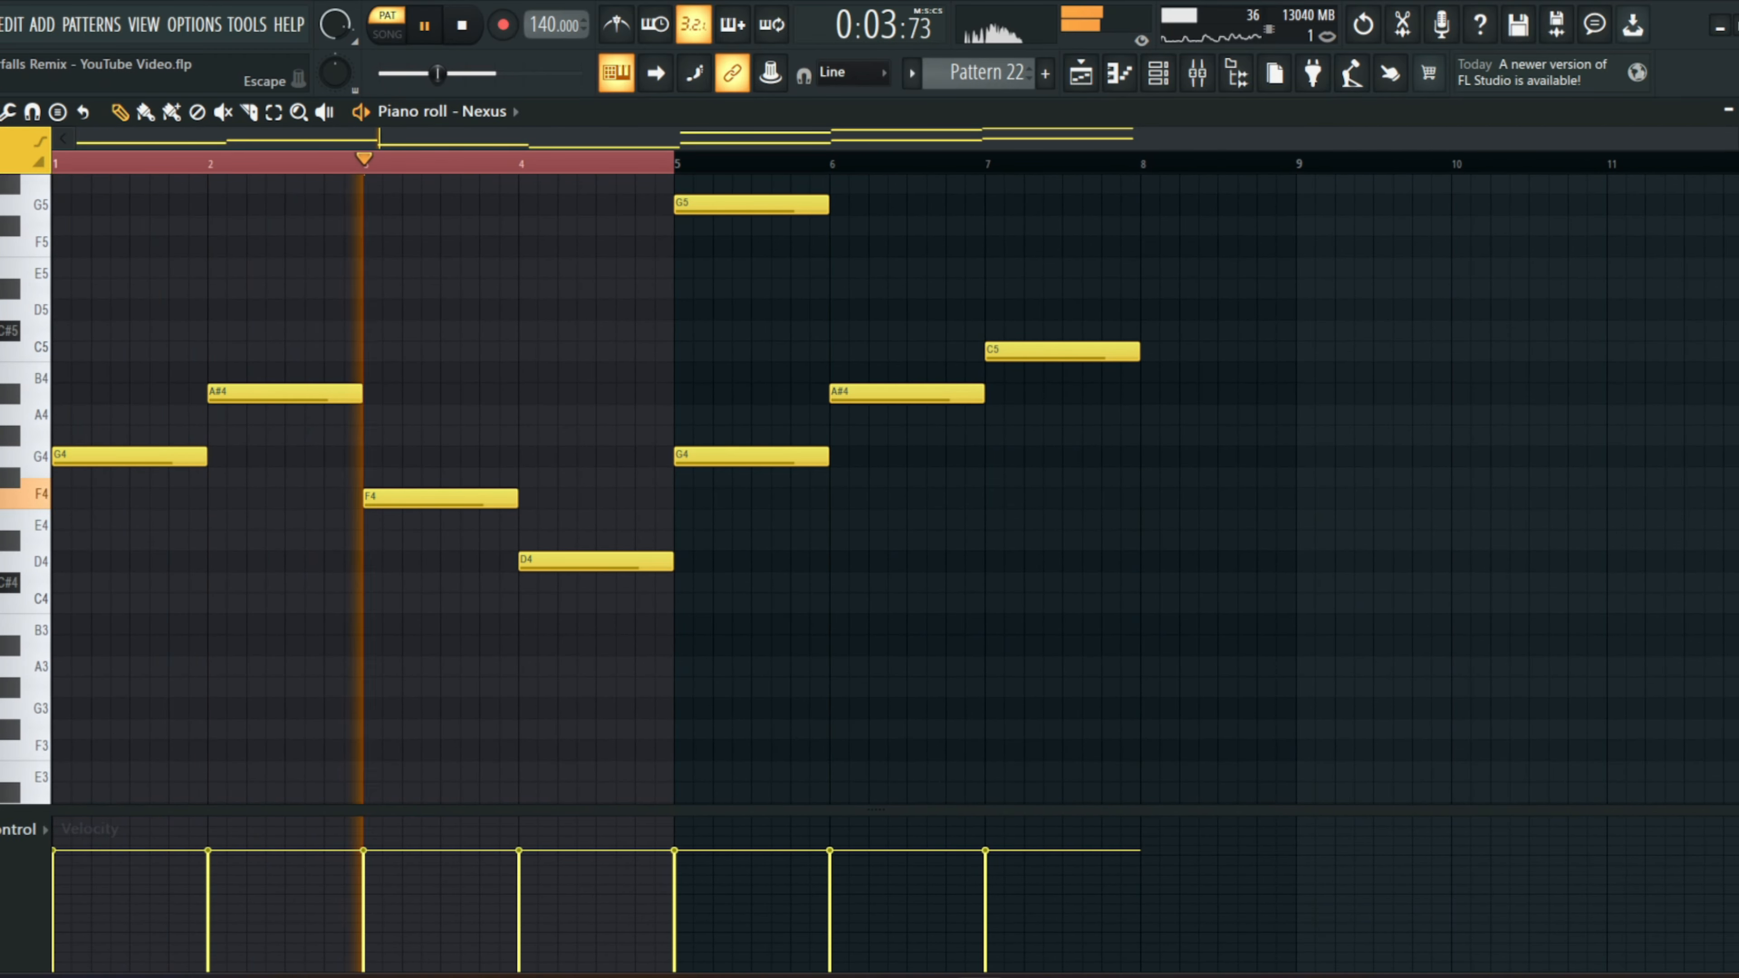
- Open Pattern 12 on Track 34 of the playlist and audition its Serum 2 #11 notes
key(F5)
scroll(723, 599, down, 6)
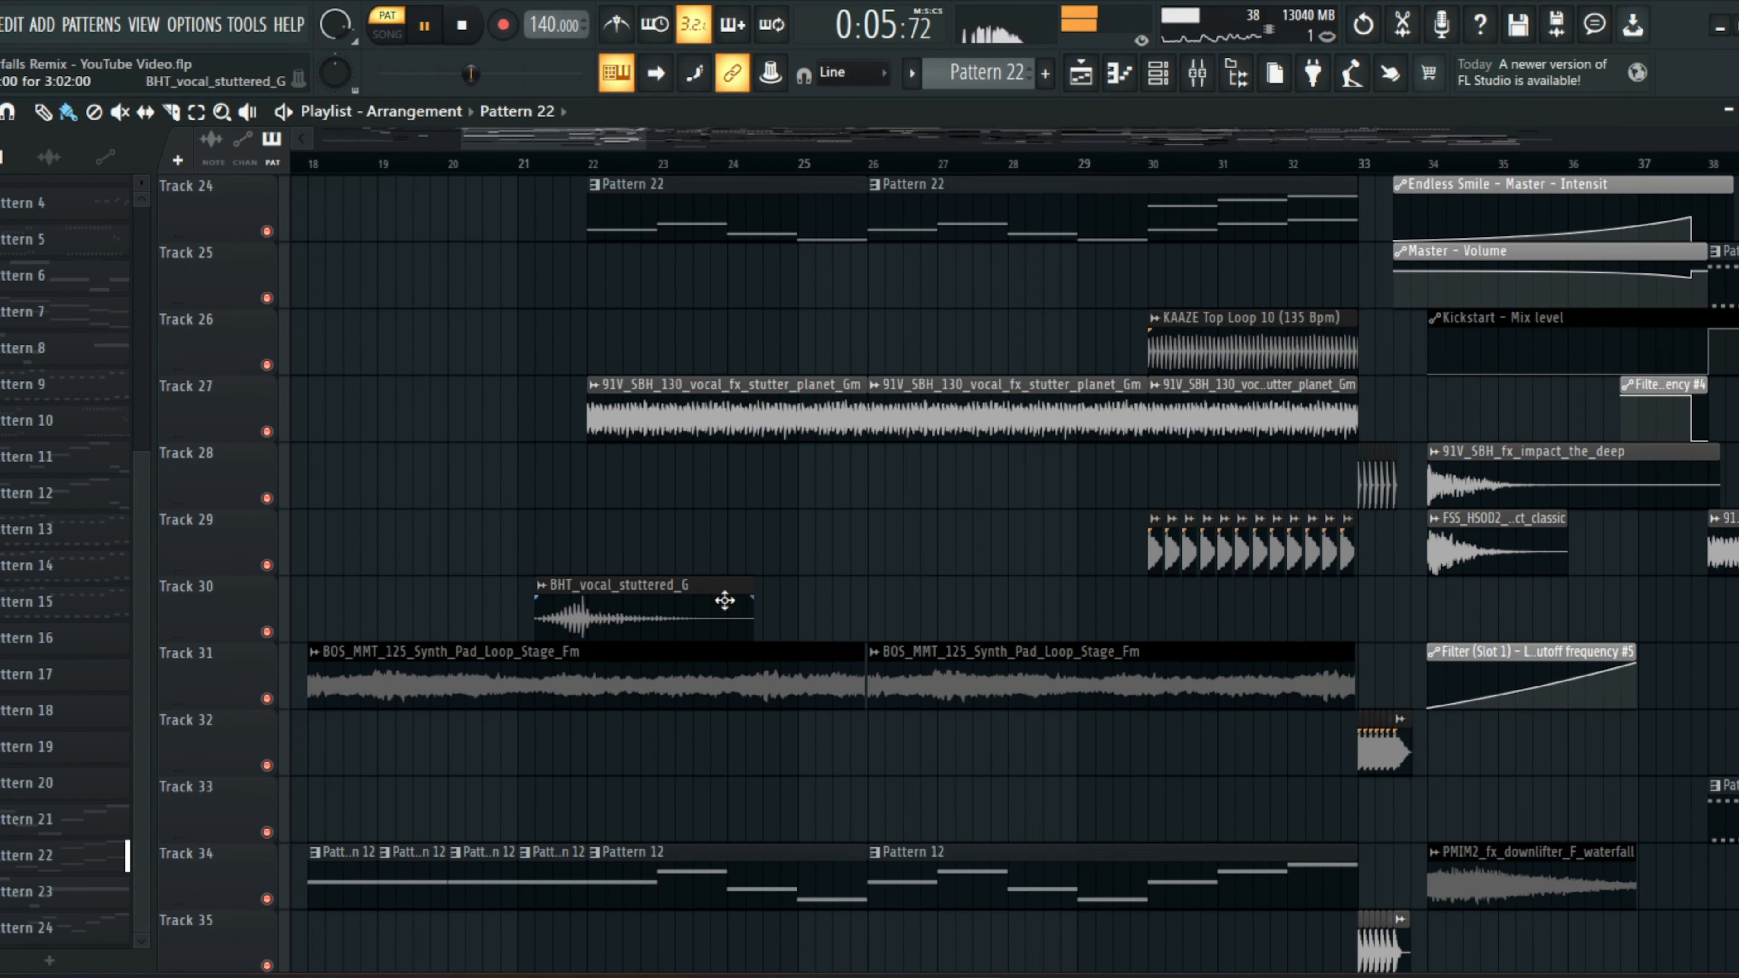
double_click(703, 868)
key(space)
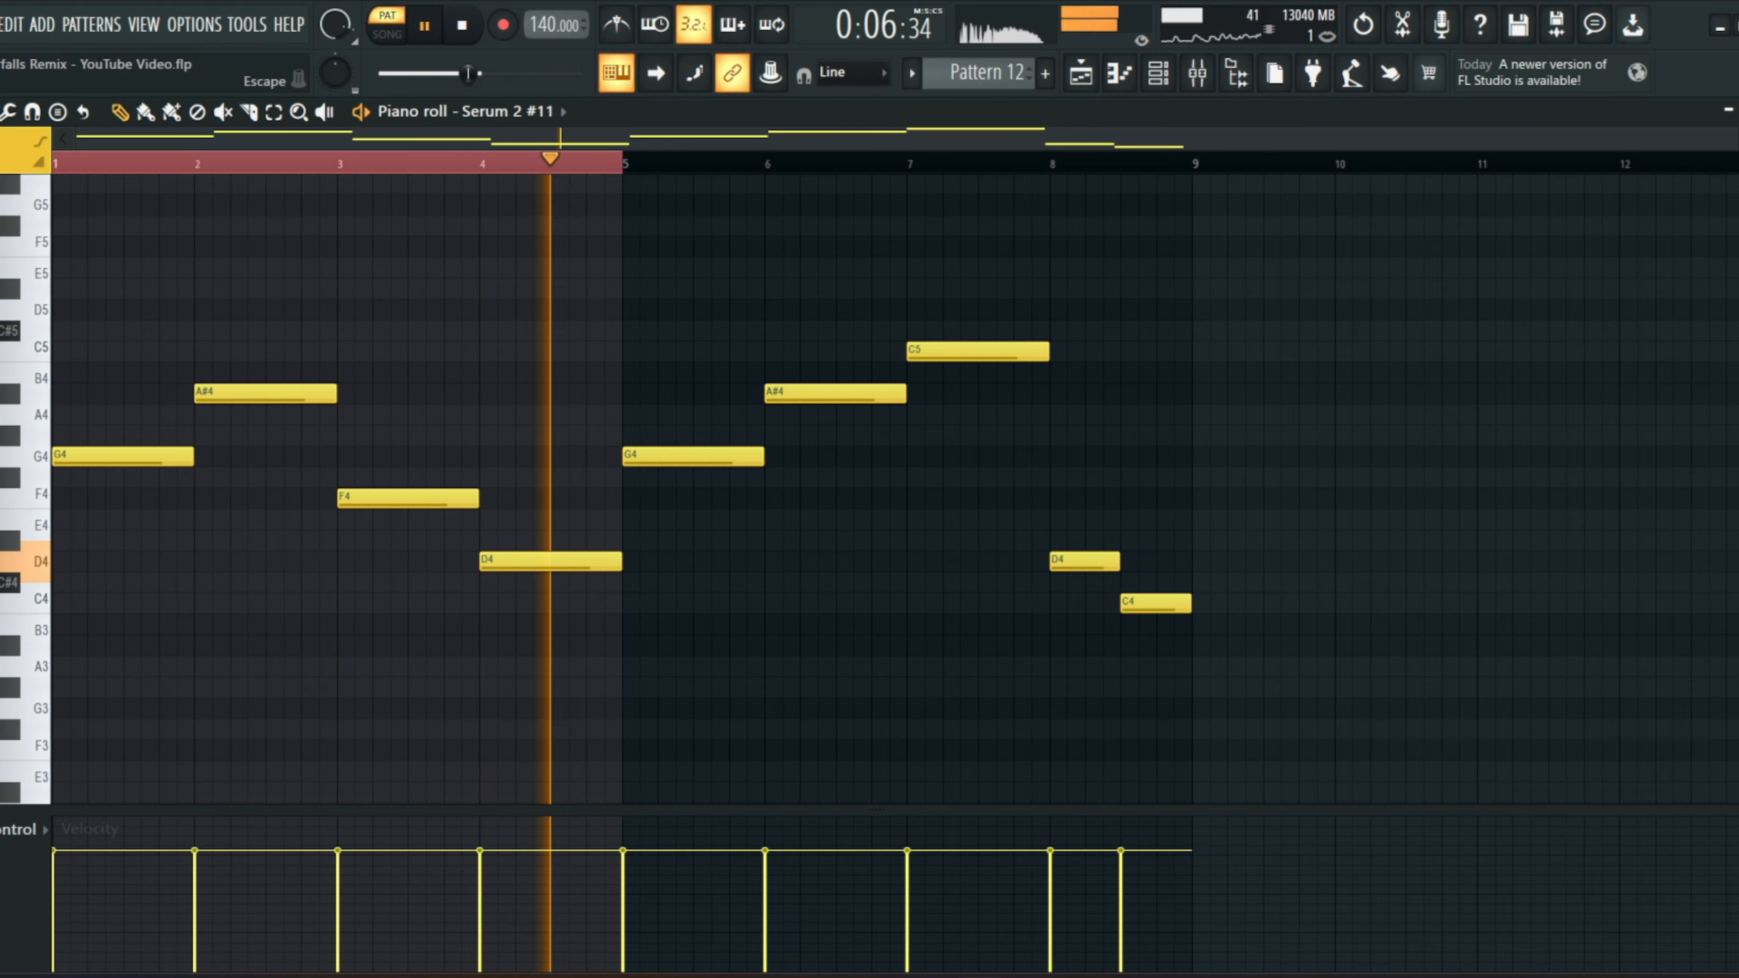
key(space)
key(Escape)
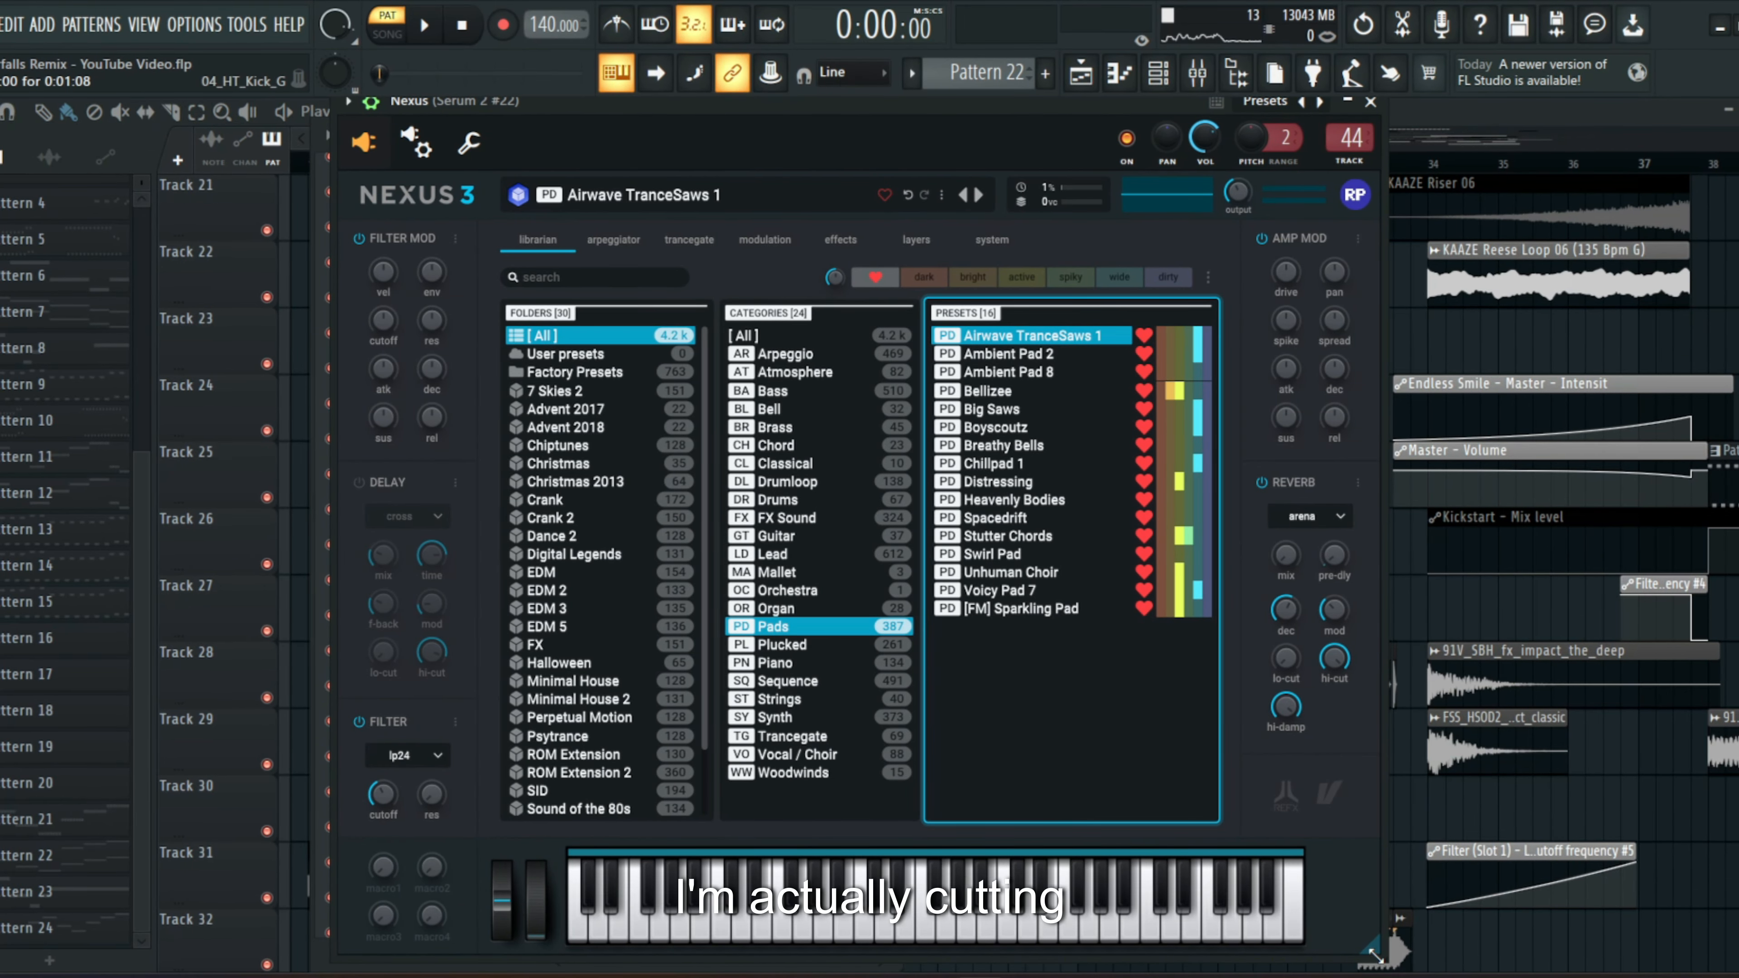
- Shrink and reposition the Nexus window, adjust the Airwave TranceSaws 1 filter cutoff while Pattern 22 plays, and close the plugin
drag(1375, 954, 1303, 877)
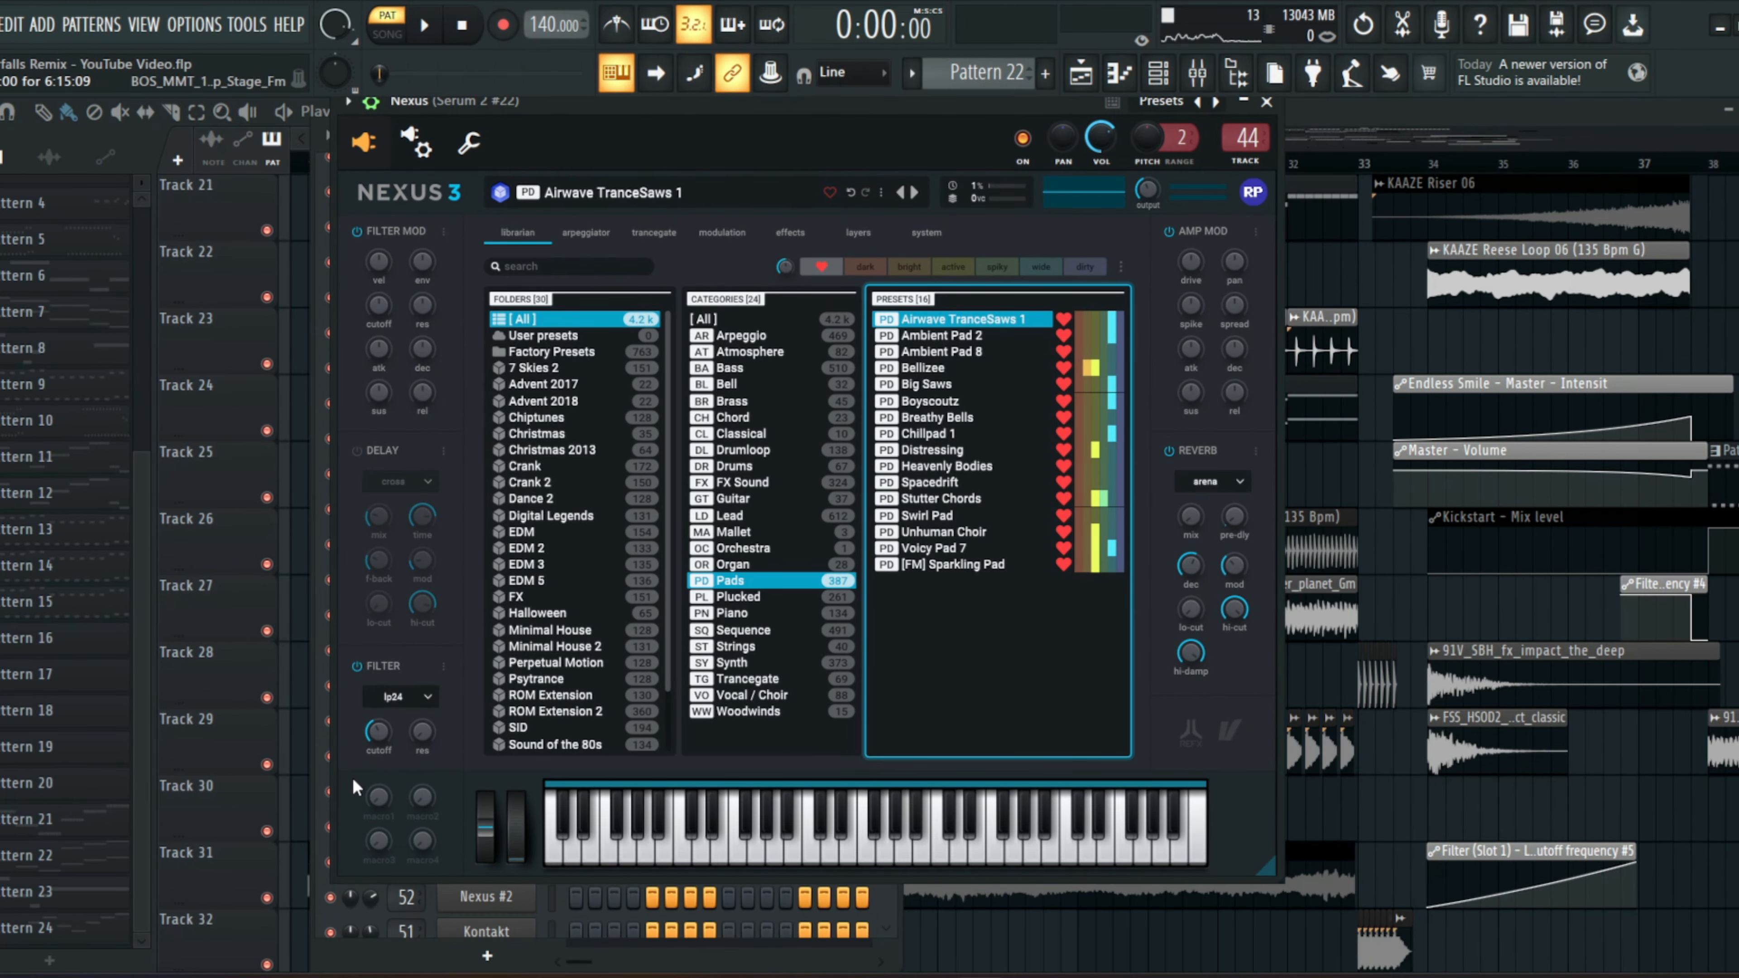
drag(805, 109, 1005, 97)
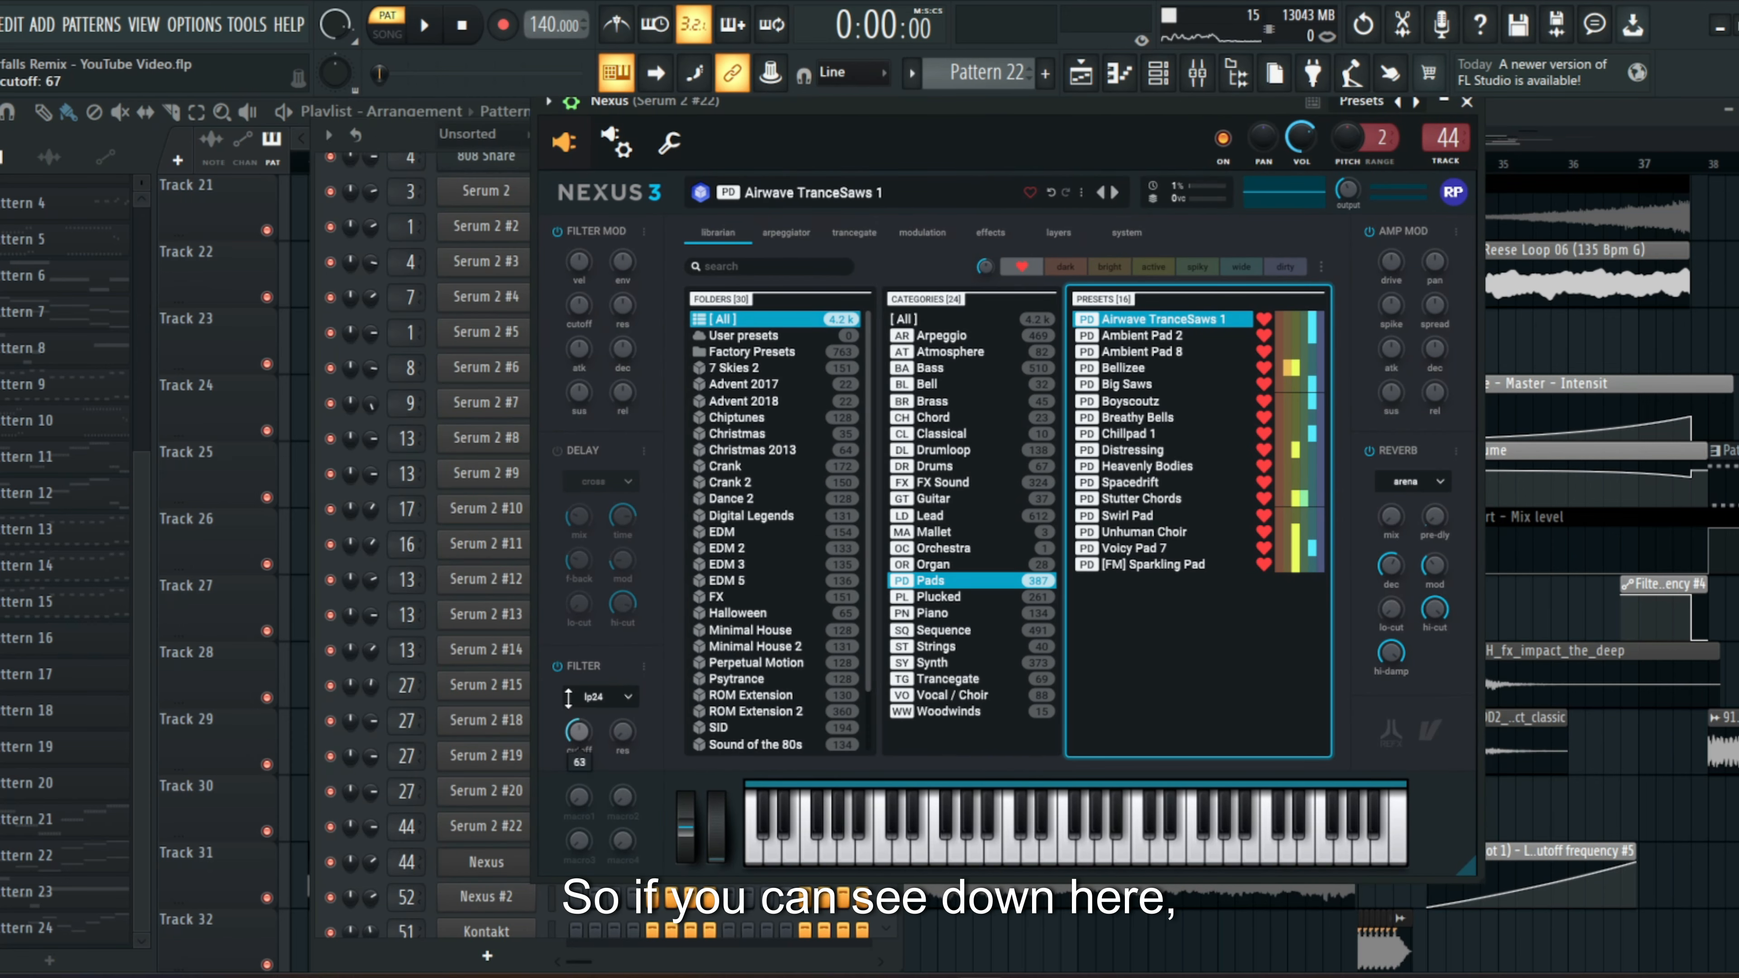
click(445, 28)
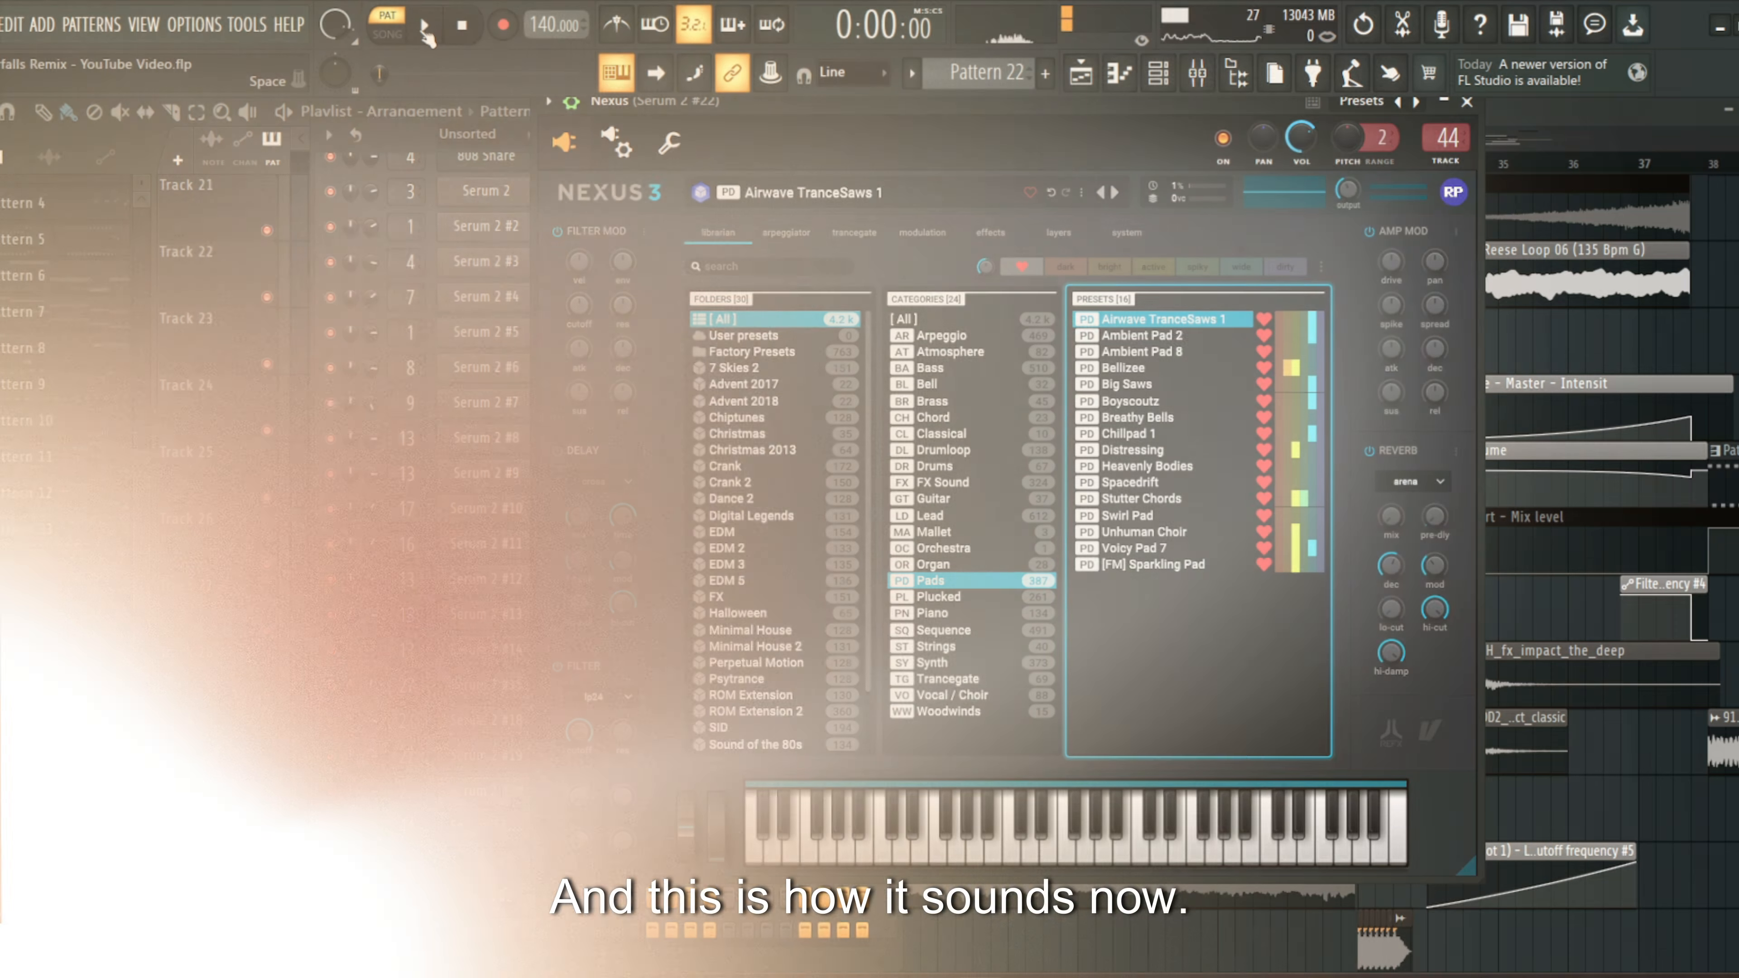
key(space)
drag(578, 731, 574, 739)
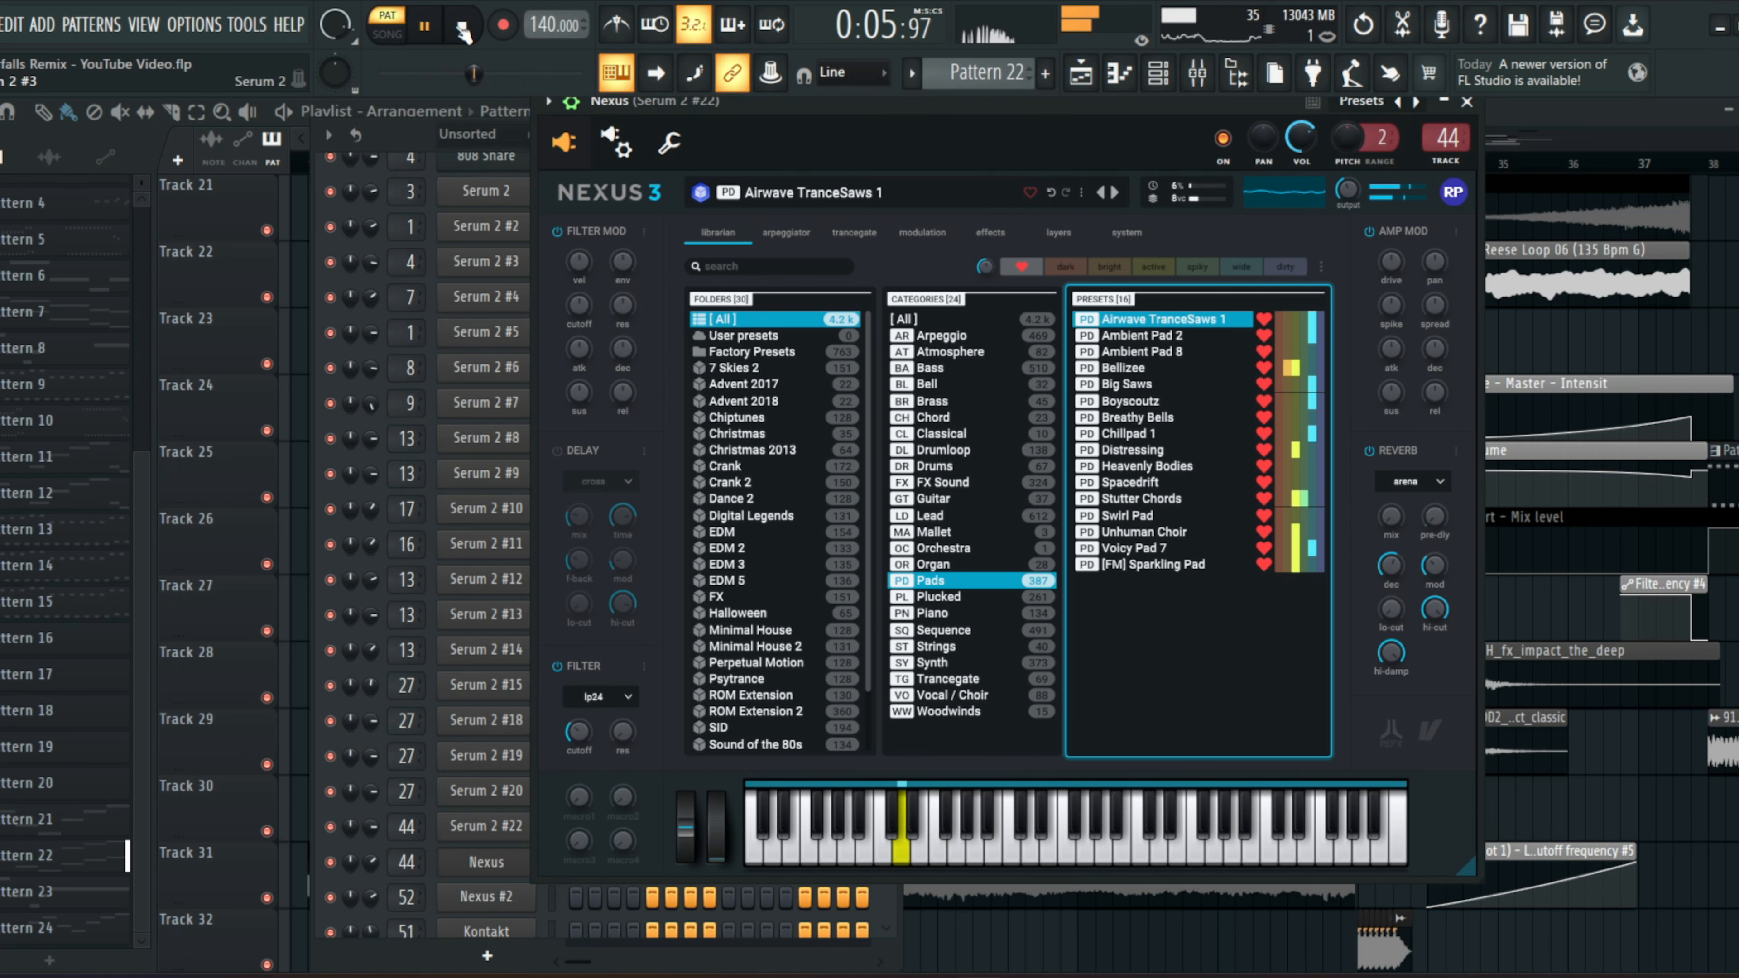
click(1466, 102)
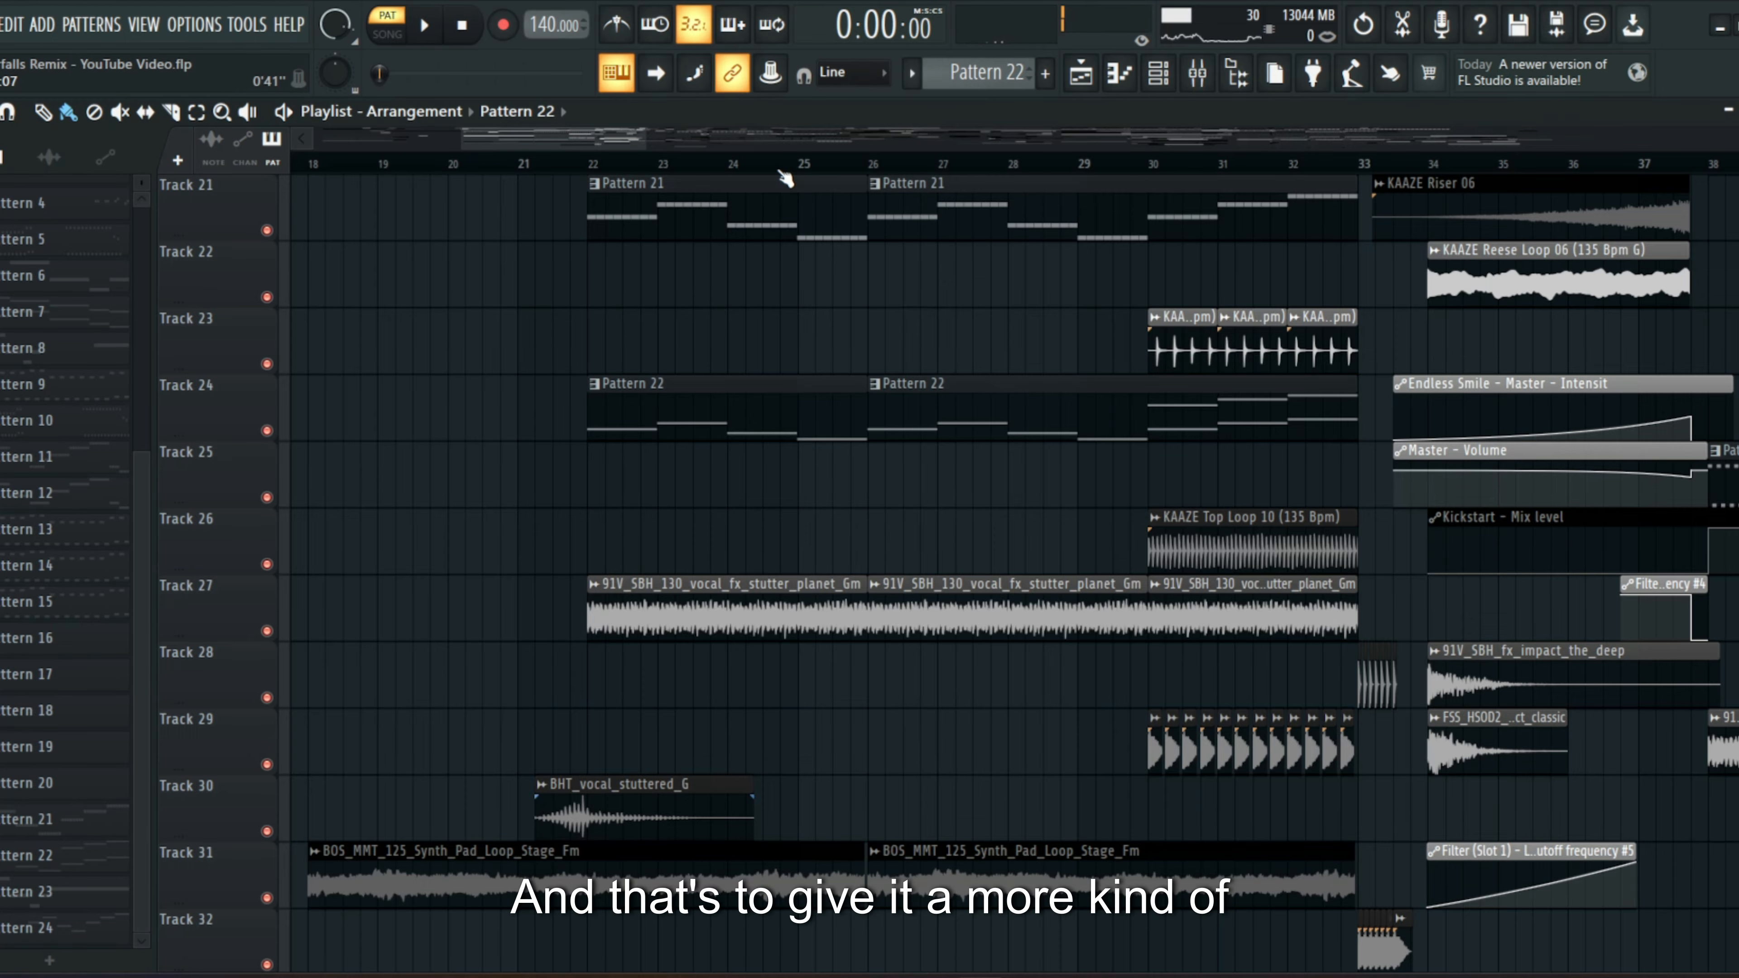
- Review the intro tracks in the playlist and play the arrangement in song mode from bar 18
ctrl+scroll(785, 179, down, 2)
scroll(796, 264, up, 8)
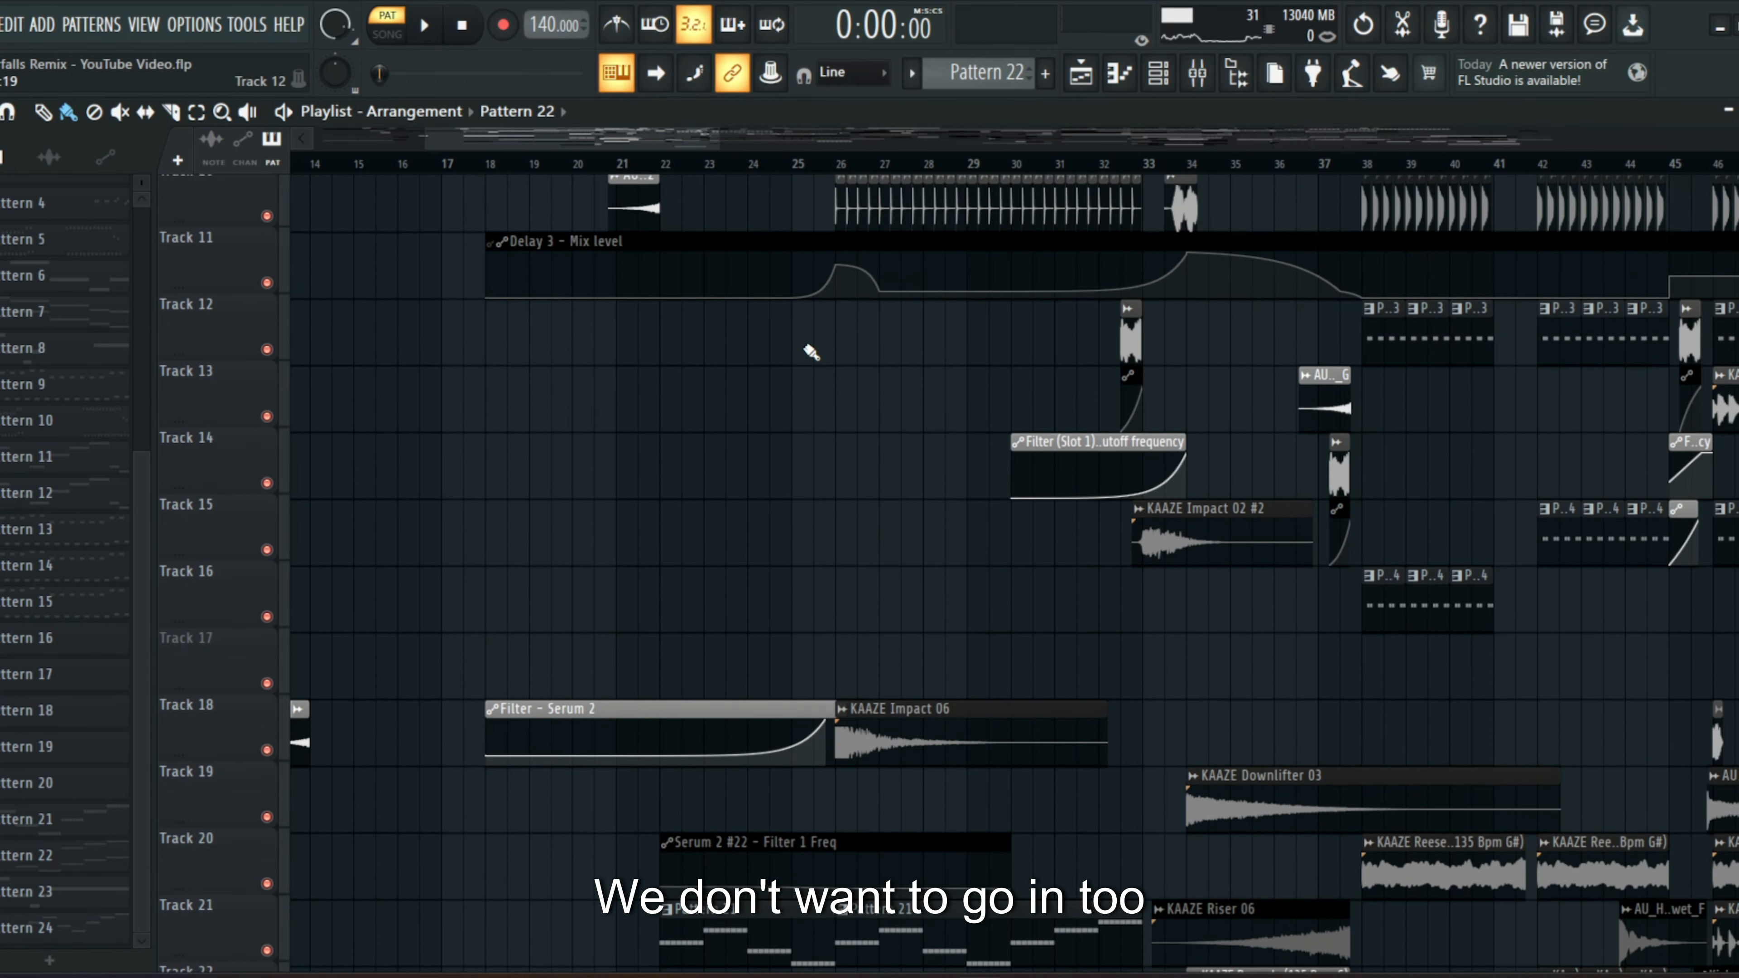
scroll(811, 352, up, 5)
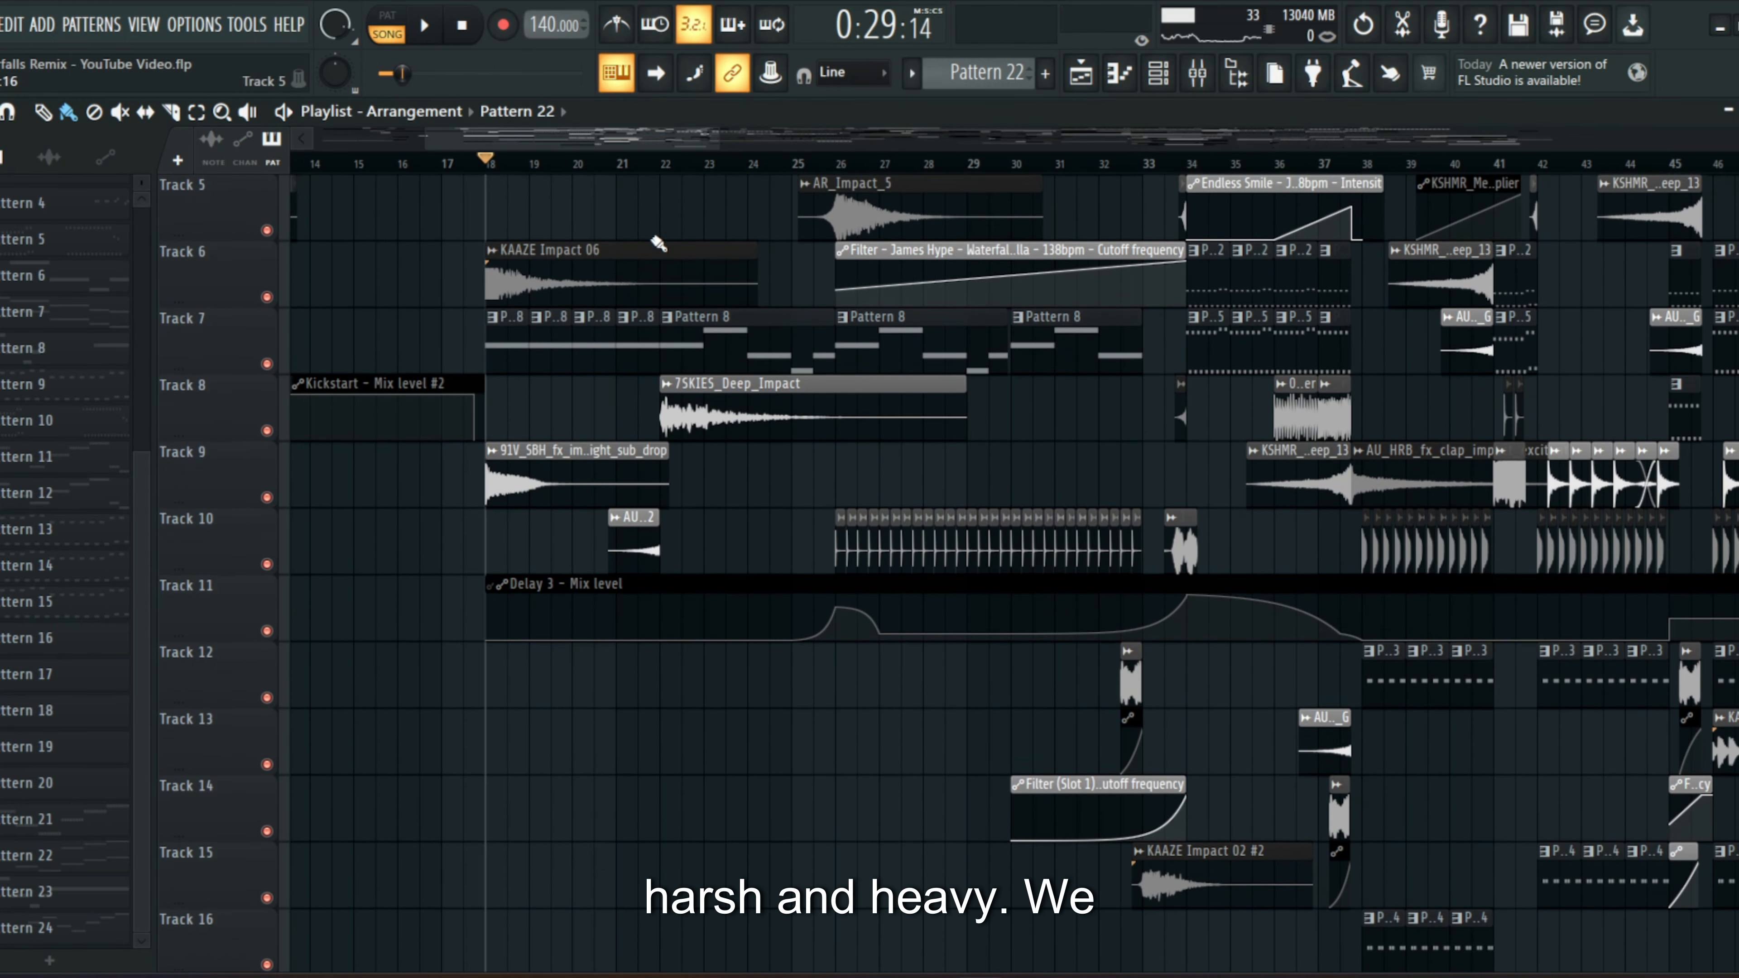
scroll(667, 260, up, 4)
ctrl+scroll(682, 210, up, 1)
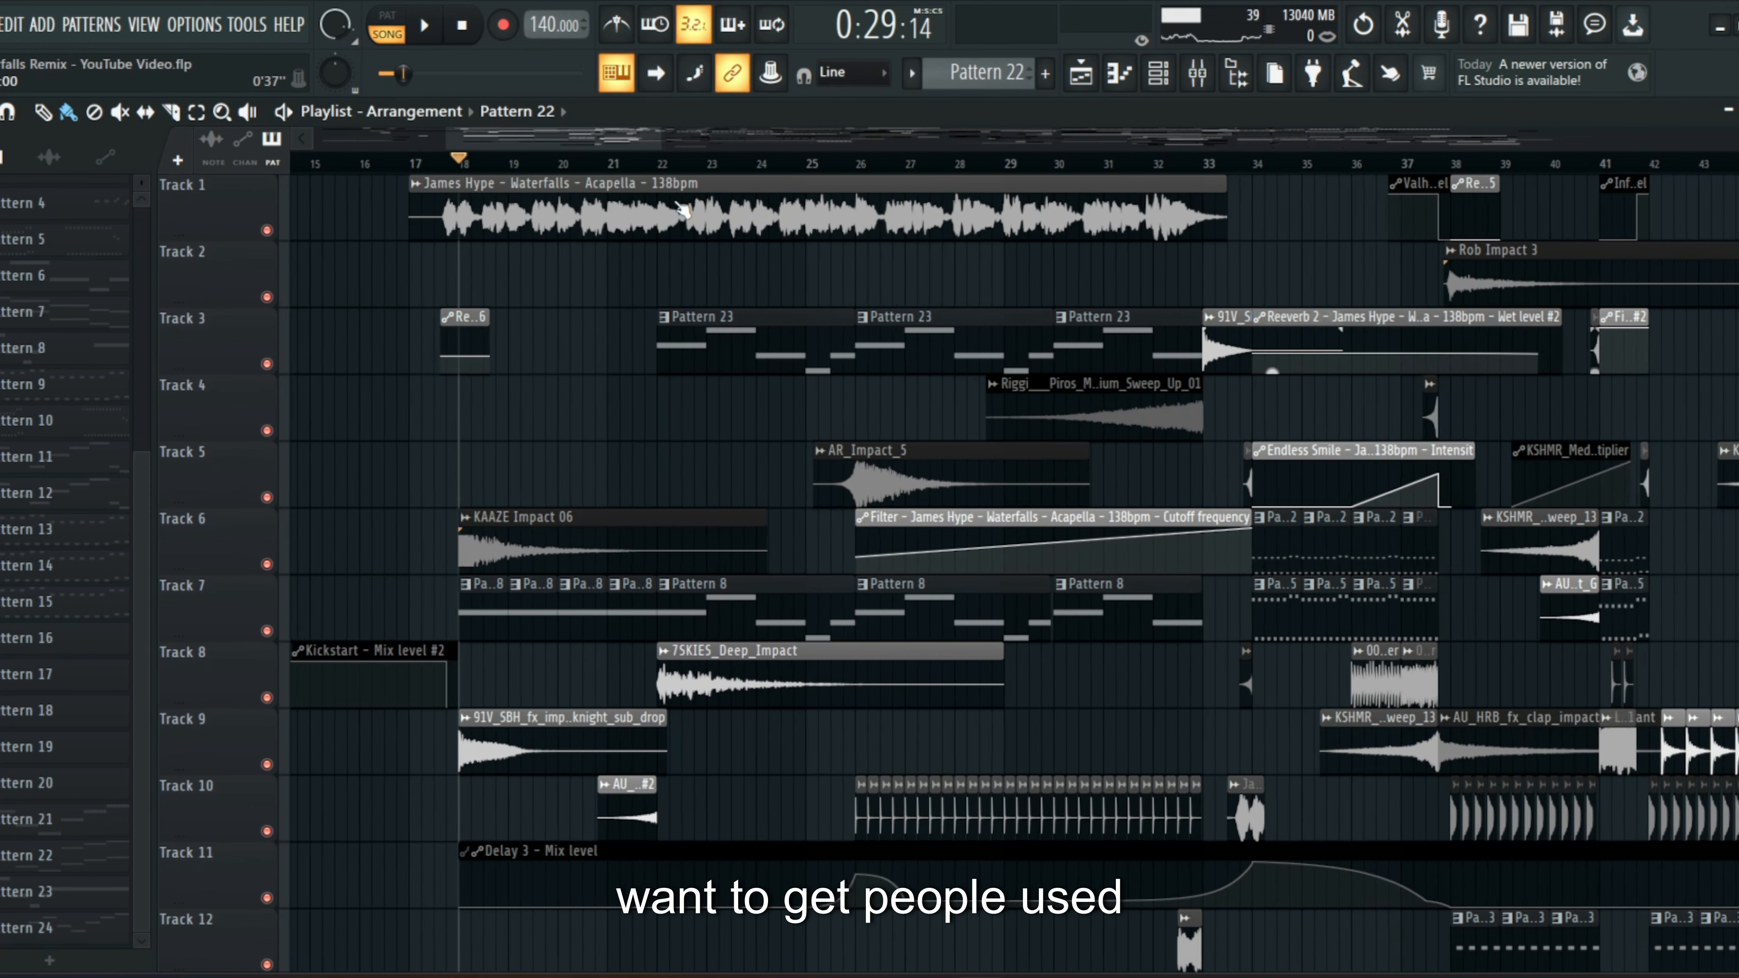
ctrl+scroll(683, 210, up, 1)
scroll(679, 264, down, 2)
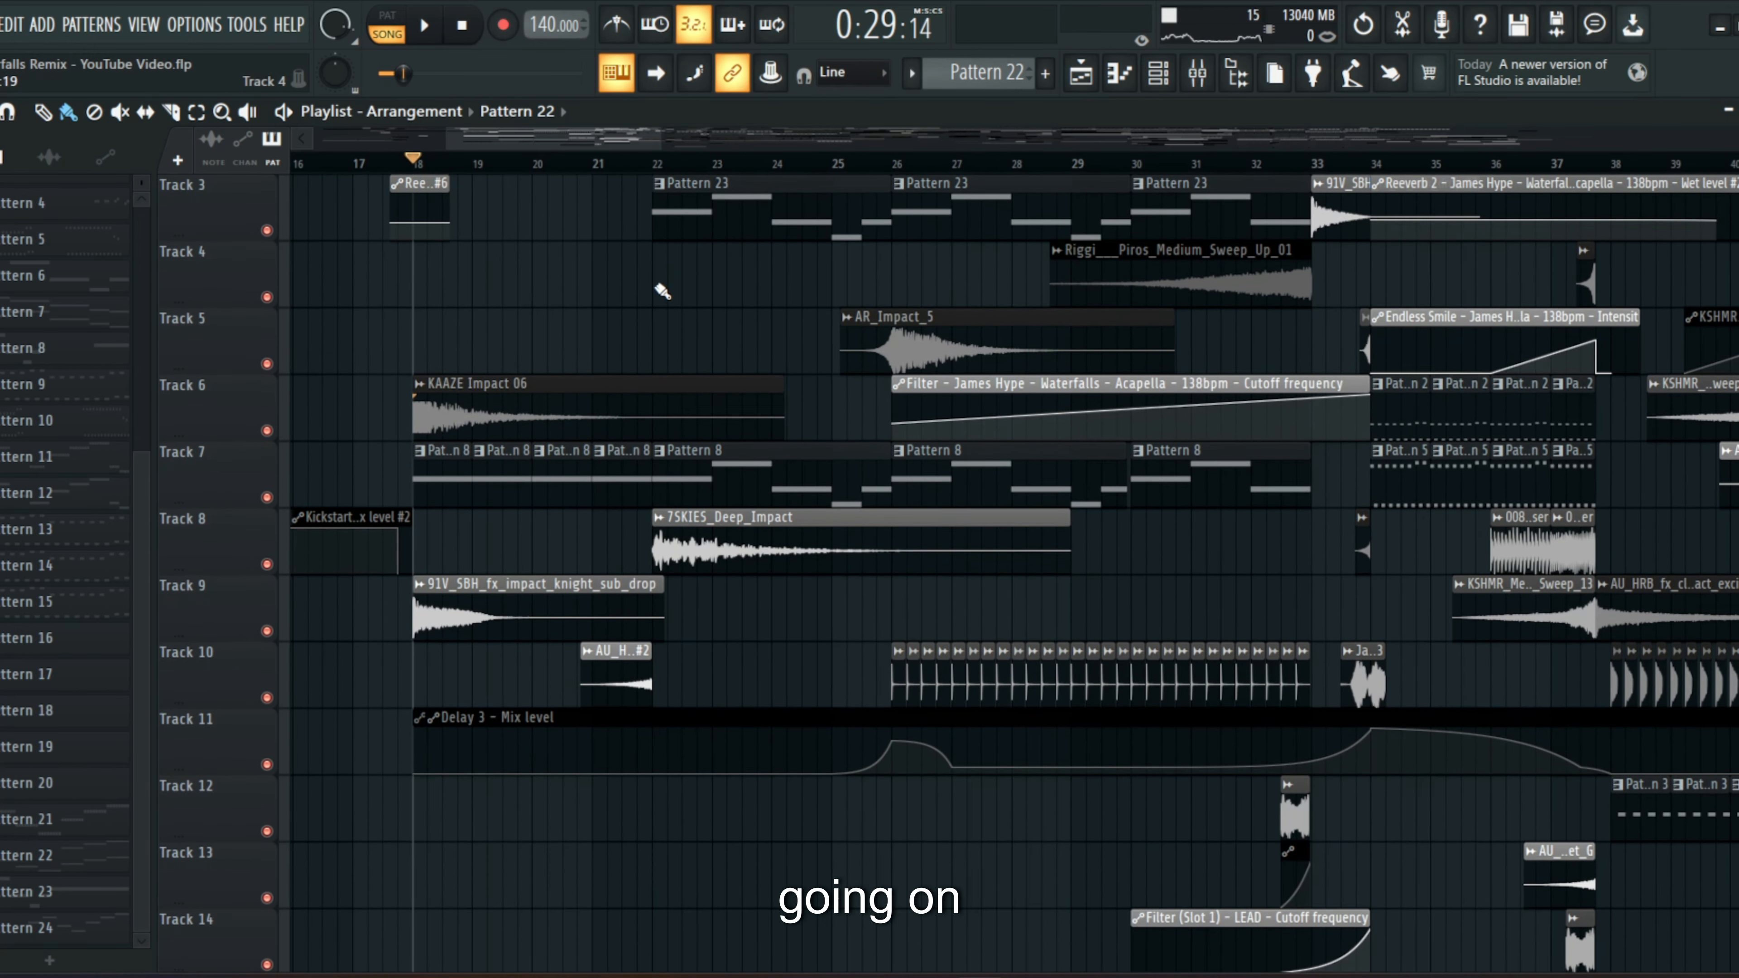
scroll(660, 292, up, 2)
ctrl+scroll(582, 264, down, 1)
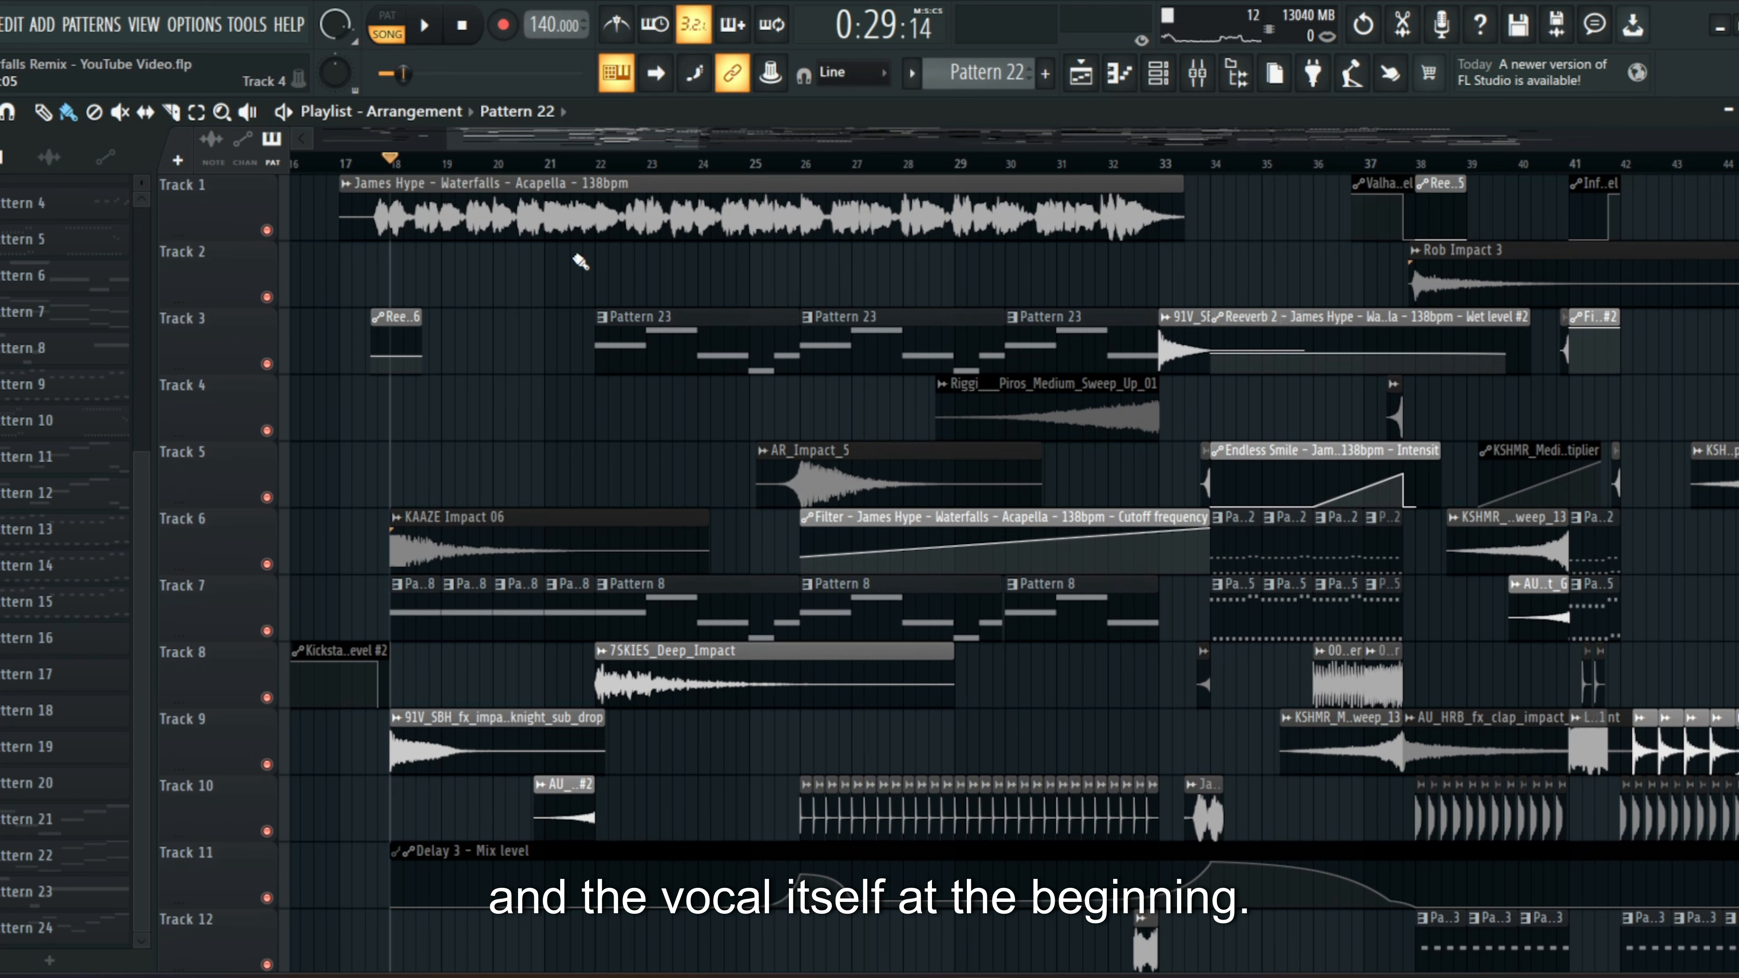
key(space)
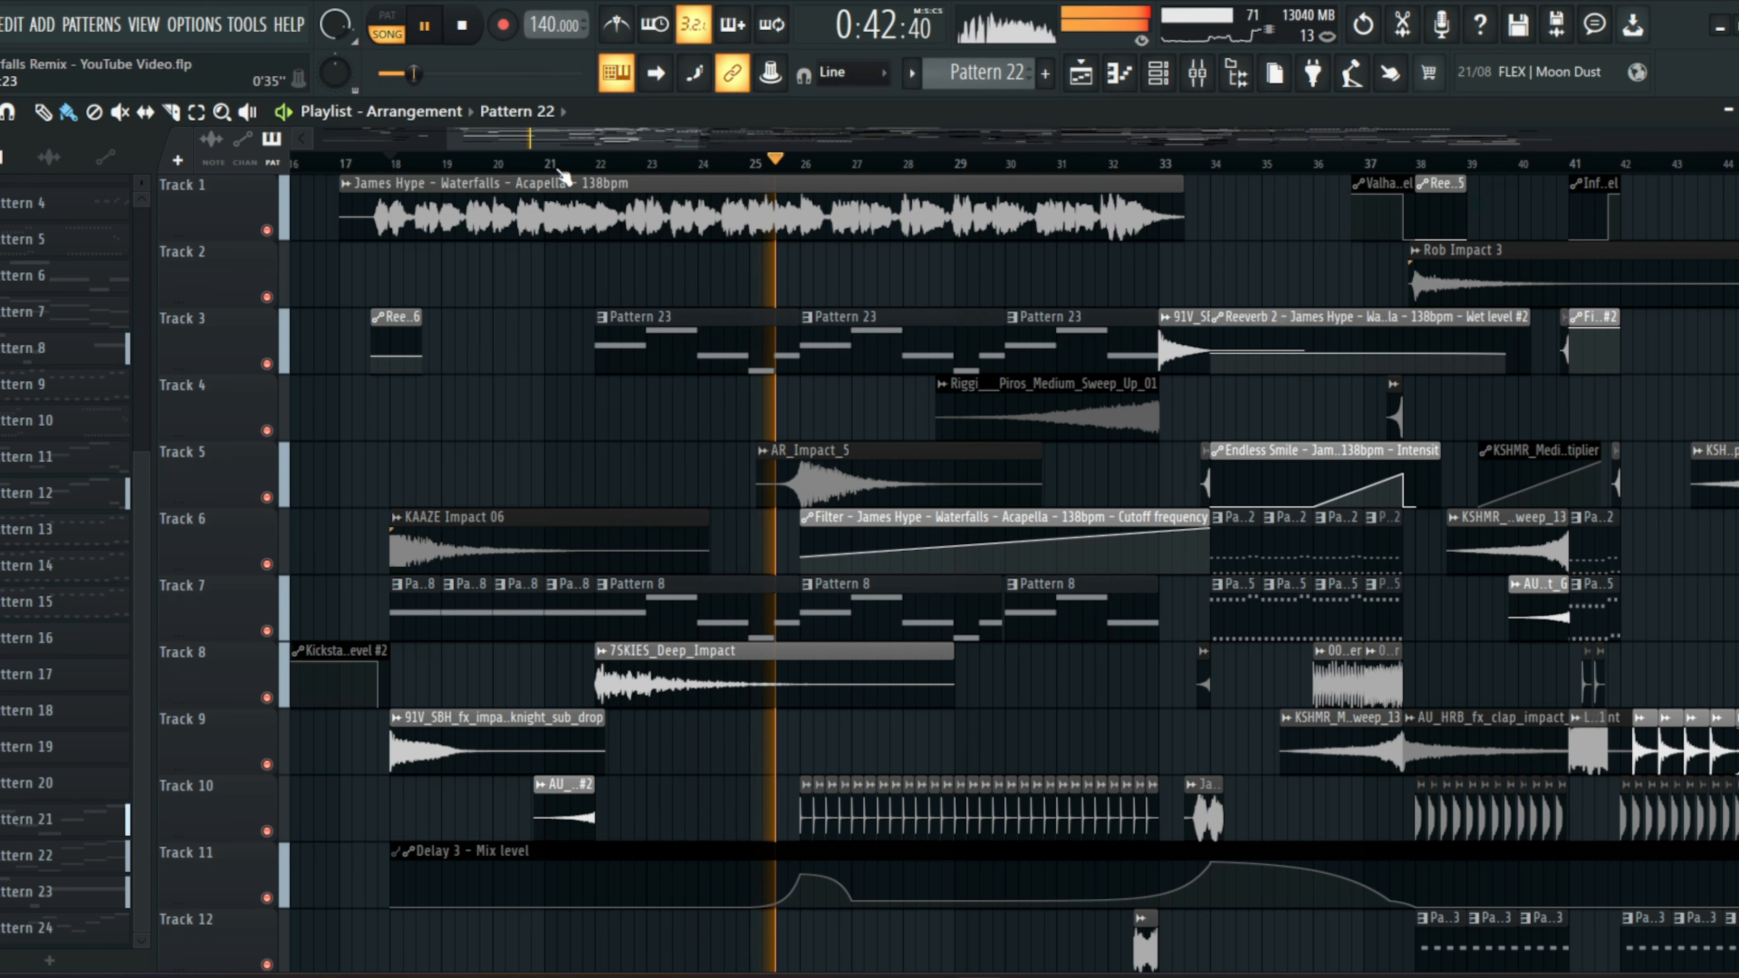
click(463, 29)
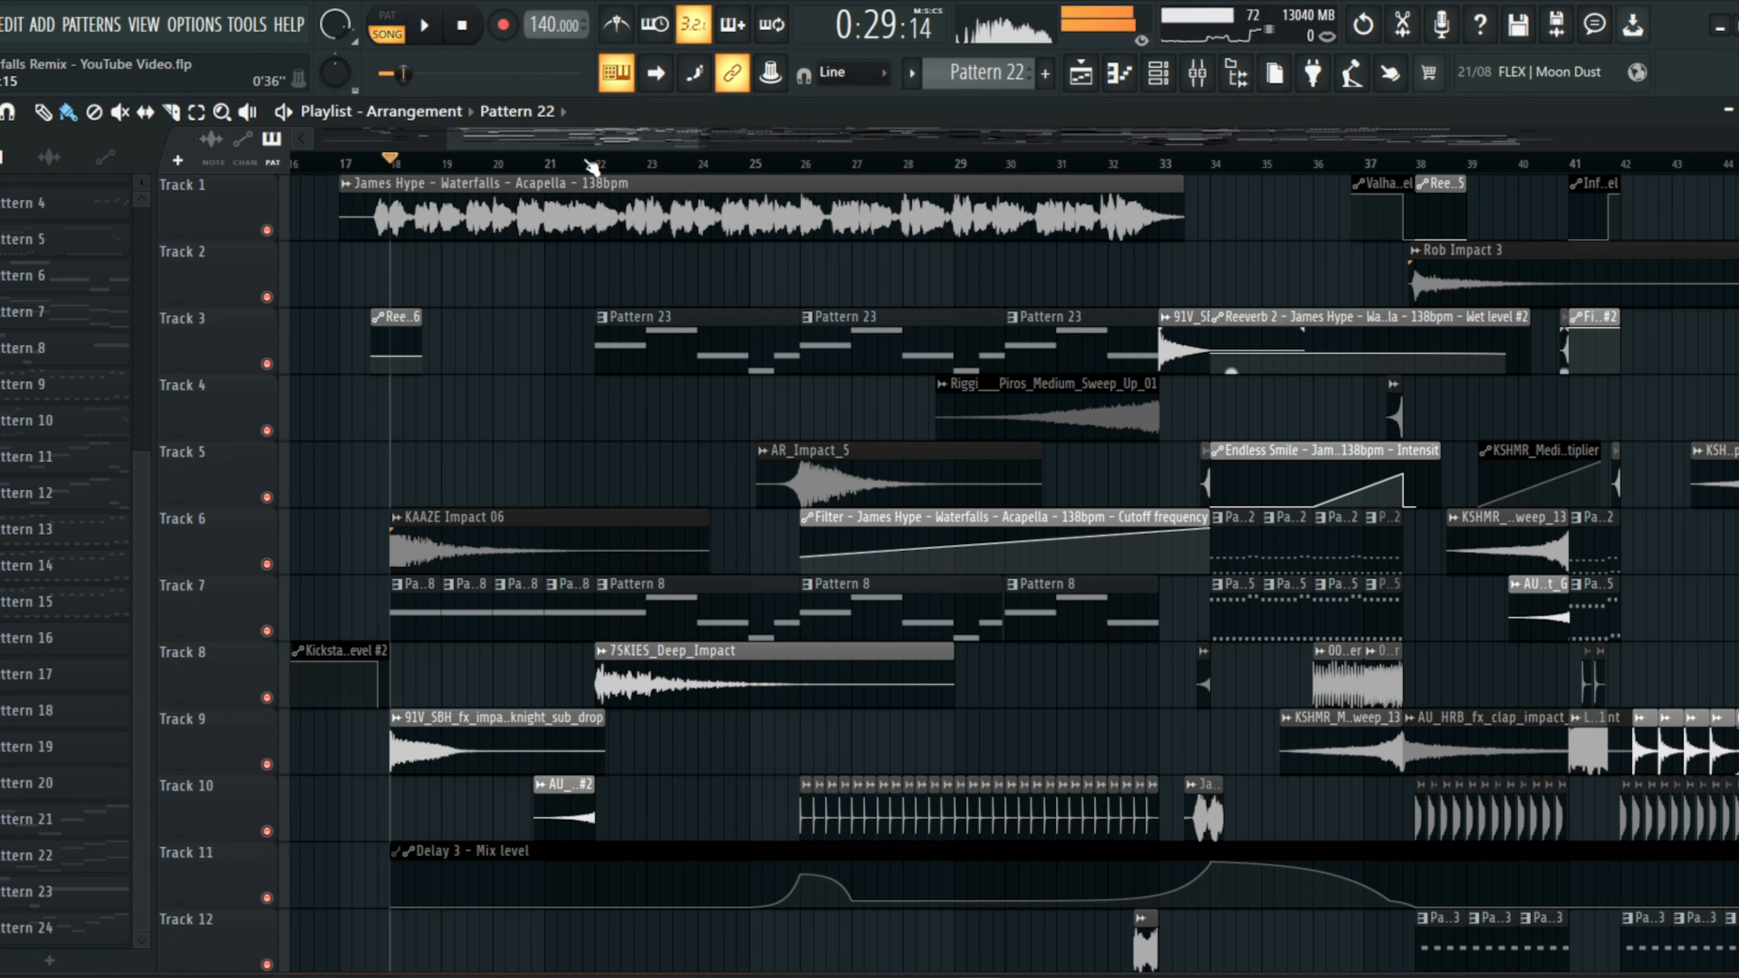
- Set the playhead to bar 18 and preview the 91V_SBH_fx_impact_knight_sub_drop sample from the Track 9 clip's settings
scroll(564, 167, up, 5)
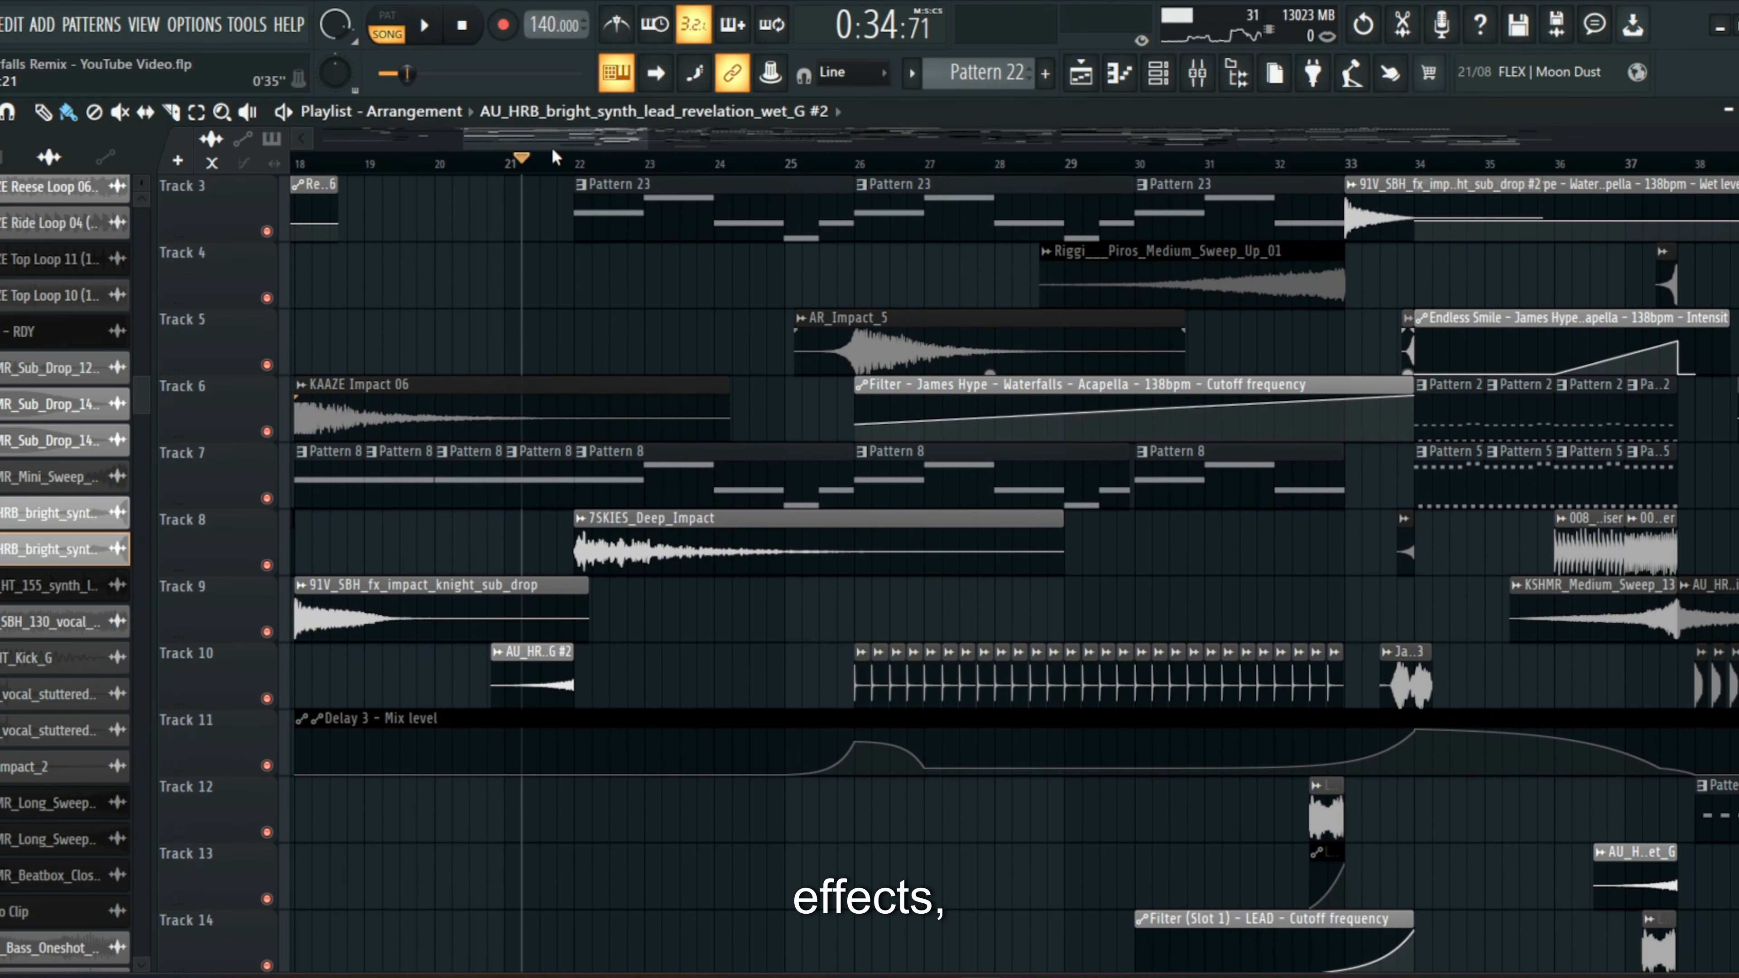
drag(542, 144, 539, 146)
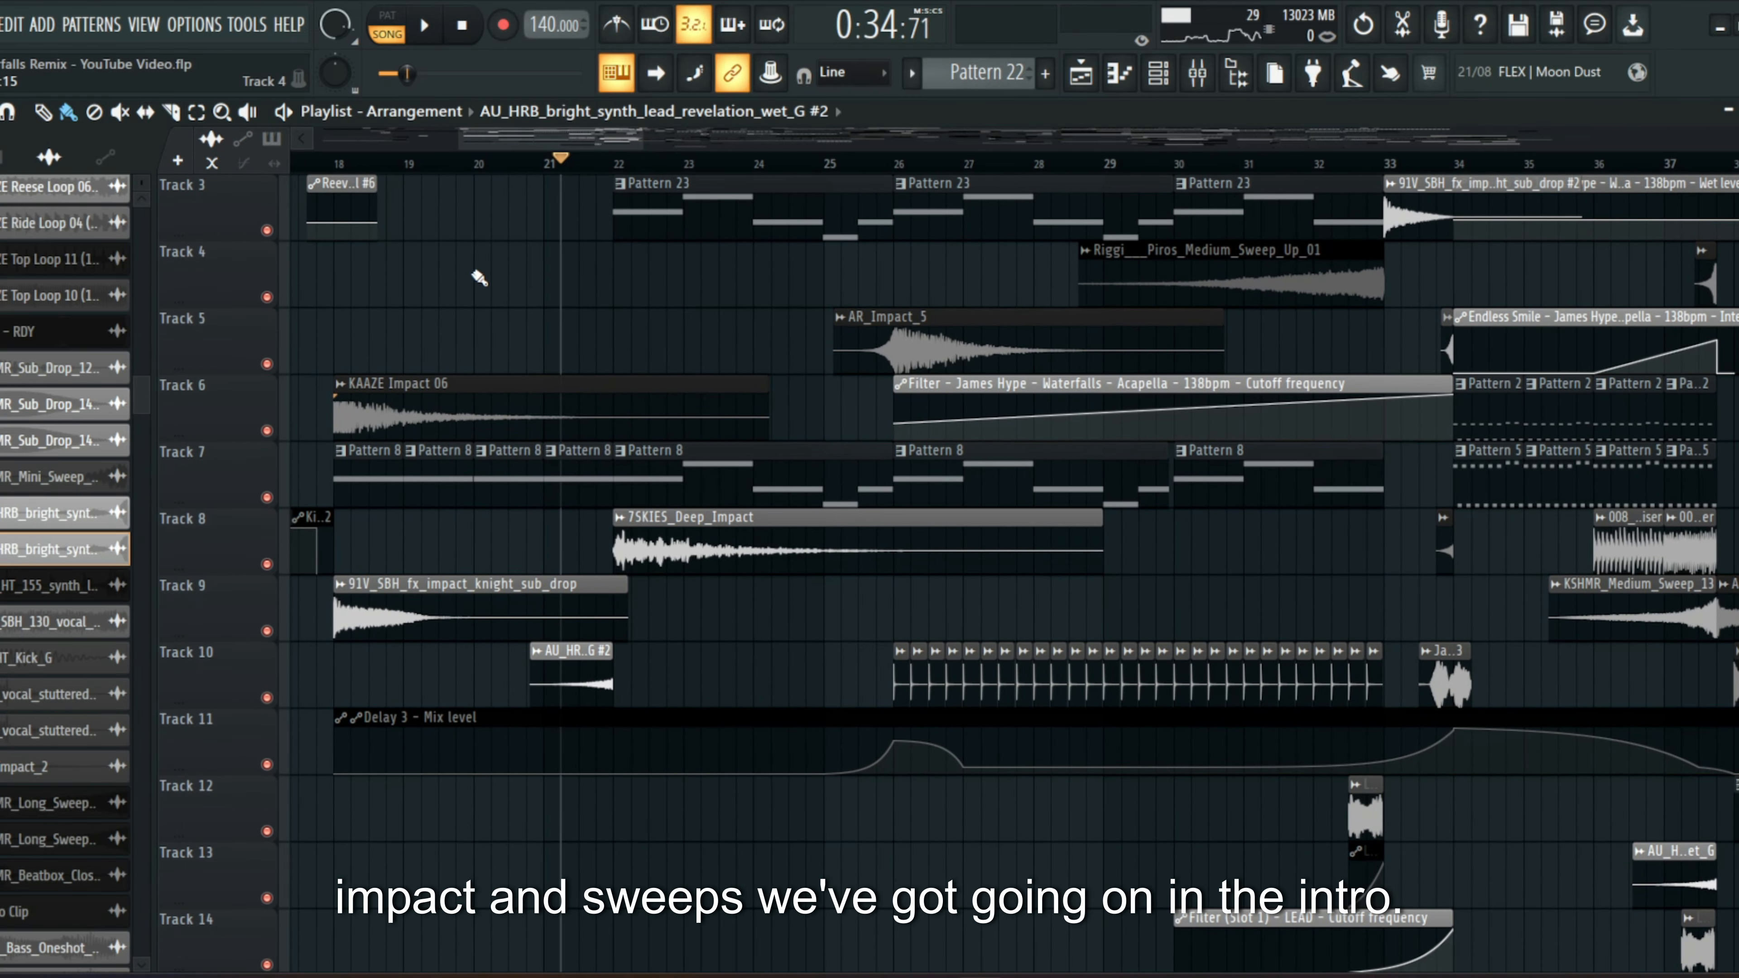
scroll(479, 277, down, 4)
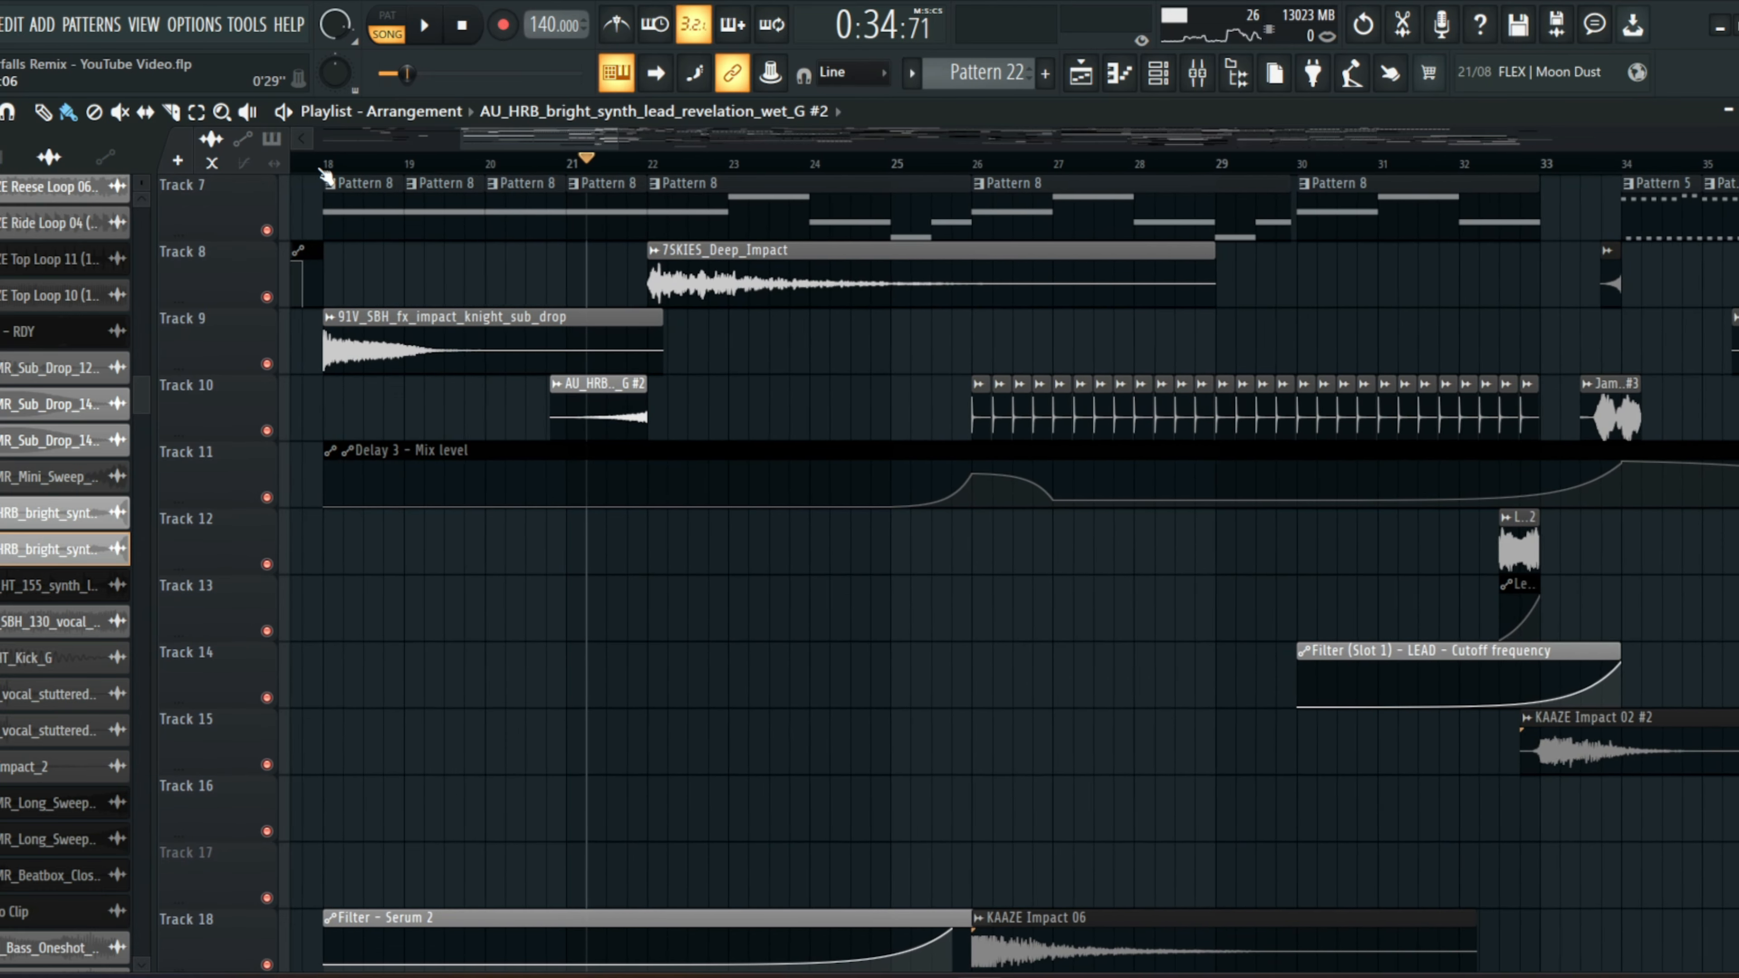
click(322, 168)
double_click(448, 341)
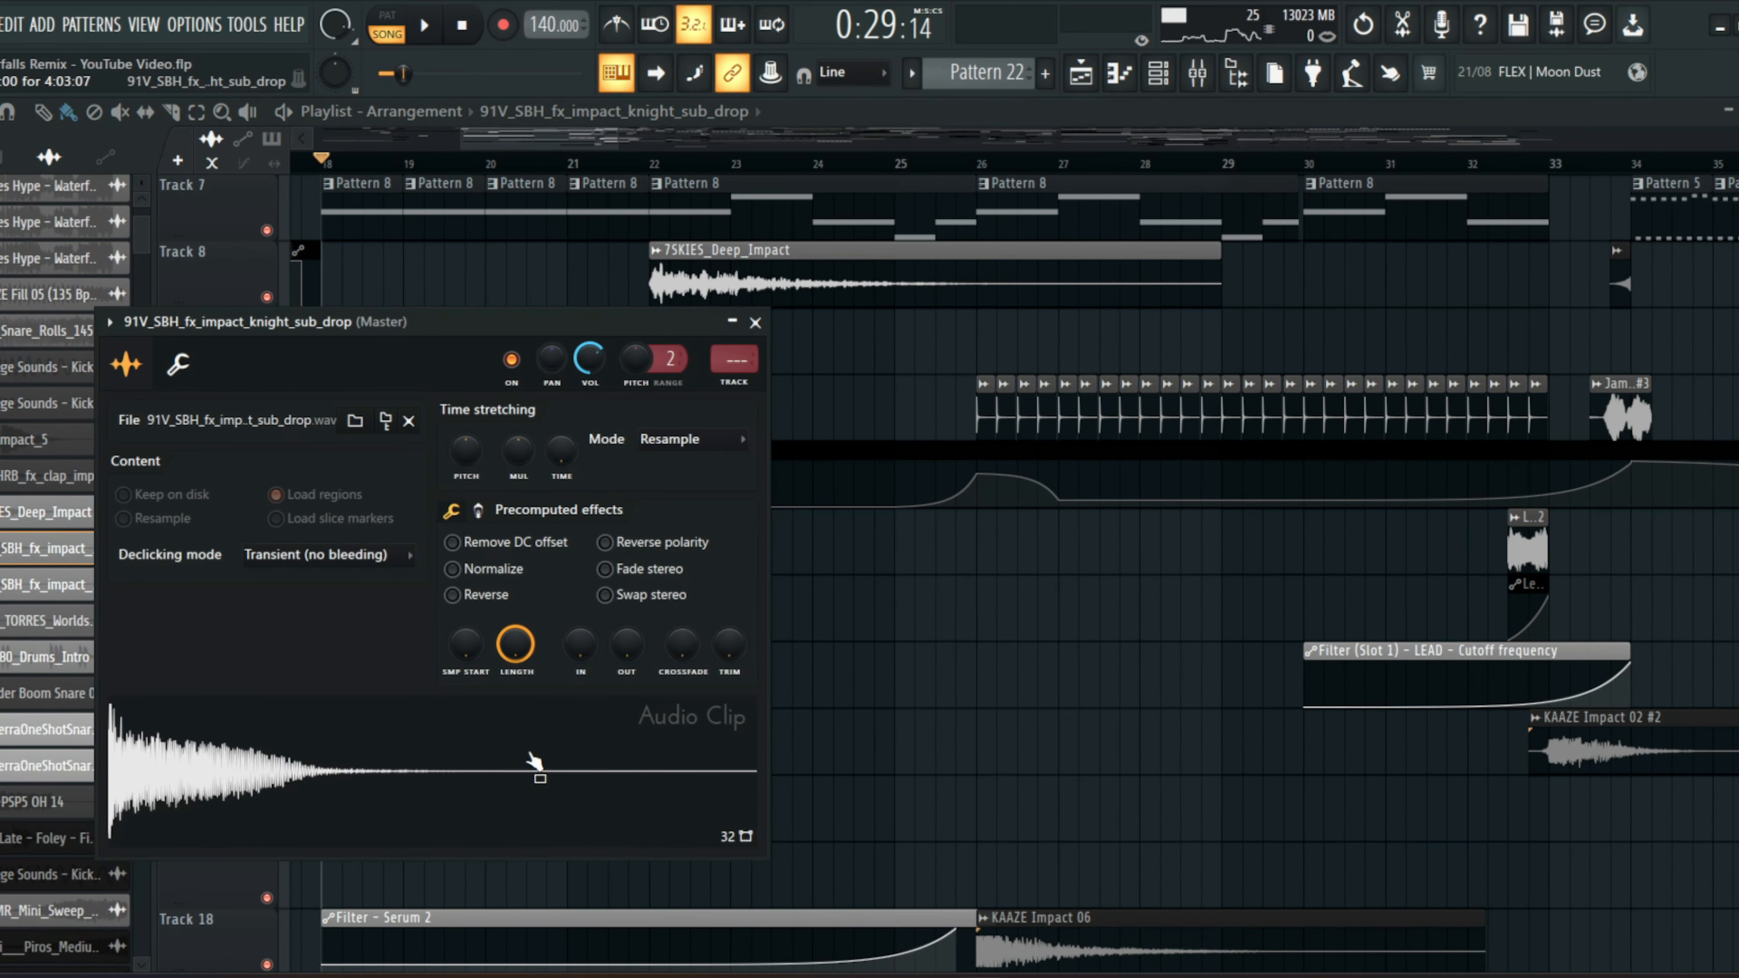
click(533, 760)
drag(519, 331, 726, 229)
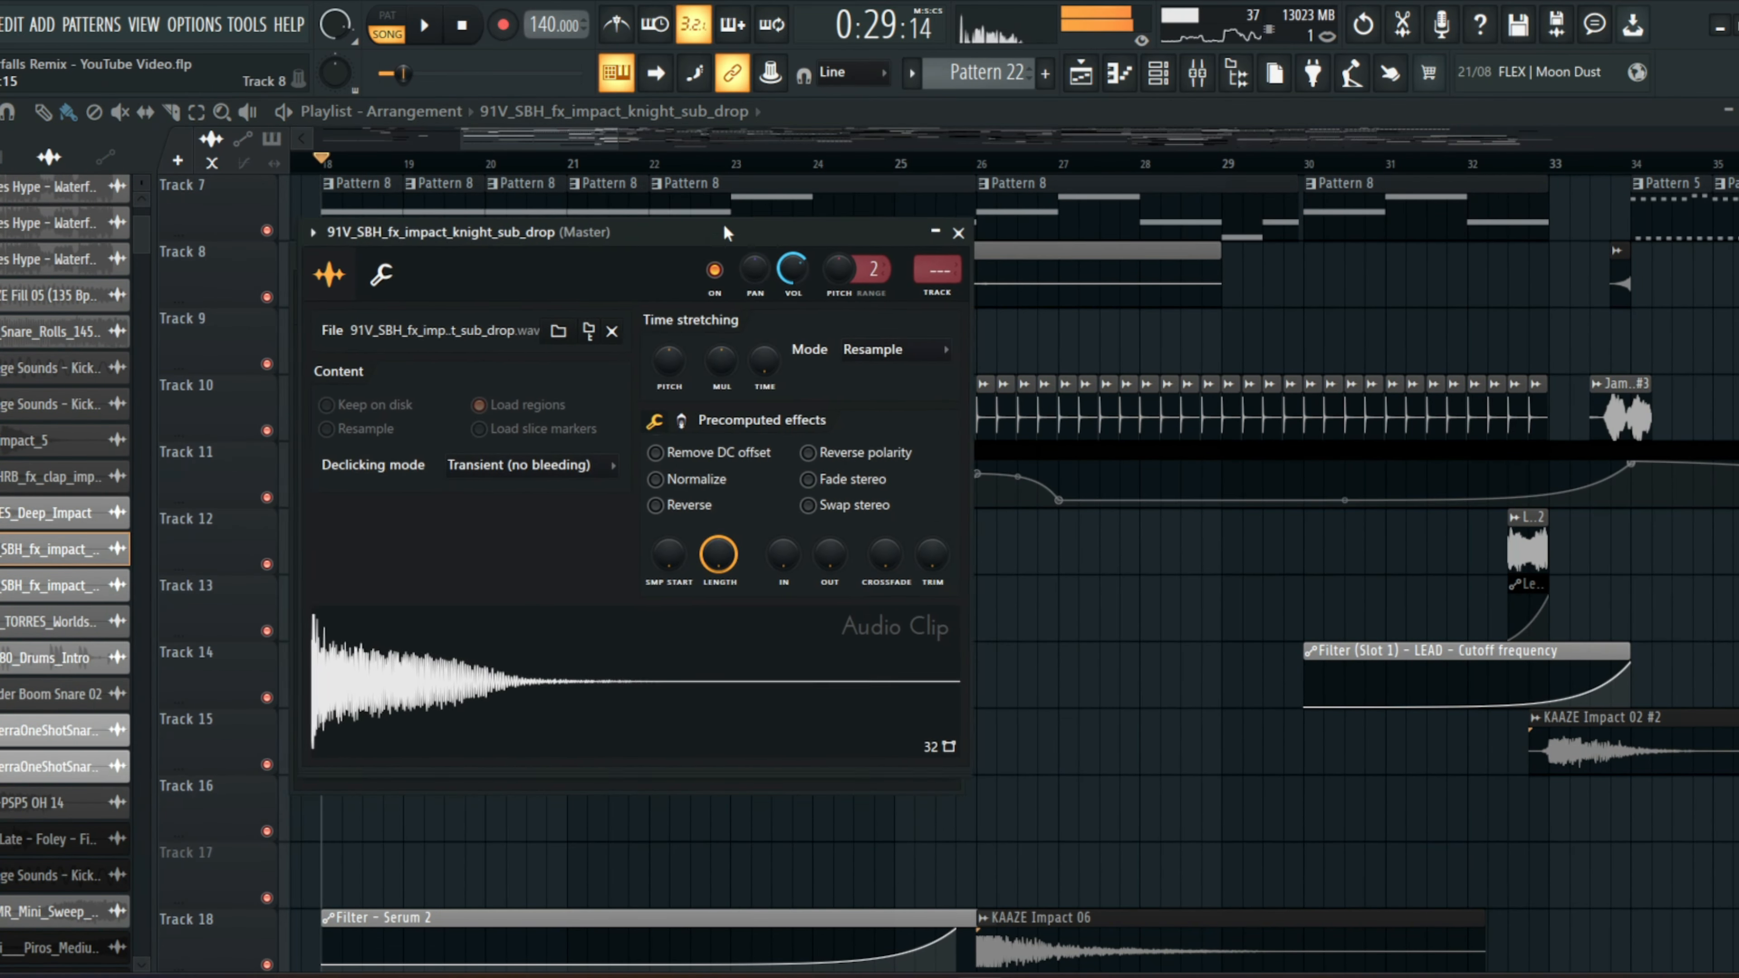
click(580, 146)
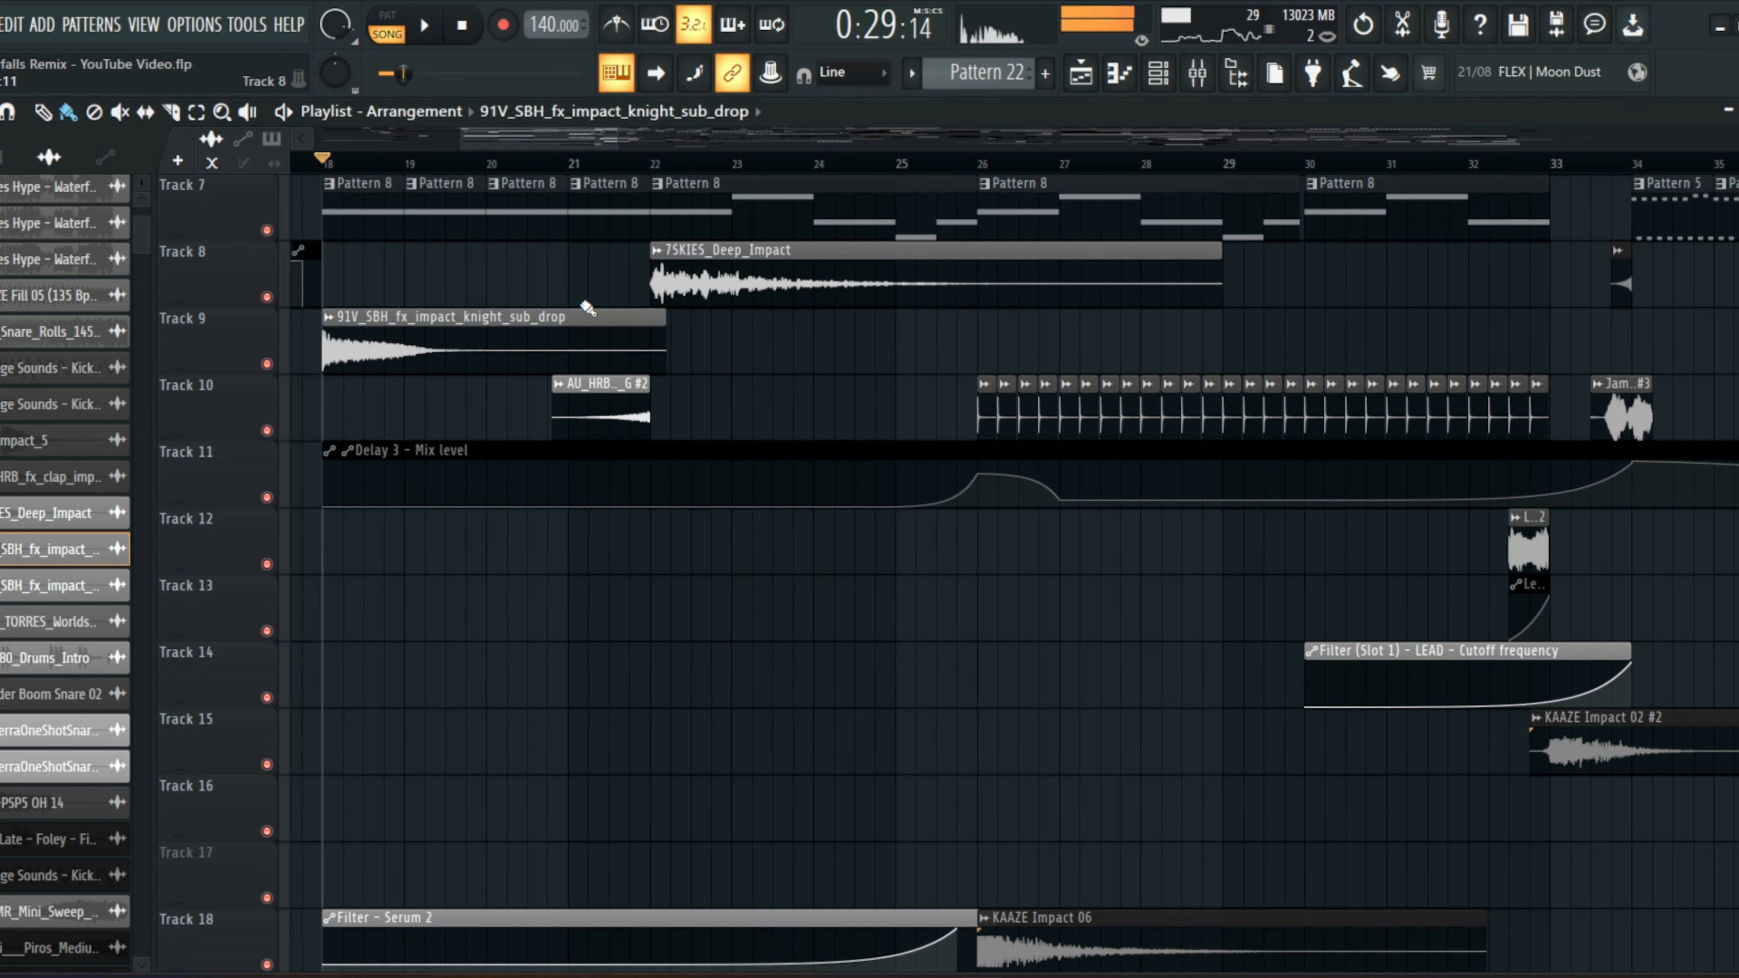
- Preview the AU_HRB_bright_synth_lead_revelation_wet_G #2 sample unreversed, delete the stray copy on Track 13, and reverse the Track 10 clip again
scroll(574, 167, up, 3)
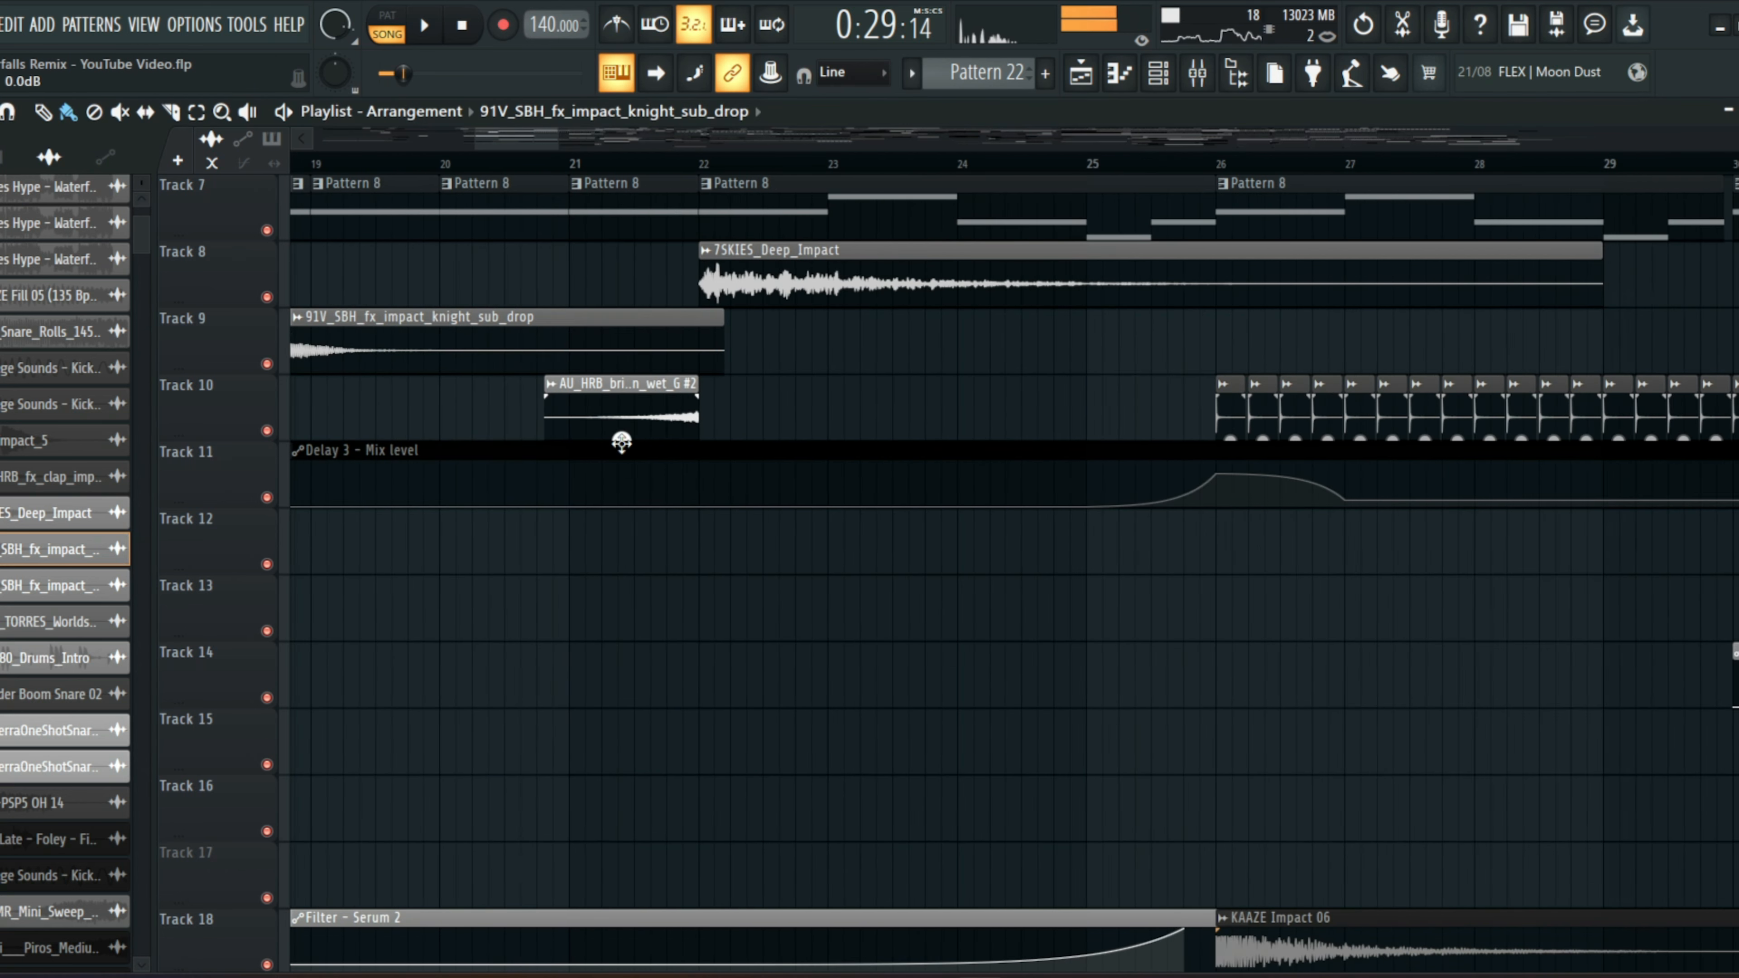
click(623, 380)
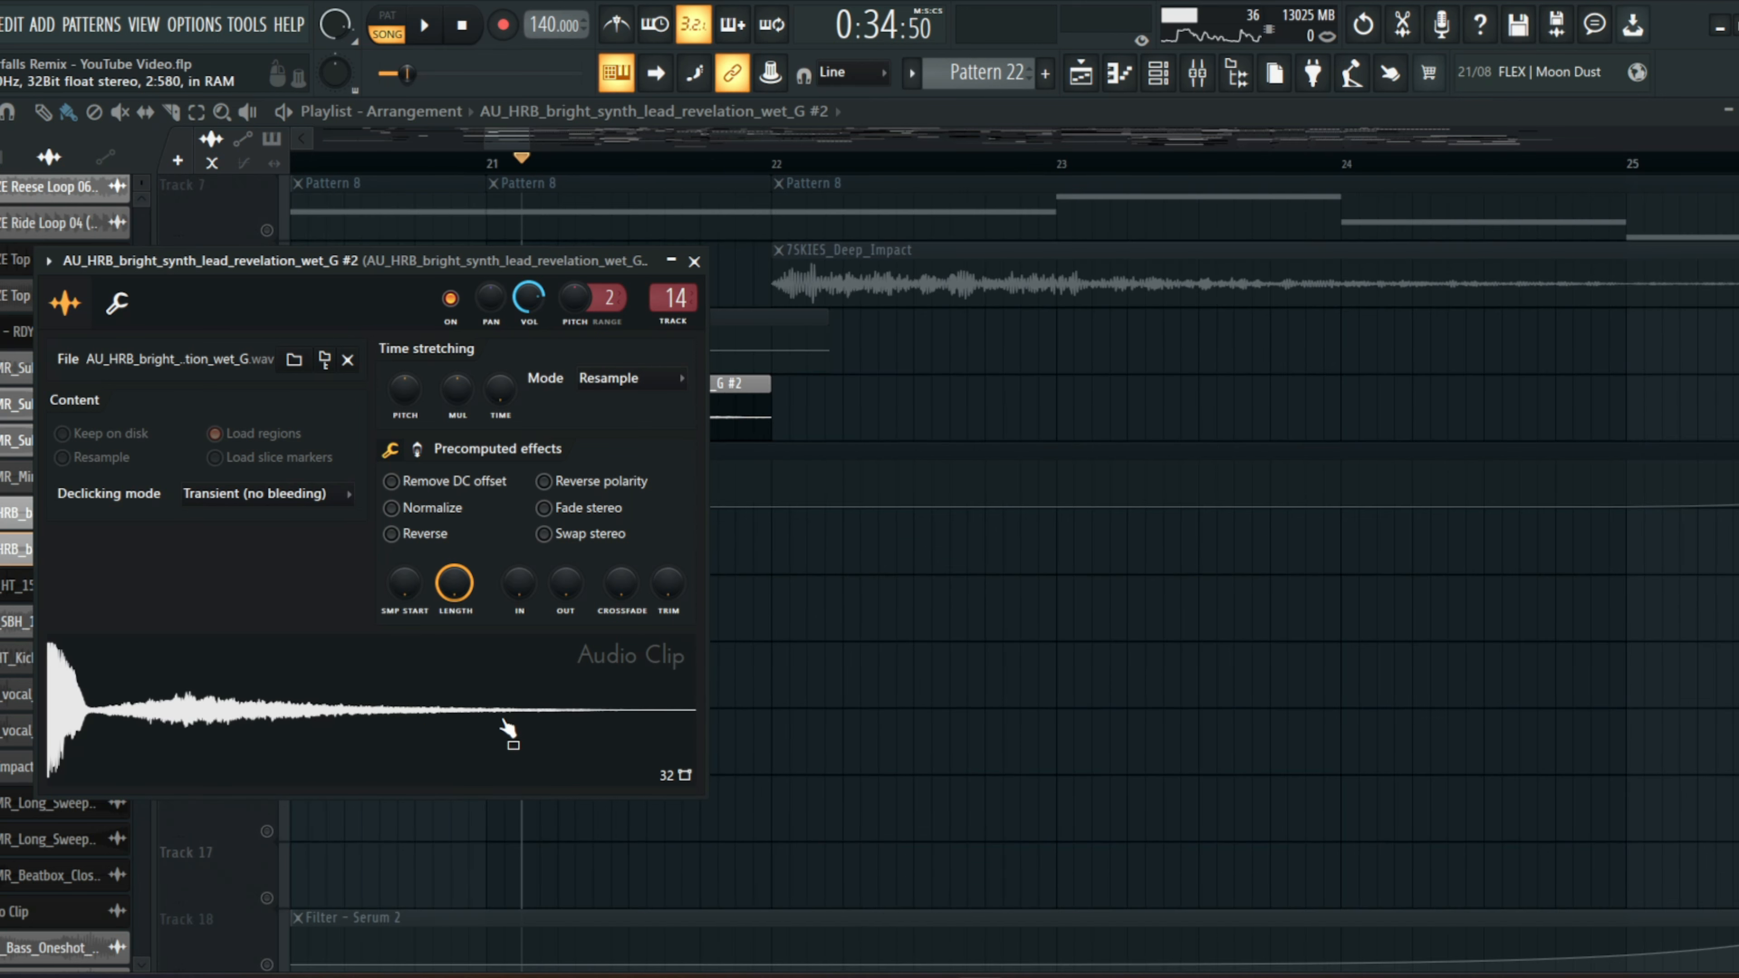
drag(507, 727, 758, 621)
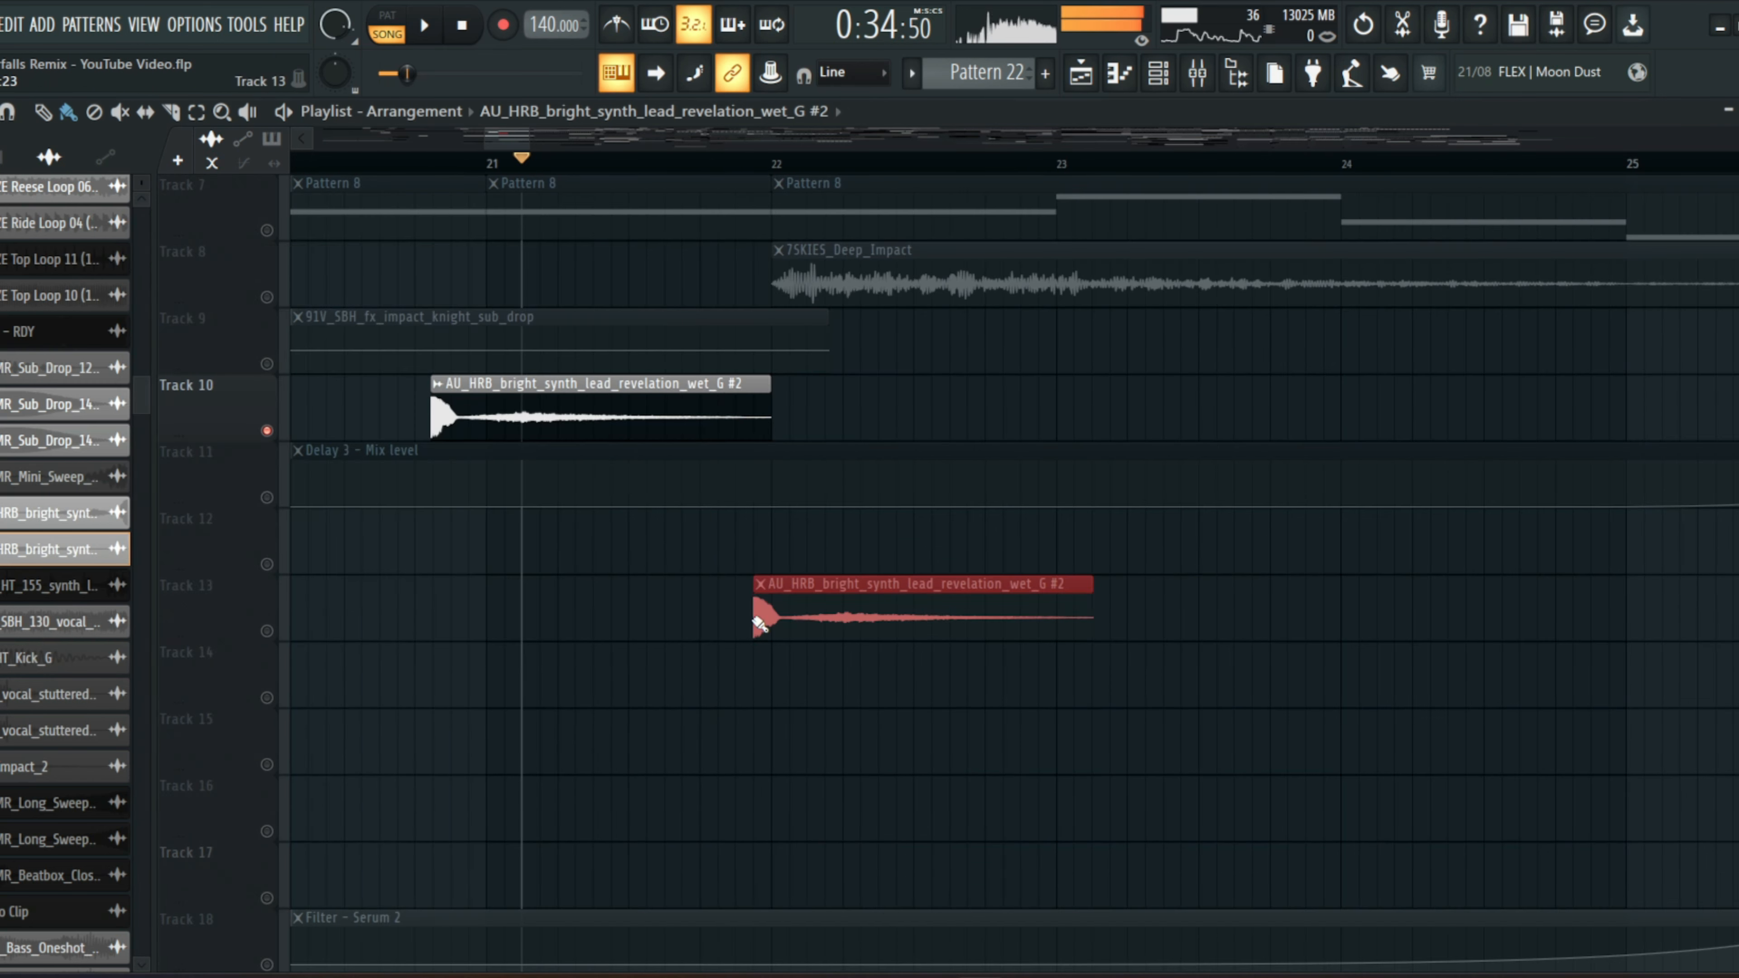
right_click(810, 609)
double_click(544, 405)
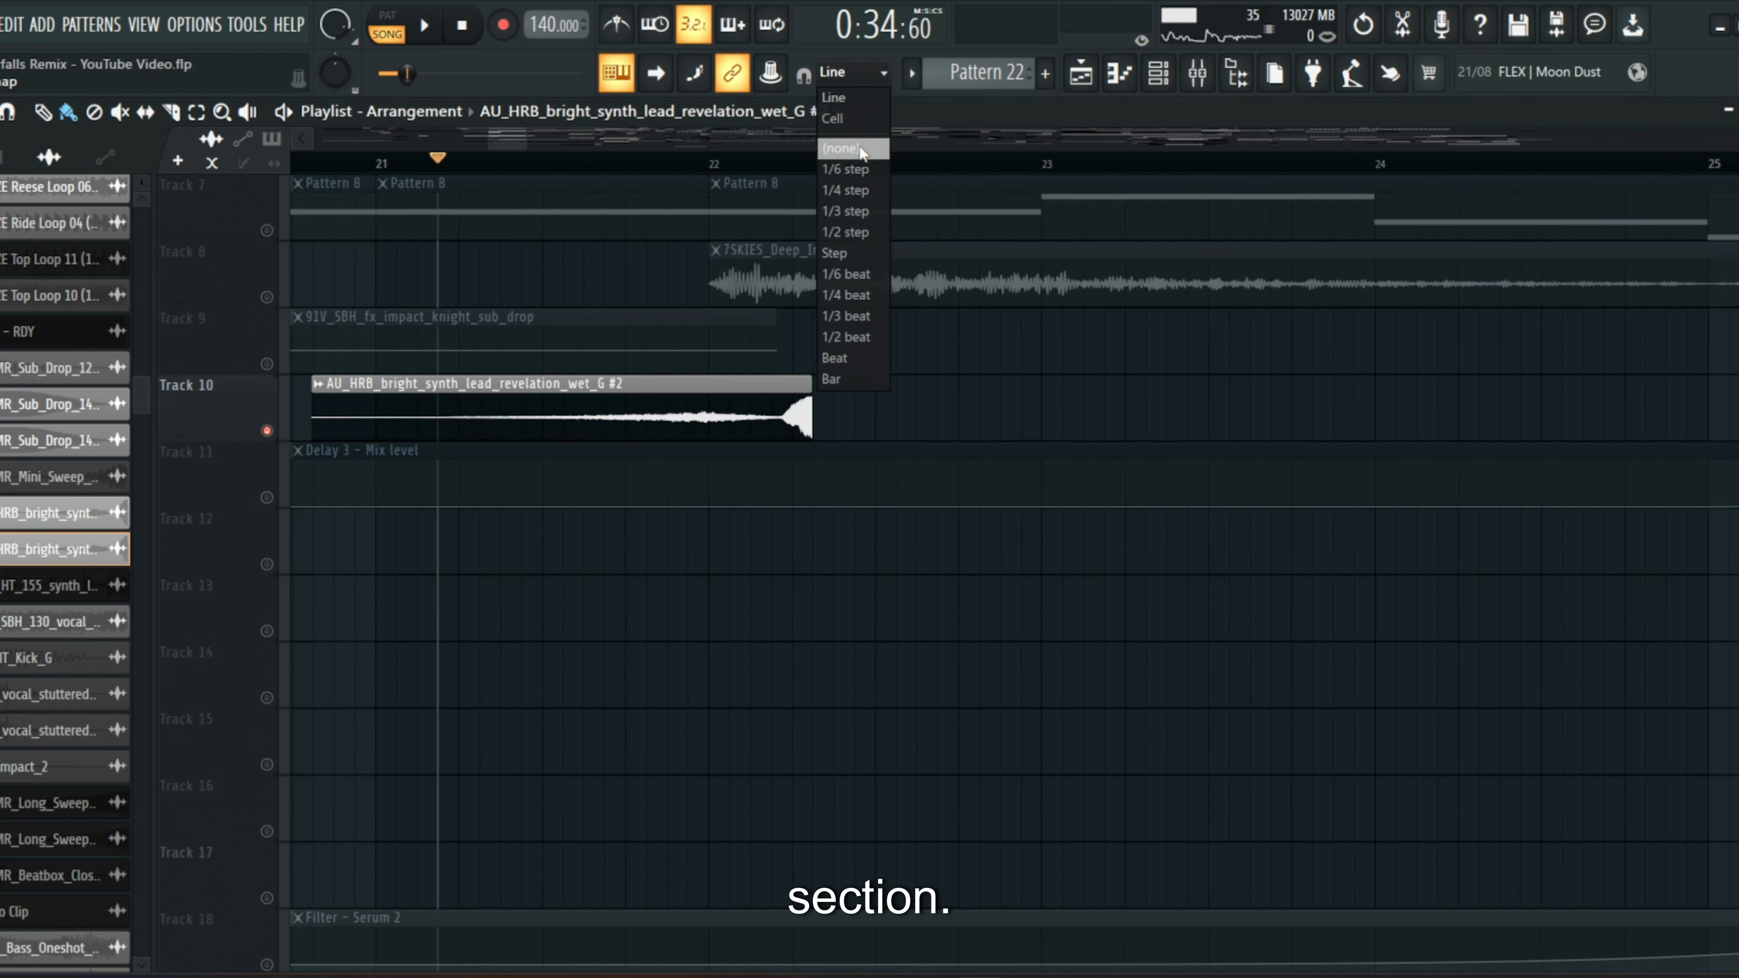
- Turn off playlist snapping, unmute Track 4, and play its Riggi Piros Medium Sweep Up clip from between bars 30 and 31
click(840, 148)
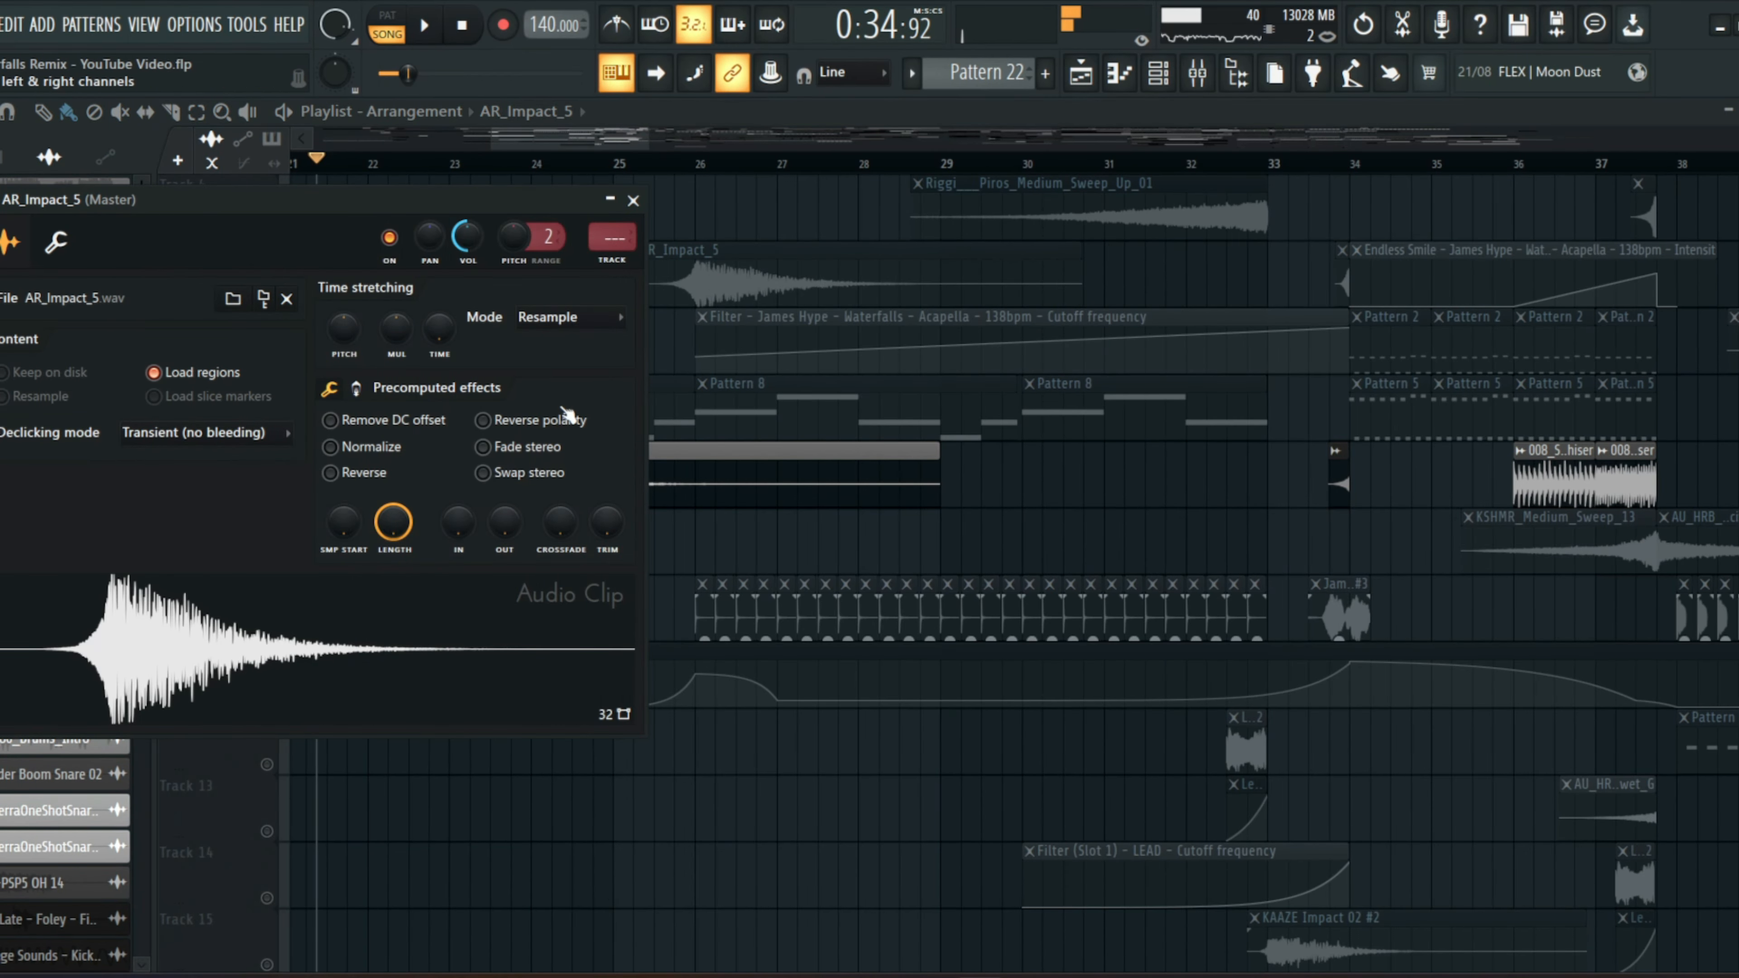
drag(562, 146, 610, 147)
scroll(662, 243, up, 3)
click(631, 163)
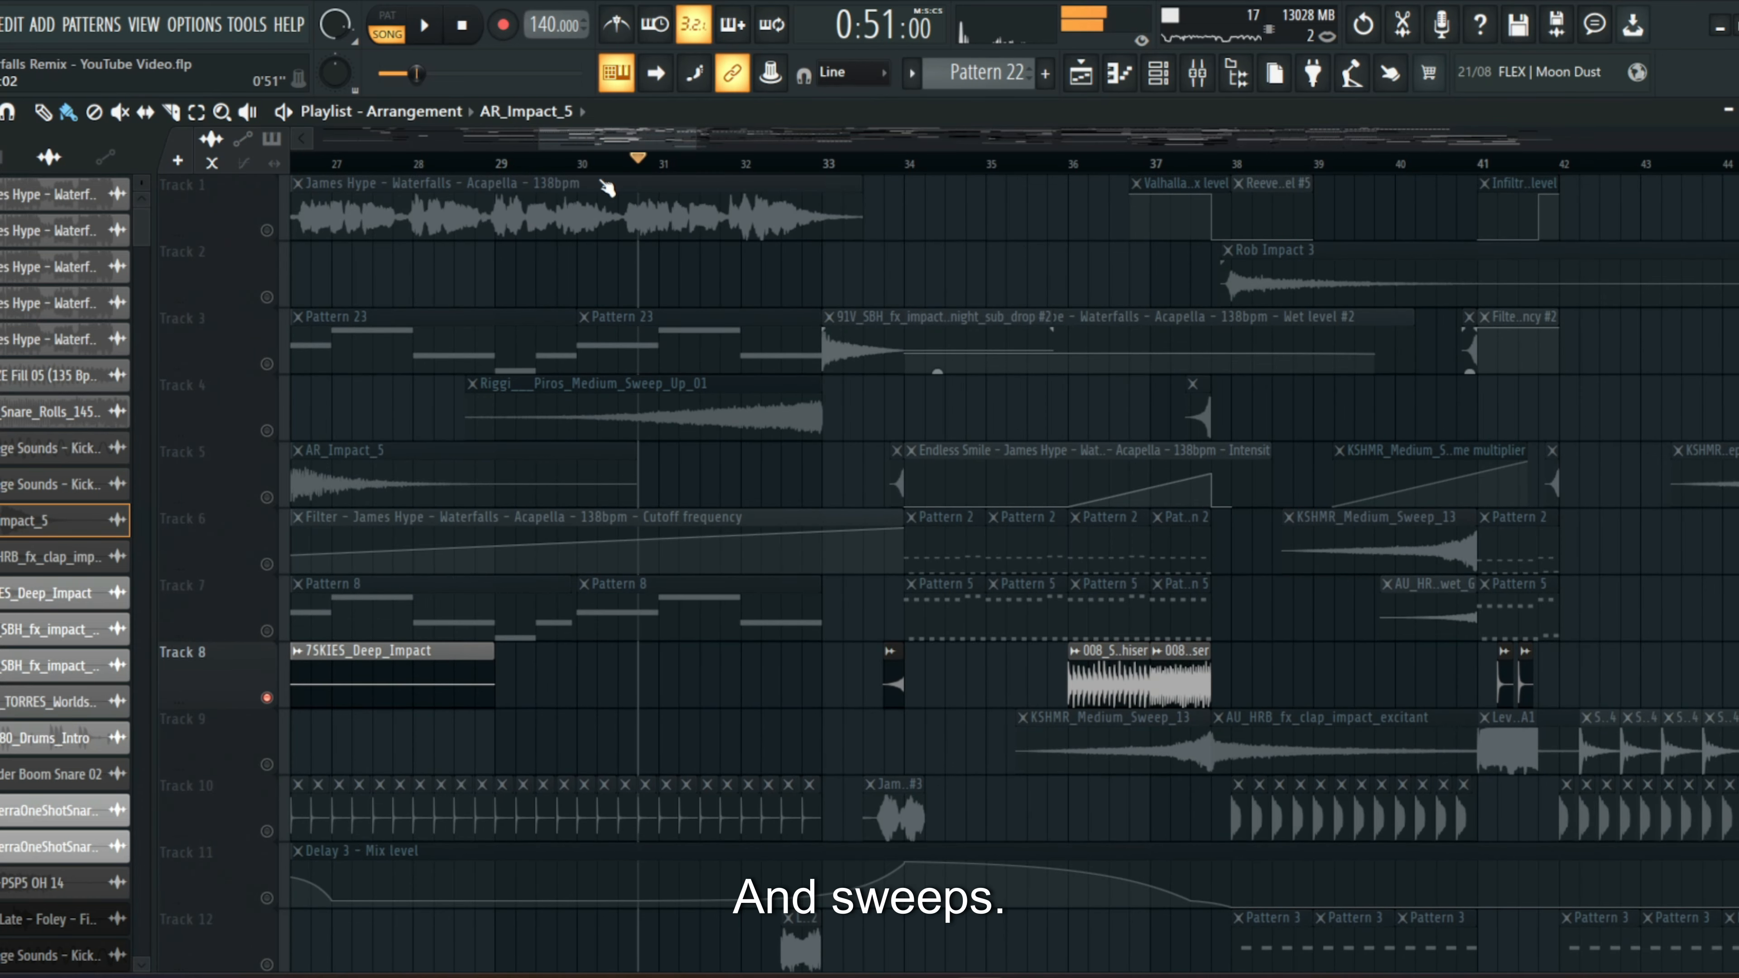
click(267, 431)
key(space)
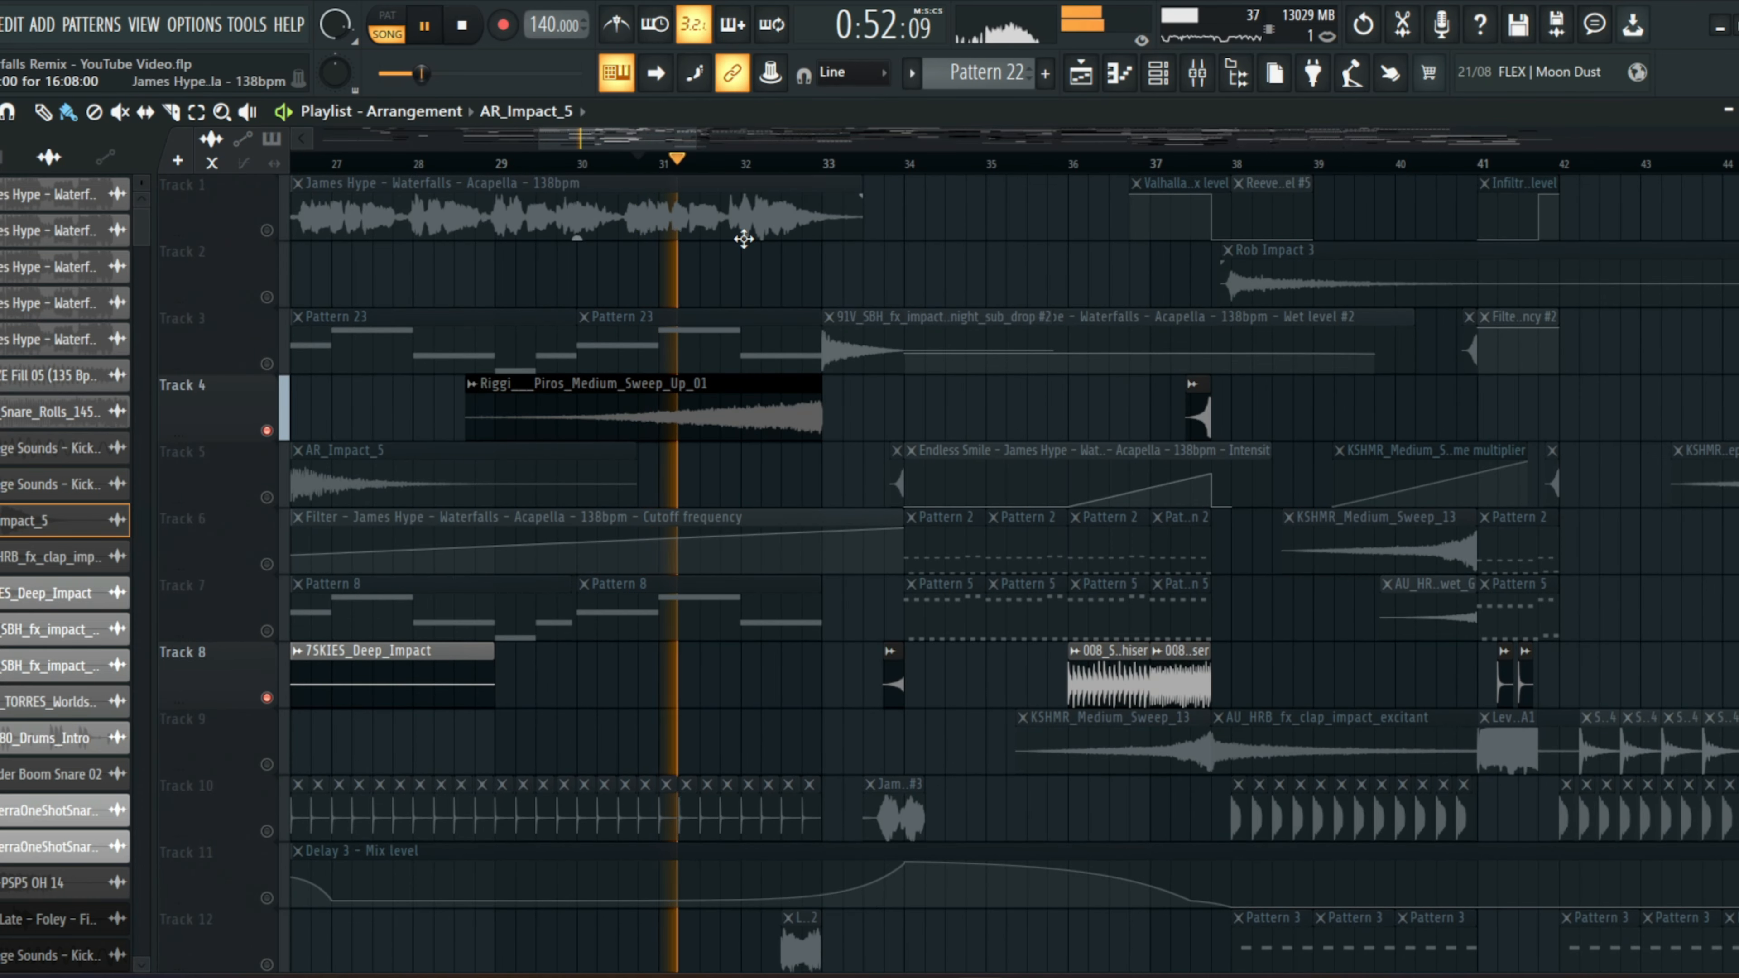
scroll(740, 239, down, 5)
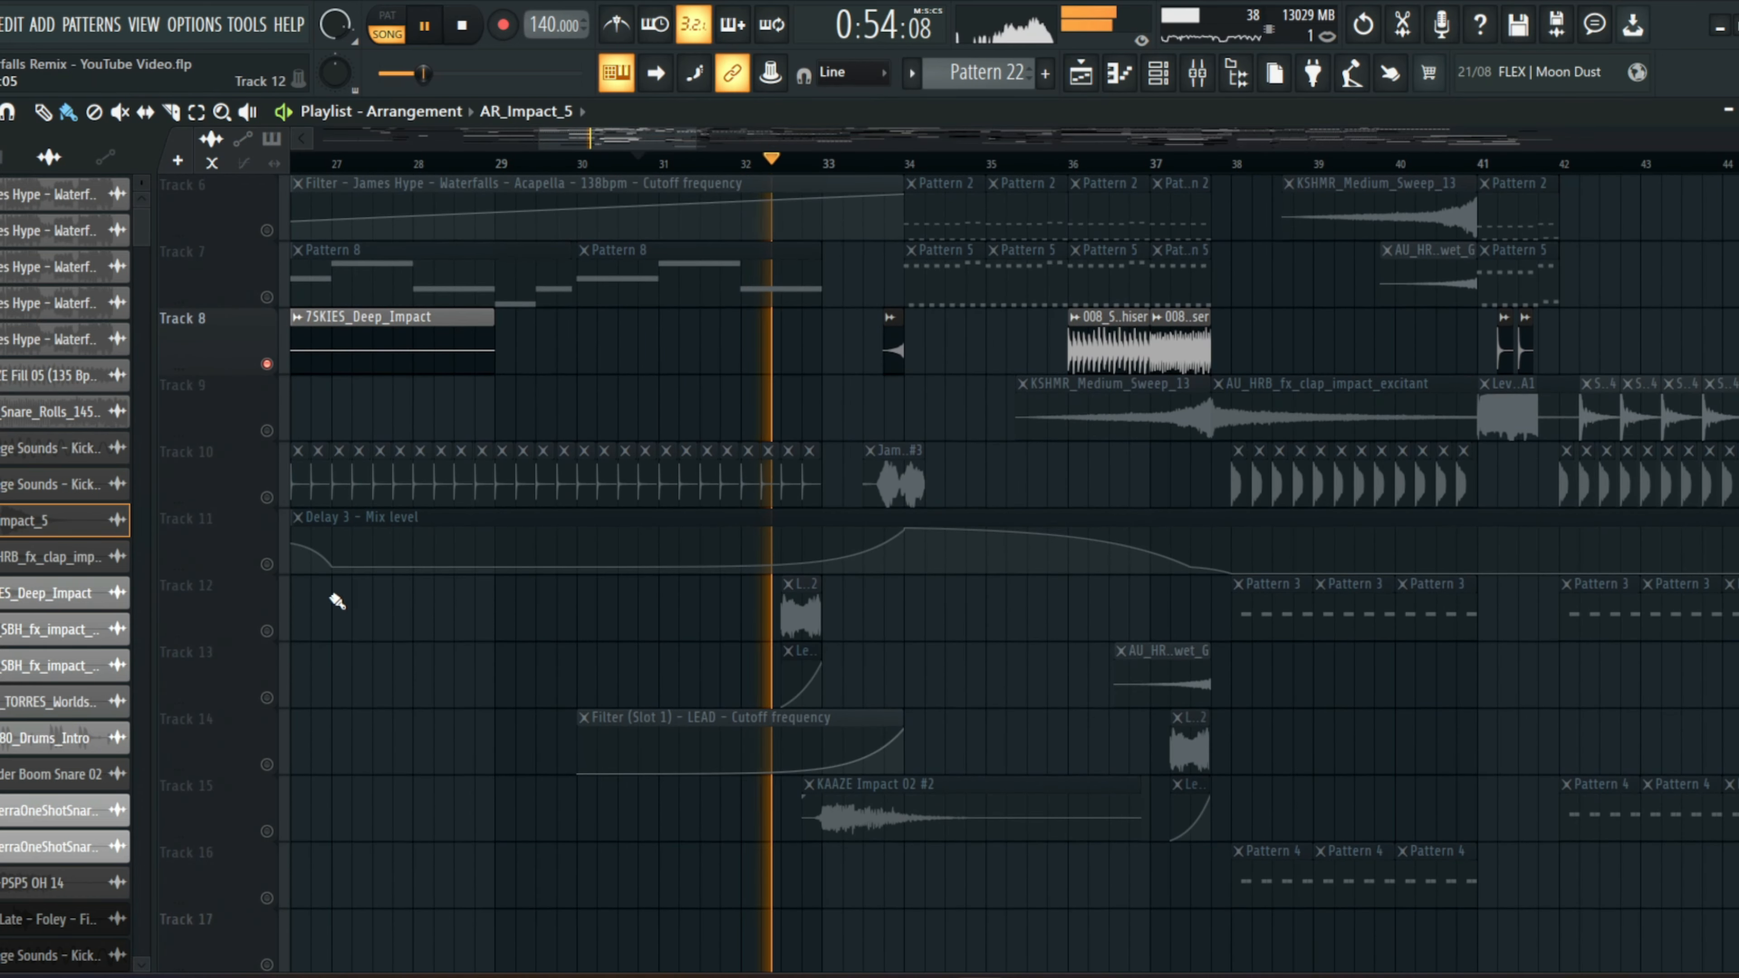
key(space)
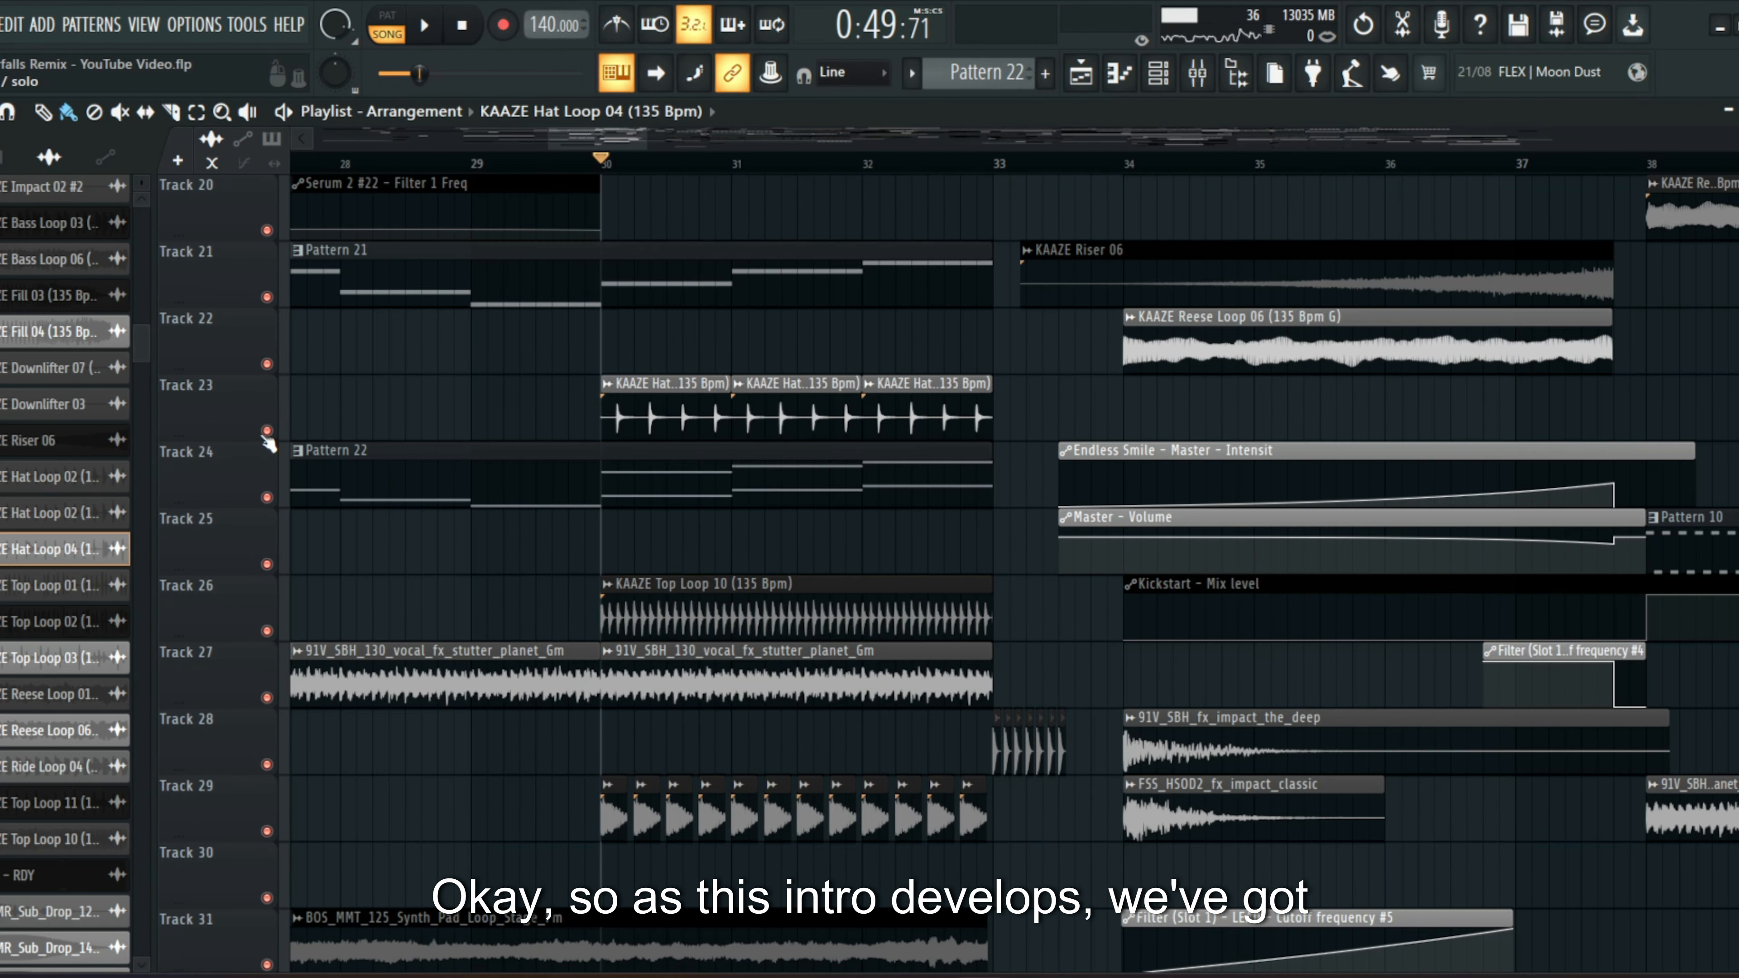
- Play the KAAZE Hat Loop 04 clips on Track 23 and the quiet techno kick on Track 29 soloed from bar 30
right_click(266, 435)
key(space)
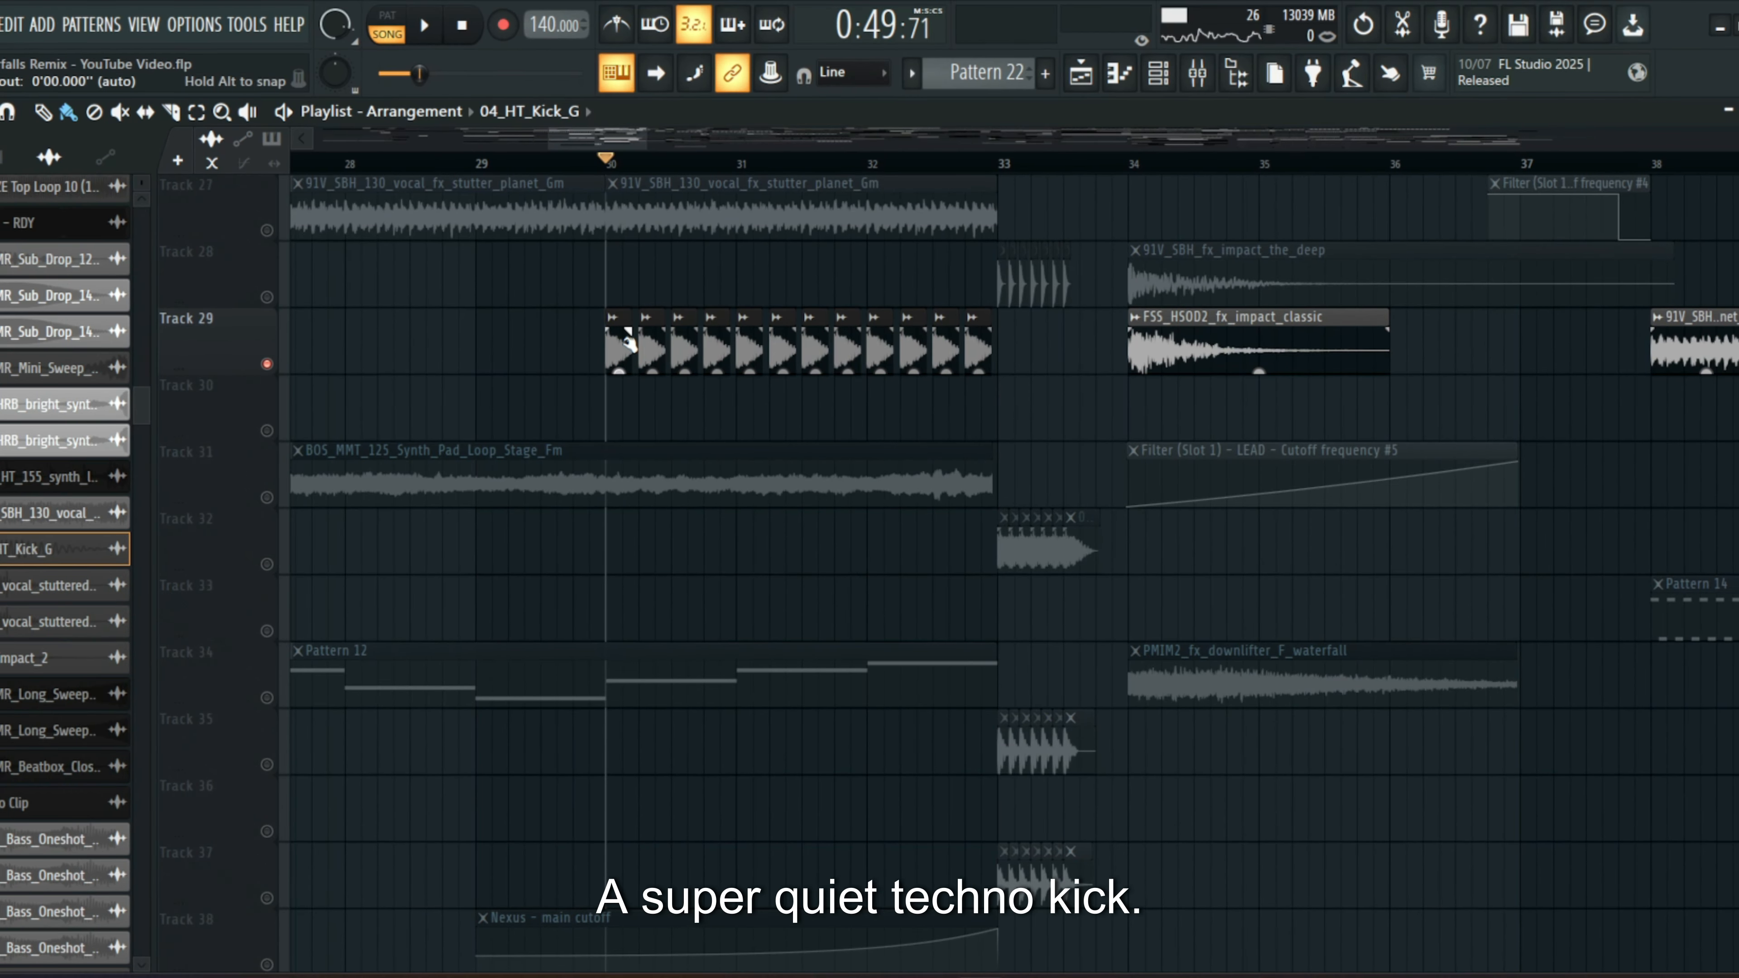
key(space)
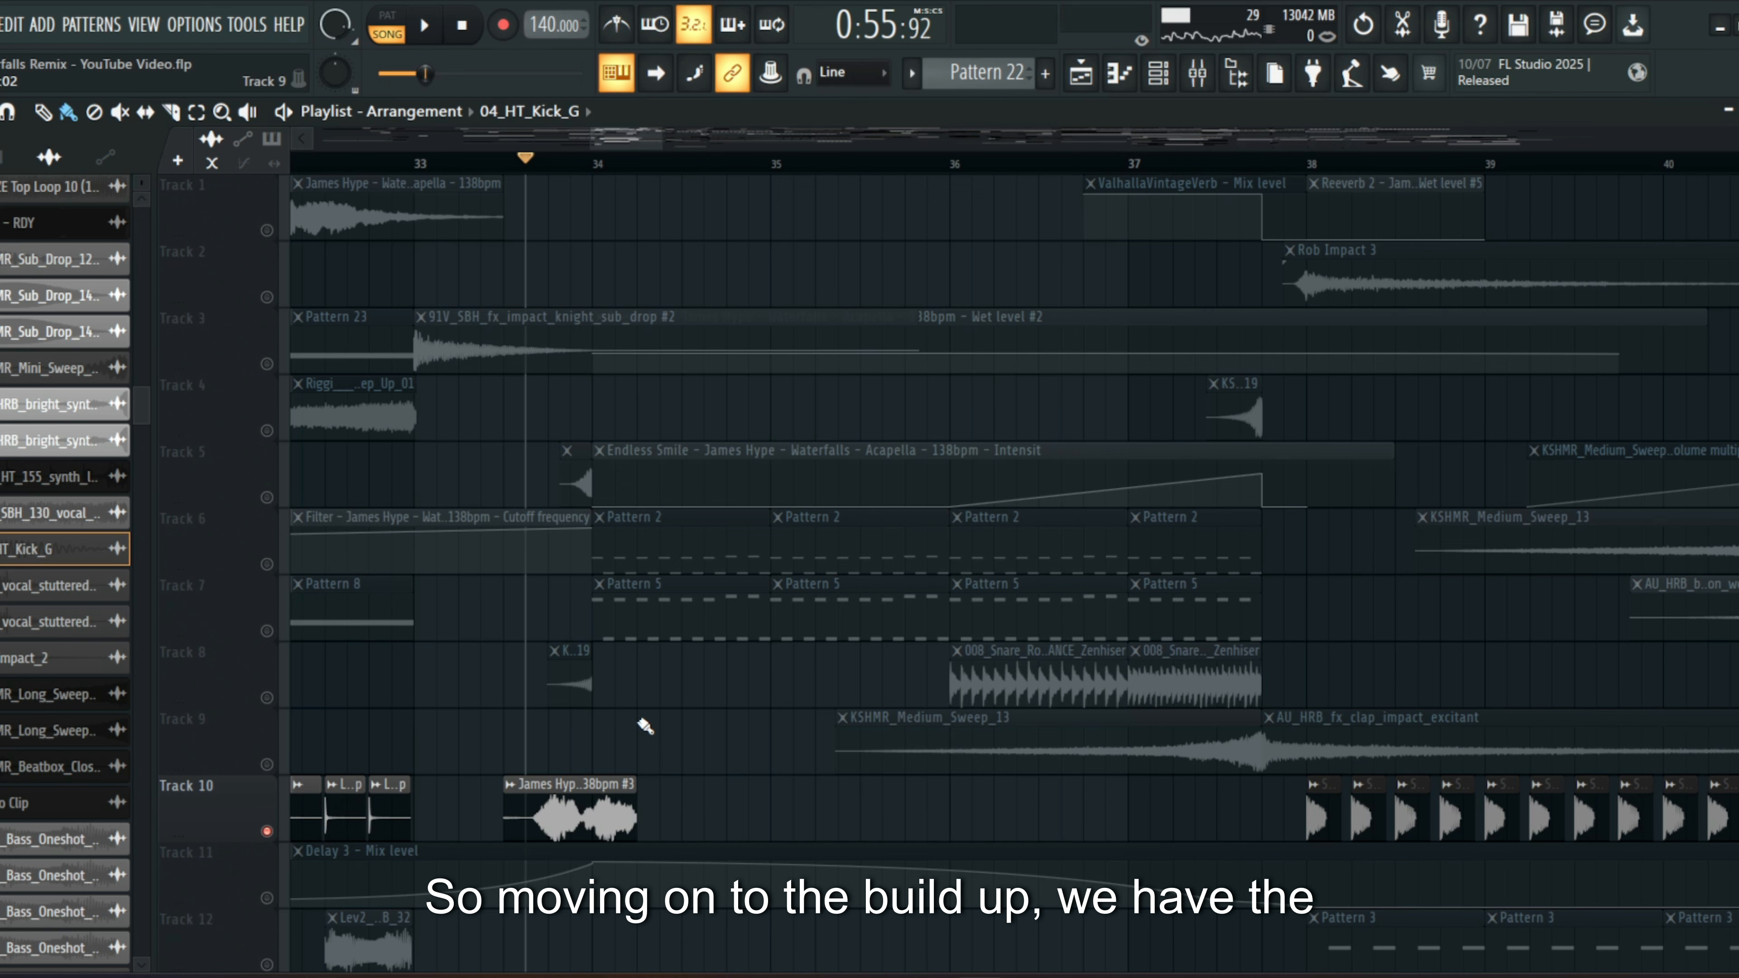
- Enable the Delay 3 mix level automation on Track 11 alongside the soloed Track 10 vocal and play the pre-build-up section
scroll(640, 726, down, 2)
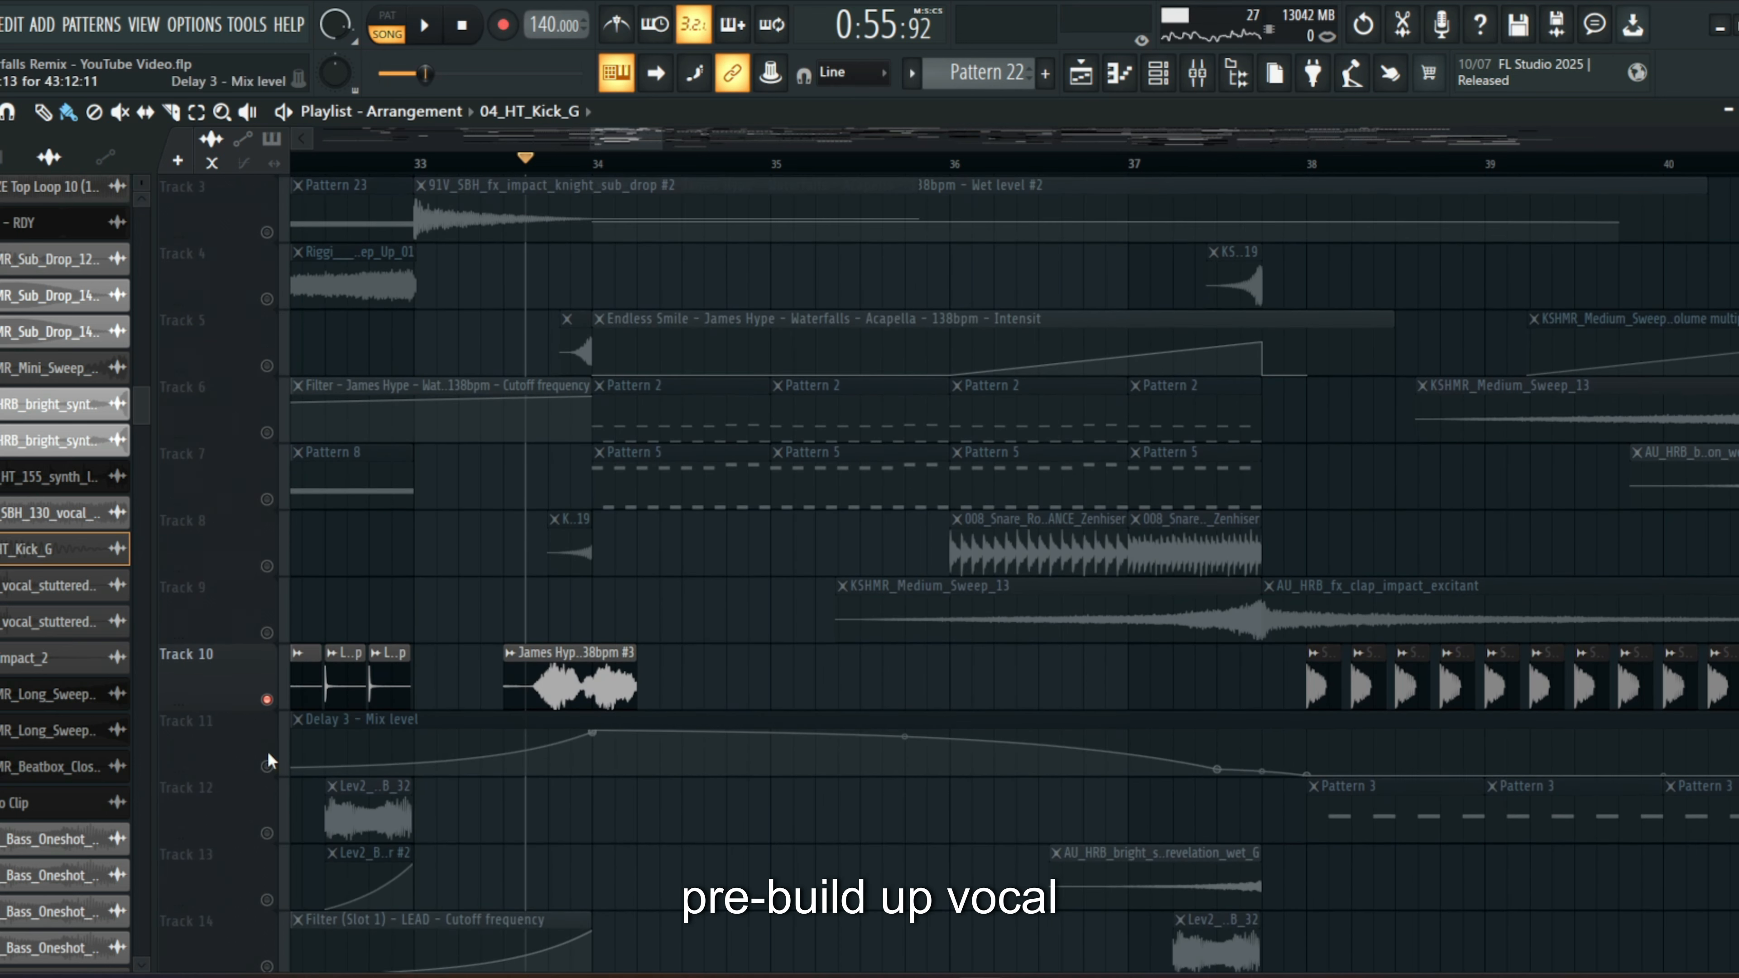
click(267, 764)
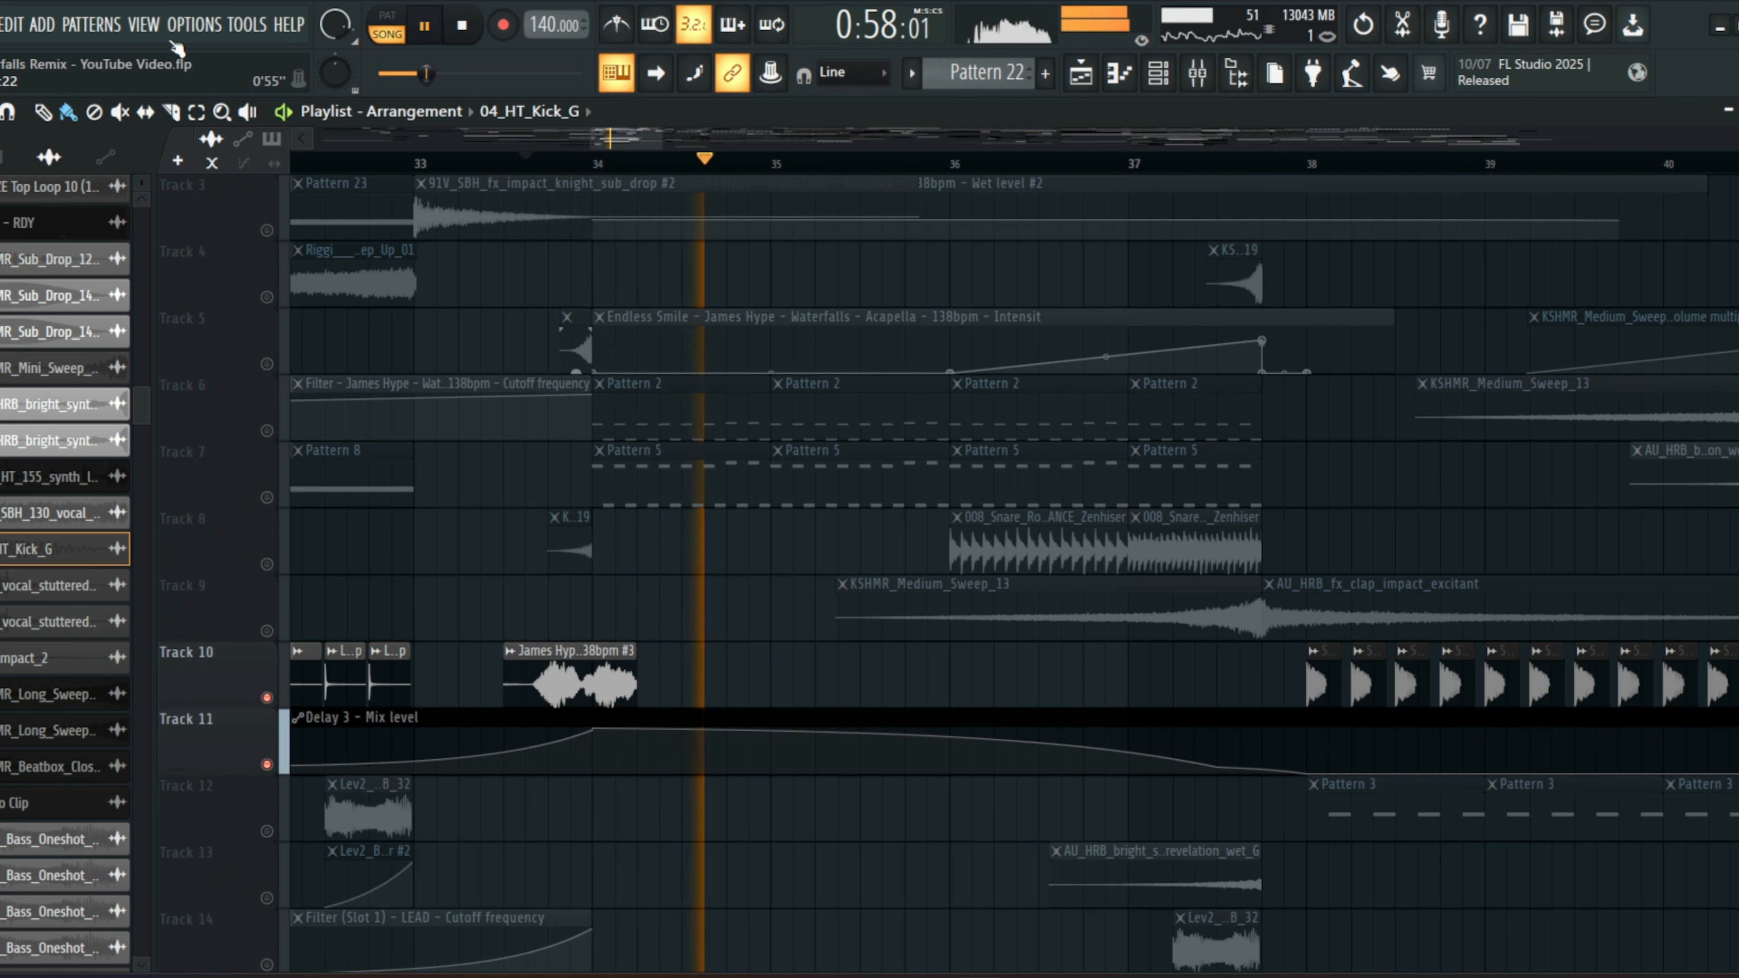
click(143, 26)
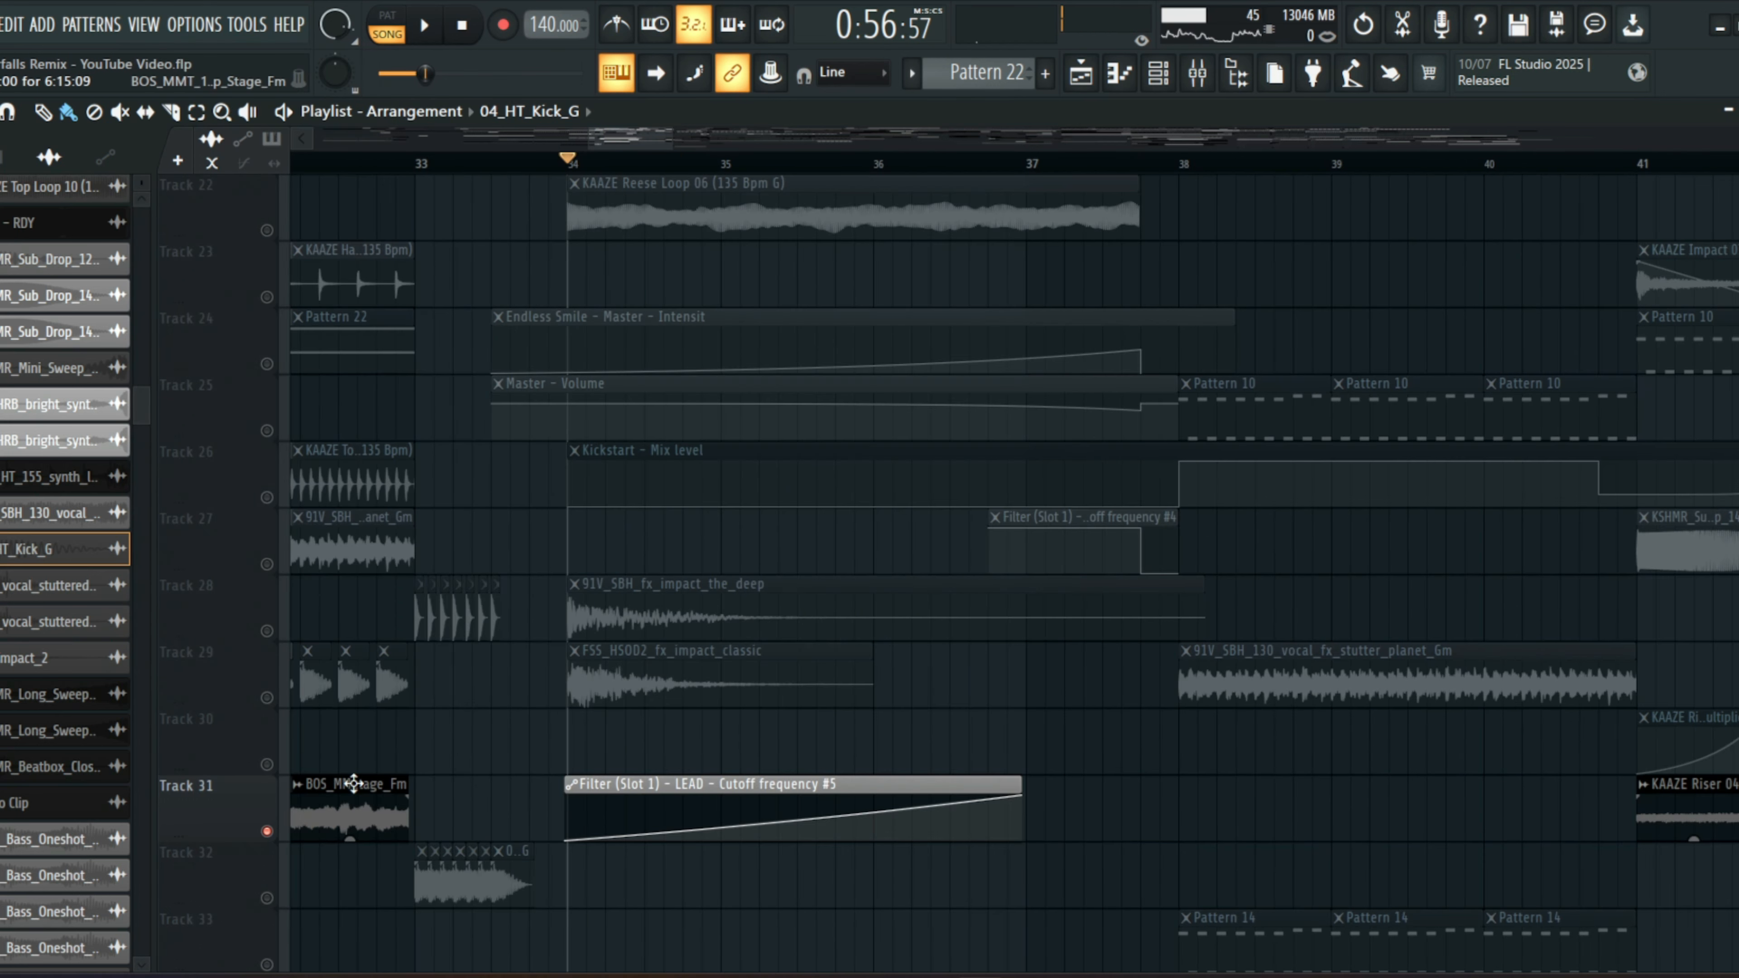
- Play Track 31 soloed from bar 34 with its LEAD filter cutoff automation while reviewing the neighbouring build-up tracks
key(space)
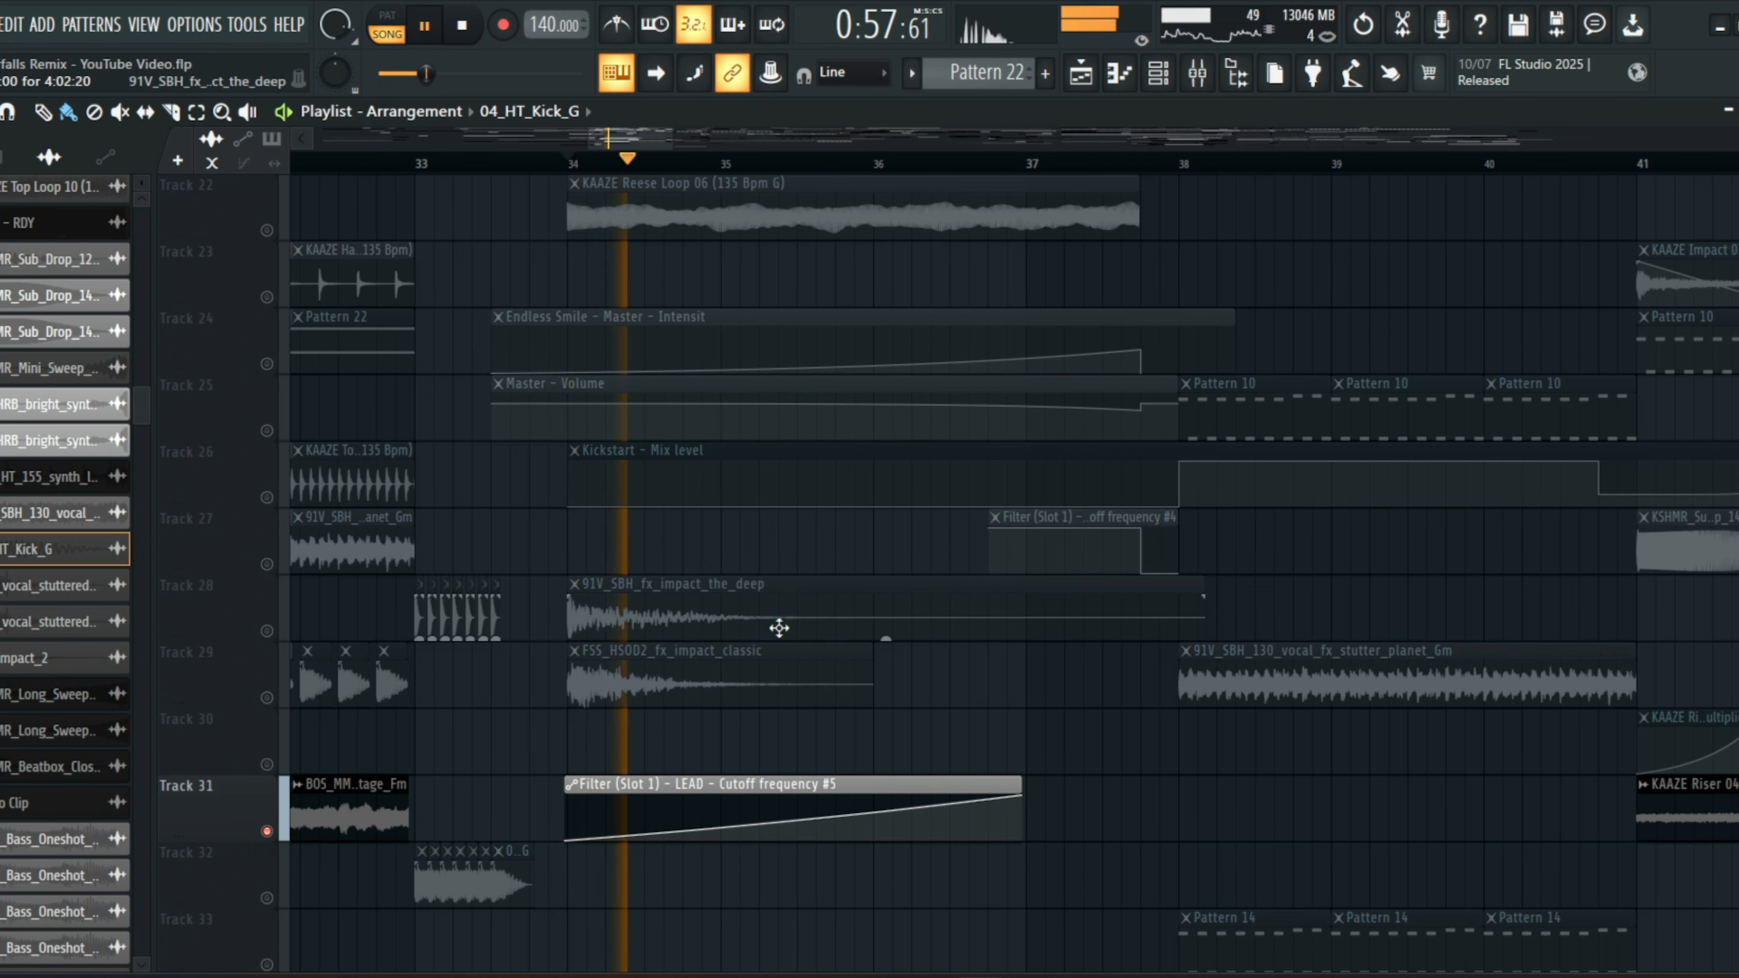
scroll(867, 608, up, 2)
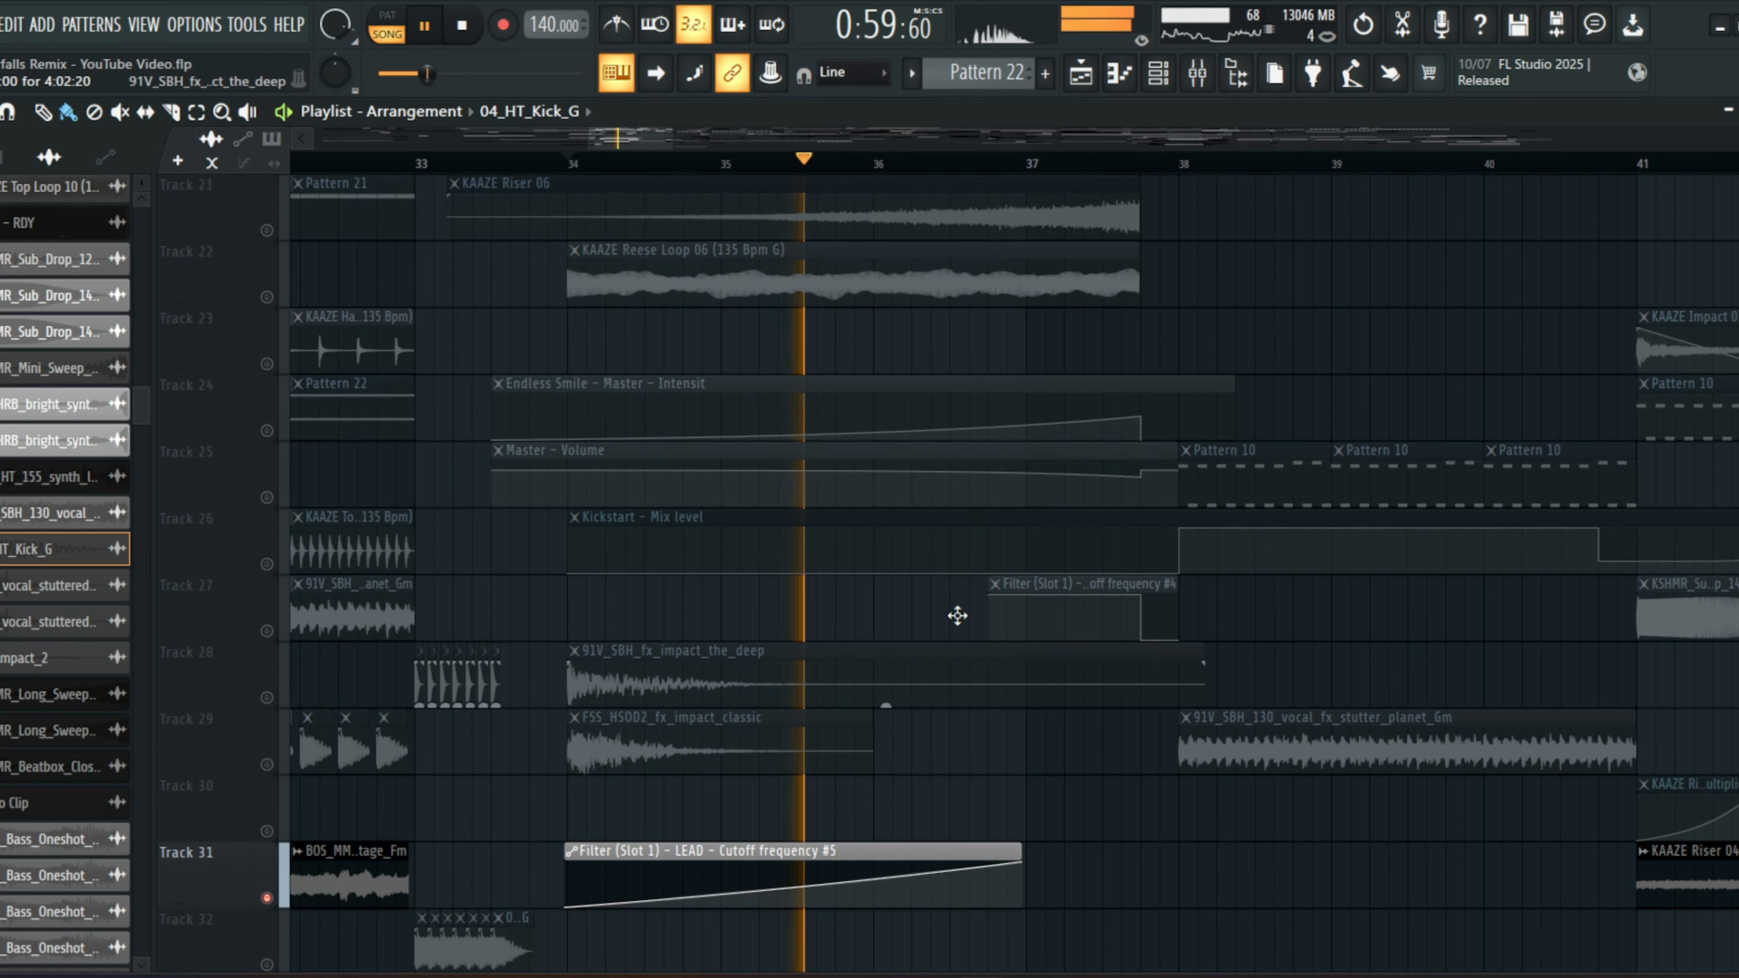
scroll(957, 615, down, 2)
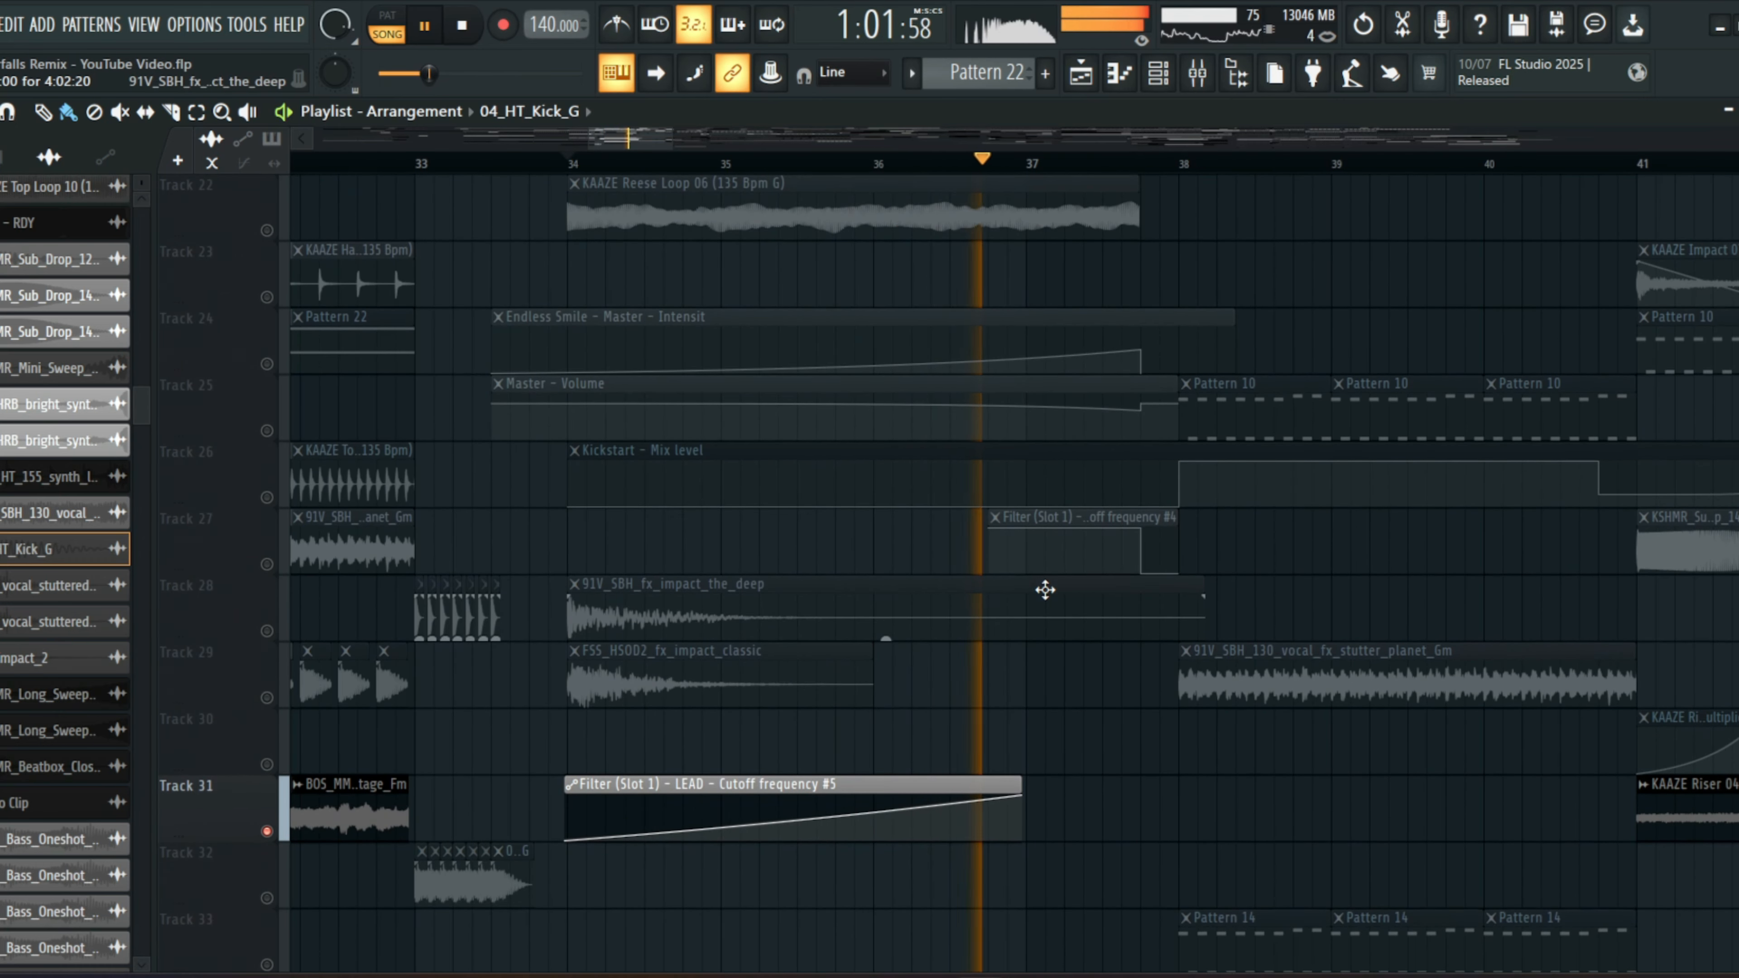
key(space)
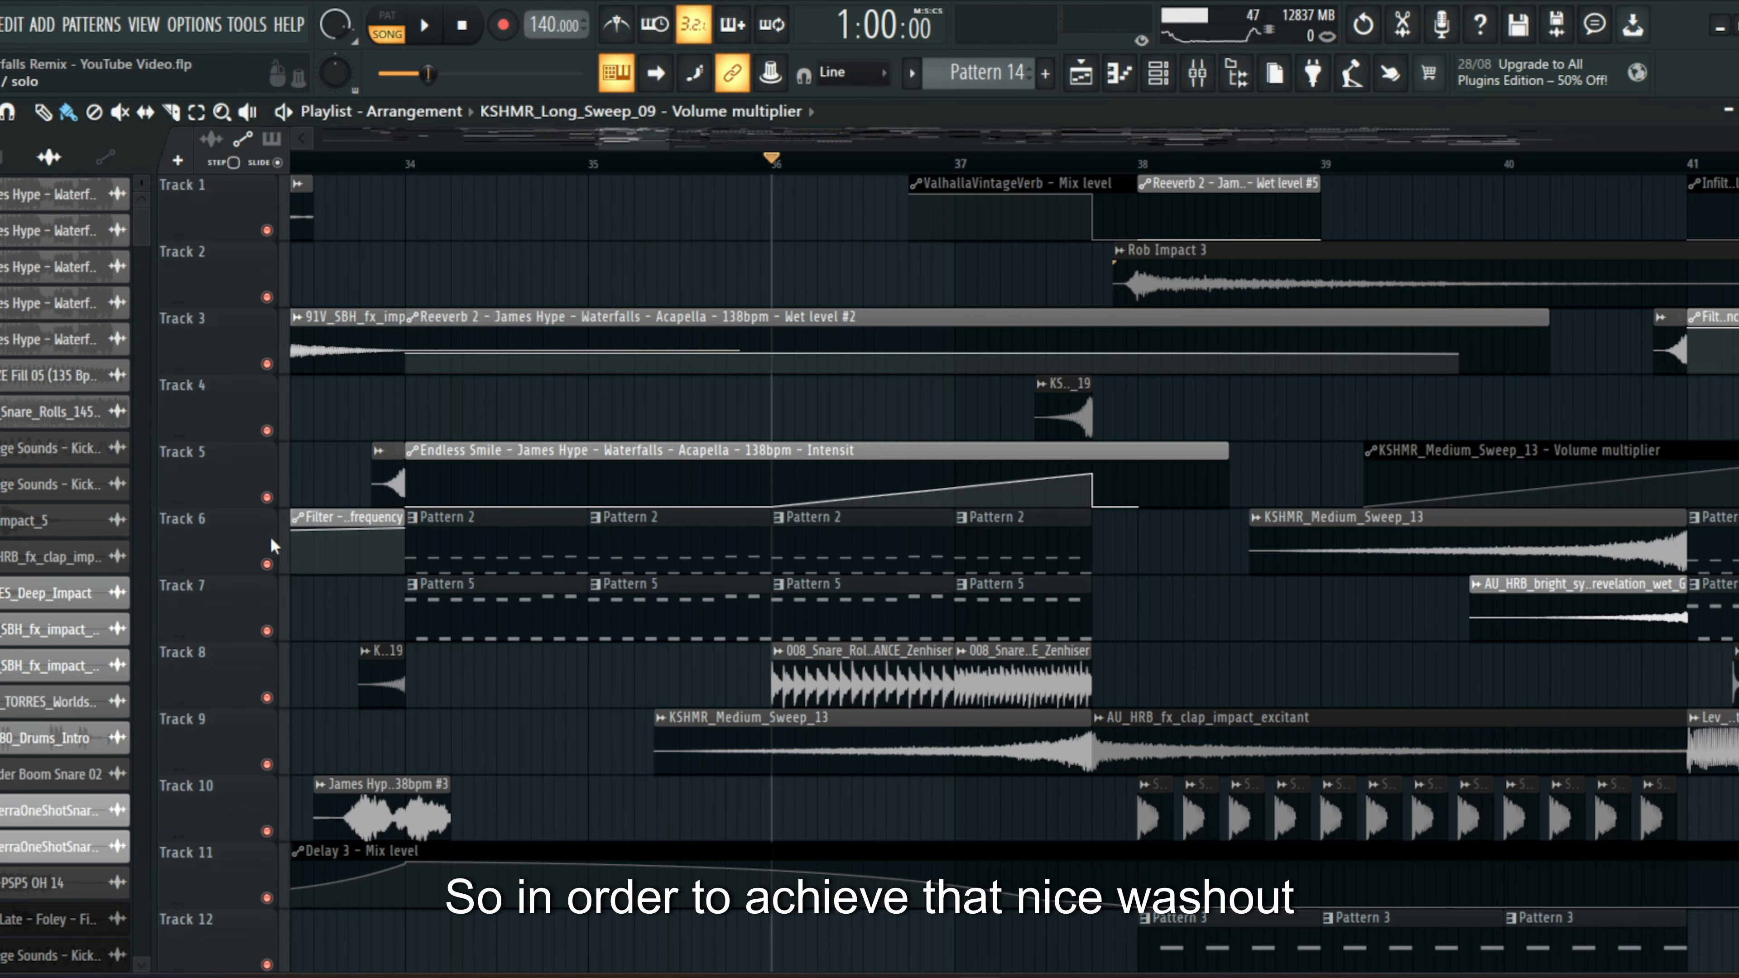
- Leave only the Endless Smile automation and lead patterns on Tracks 5, 6 and 7 active, and open the mixer
ctrl+click(267, 497)
click(267, 564)
click(267, 630)
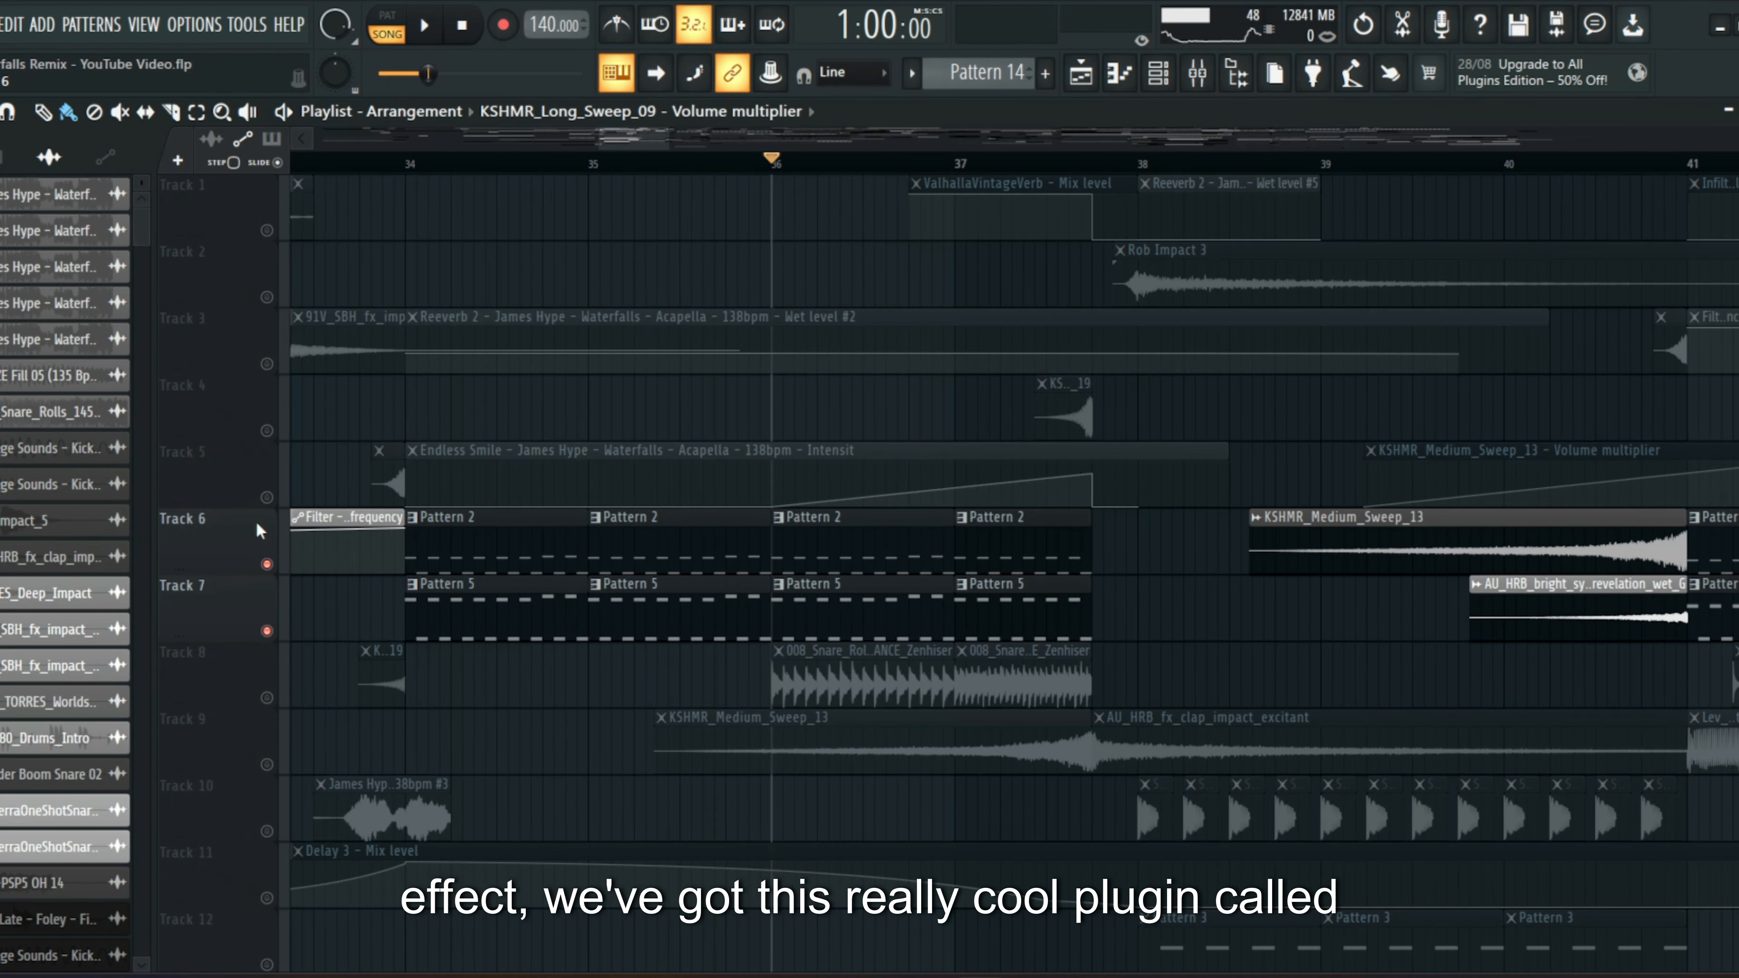
click(143, 25)
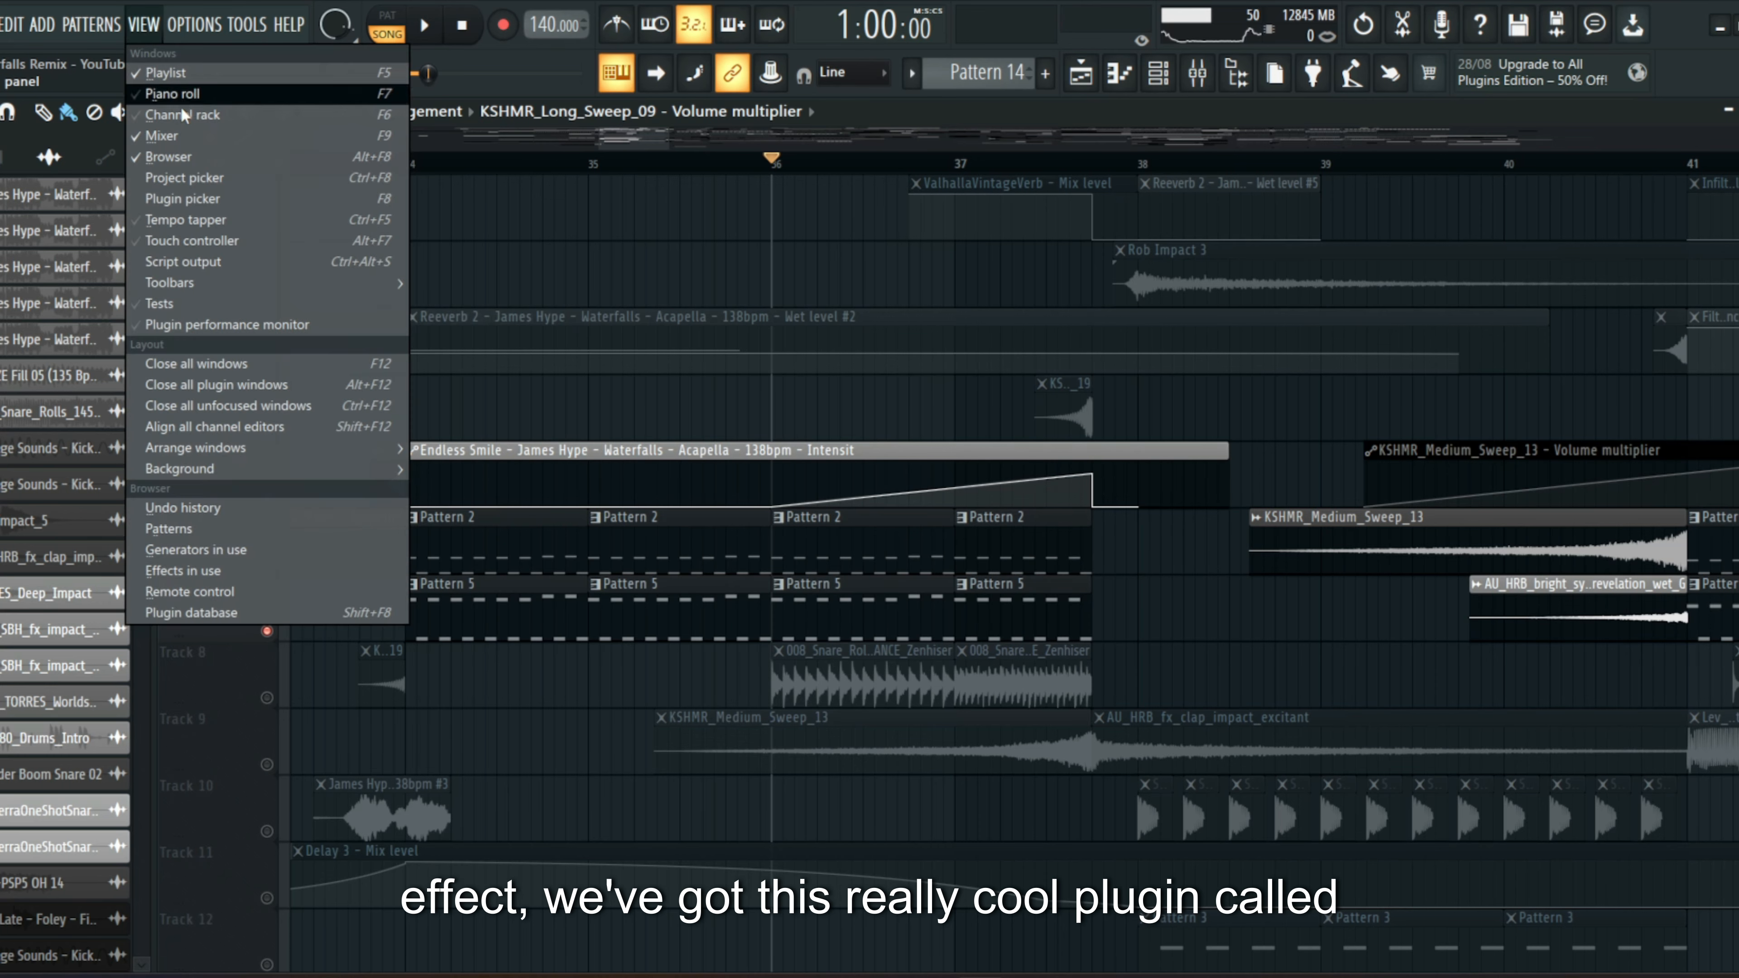
click(157, 264)
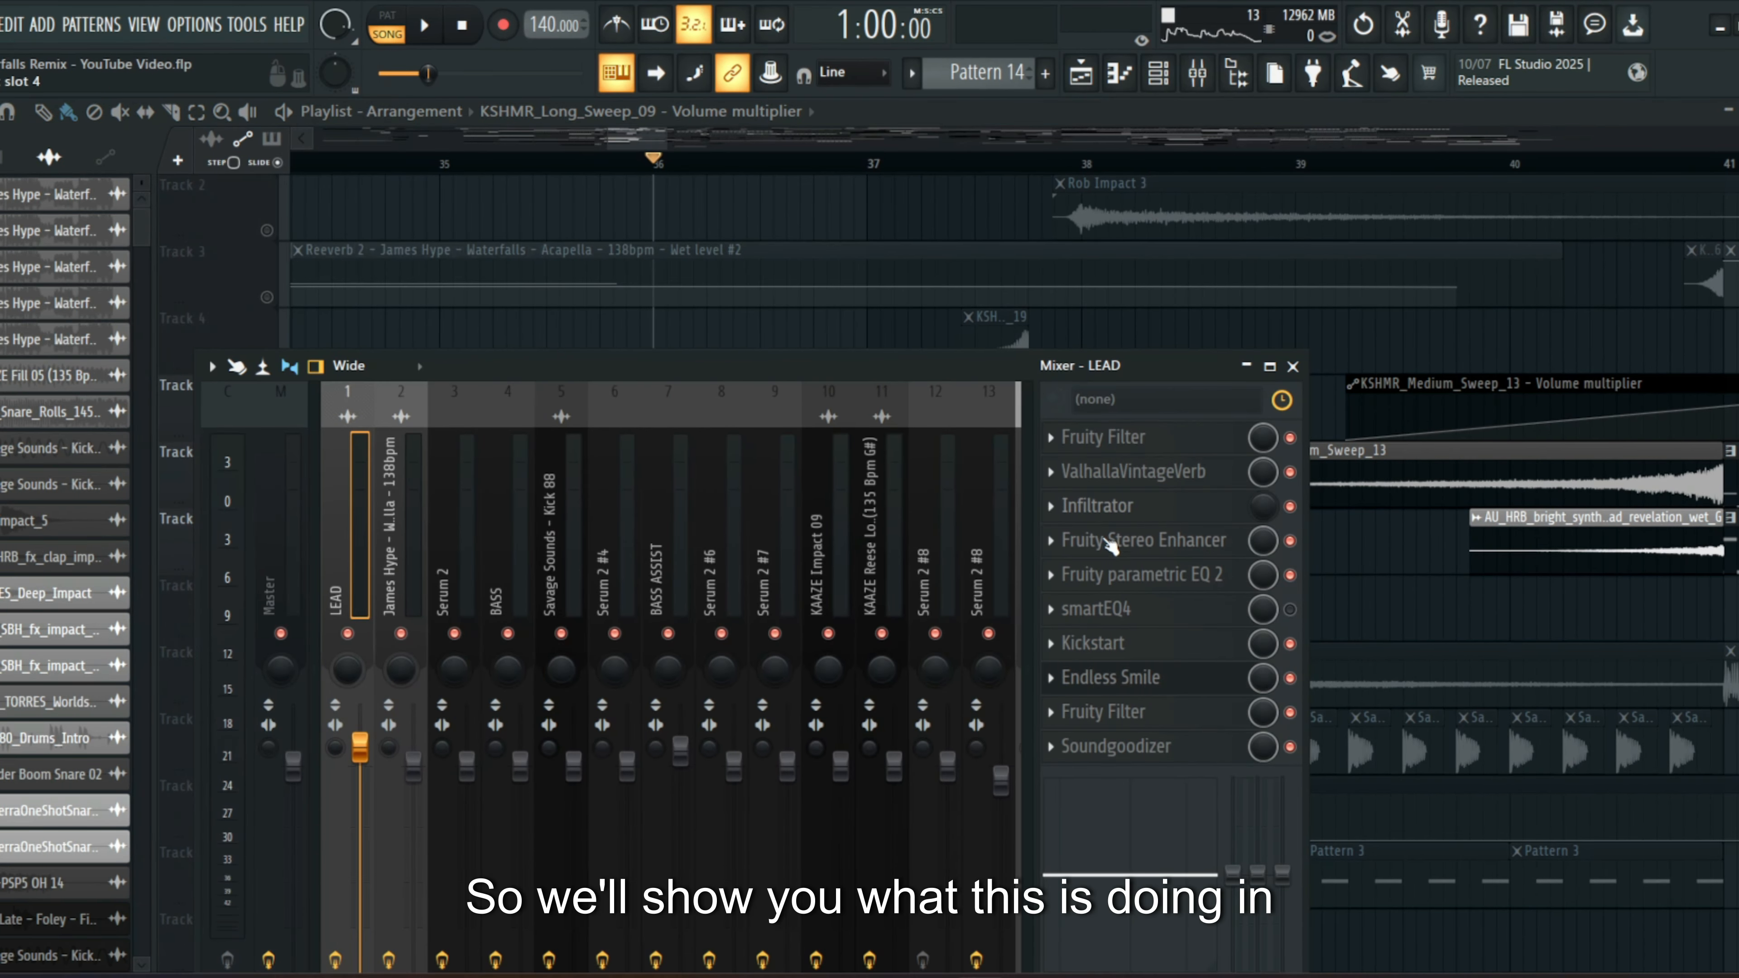
- Play from bar 36 and raise the Endless Smile intensity on the LEAD mixer track to 110%
key(space)
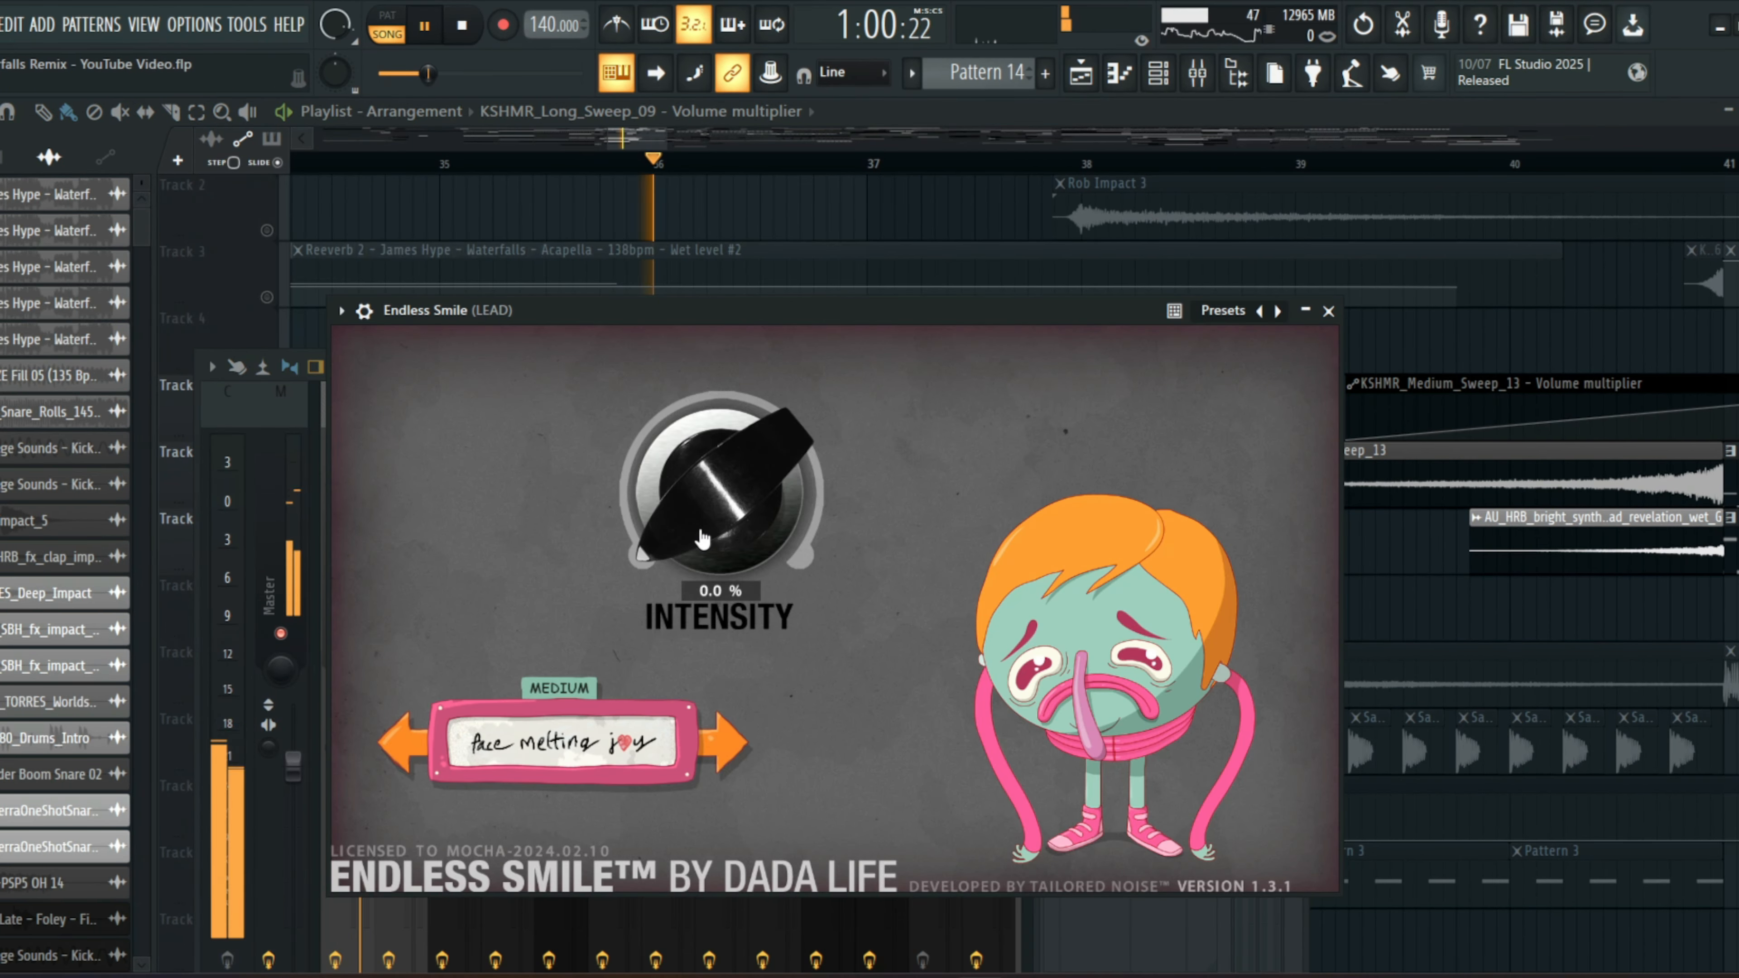
drag(703, 540, 789, 251)
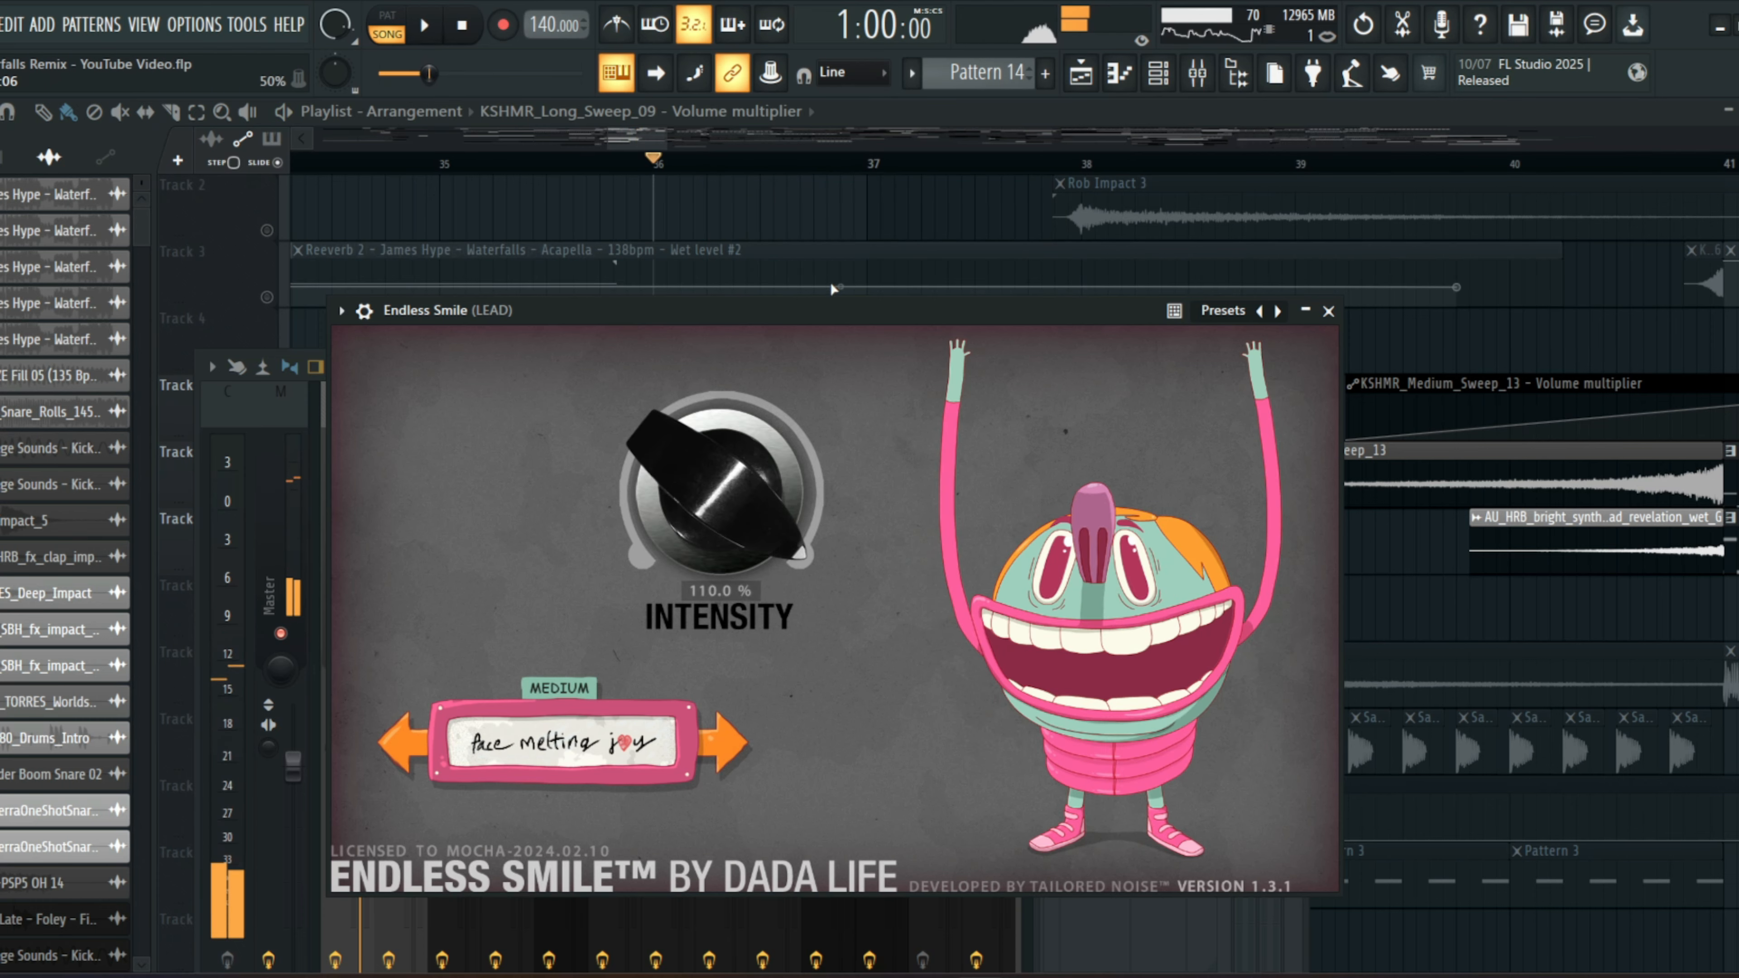
click(929, 107)
- Examine the gap before the drop by moving the playhead between bars 37 and 38, and return it to bar 36
scroll(770, 174, down, 5)
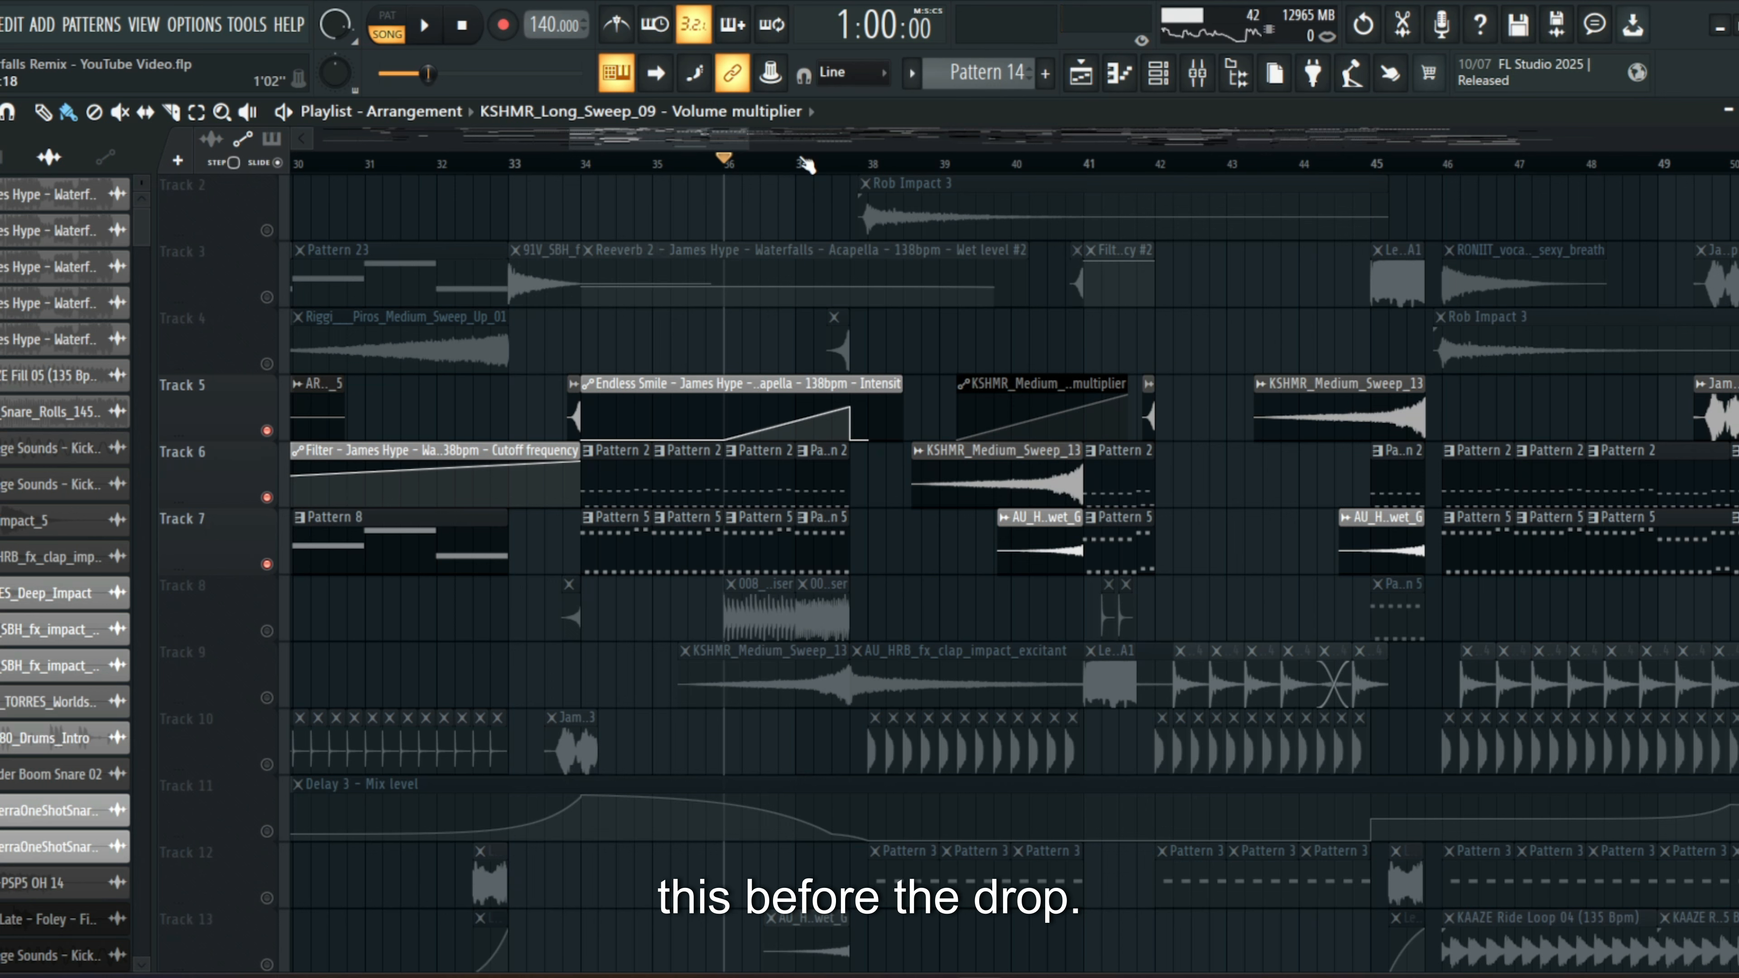
scroll(805, 165, up, 4)
click(806, 164)
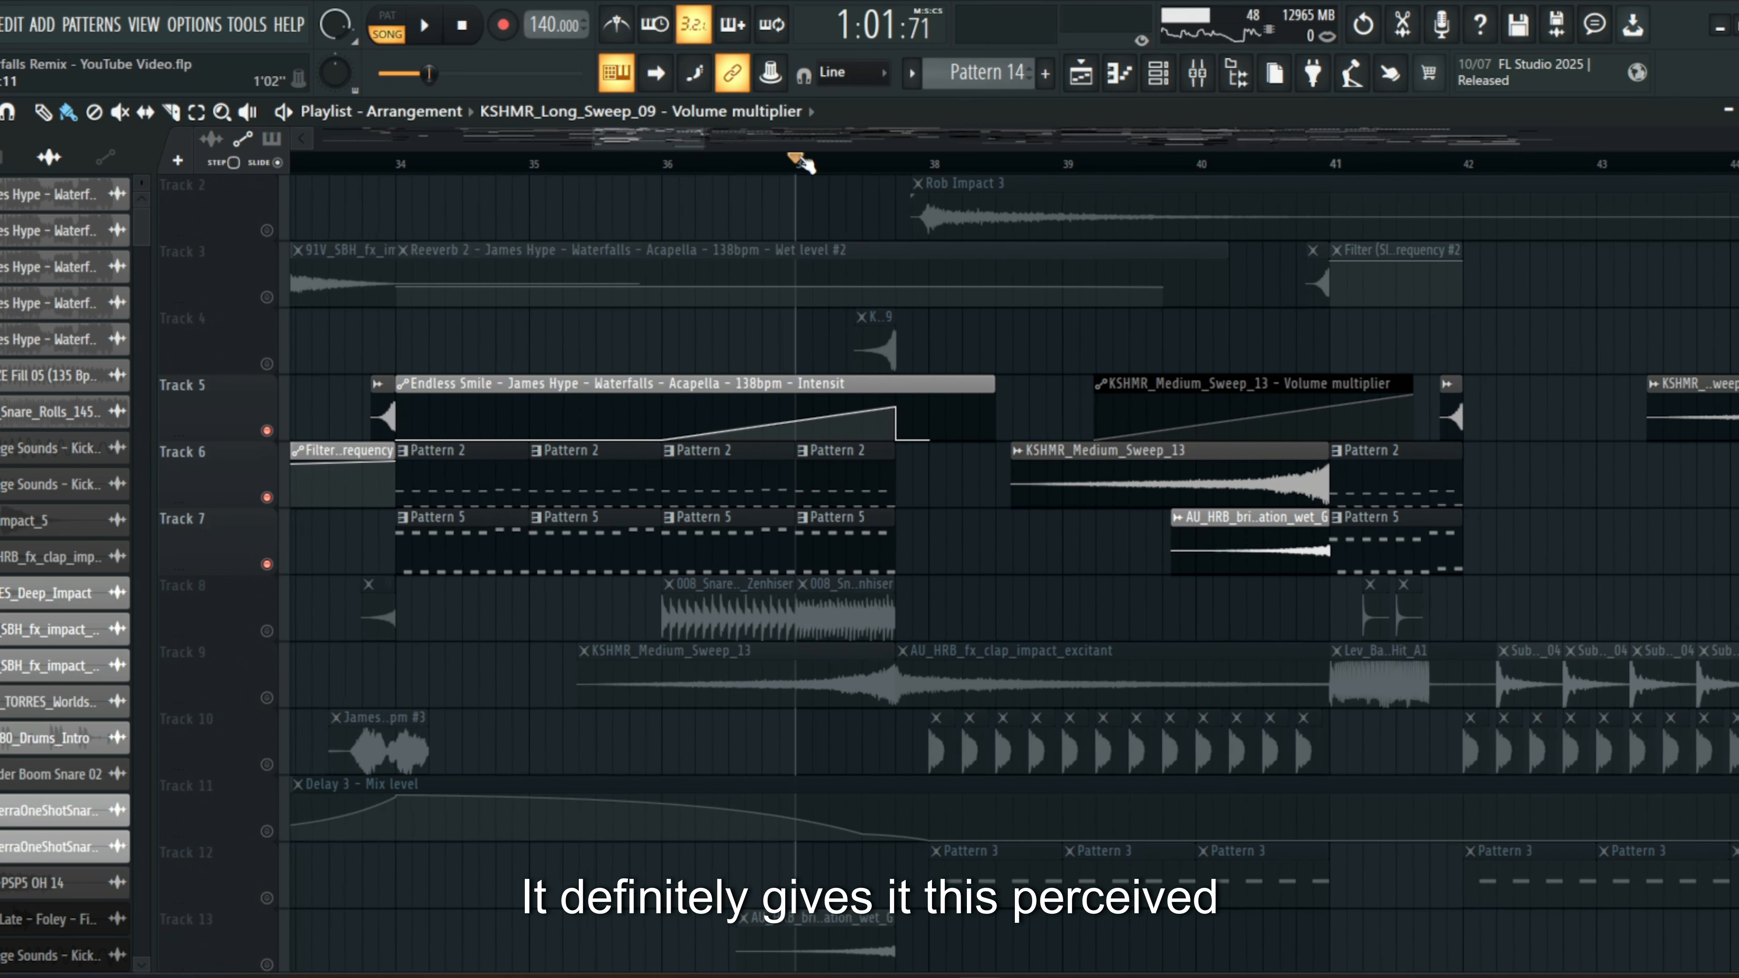
scroll(805, 164, down, 2)
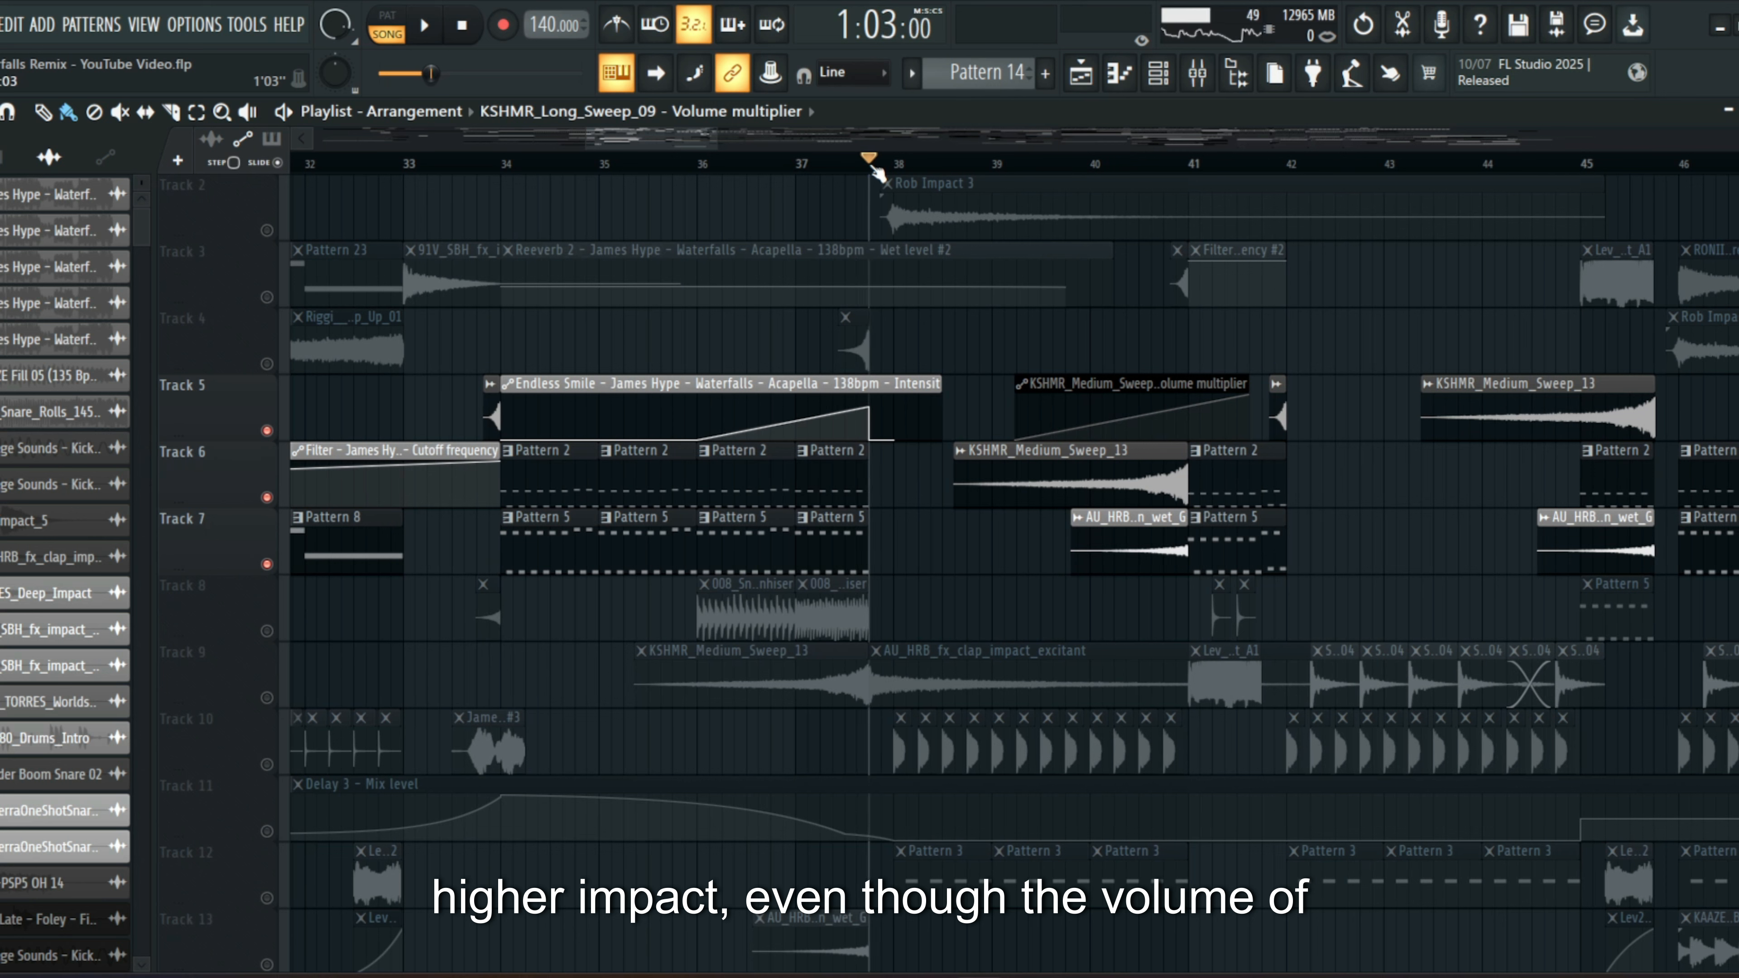
drag(892, 168, 880, 168)
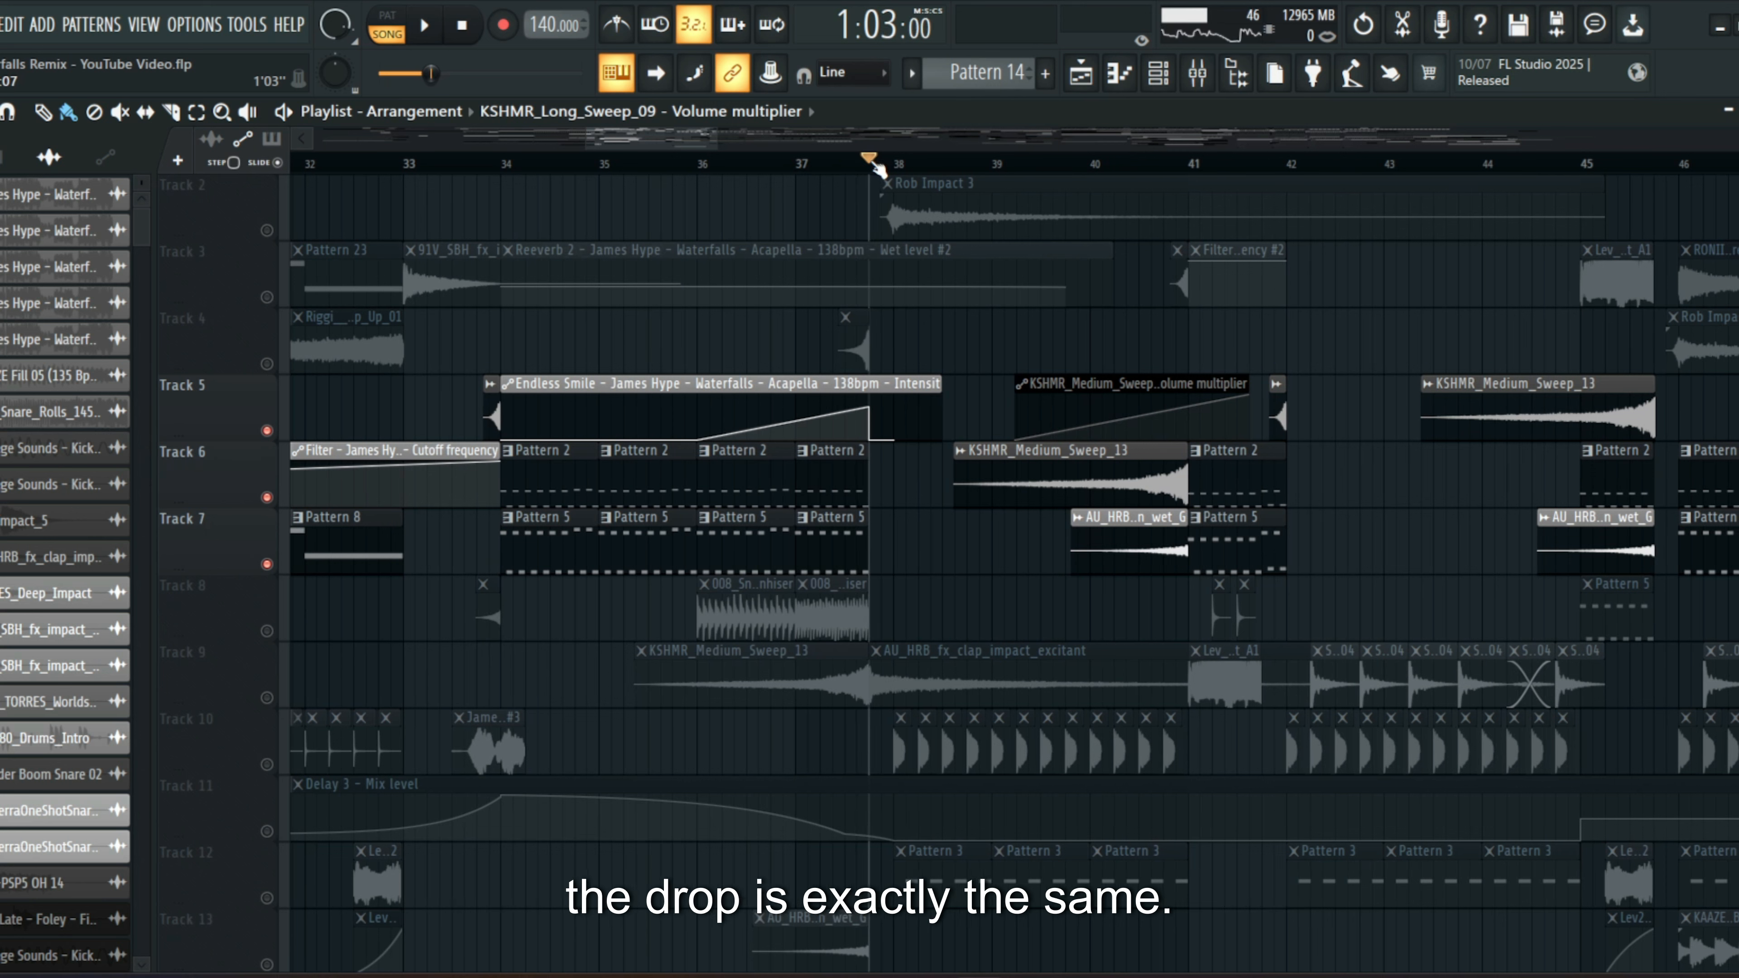
click(880, 165)
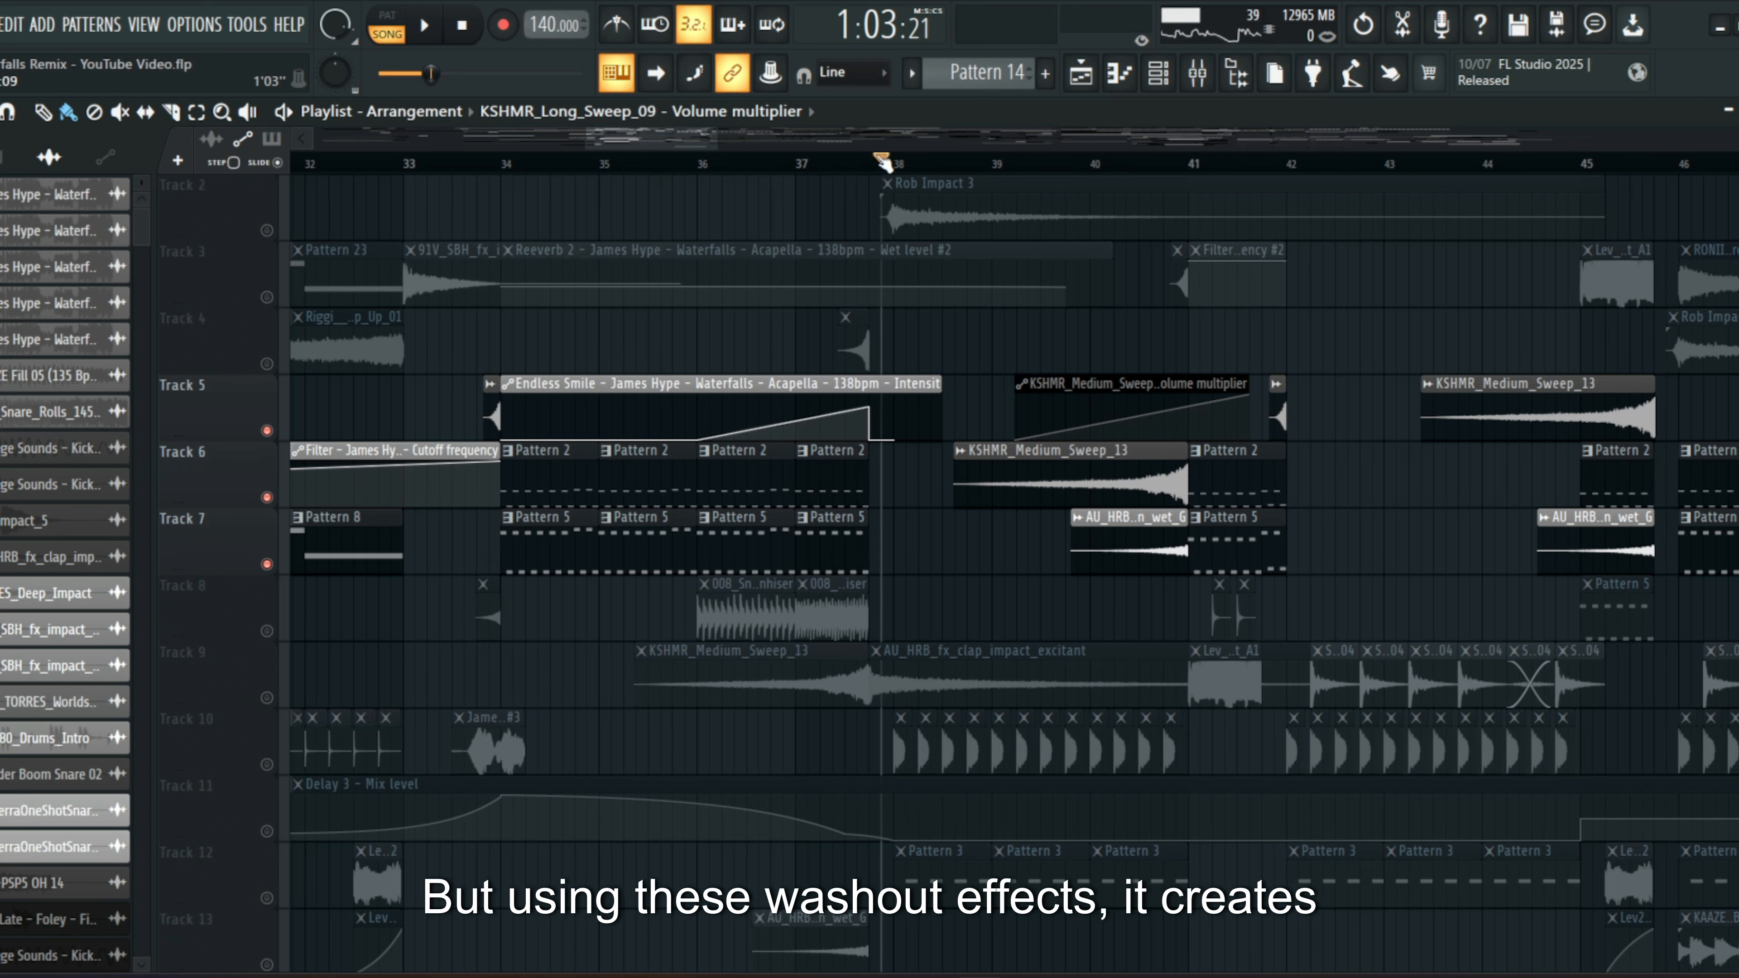
drag(879, 161, 876, 161)
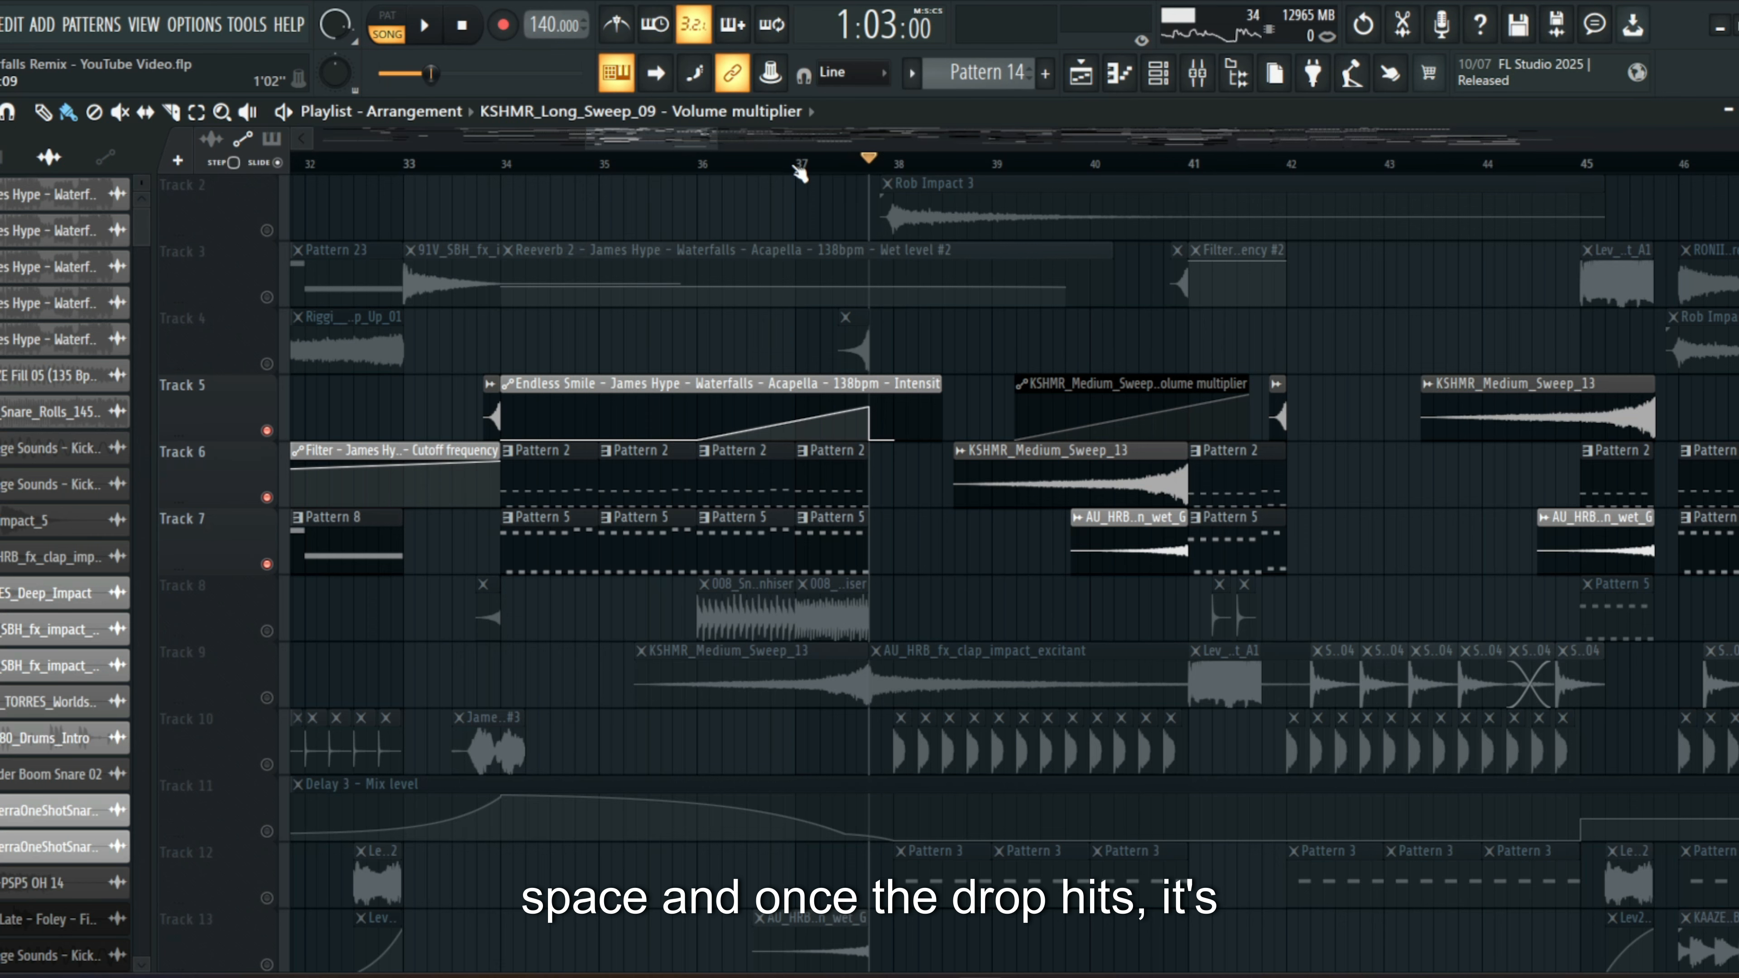
click(699, 164)
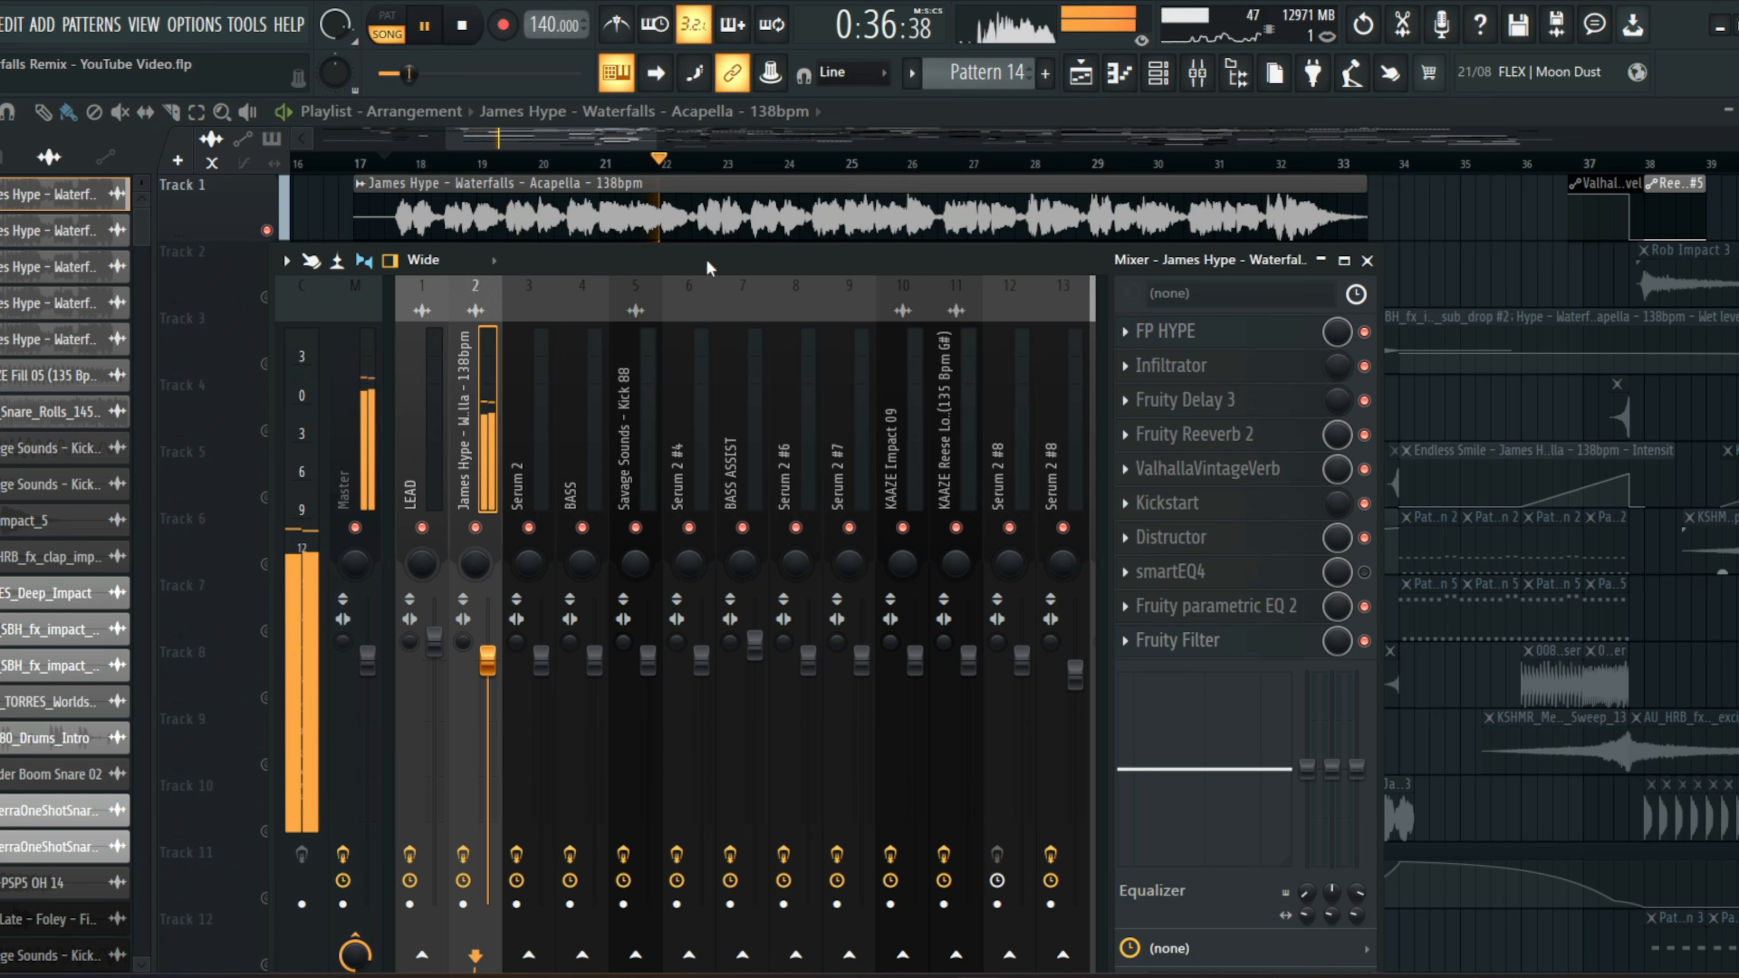
- Stop playback and inspect the Fruity Reeverb 2, ValhallaVintageVerb and Distructor effects on the acapella's mixer track
key(space)
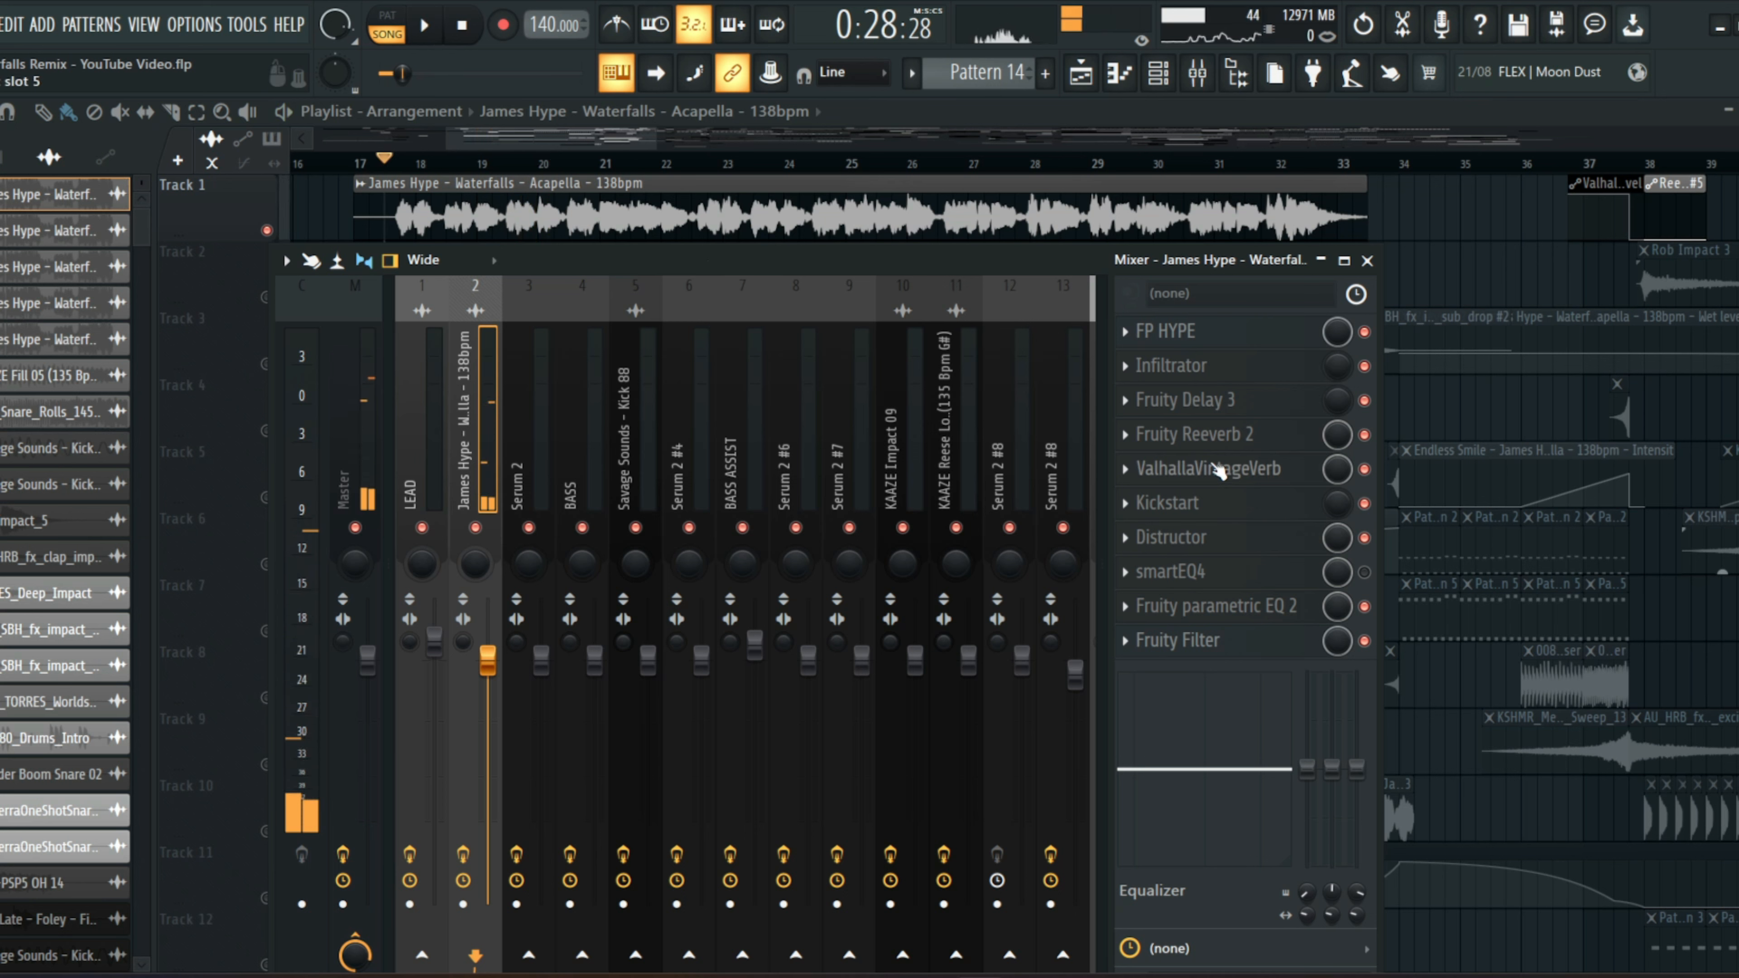
click(1198, 433)
click(937, 283)
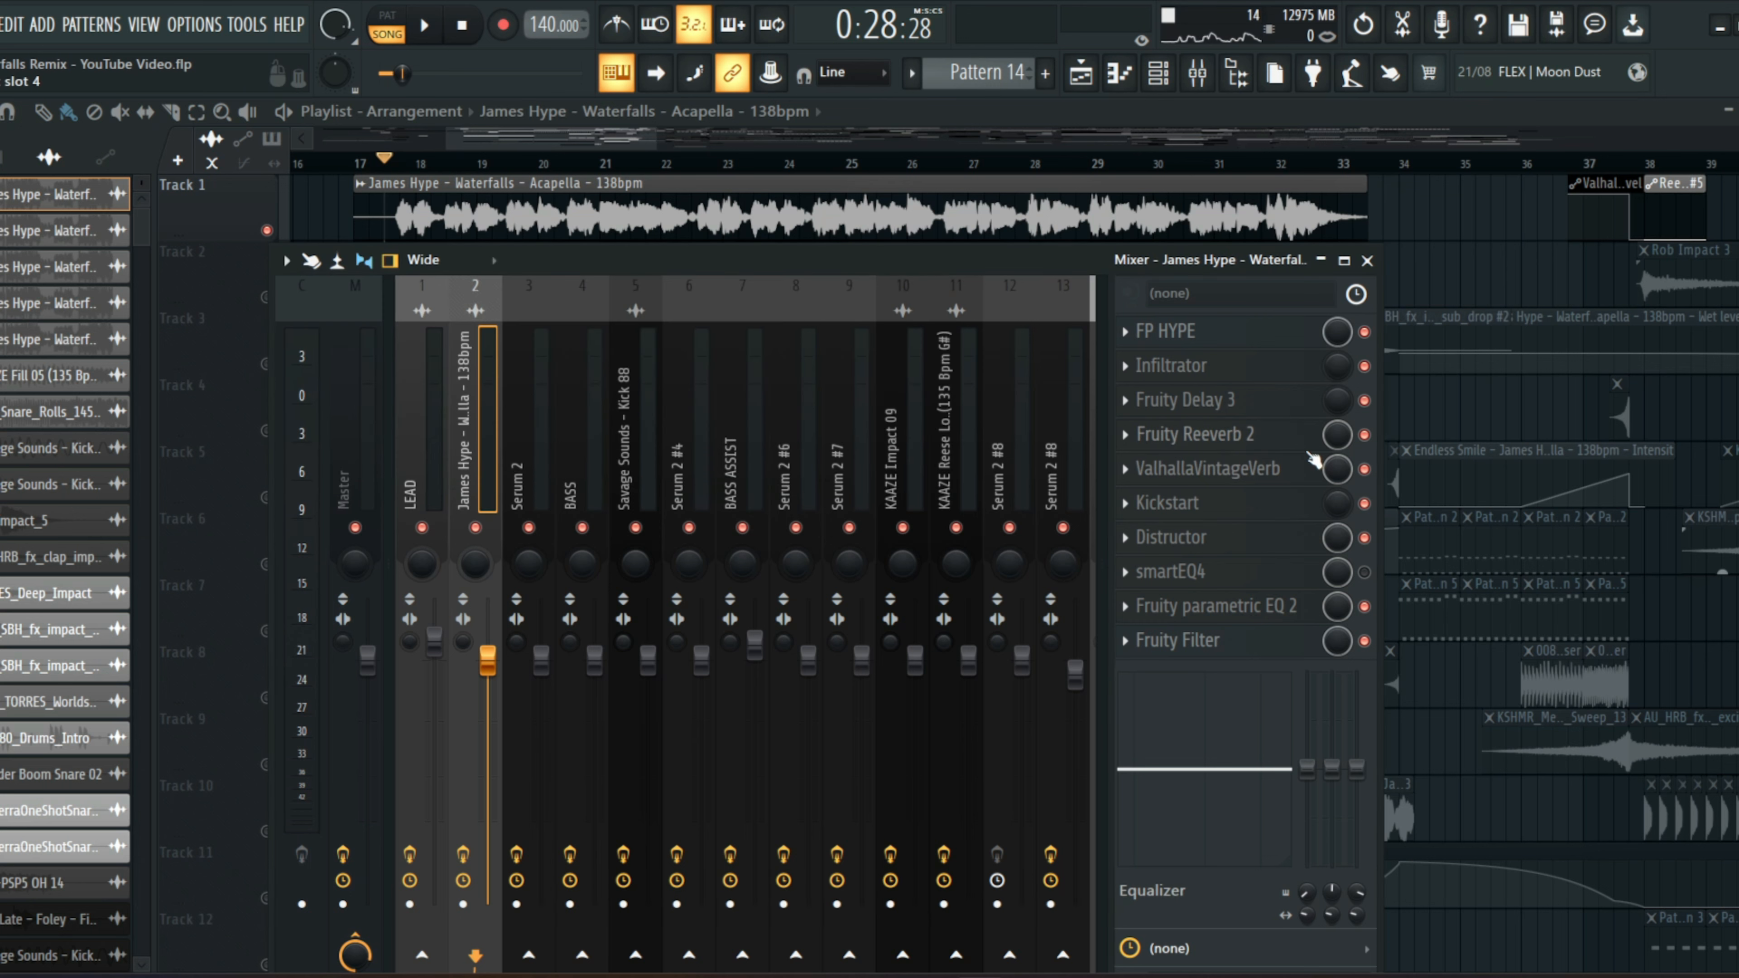
click(1209, 468)
click(1178, 537)
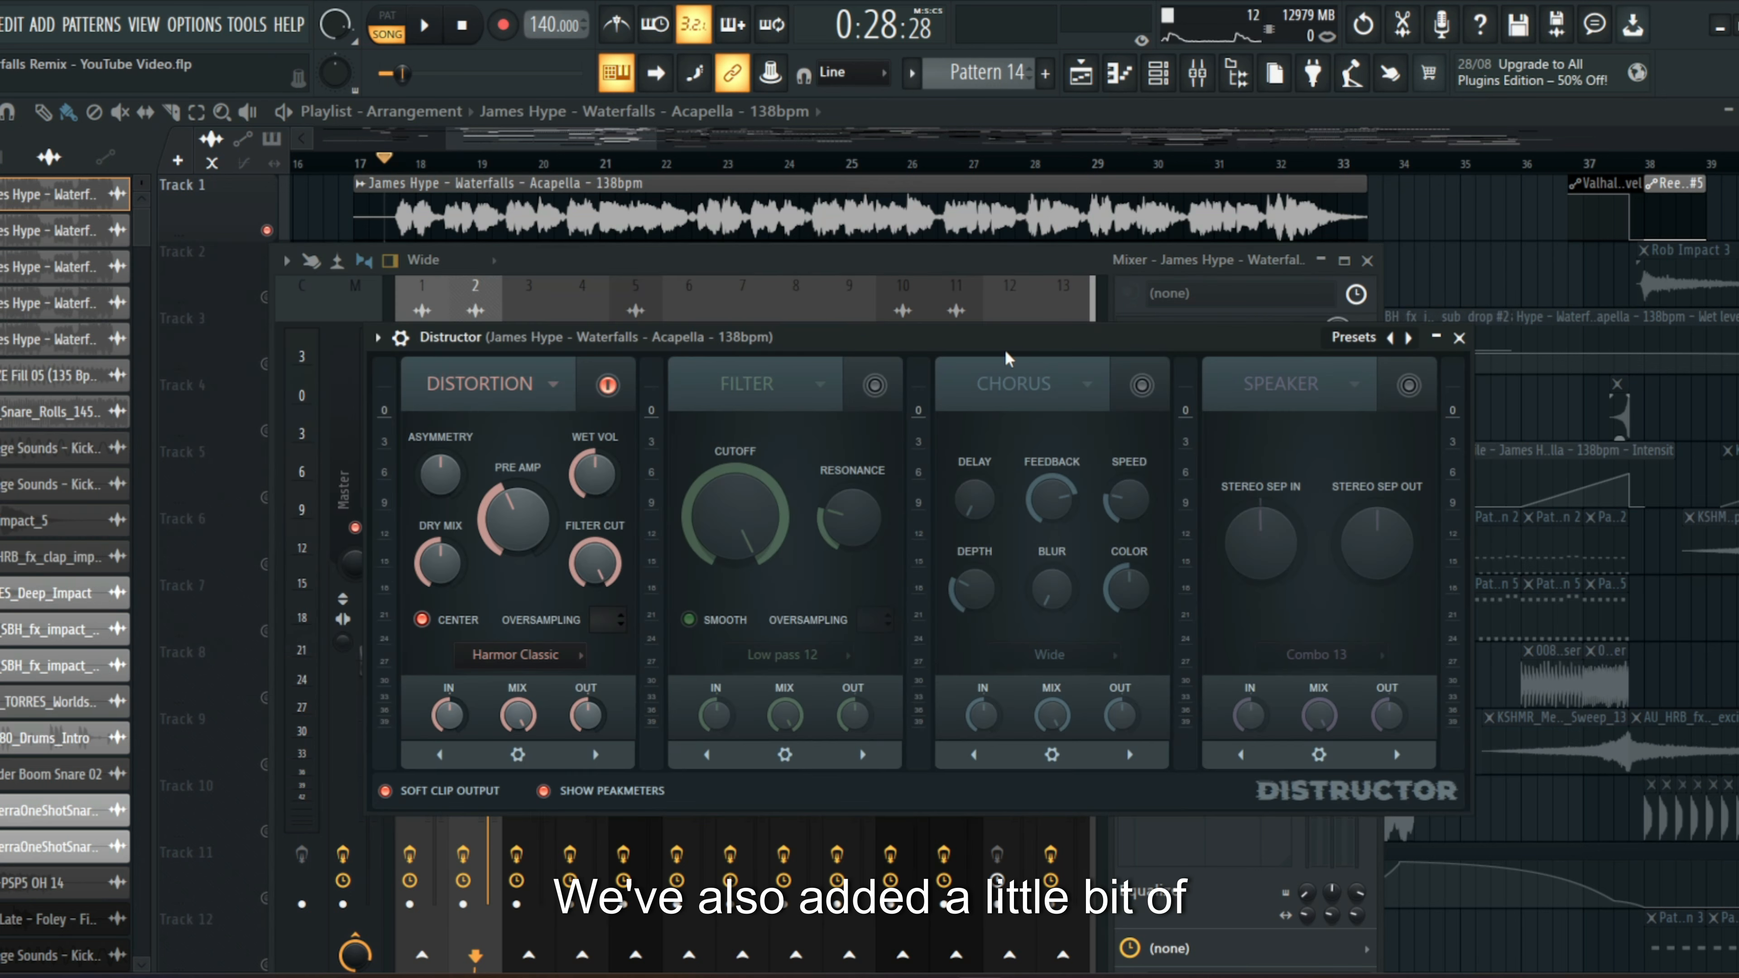
drag(975, 352, 1076, 410)
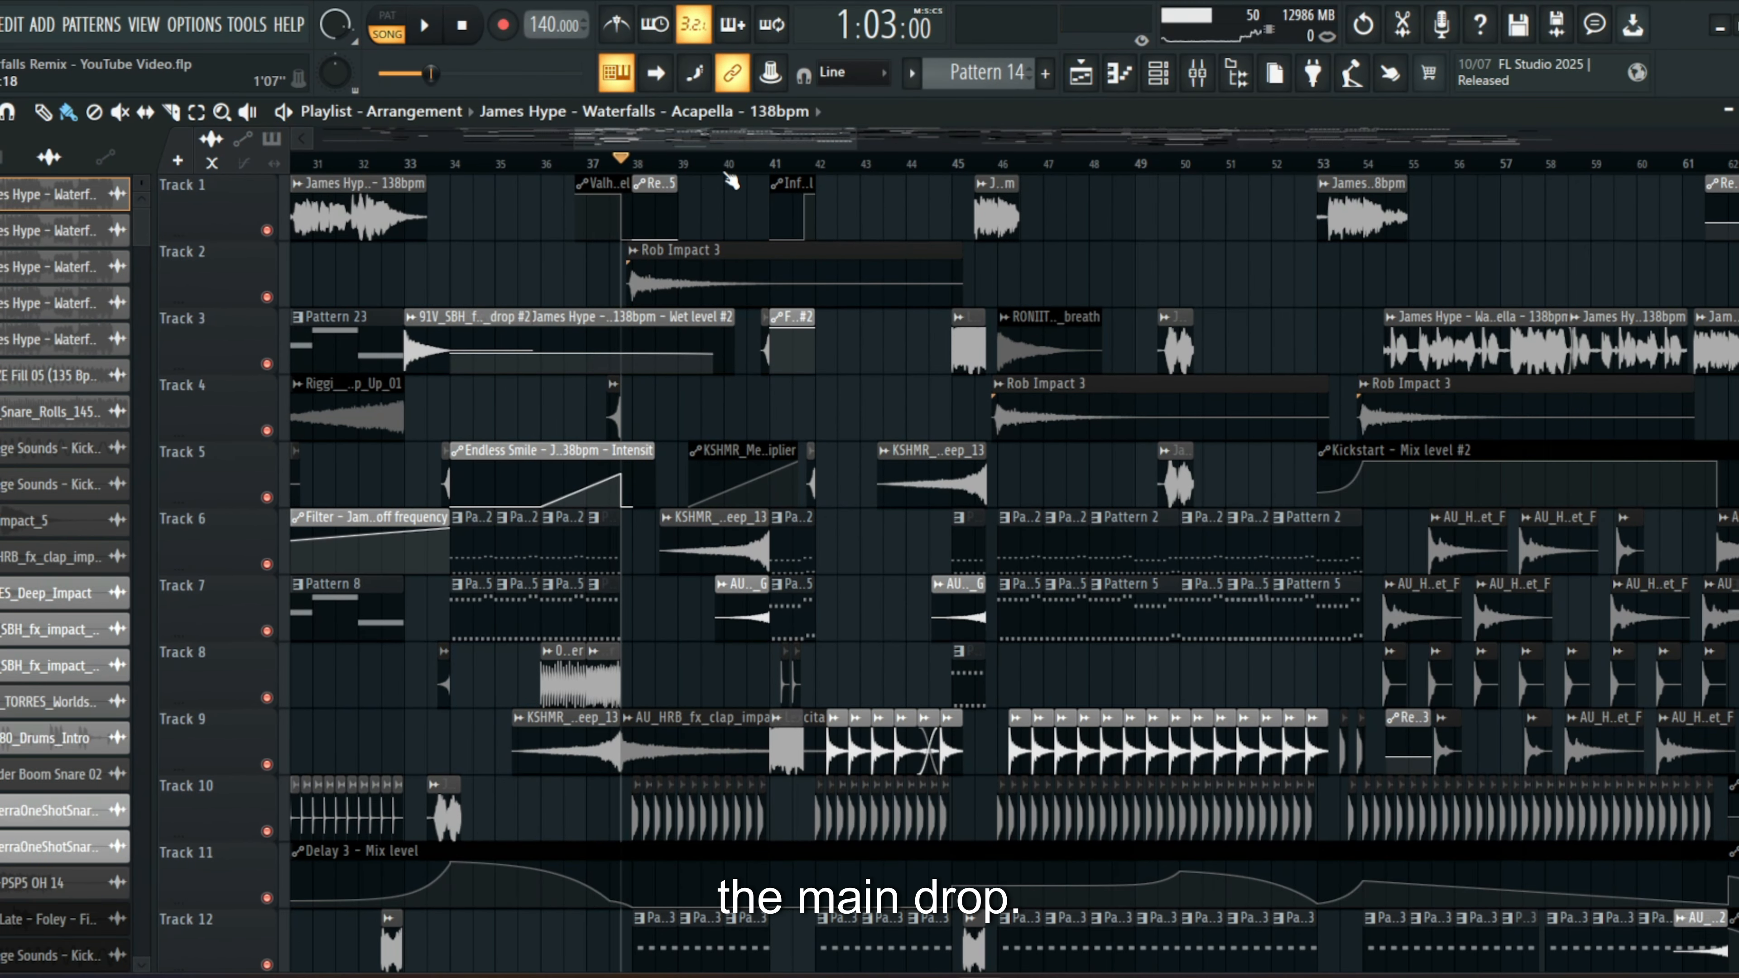
- Play the main drop from just before bar 38 with all tracks active and review its tracks in the playlist
key(space)
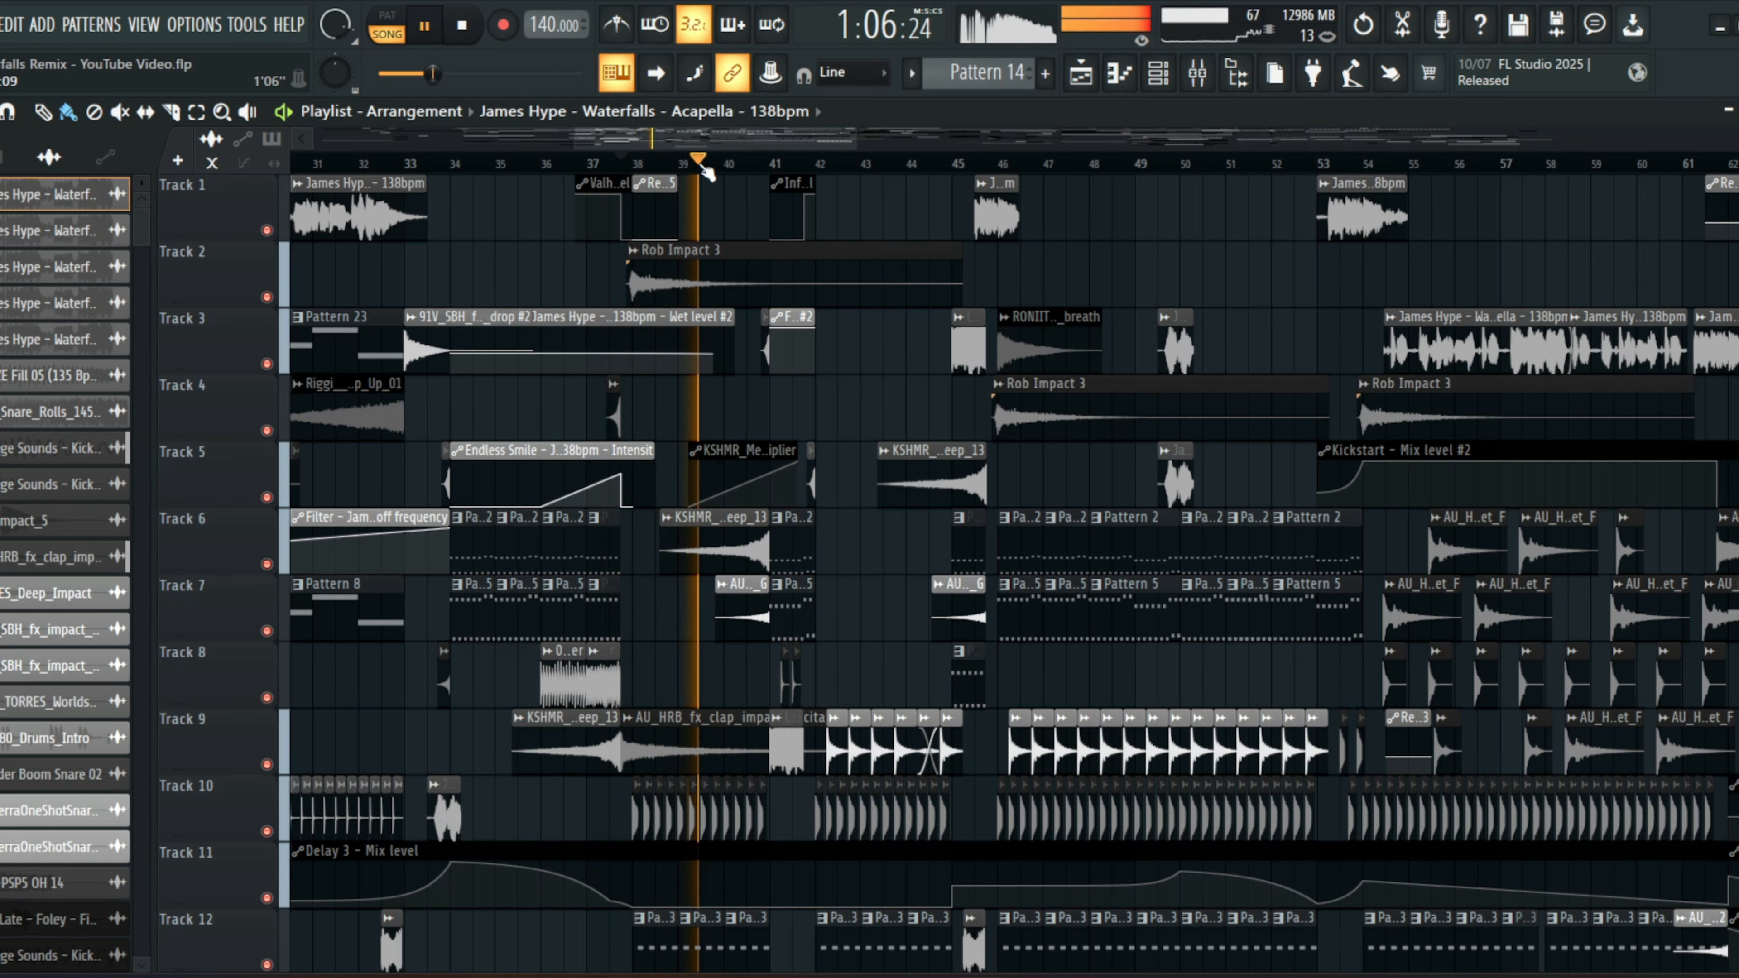
scroll(719, 287, down, 3)
scroll(719, 293, down, 20)
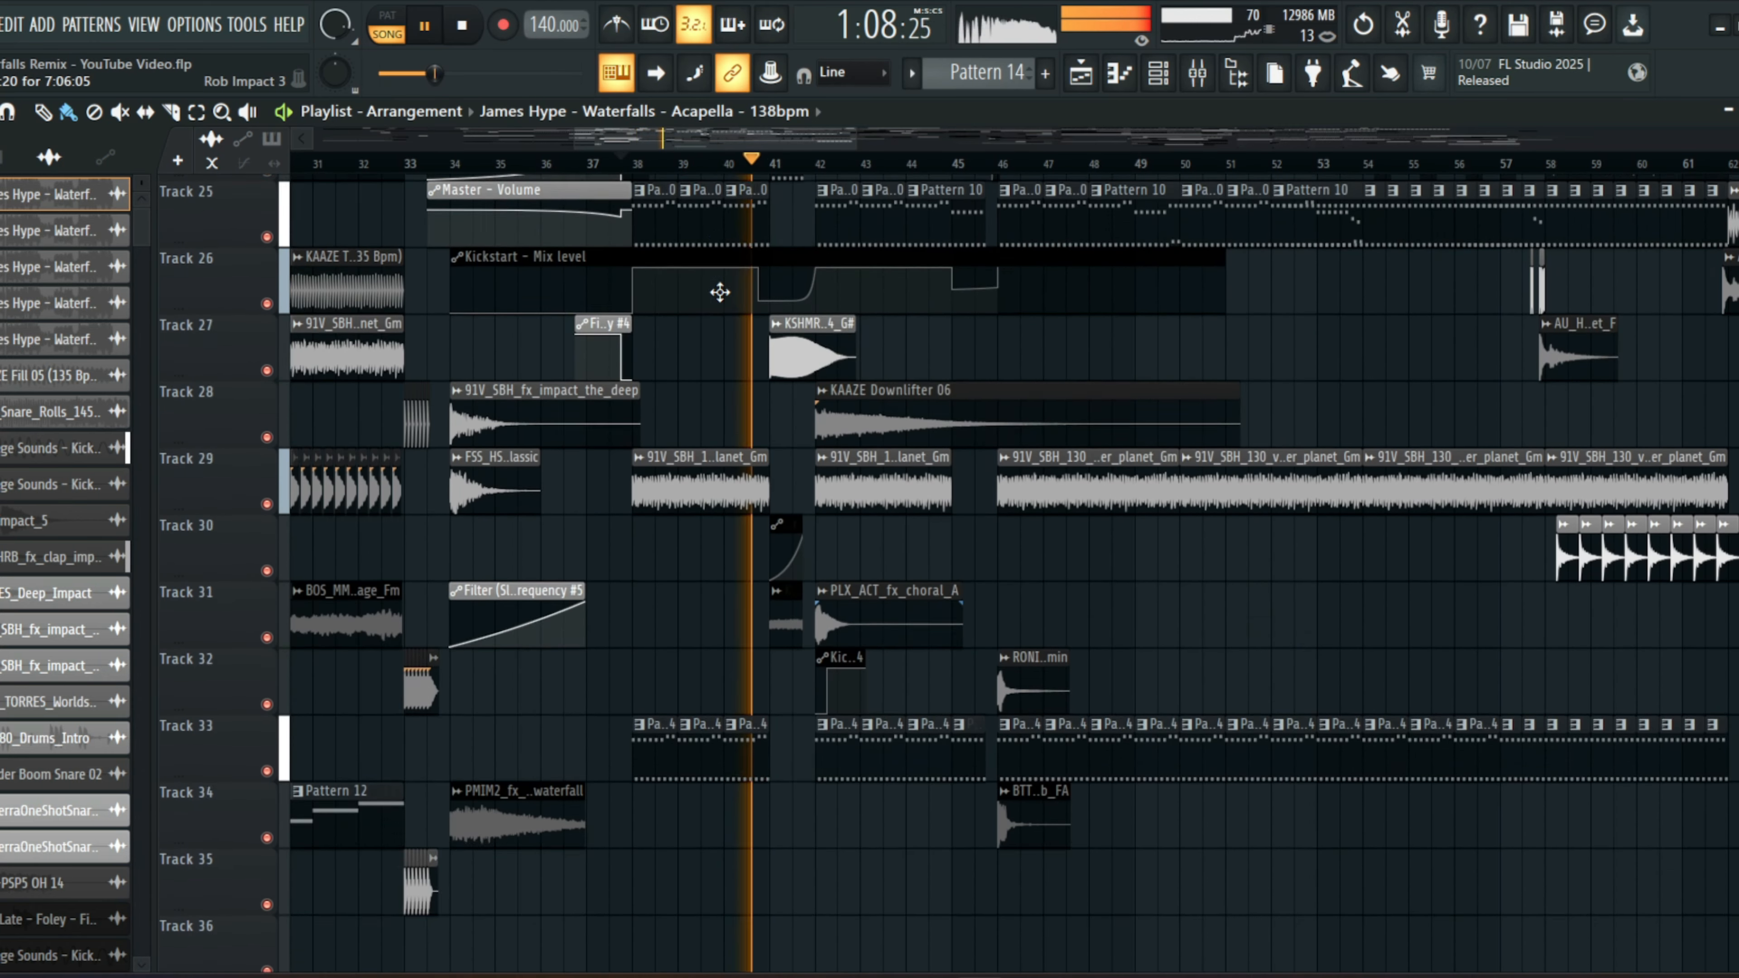
scroll(723, 293, down, 5)
scroll(719, 291, up, 16)
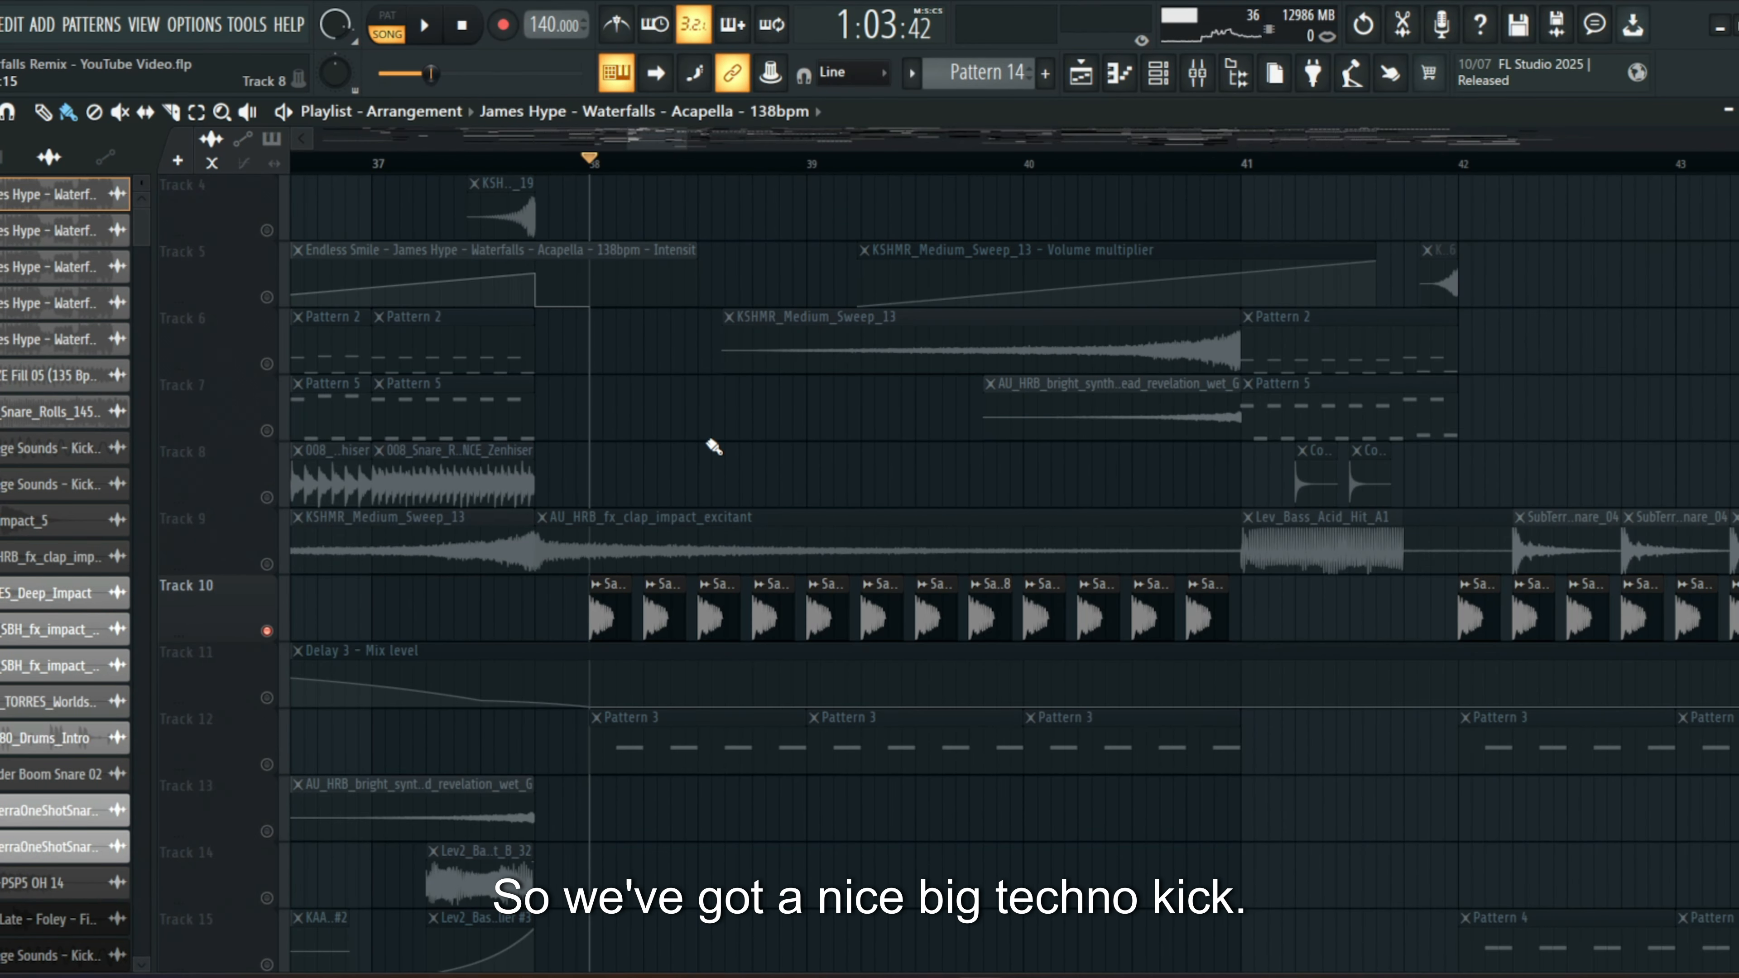
- Play the techno kick on Track 10 soloed from bar 38
key(space)
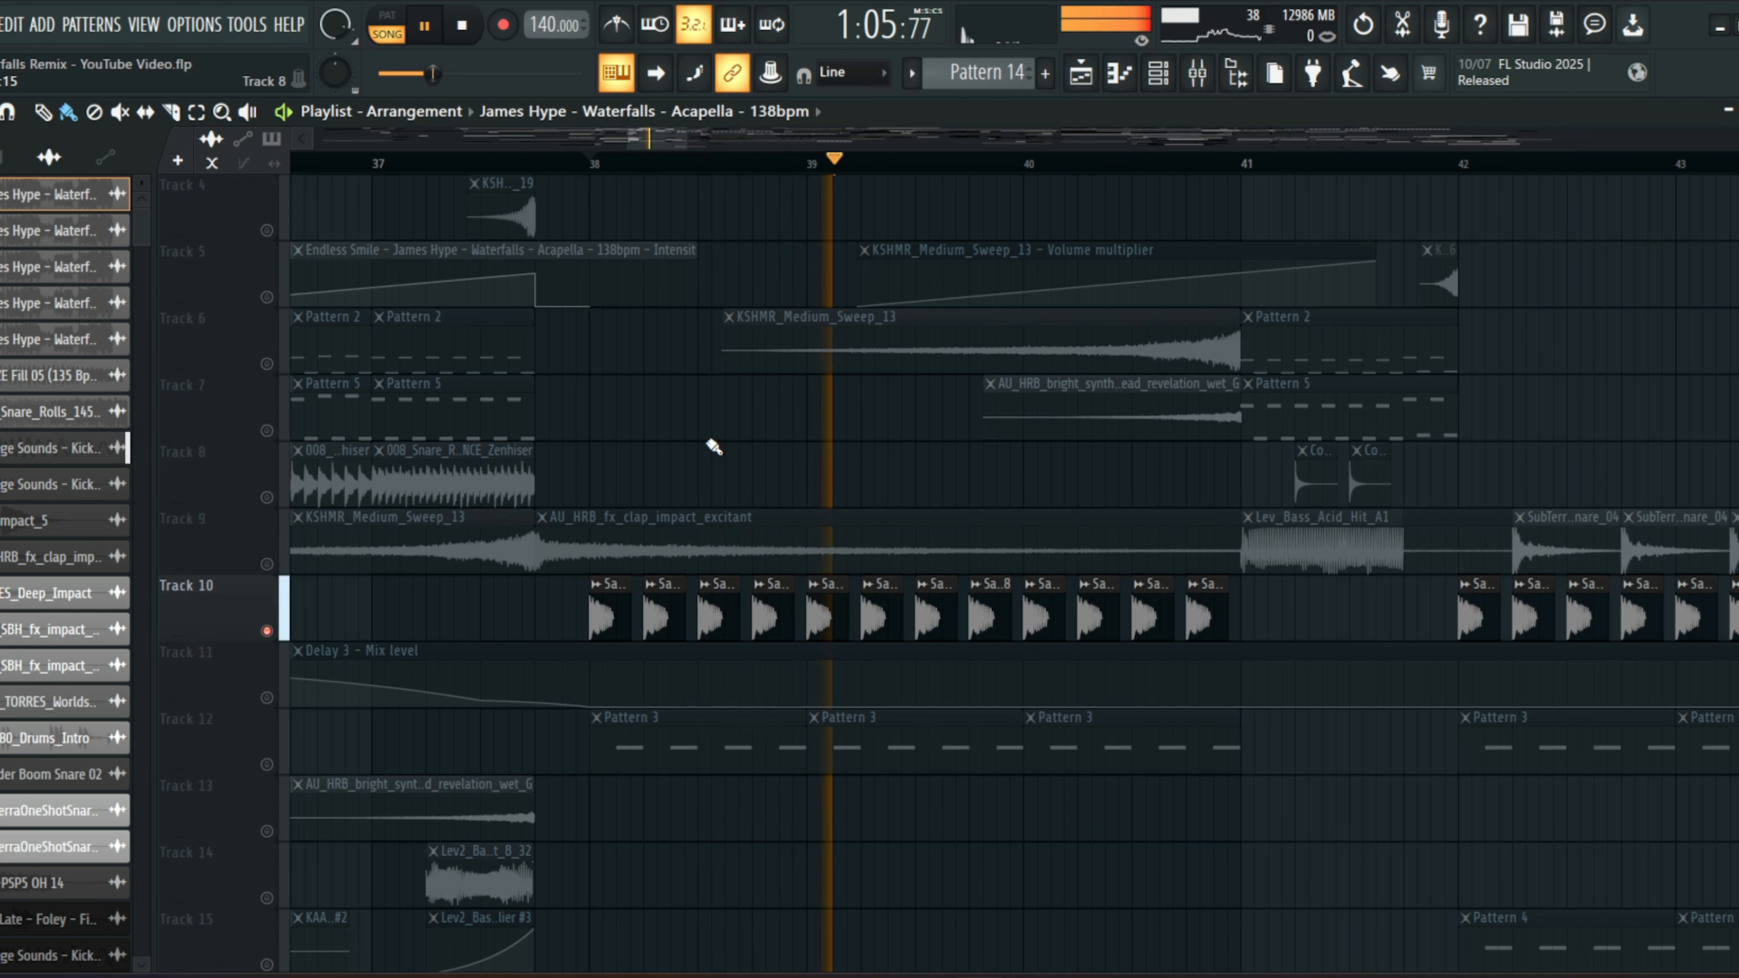
key(space)
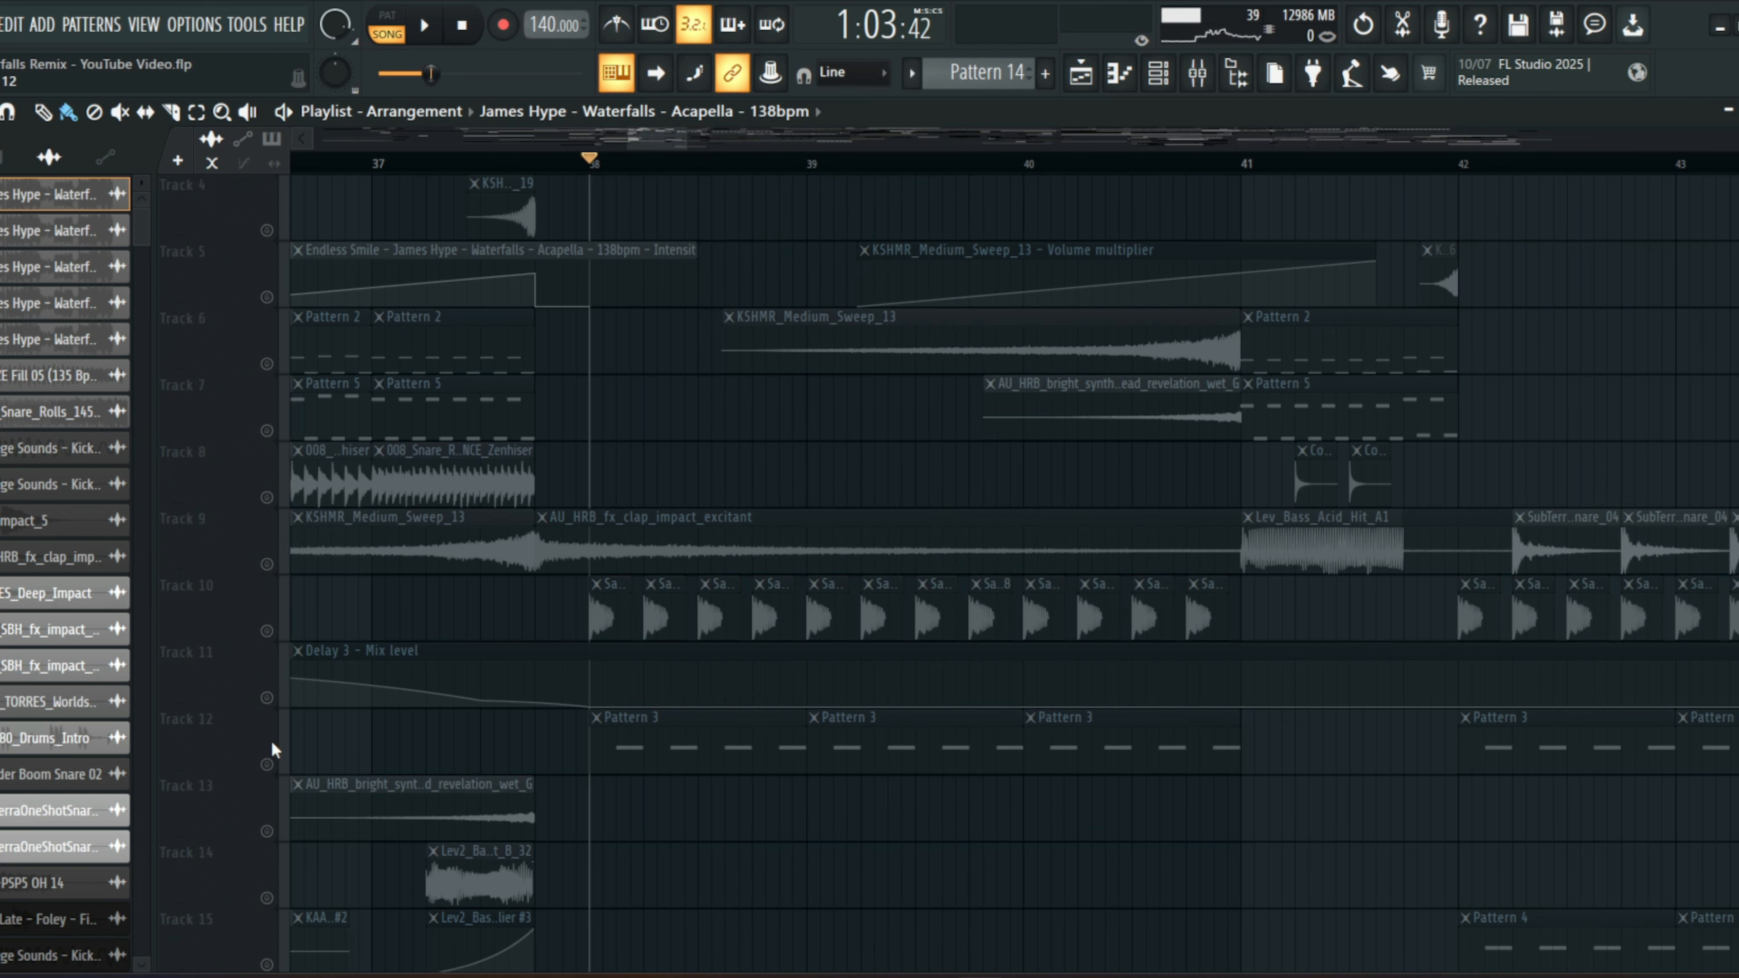
- Isolate the bass layer on Track 12, view Pattern 3's notes in the piano roll, and play it from bar 38
click(269, 765)
double_click(709, 762)
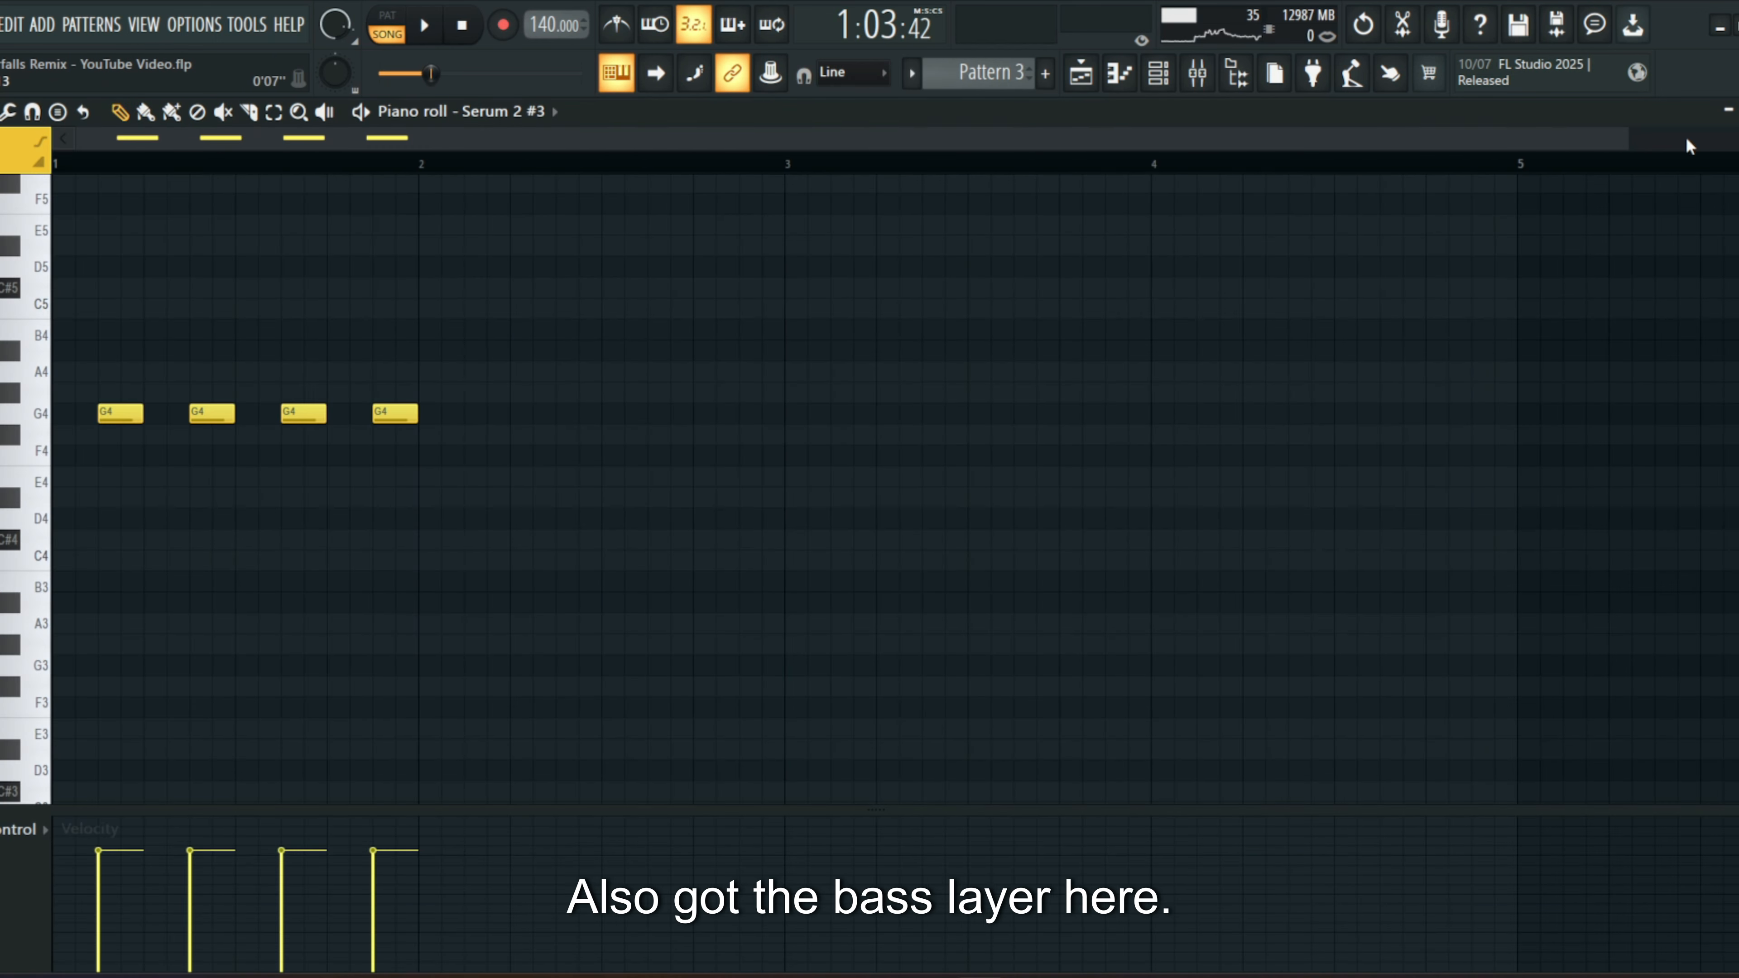
key(Escape)
key(space)
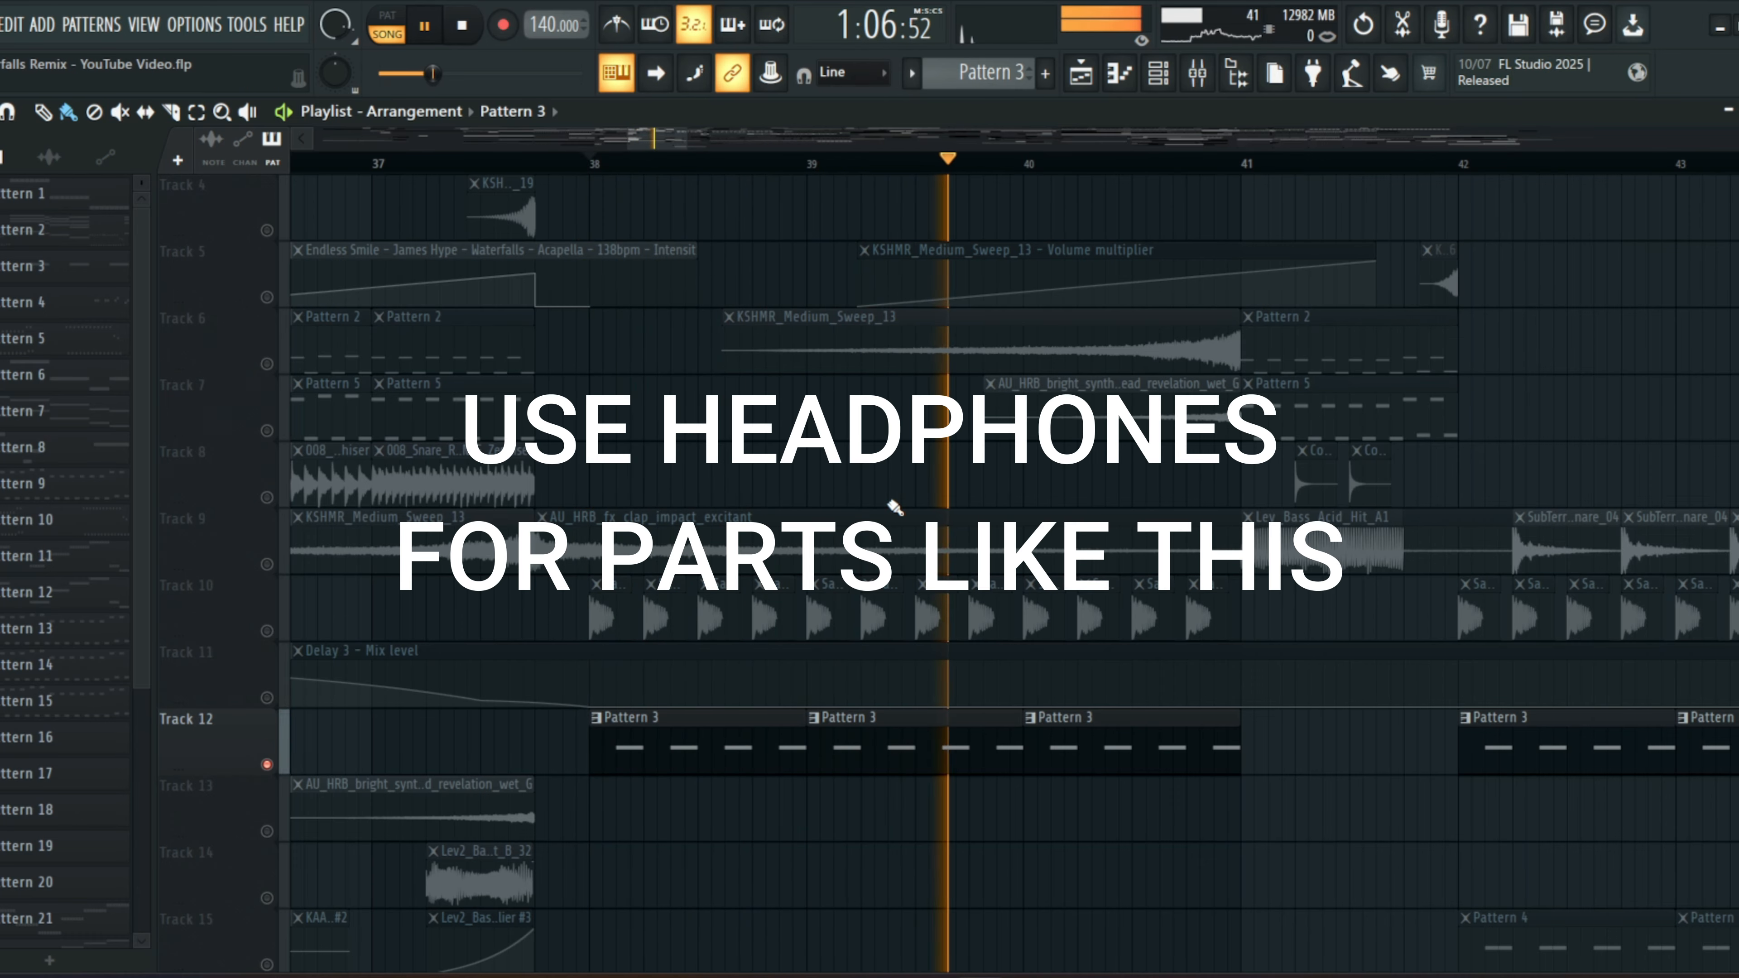
key(space)
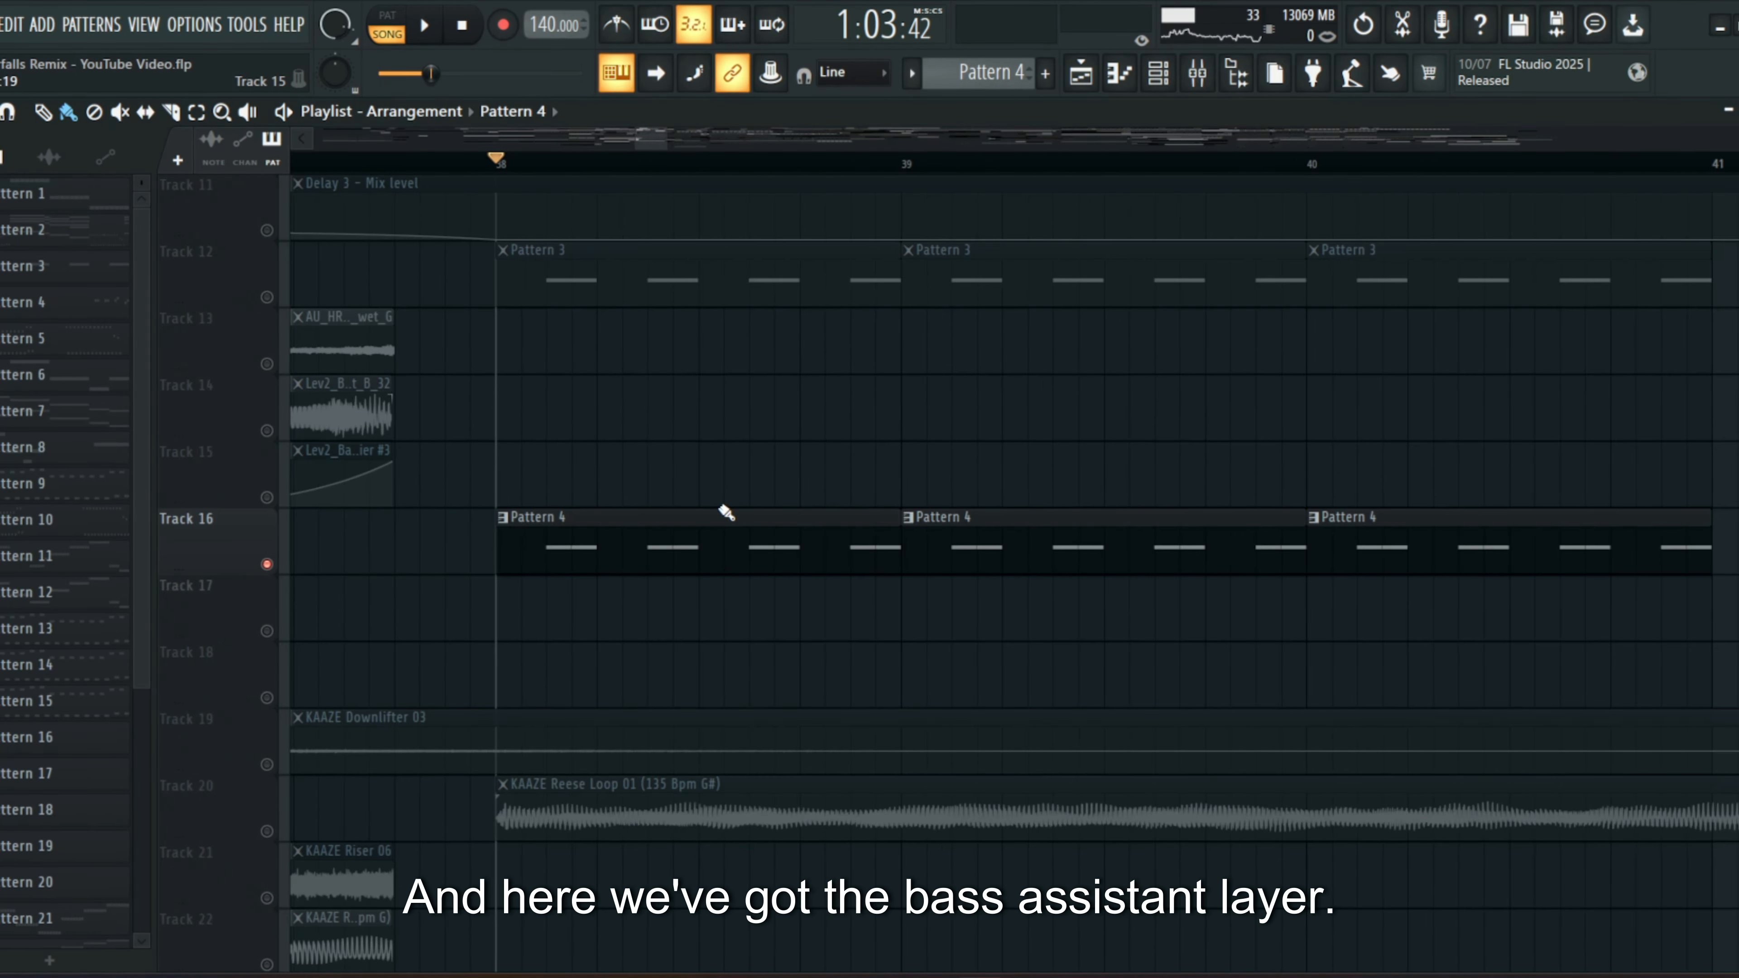
- Play the bass assistant layer on Track 16 while examining Pattern 4's notes up close in the piano roll
key(space)
double_click(718, 528)
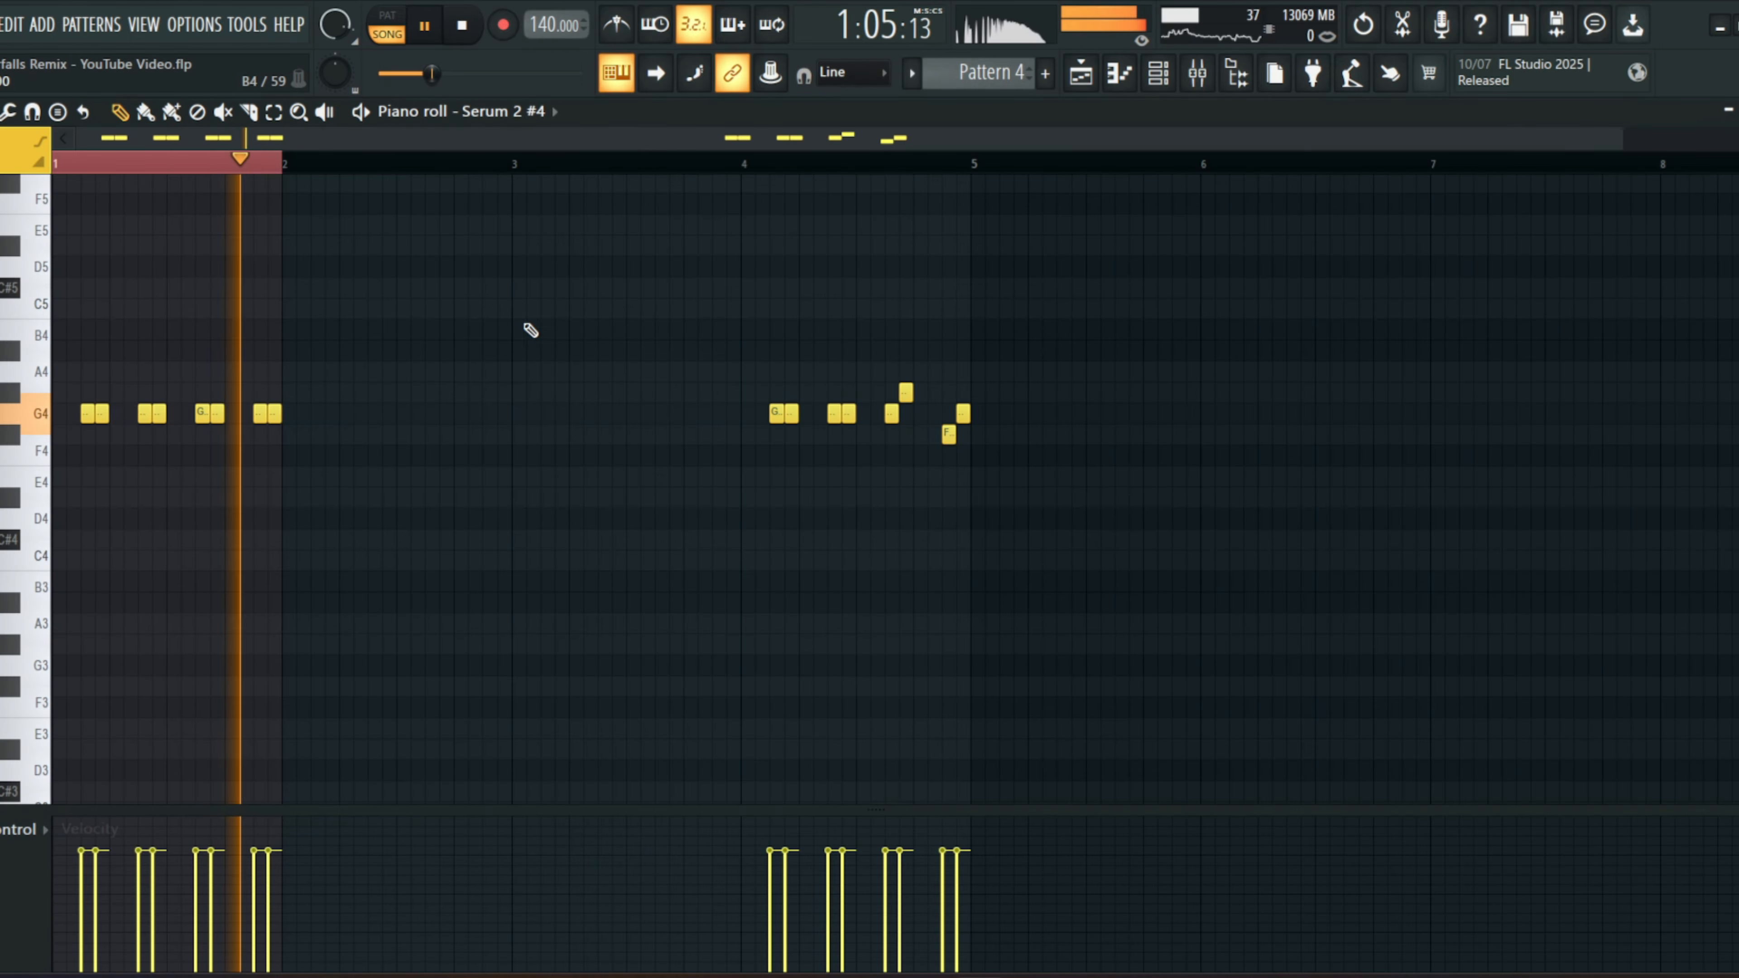
scroll(116, 166, up, 10)
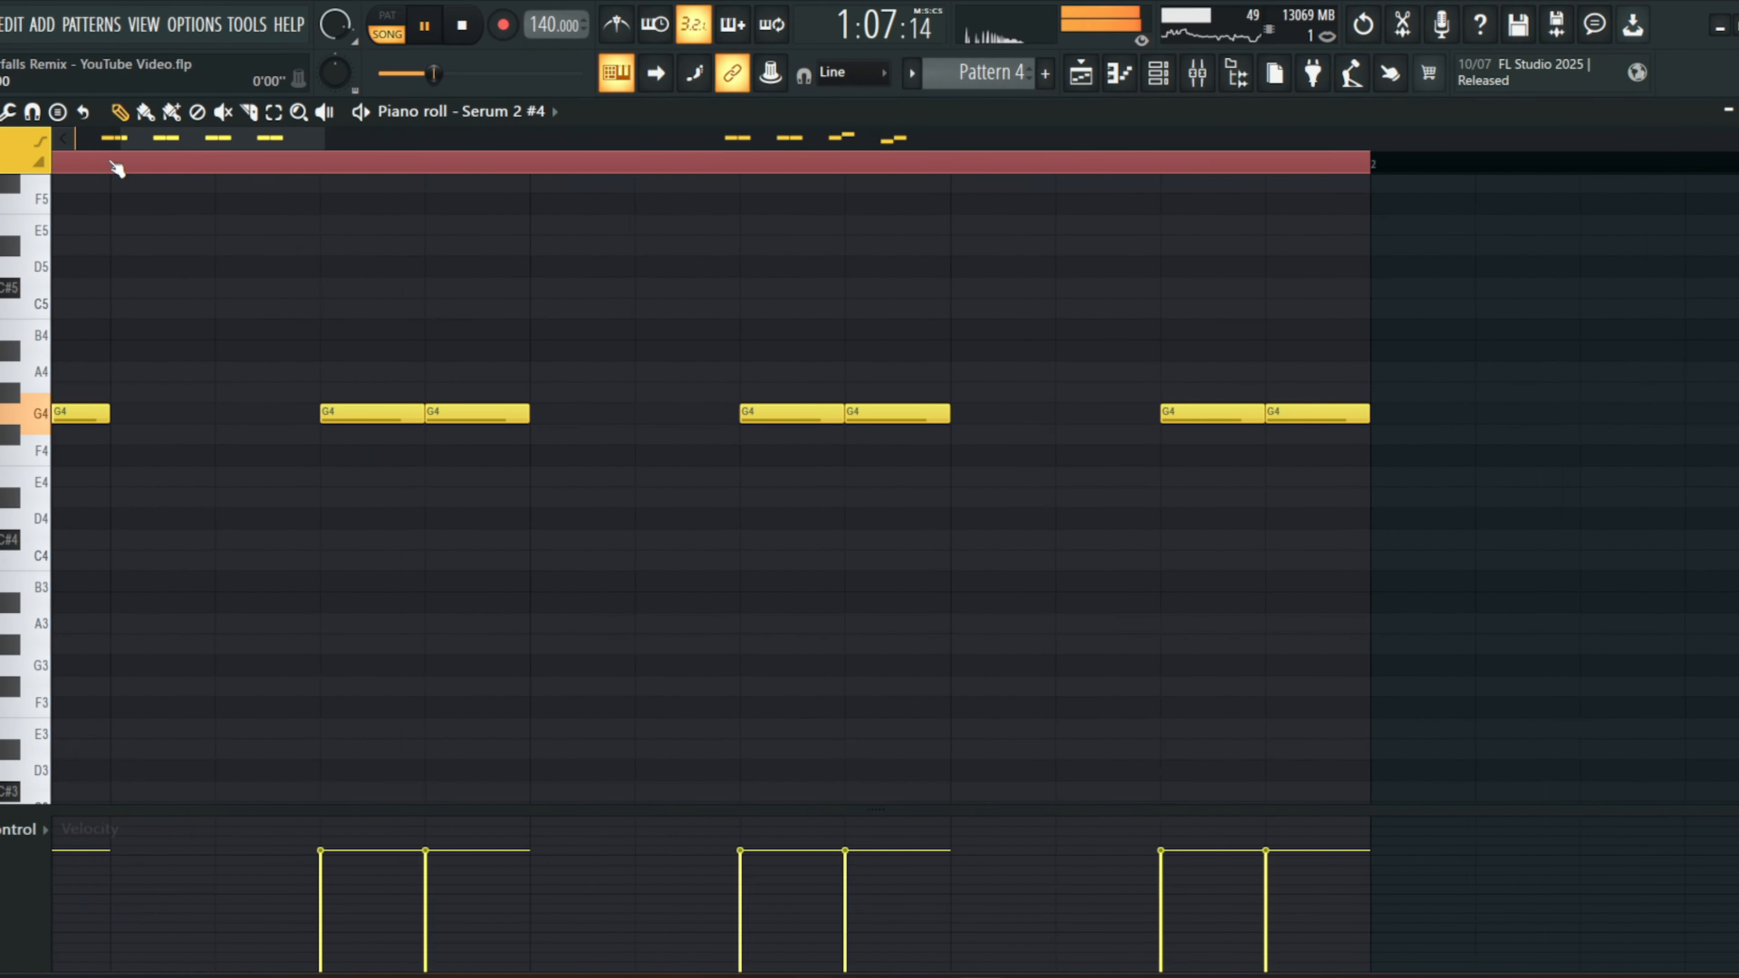
key(Escape)
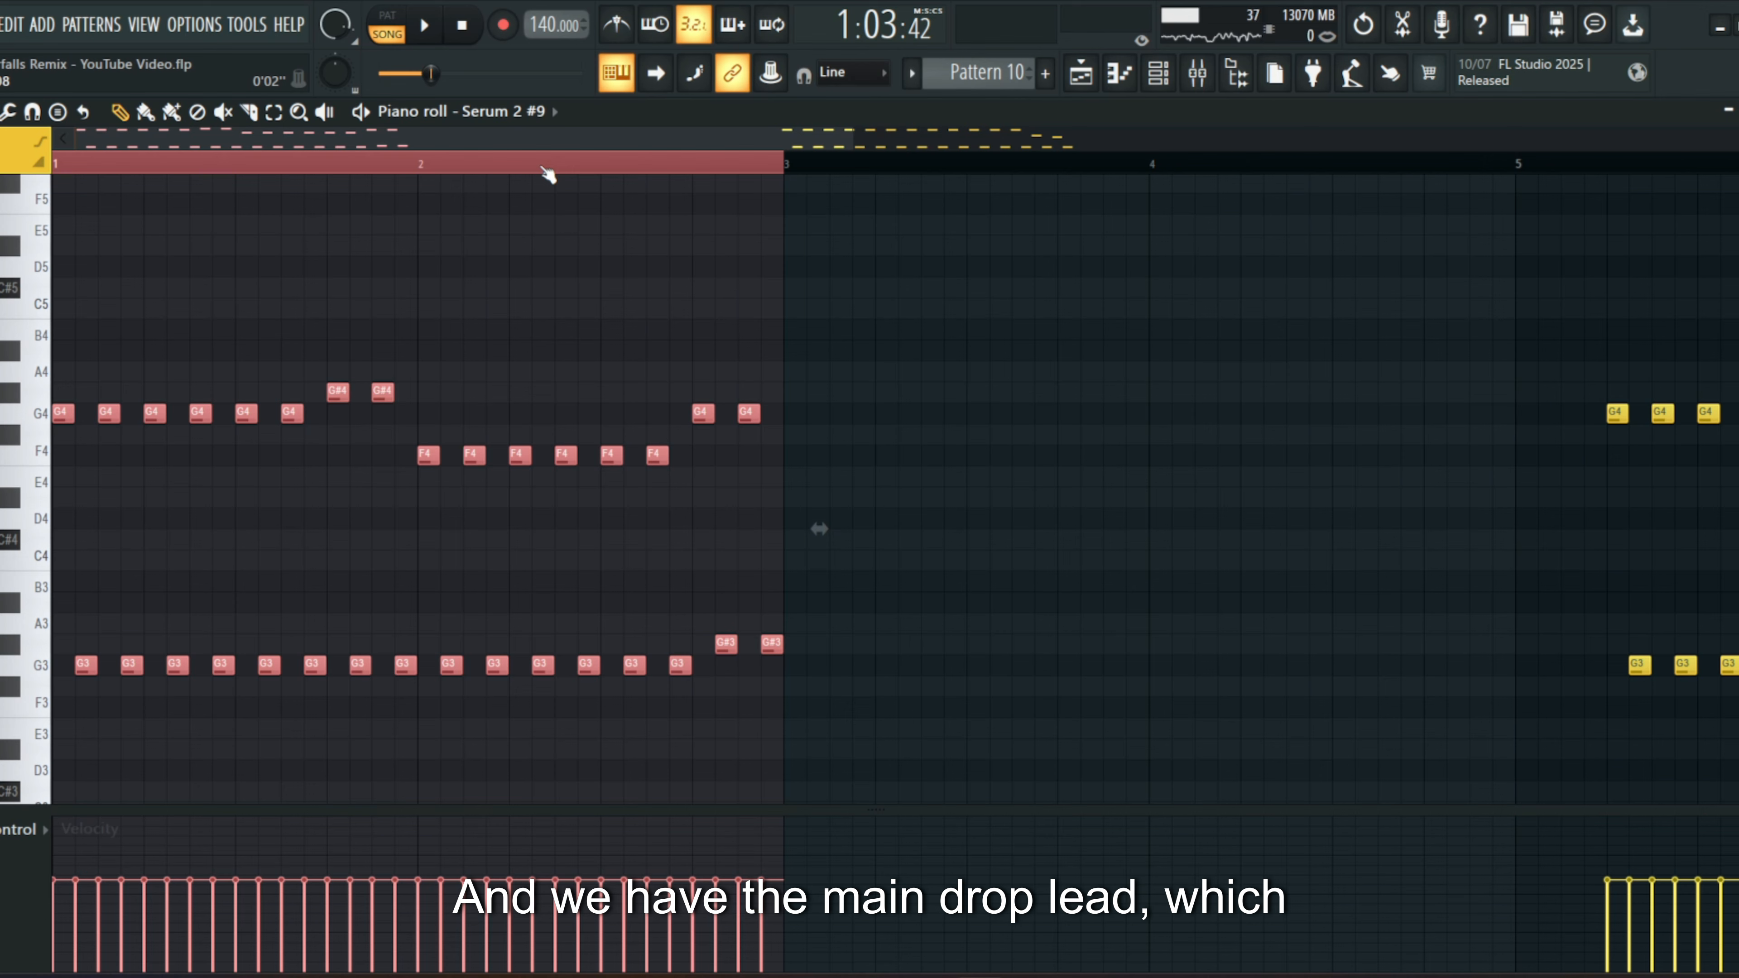
- Play the main drop lead with Pattern 10's notes shown and close the piano roll
key(space)
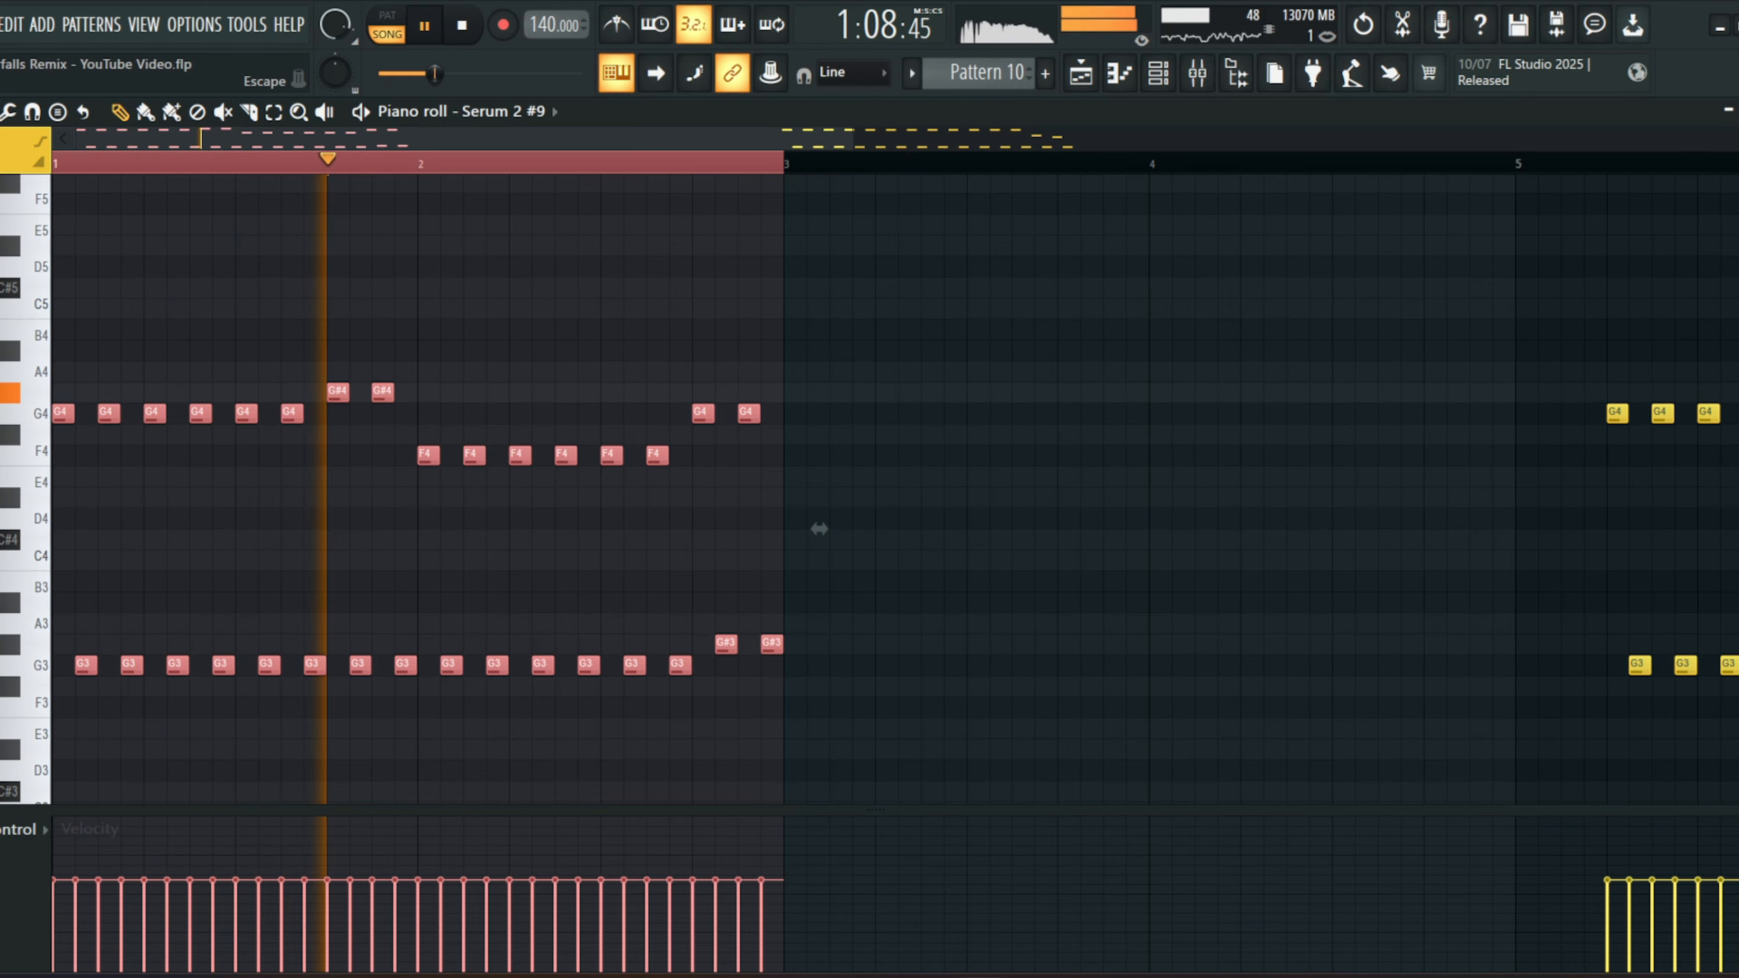
key(space)
click(1737, 111)
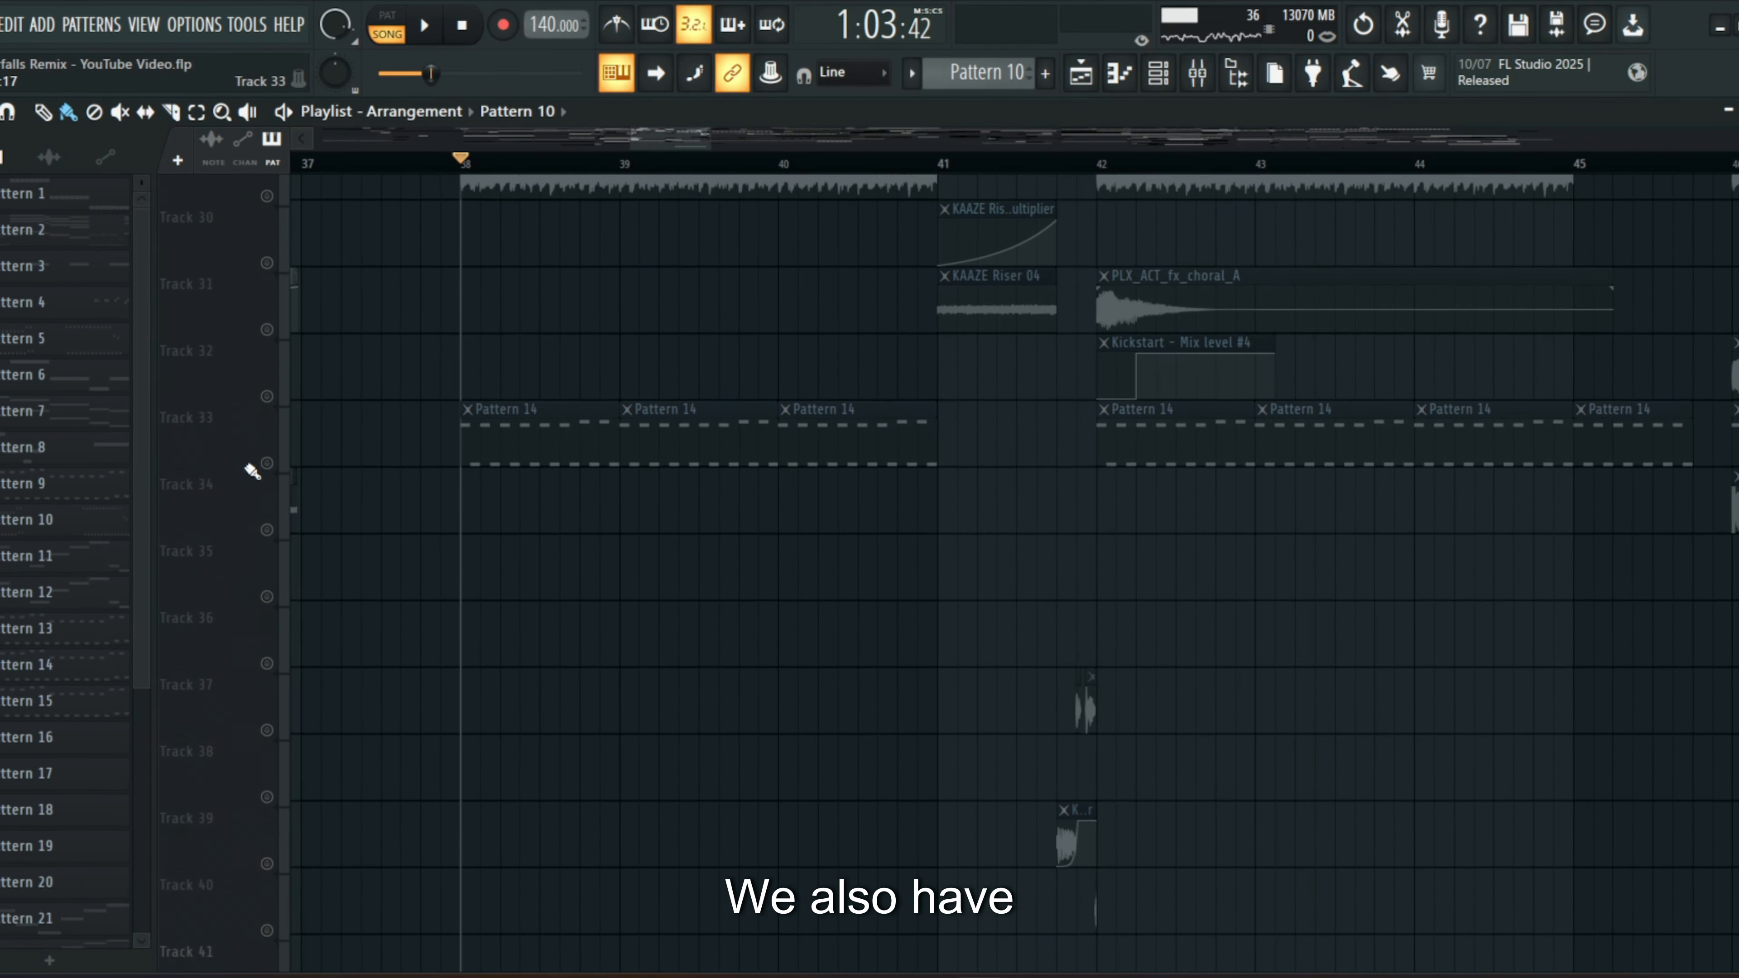
- Solo the lead assist on Track 33, open Pattern 14's notes in the piano roll, and play them
right_click(266, 432)
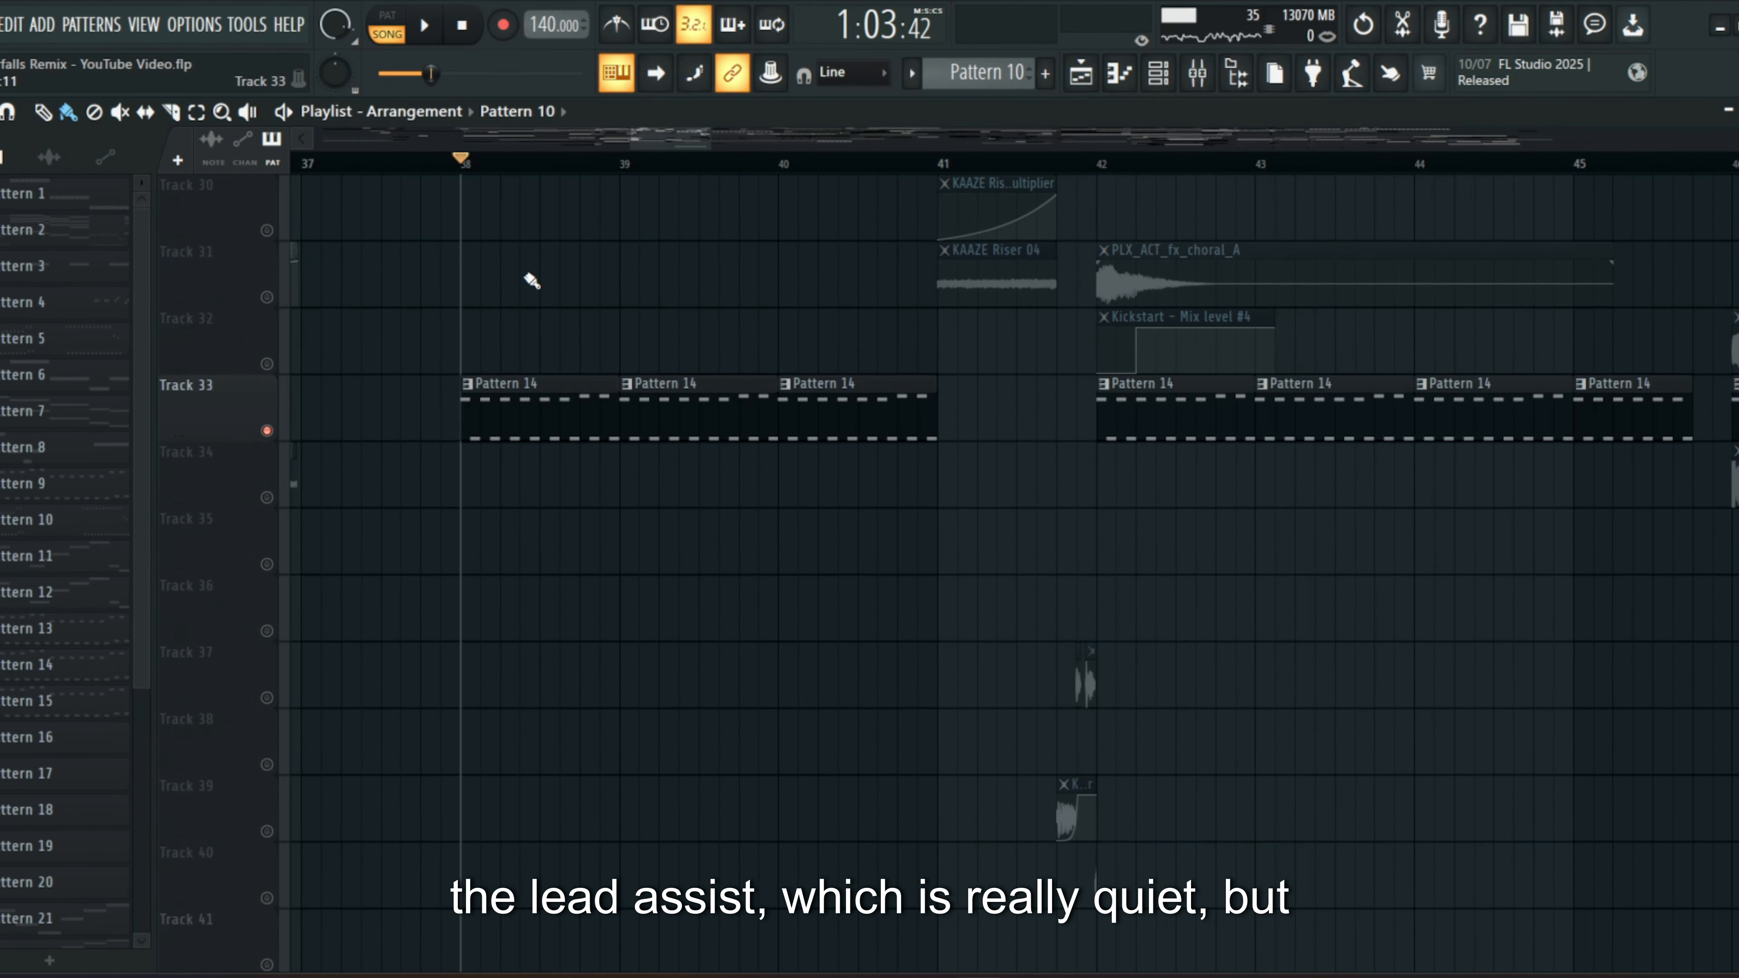
scroll(507, 163, up, 3)
double_click(564, 407)
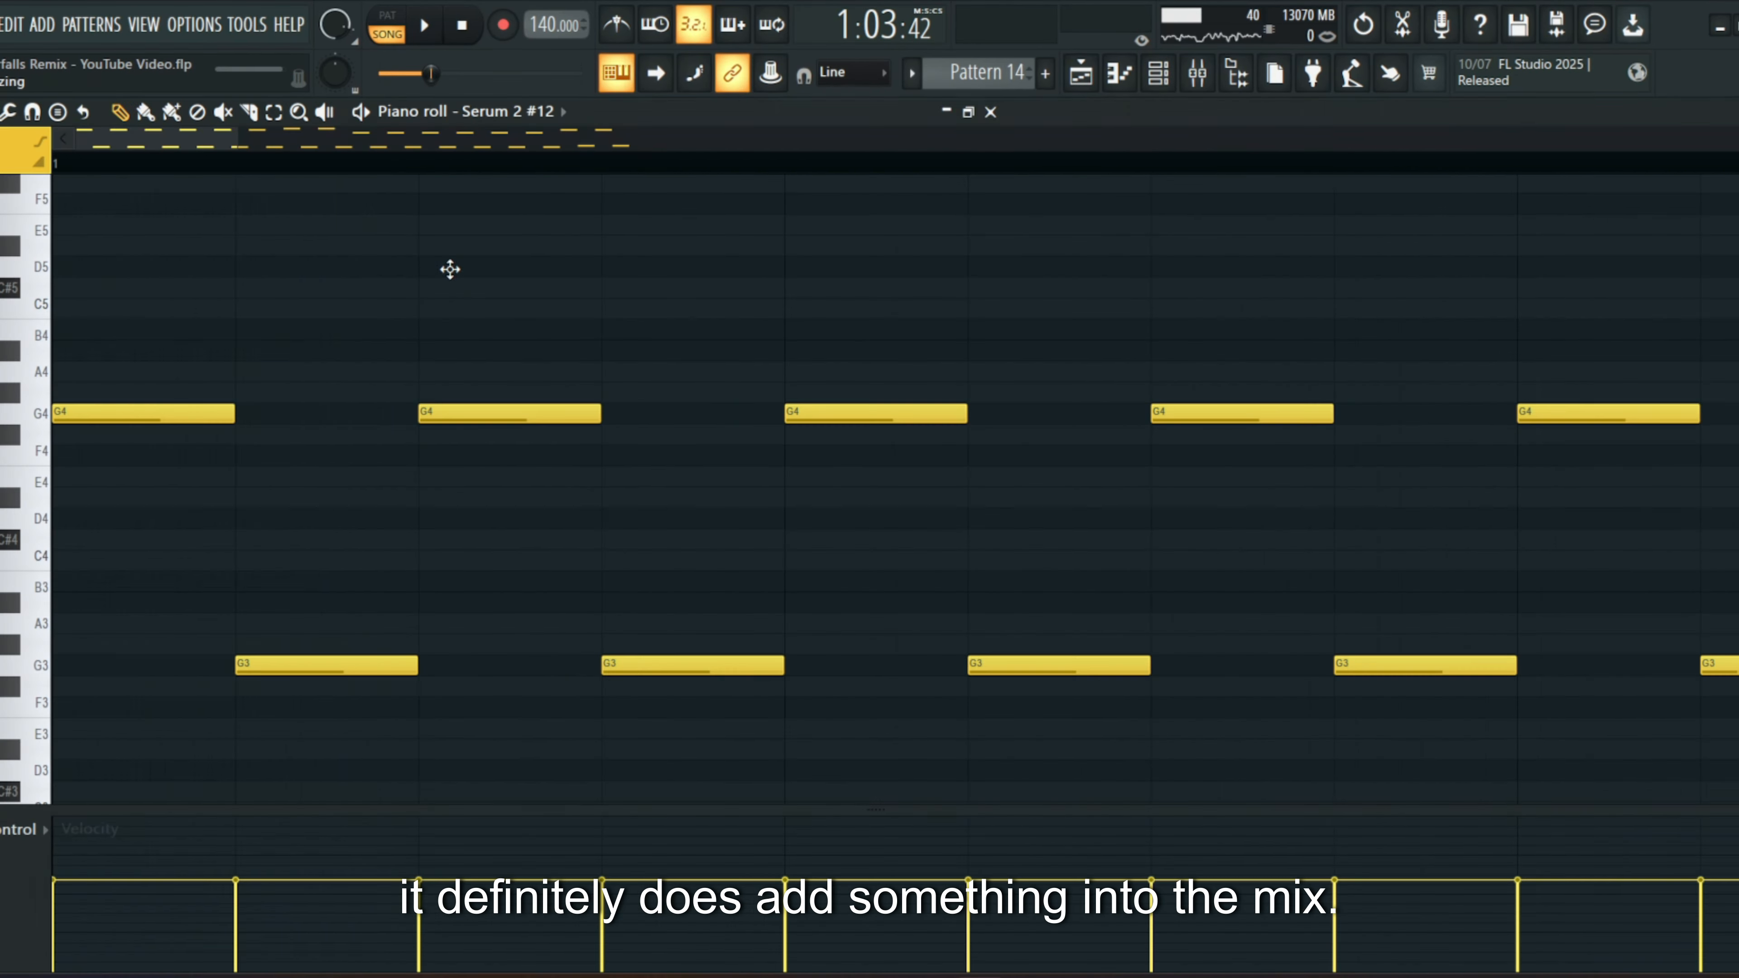
scroll(393, 226, down, 2)
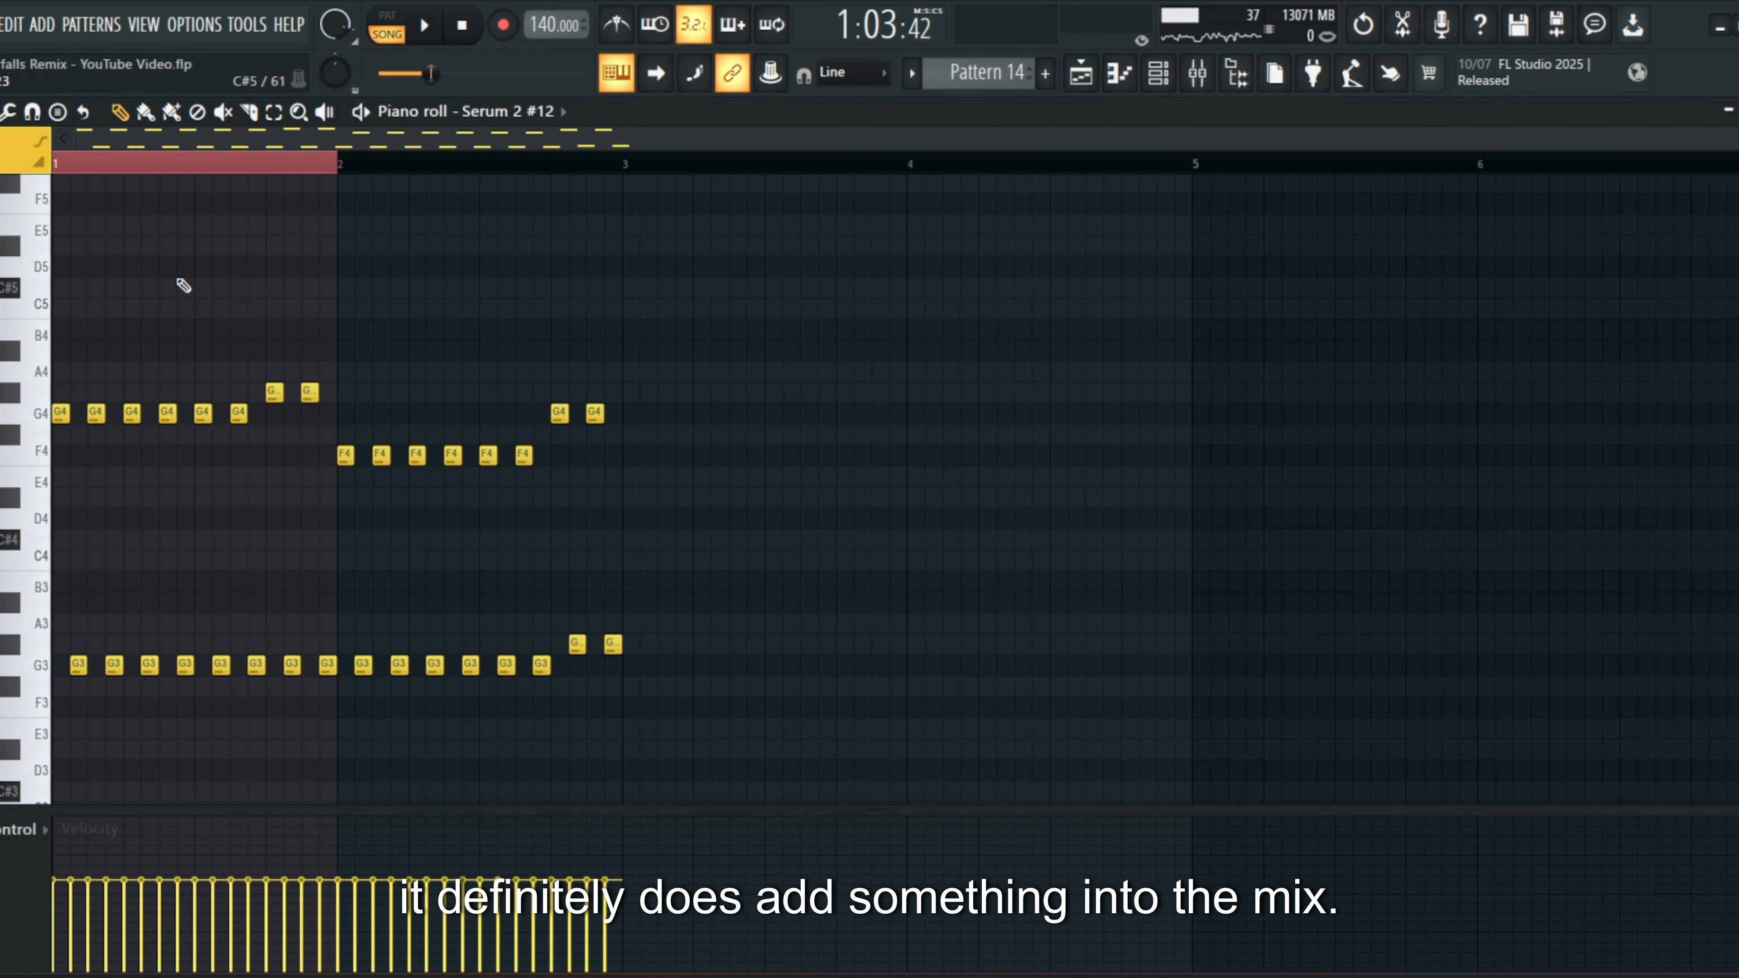
key(space)
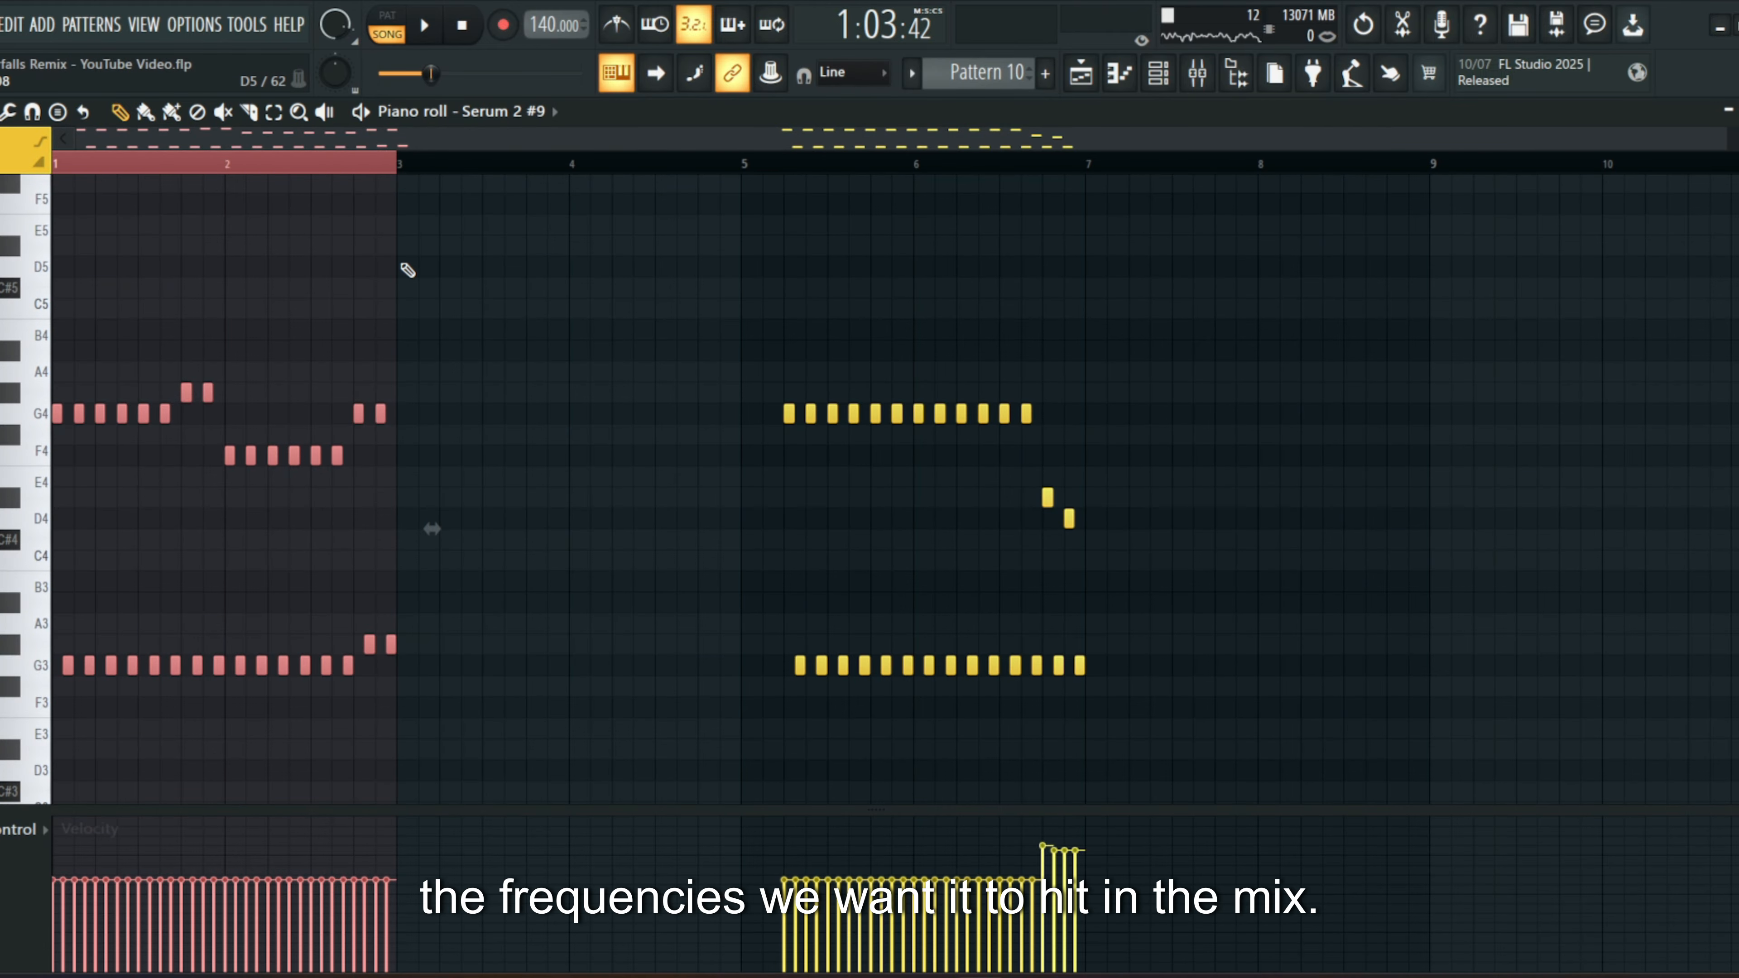
- Play the main lead in Pattern 10 and delete the stray D5 note placed at bar 3
click(405, 266)
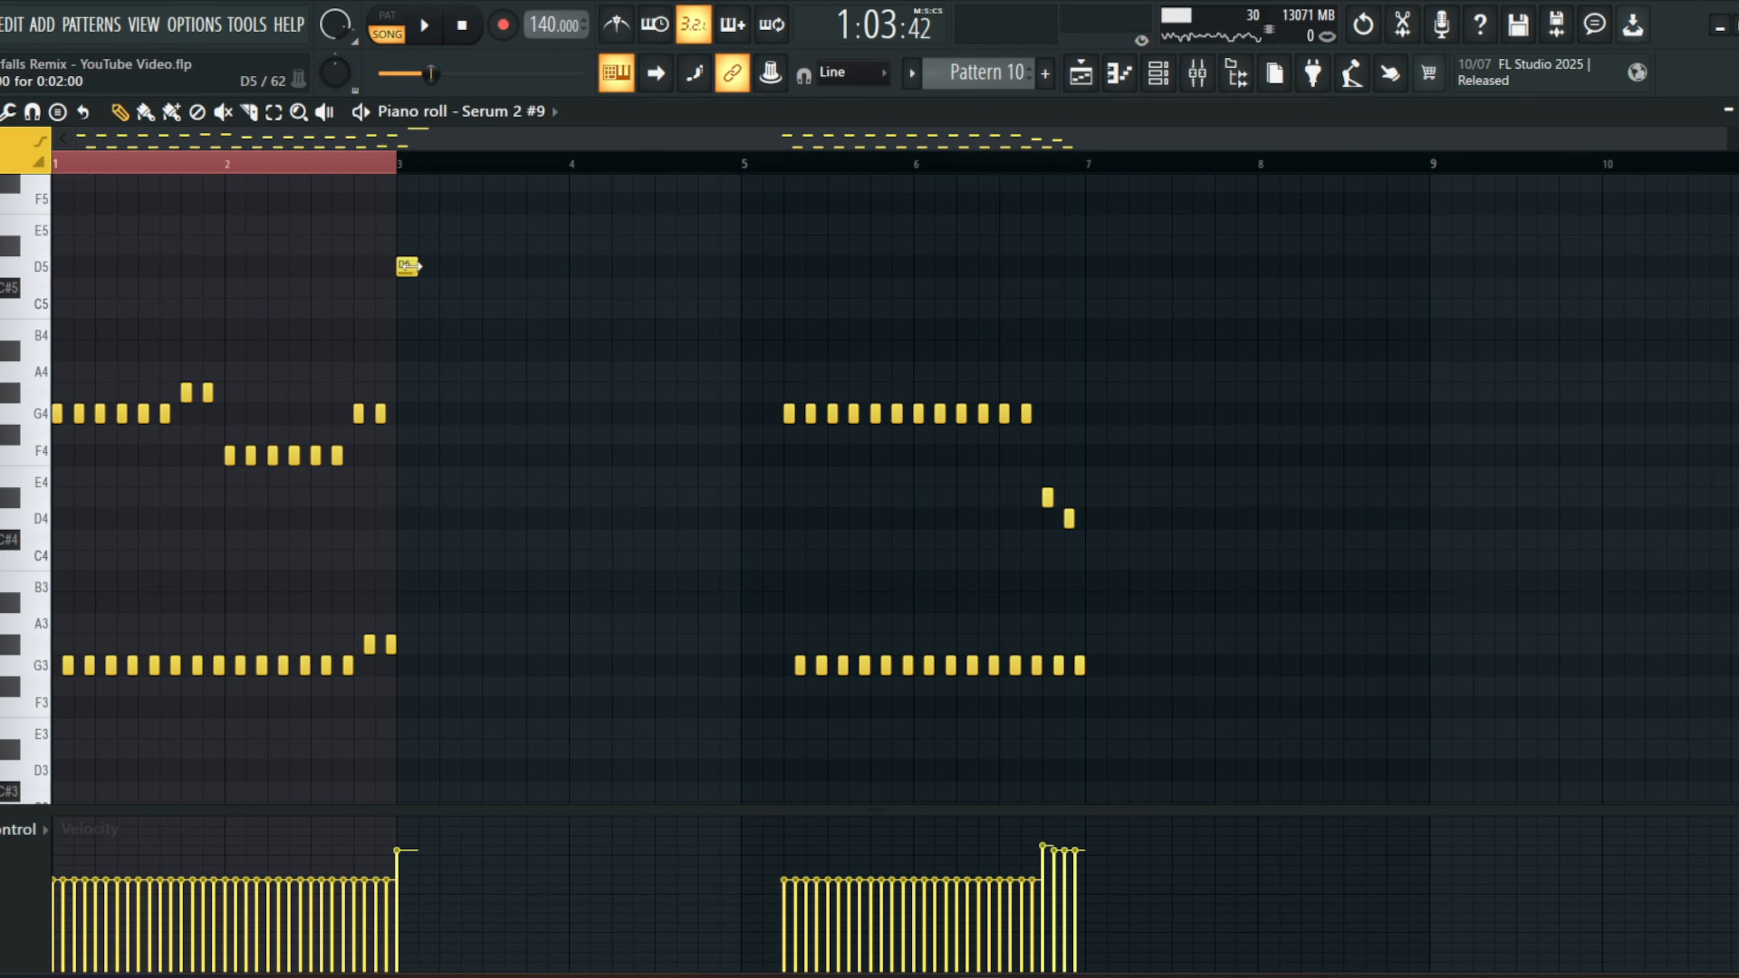
key(space)
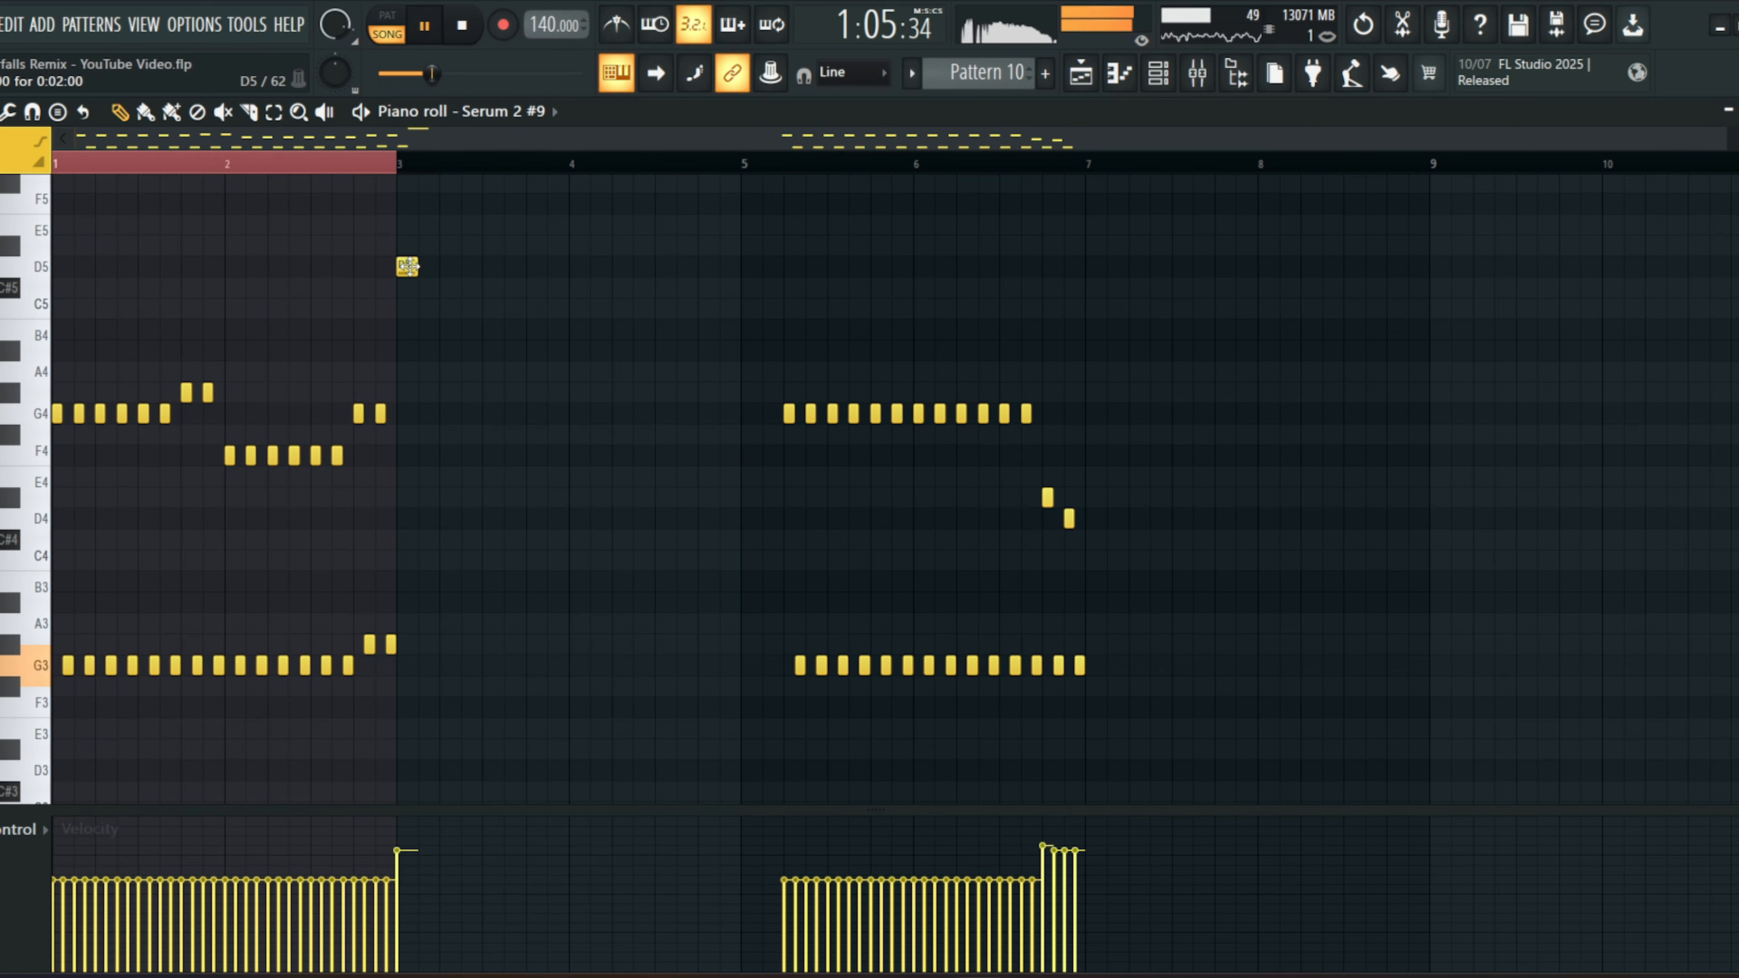
right_click(408, 266)
key(space)
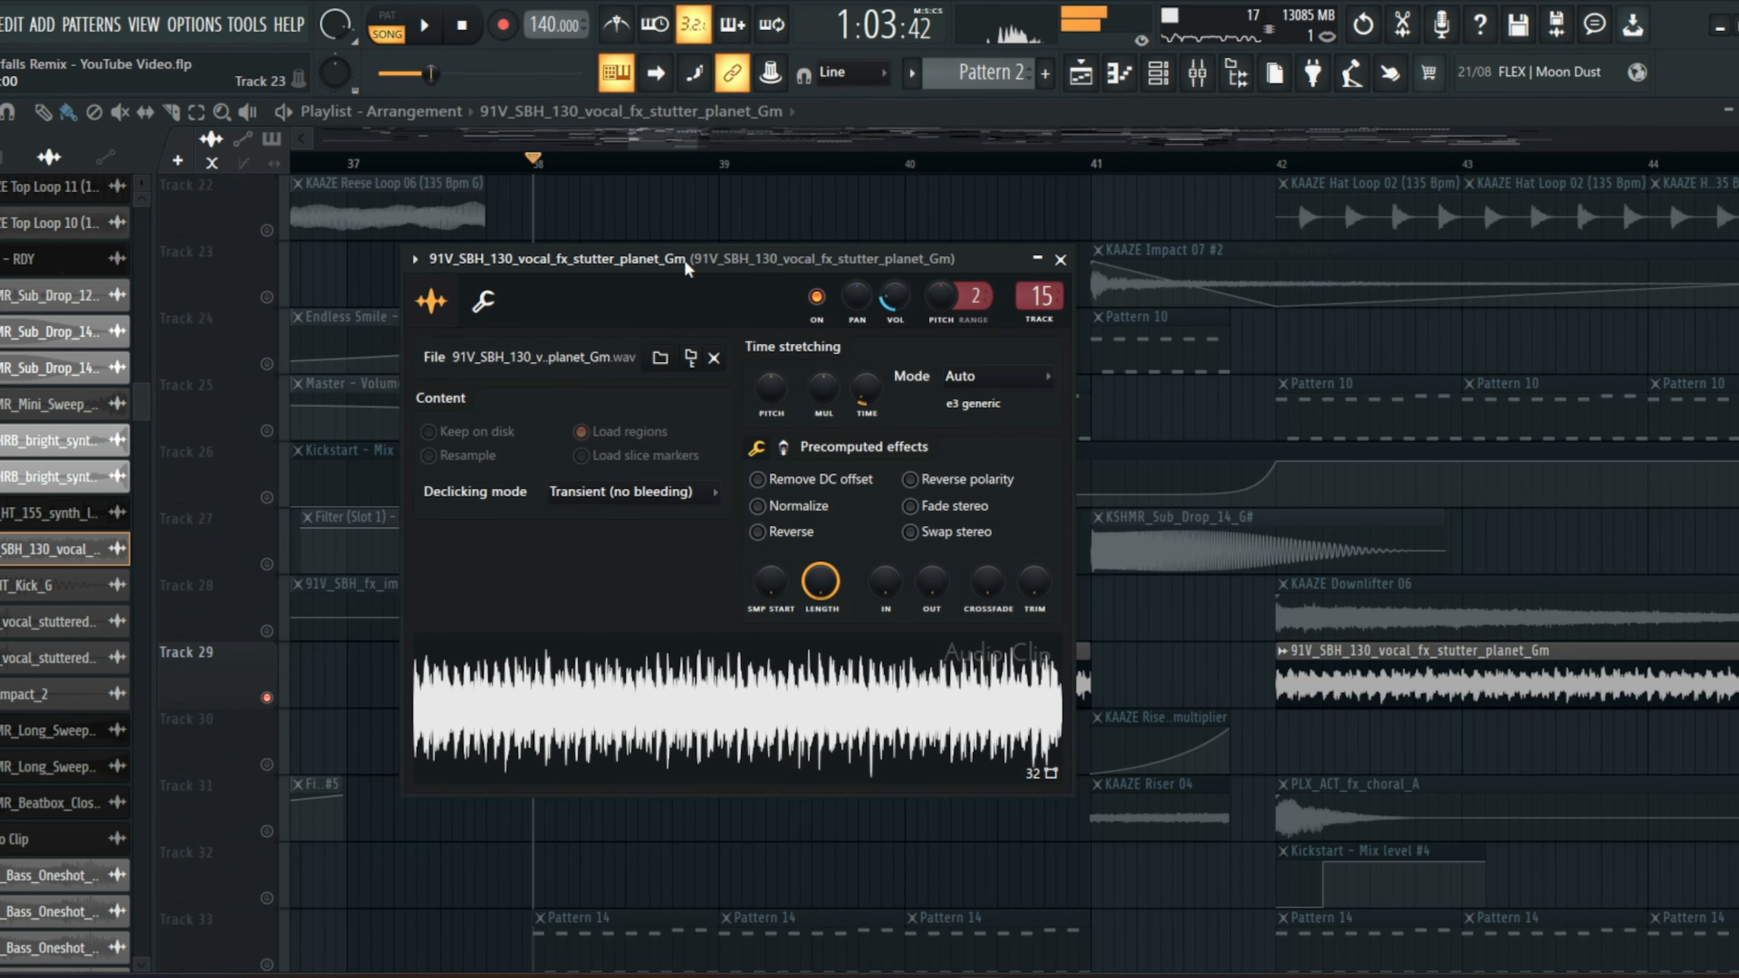
- Close the vocal stutter sample's settings and open those of the Rob Impact 3 clip on Track 2
click(653, 119)
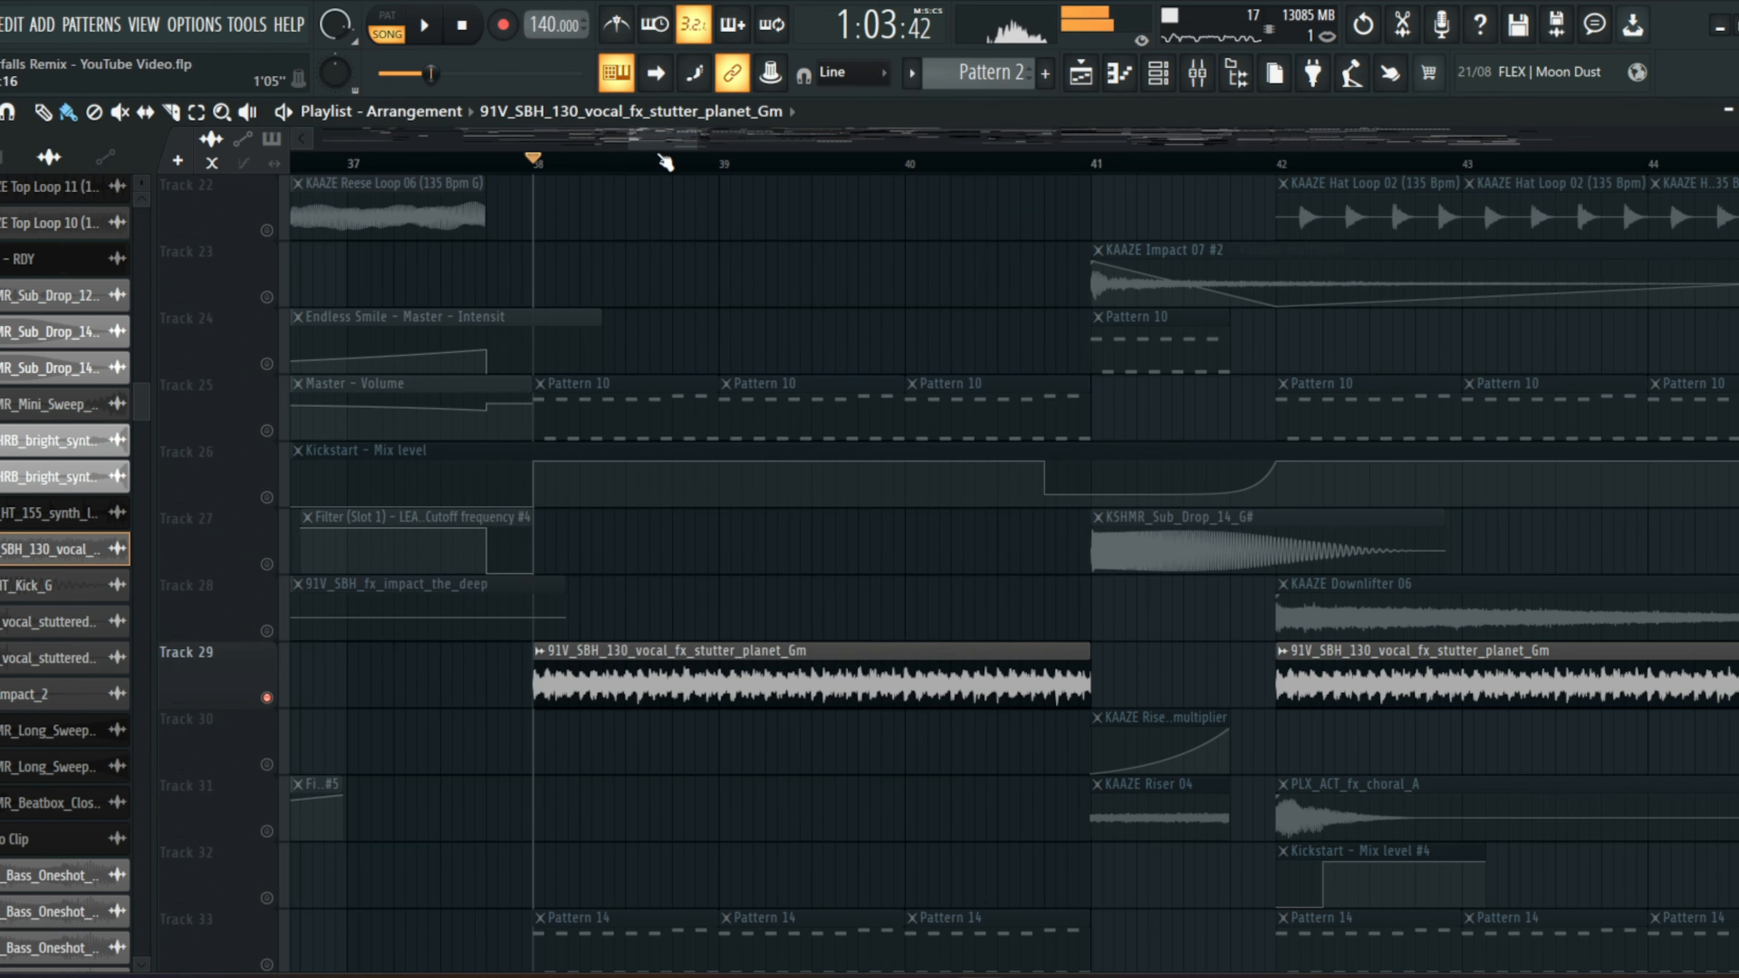
scroll(697, 303, up, 7)
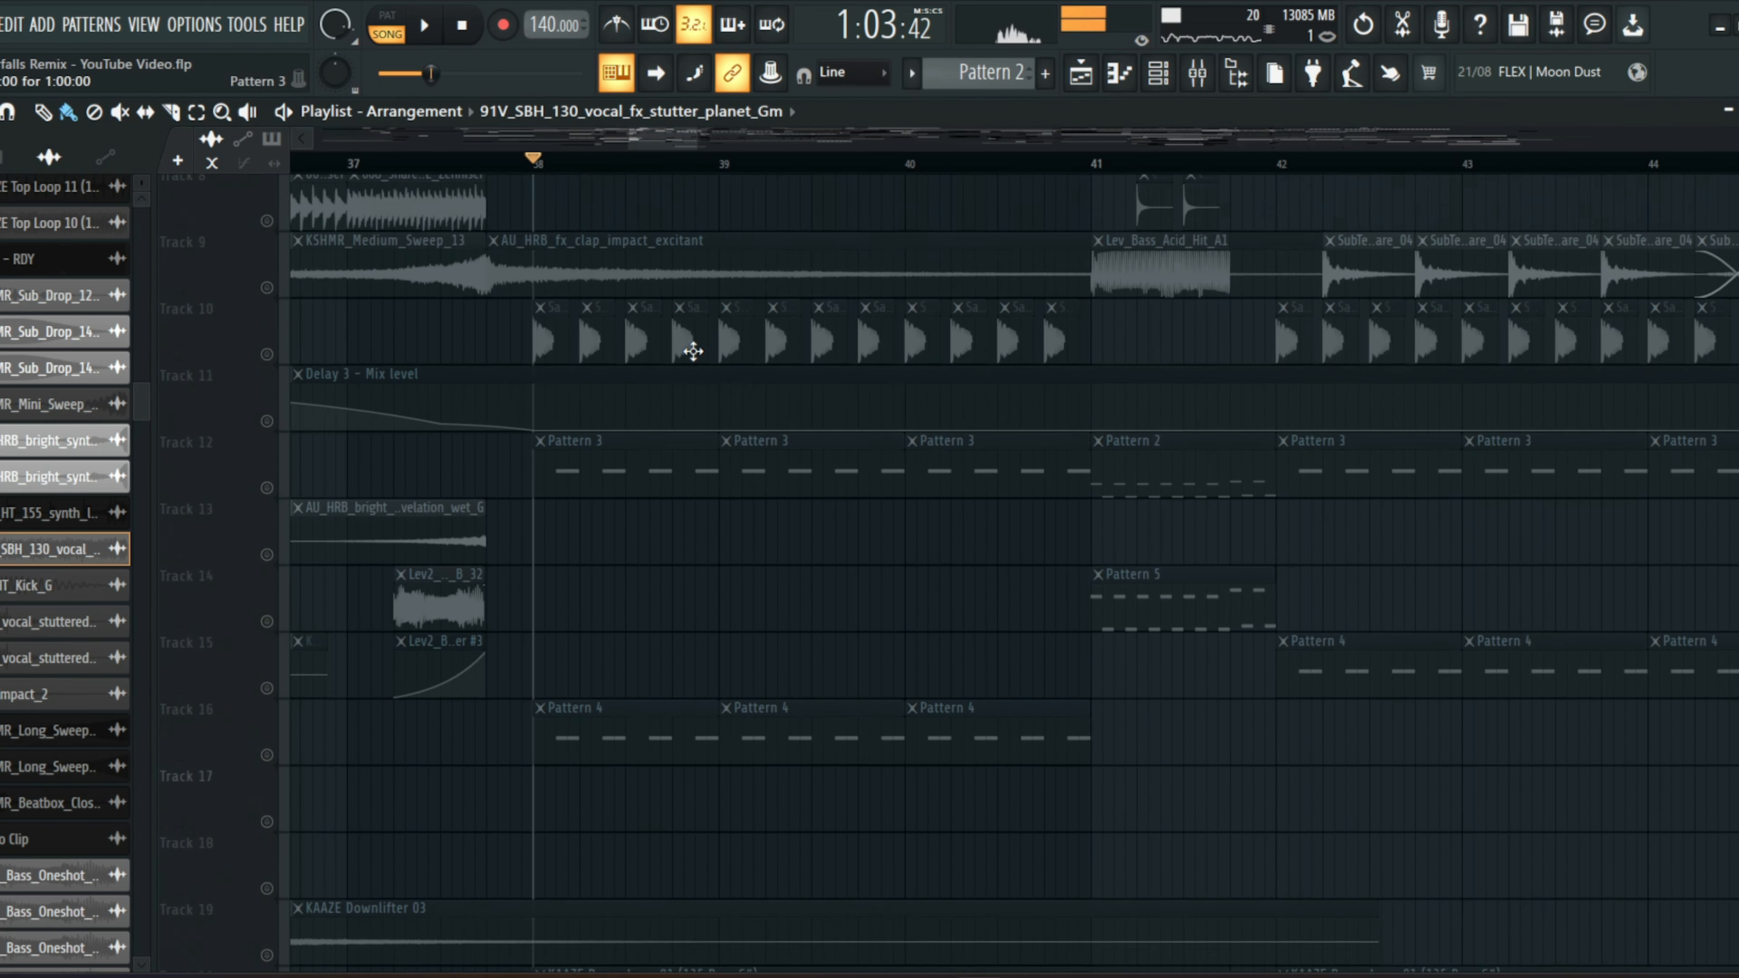
scroll(700, 354, up, 2)
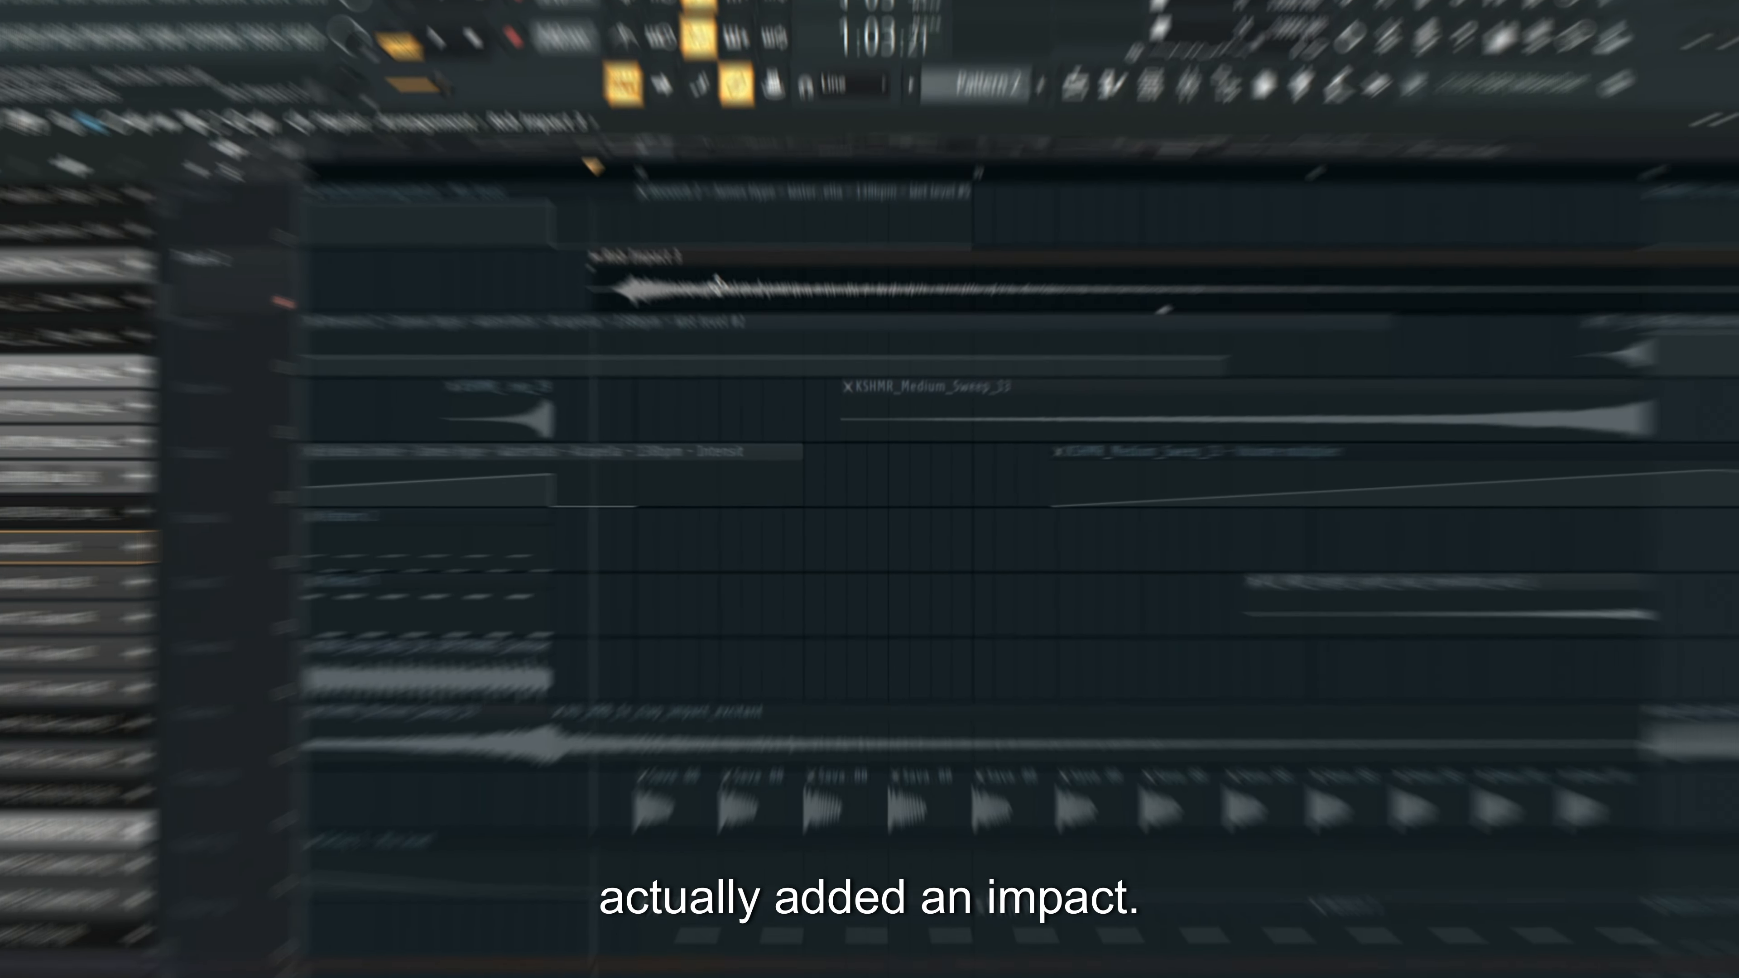
double_click(722, 312)
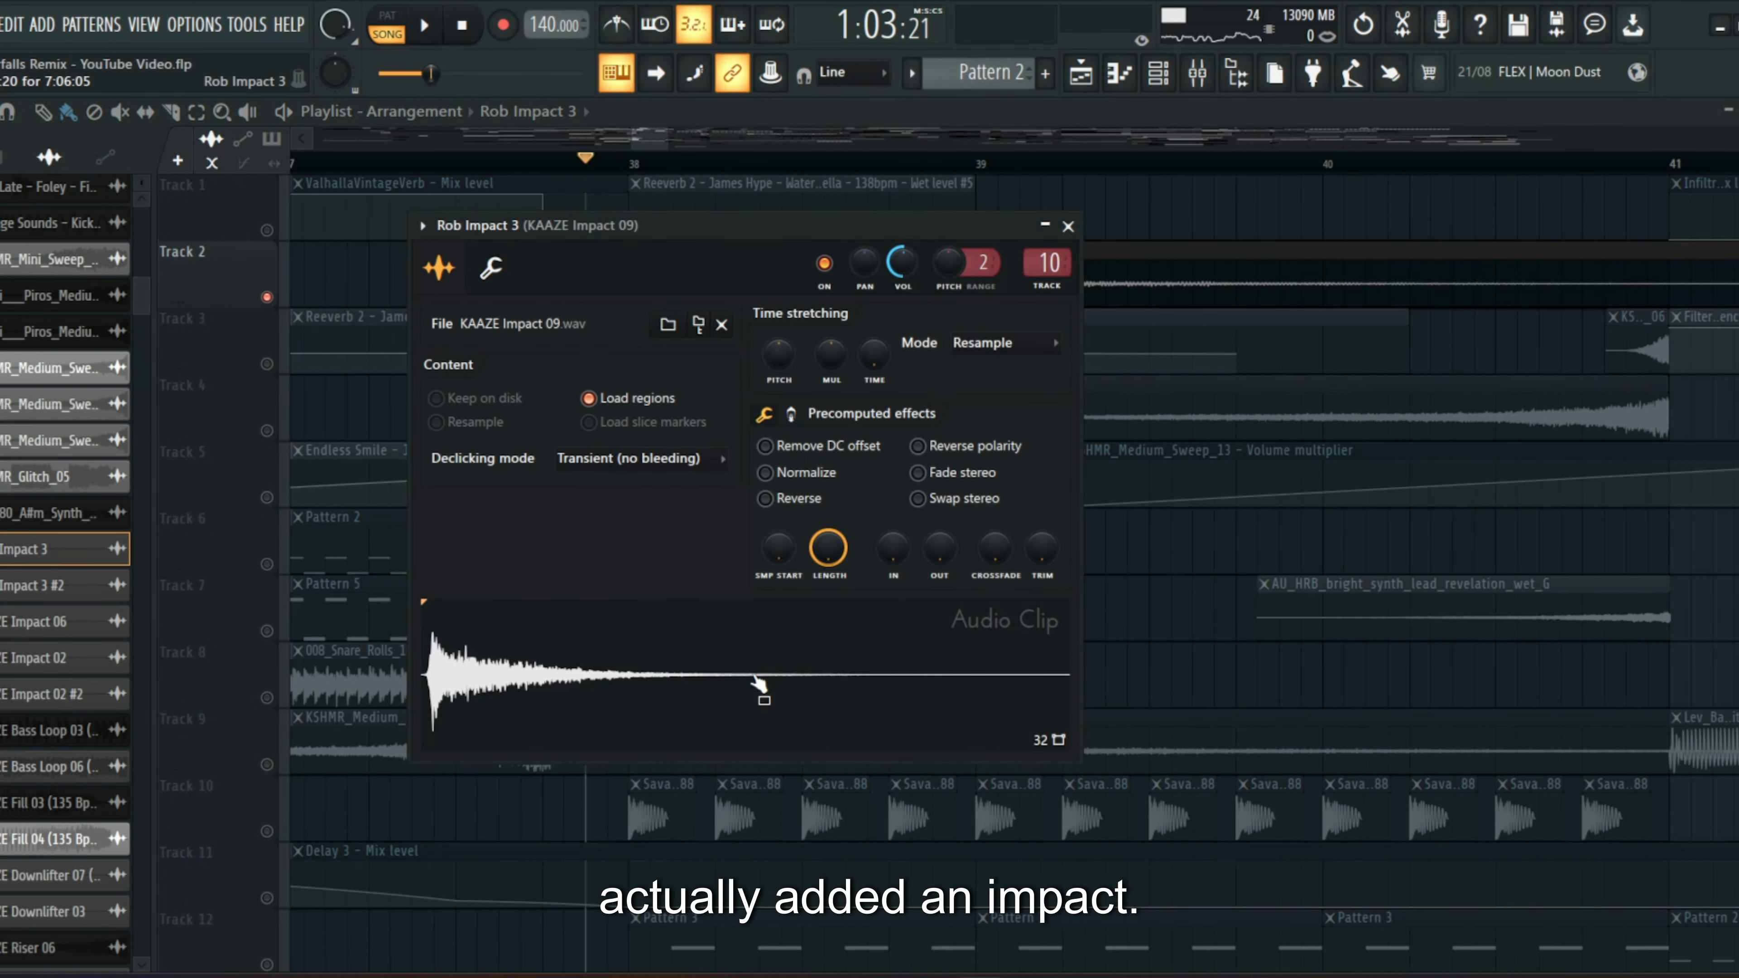
- Inspect the Fruity parametric EQ 2 on the KAAZE Impact 09 mixer track and return to the playlist
click(146, 26)
click(177, 139)
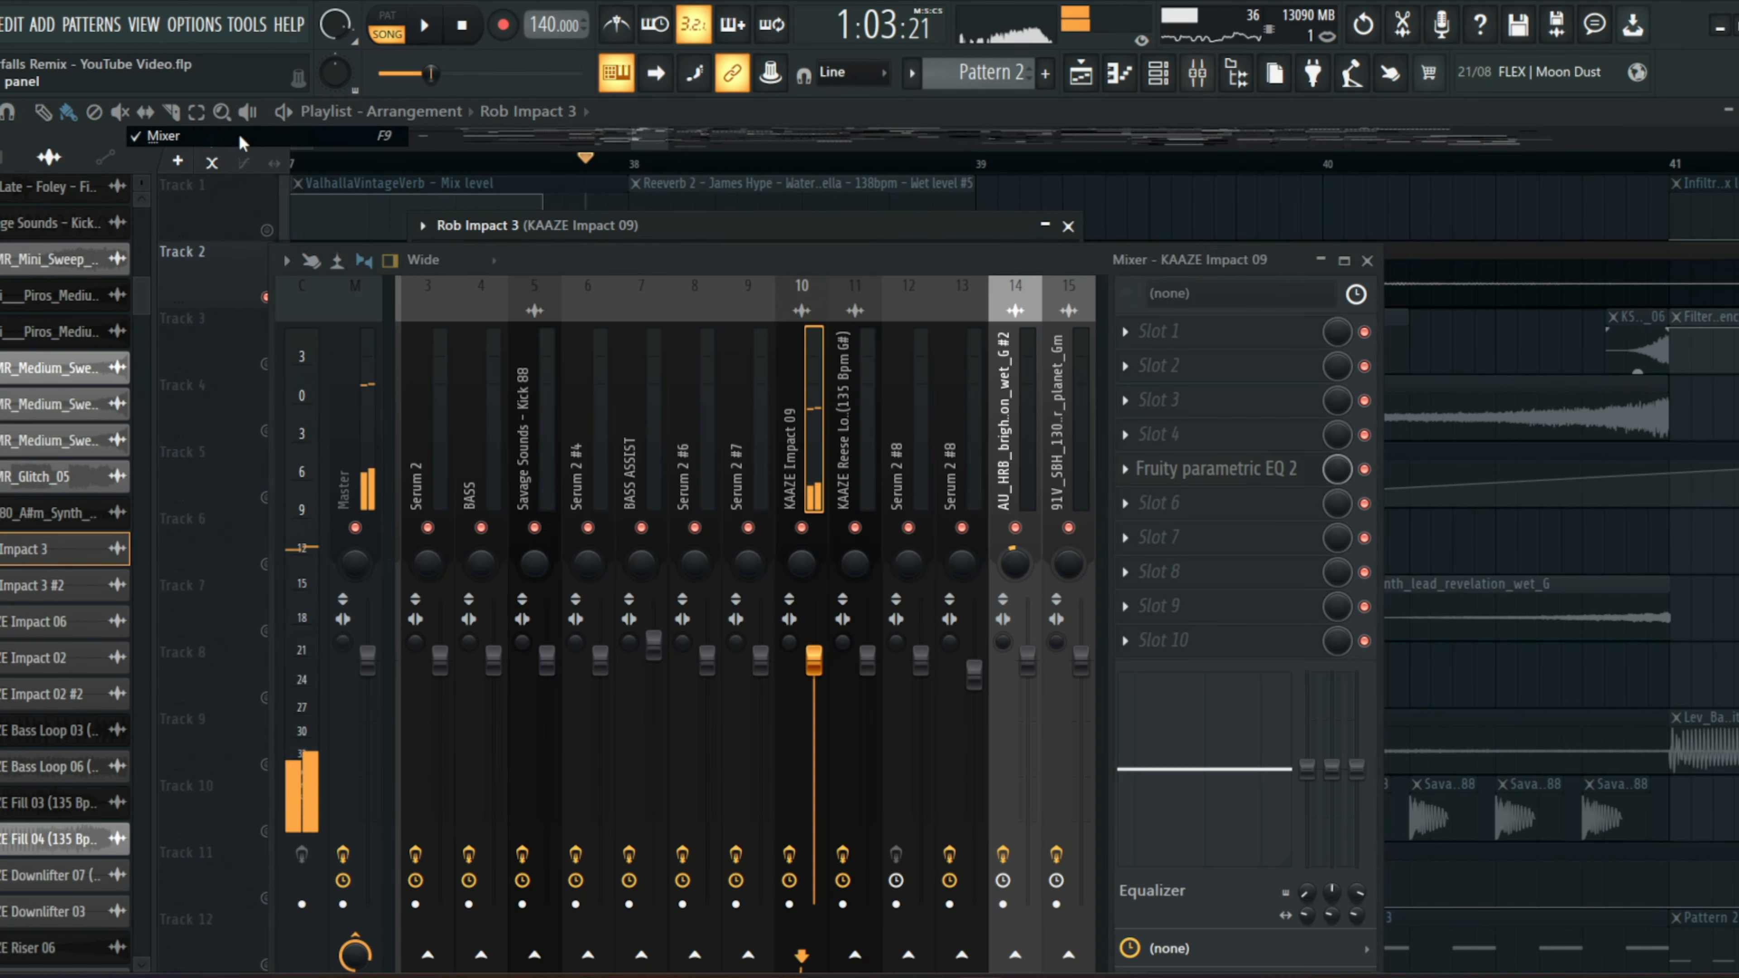
click(1188, 470)
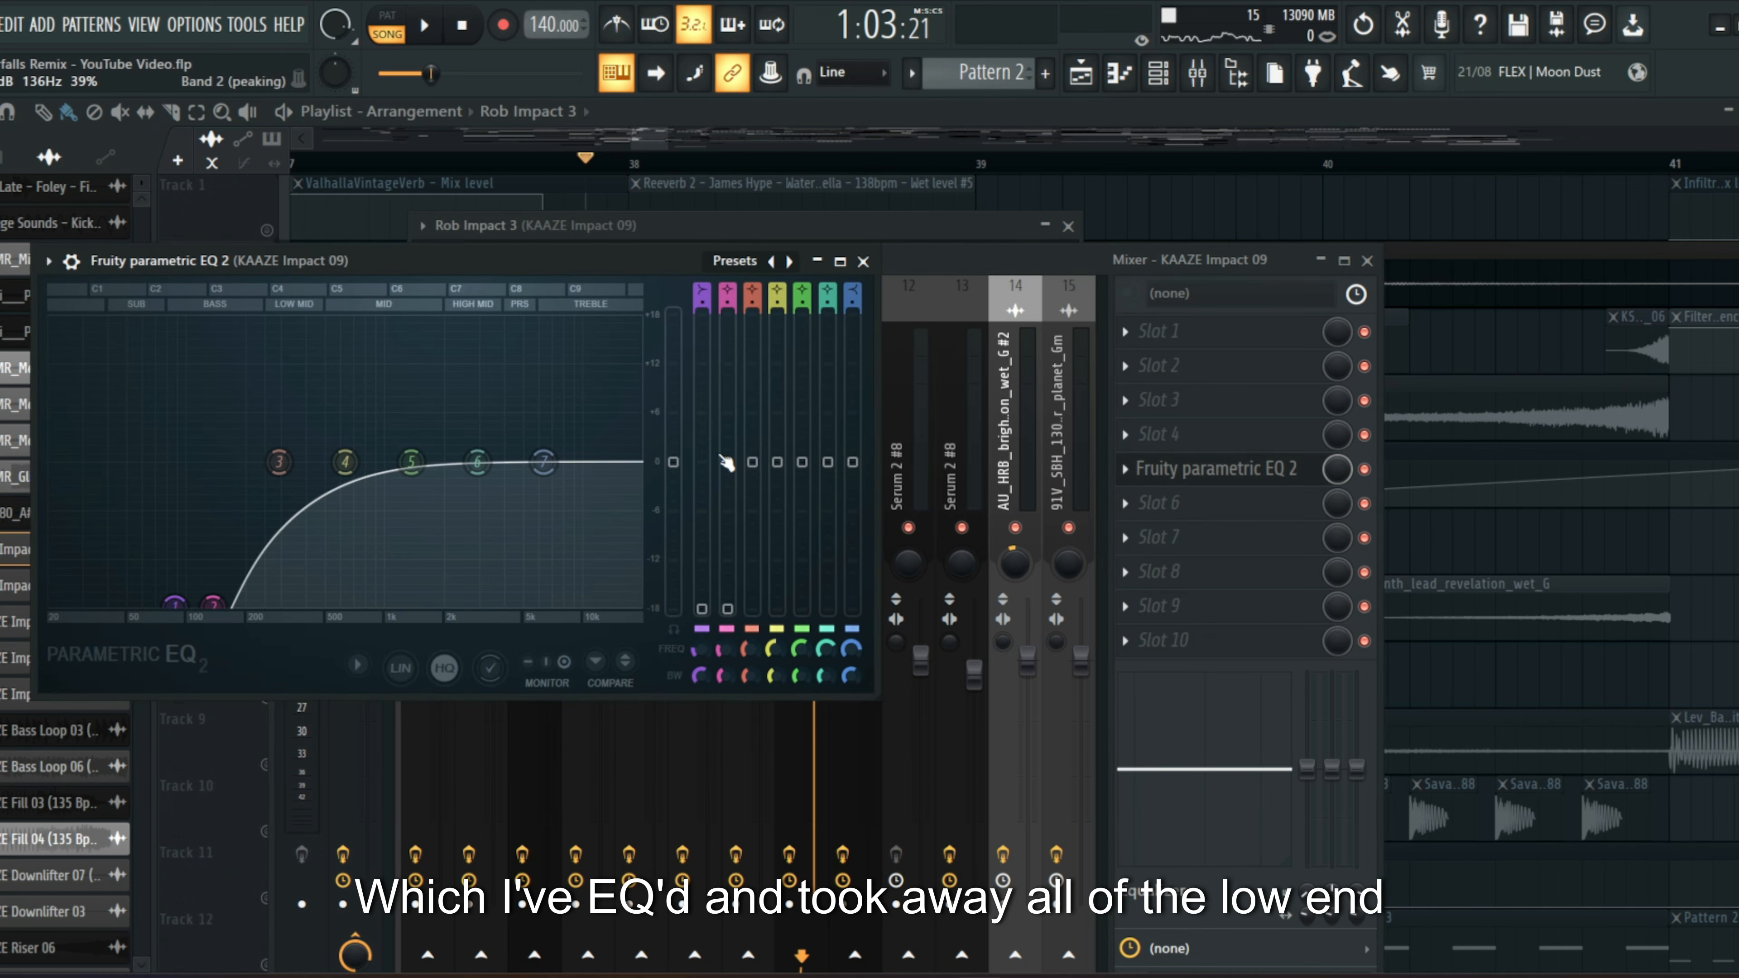
click(890, 118)
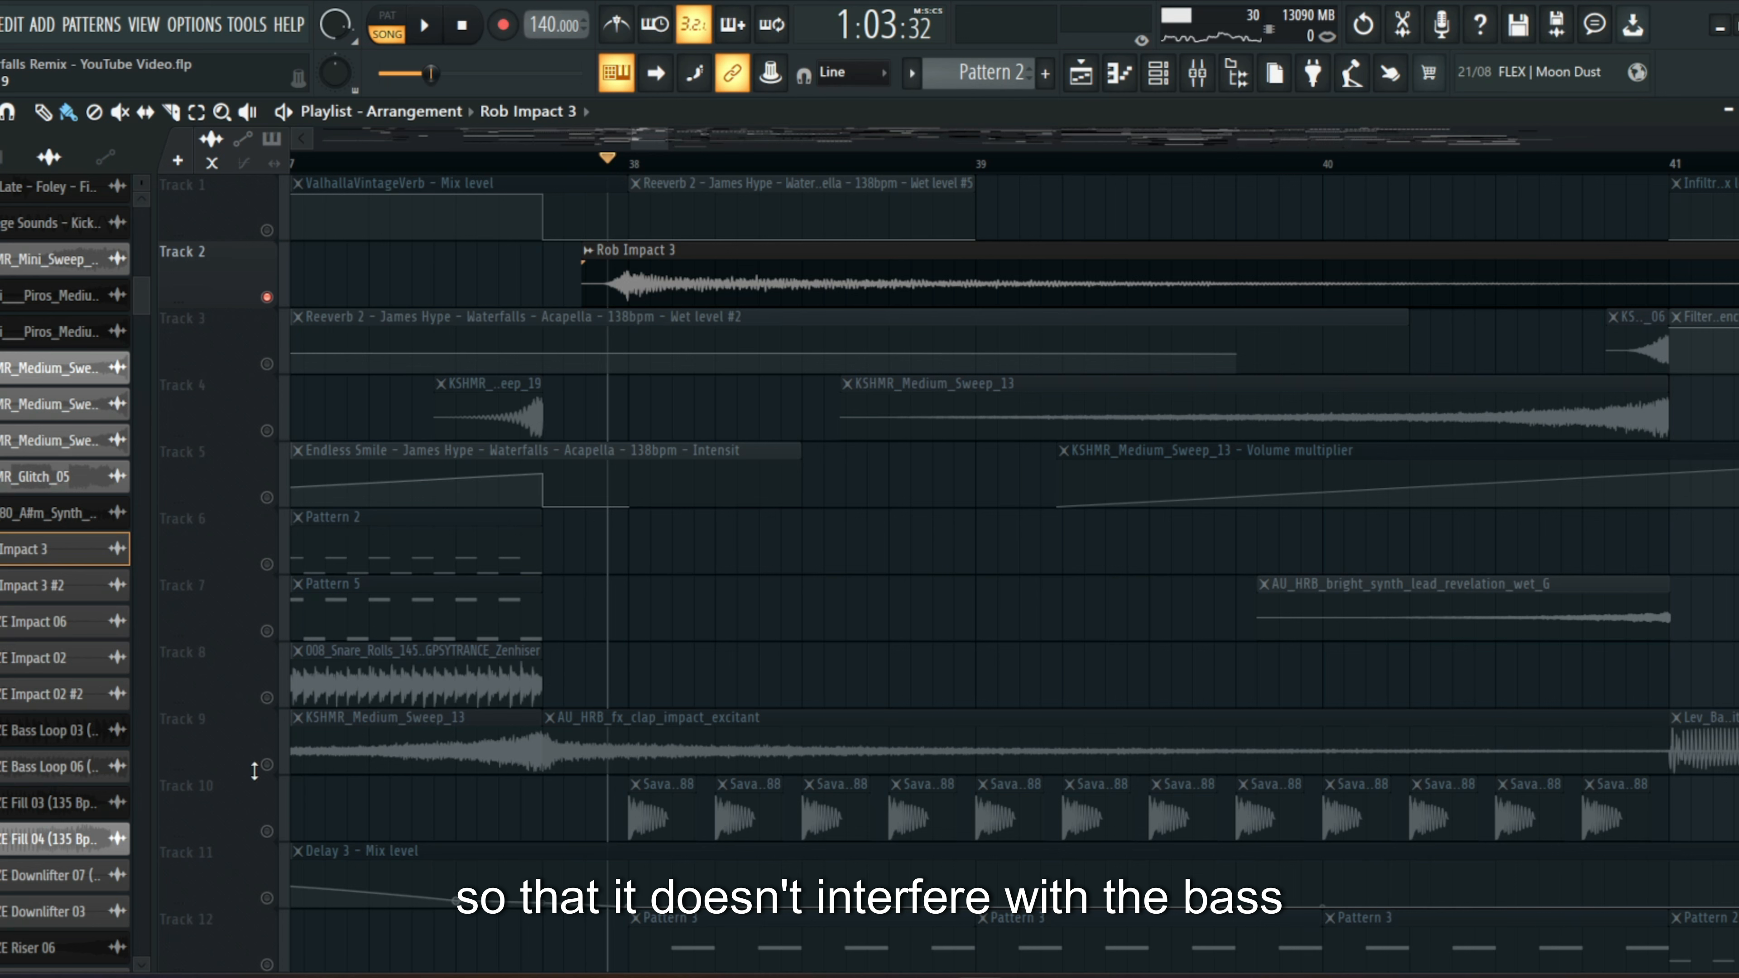
- Enable the kick on Track 10 alongside the impact and play both from shortly before bar 38
click(268, 831)
click(533, 164)
key(space)
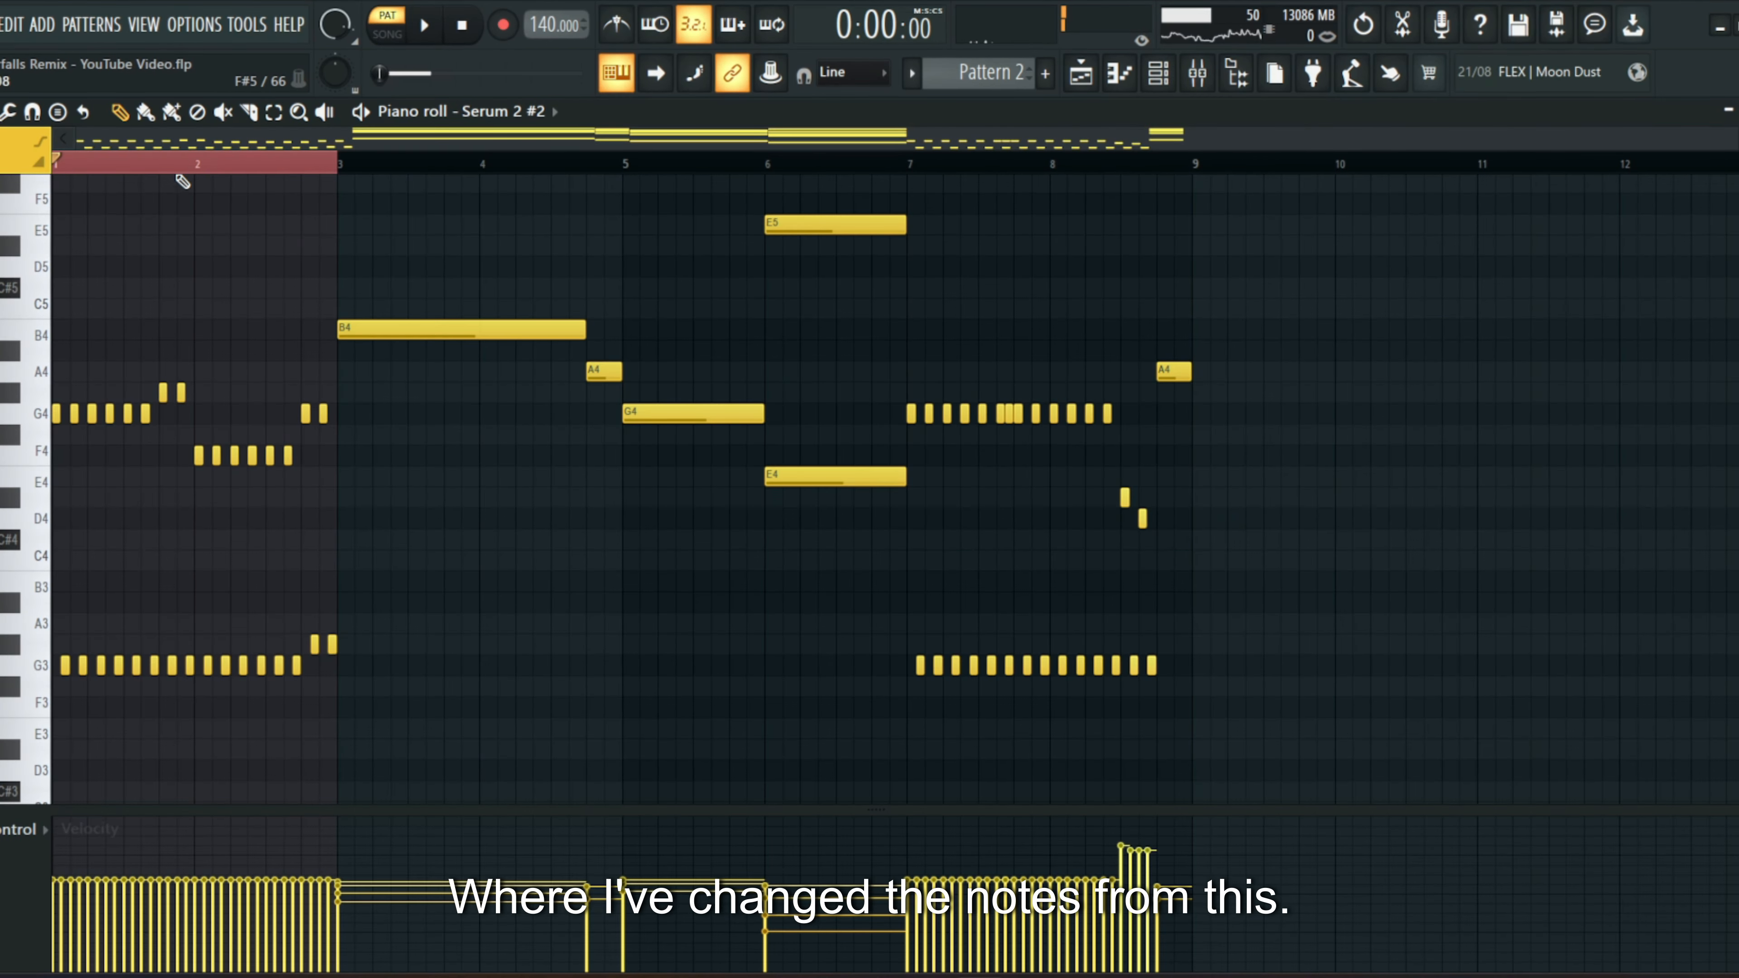
- Play Pattern 2's opening two bars in the piano roll to review the changed melody notes
scroll(149, 164, up, 3)
key(space)
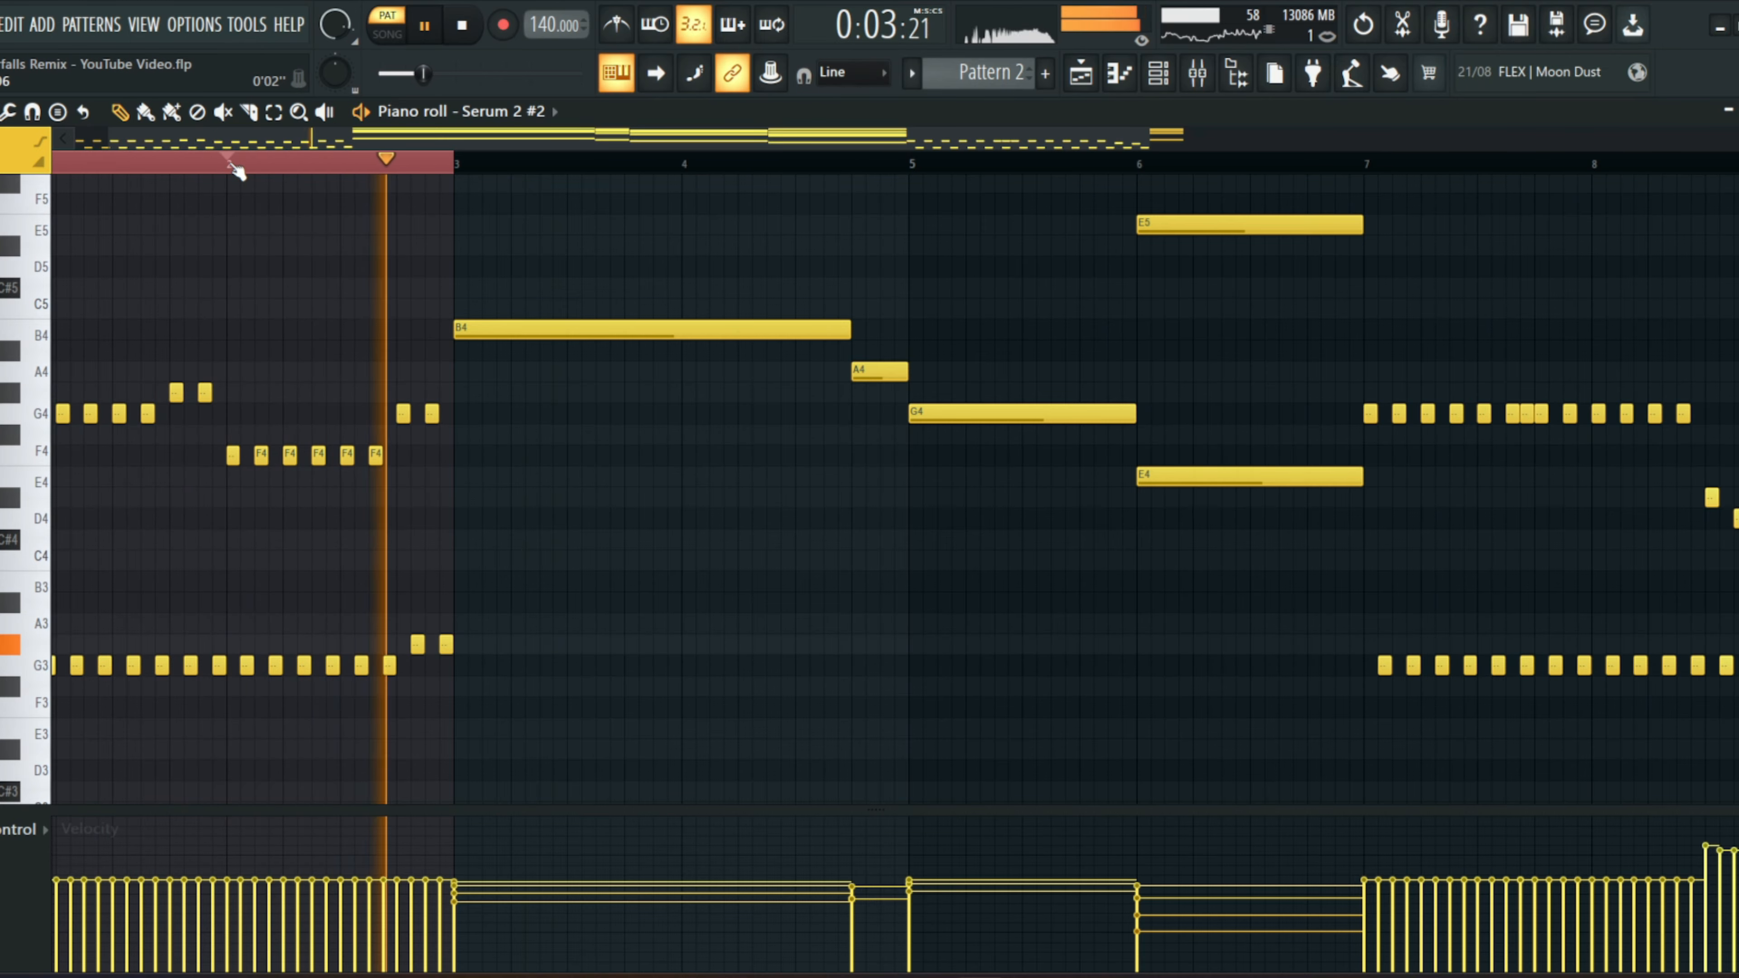
key(space)
- Return to the playlist and review the drop's tracks leading into the fill at bar 41
key(F5)
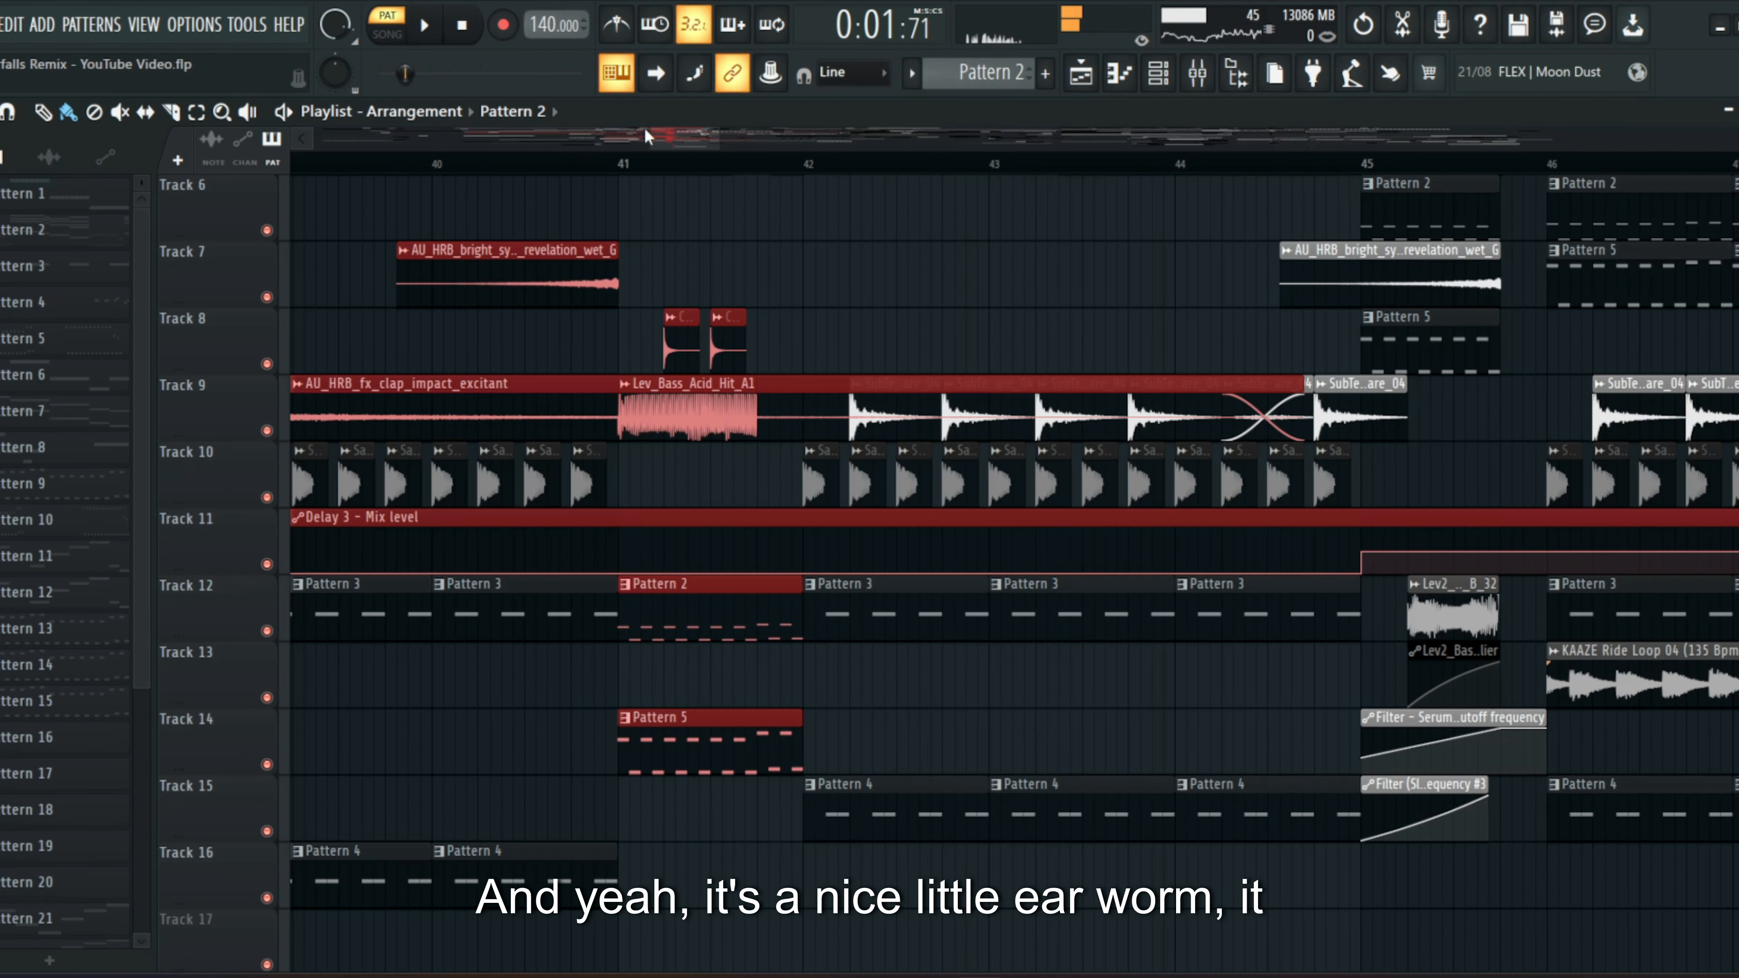
scroll(691, 144, down, 6)
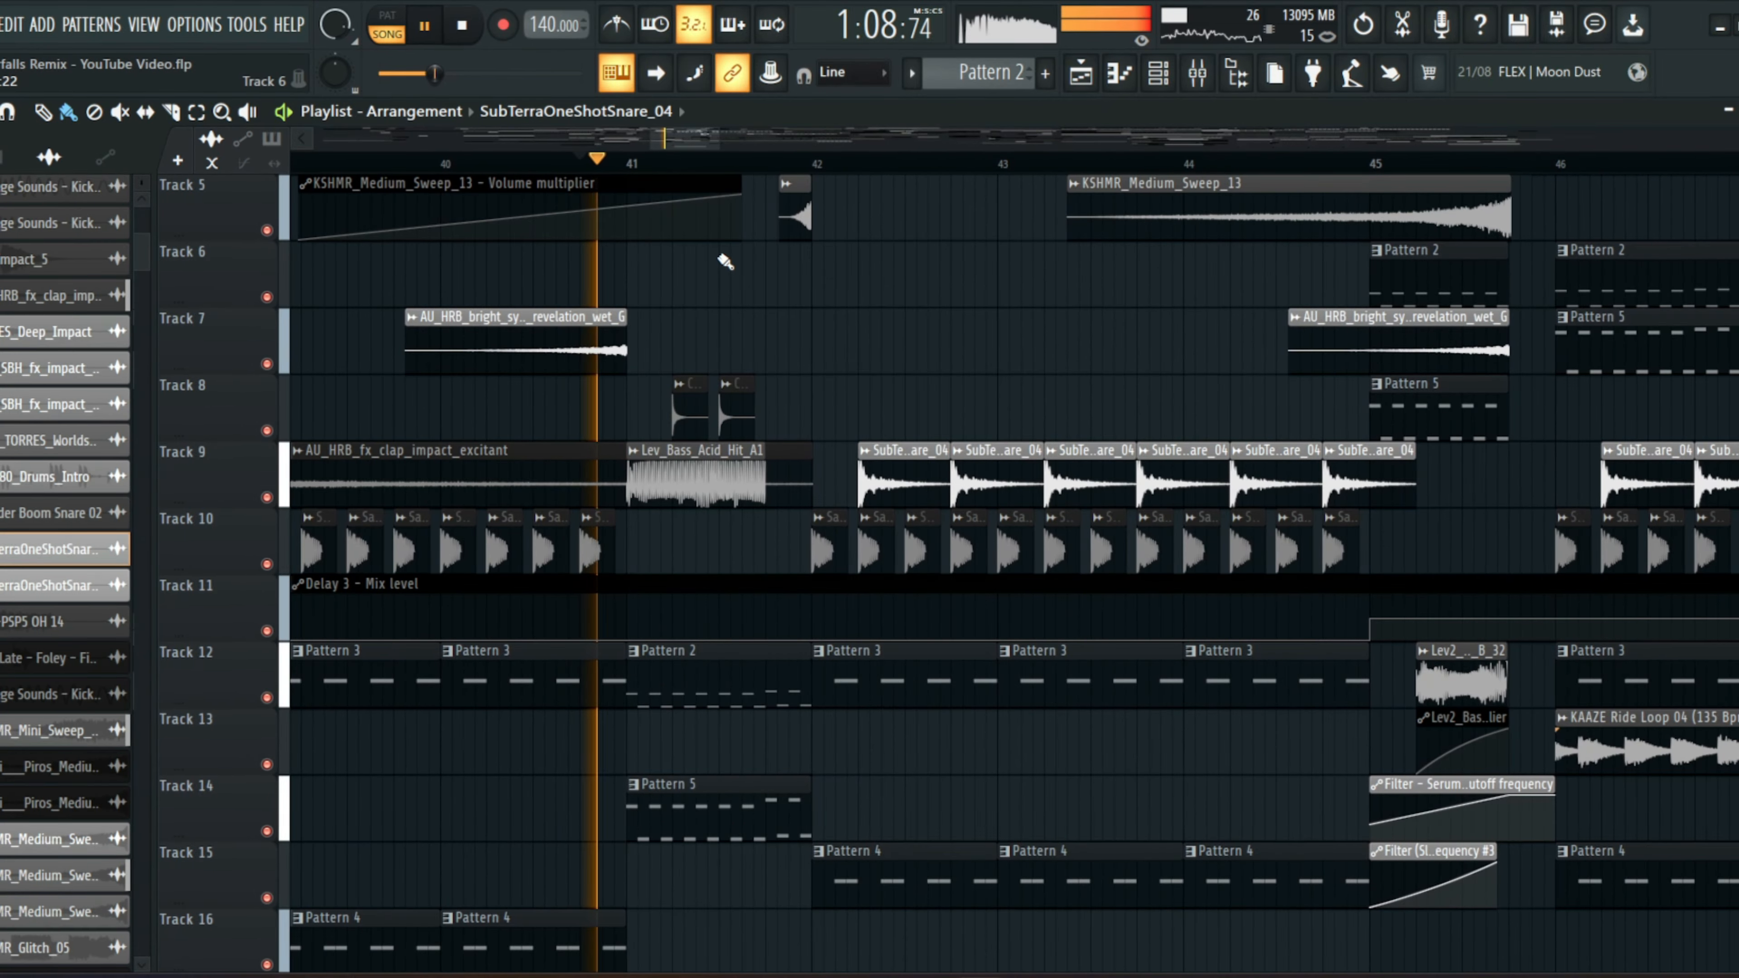
scroll(723, 261, down, 3)
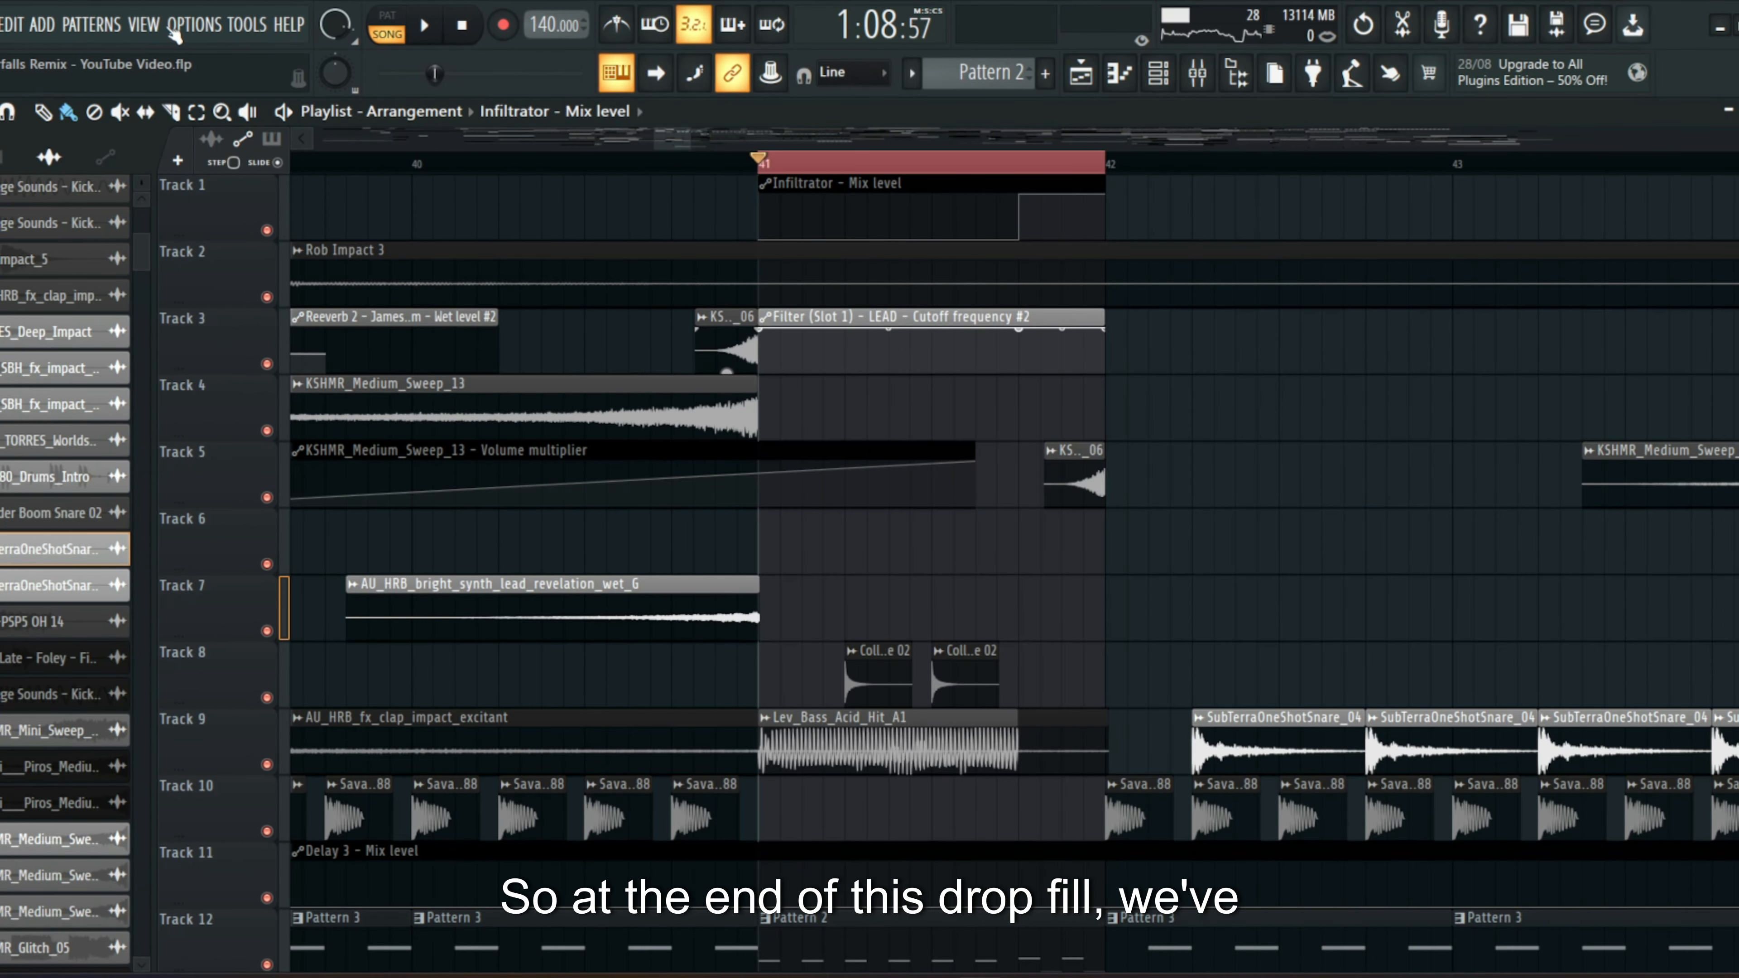
- Open the Infiltrator effect on the LEAD mixer track and play the bar 41 drop fill with it
click(145, 25)
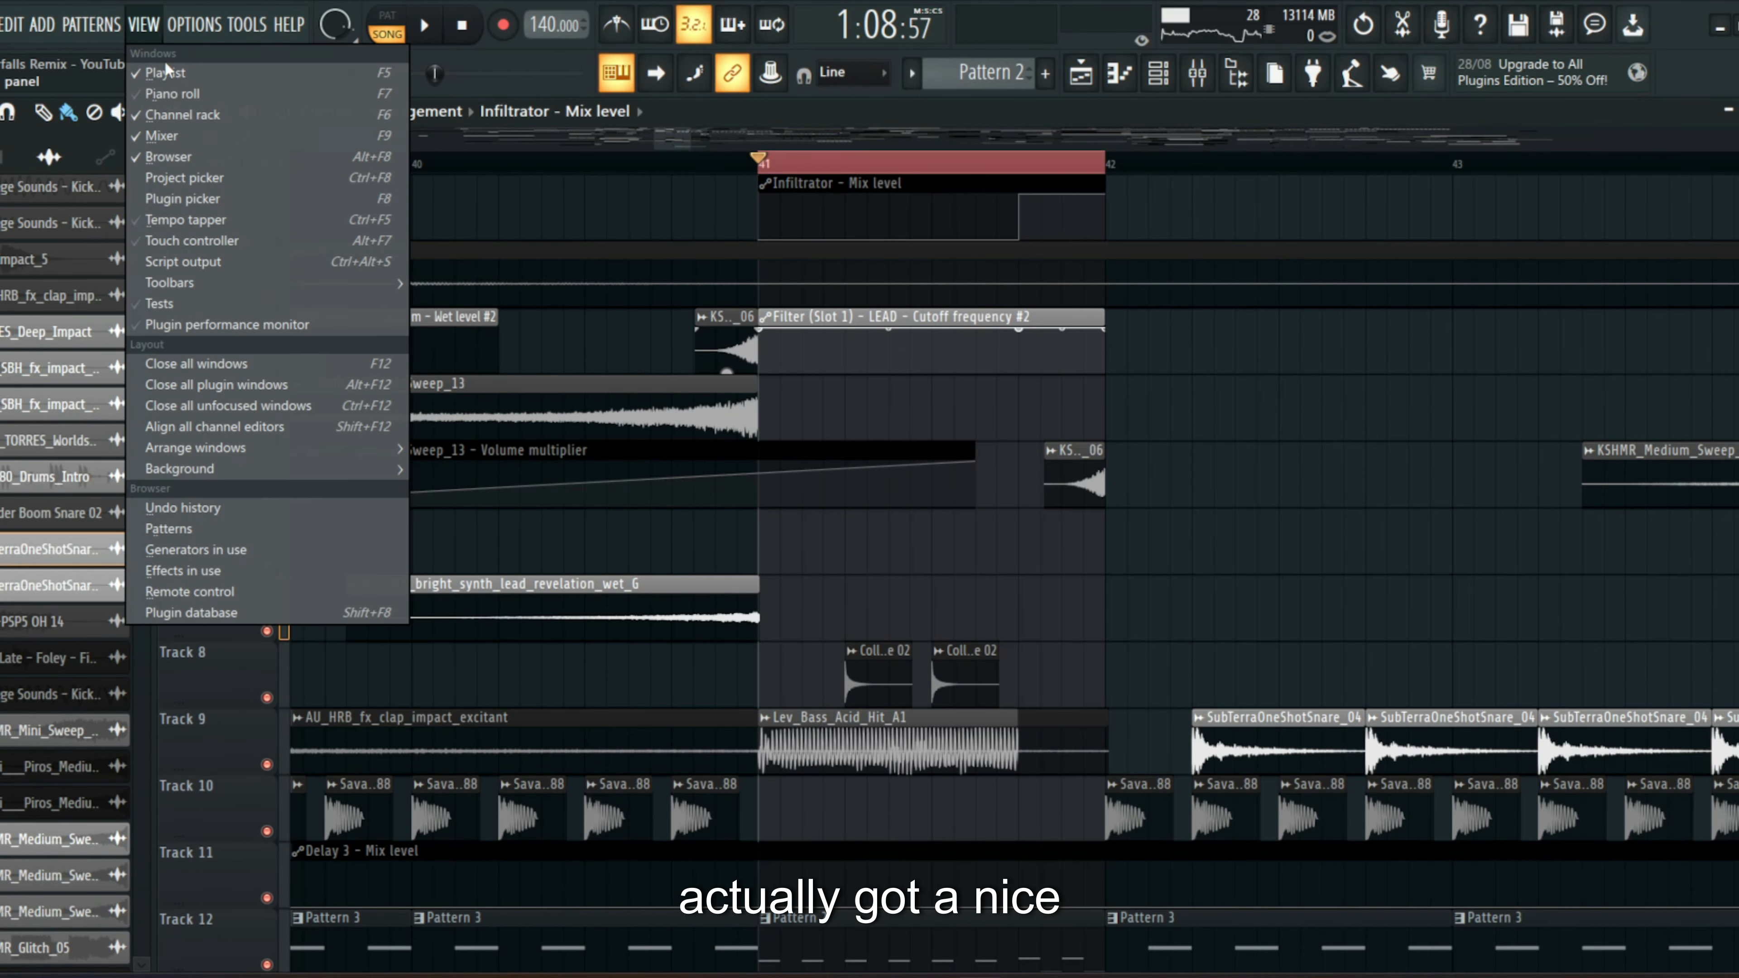
click(209, 140)
drag(979, 264, 1004, 327)
scroll(1076, 169, up, 4)
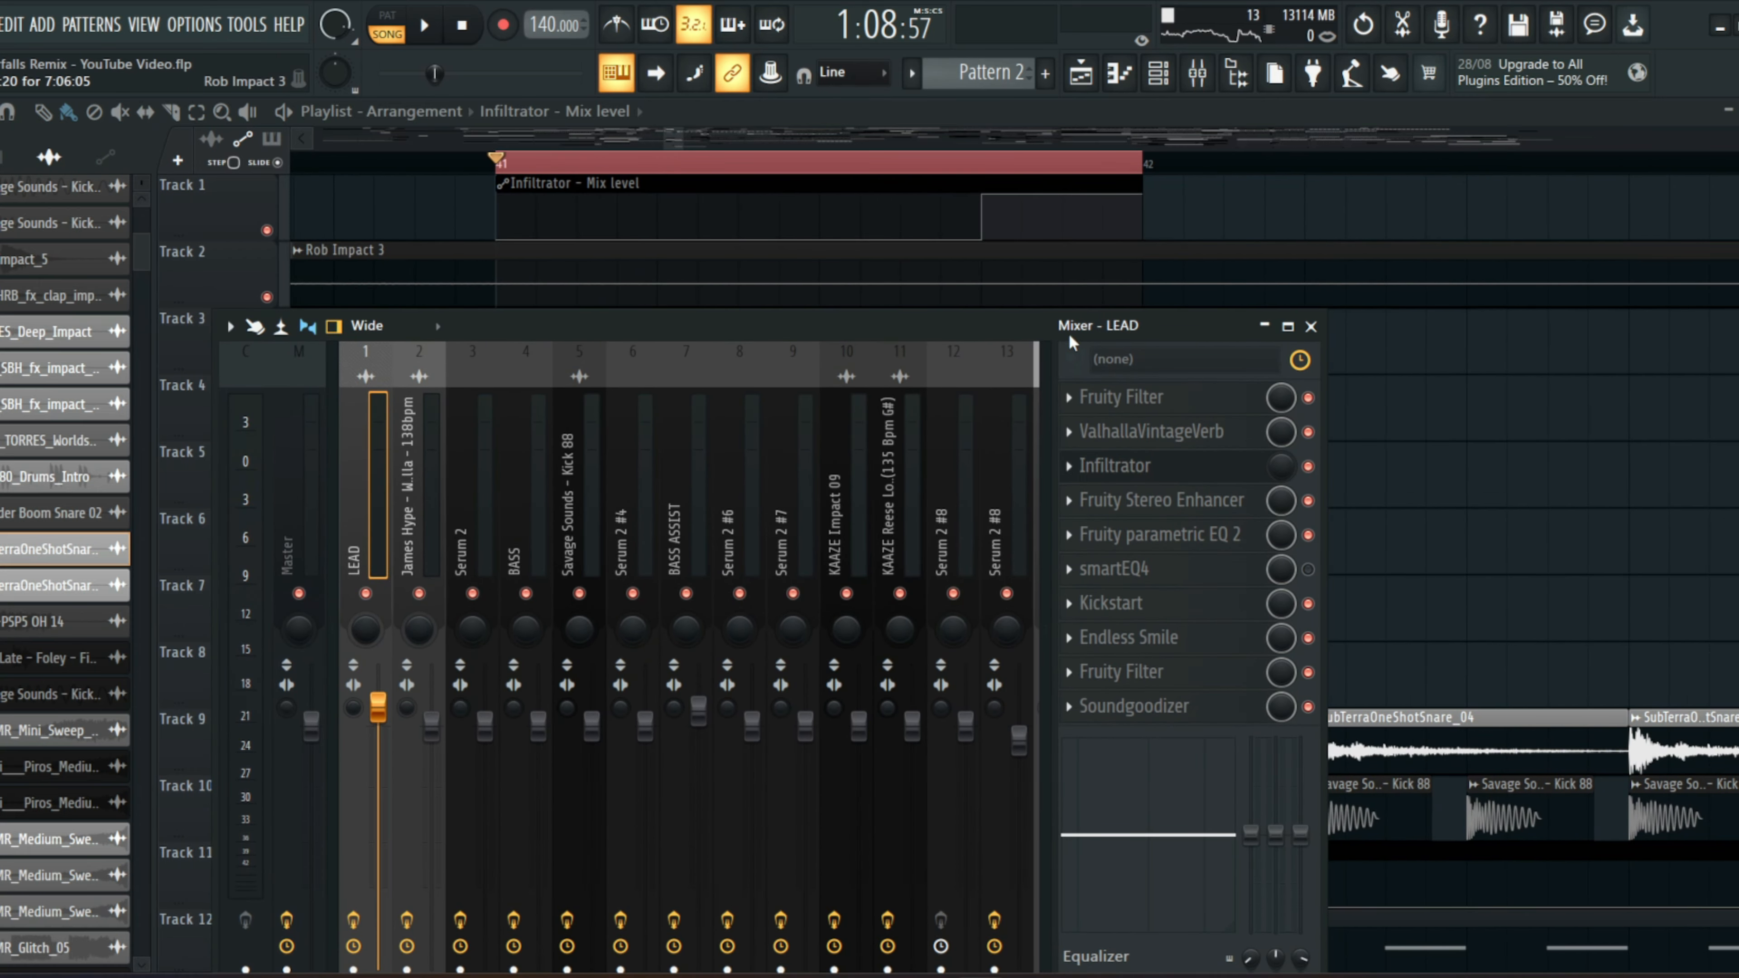
click(1173, 466)
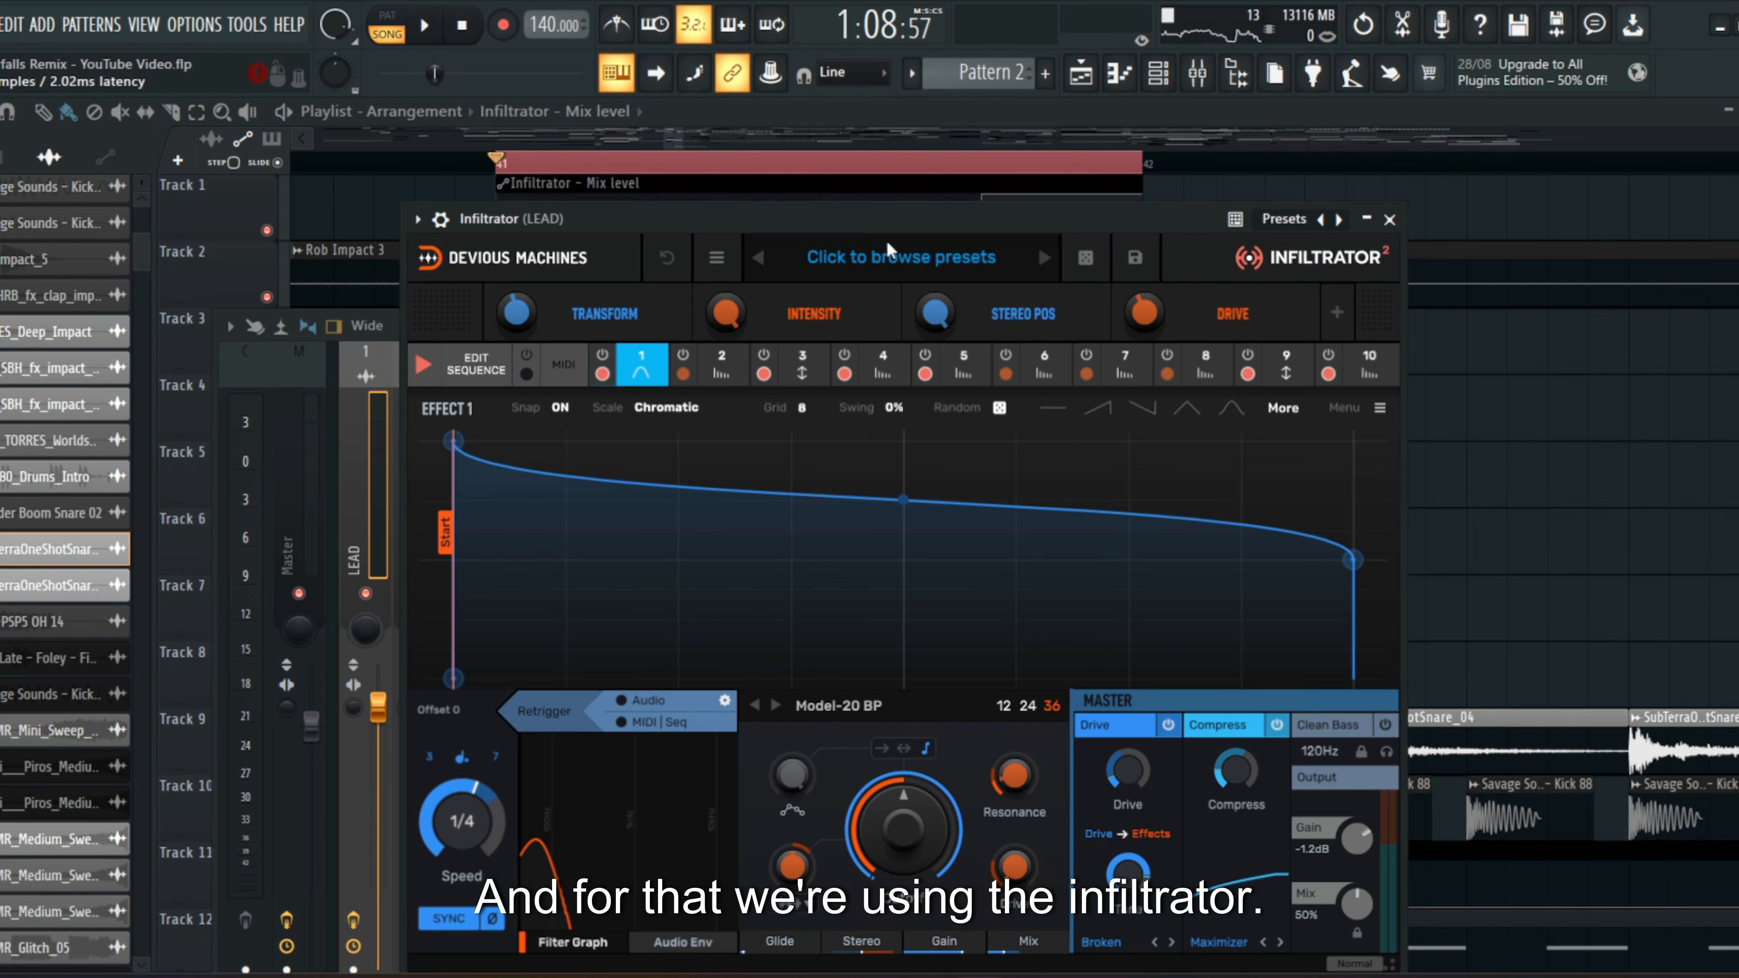
drag(887, 240, 865, 195)
key(space)
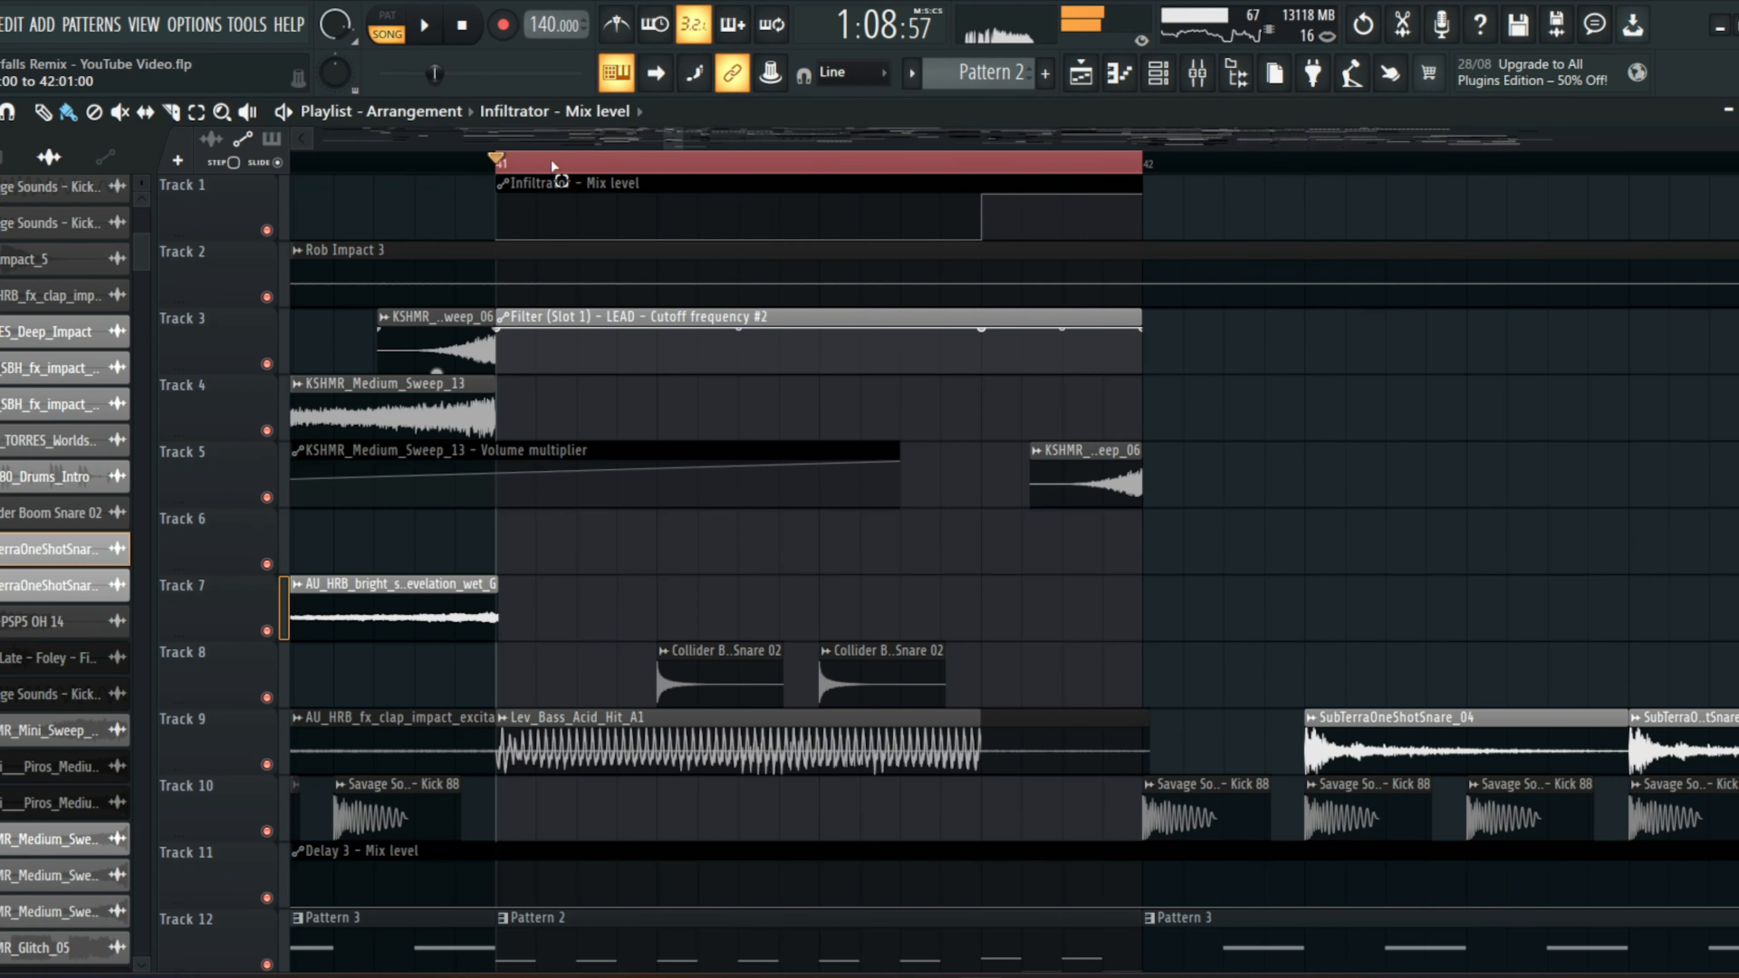
- Select the last beat before bar 42 and play the fill elements on Tracks 37, 39 and 44
drag(1138, 164, 1119, 165)
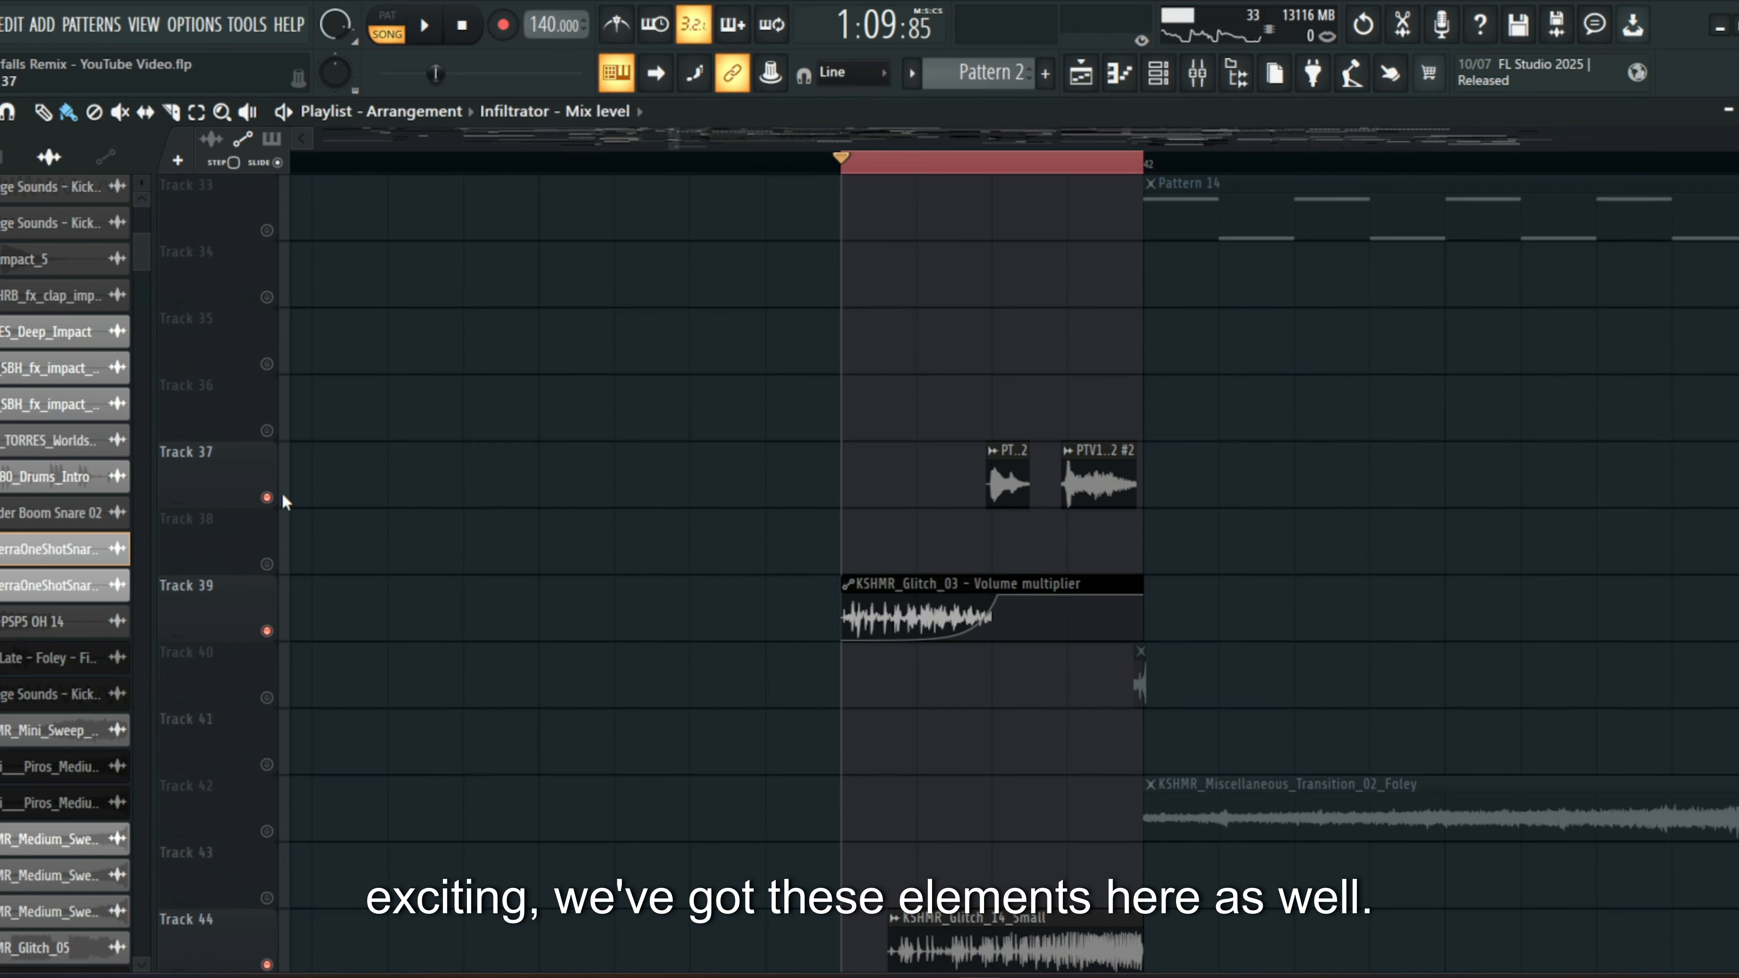
key(space)
scroll(1292, 586, down, 2)
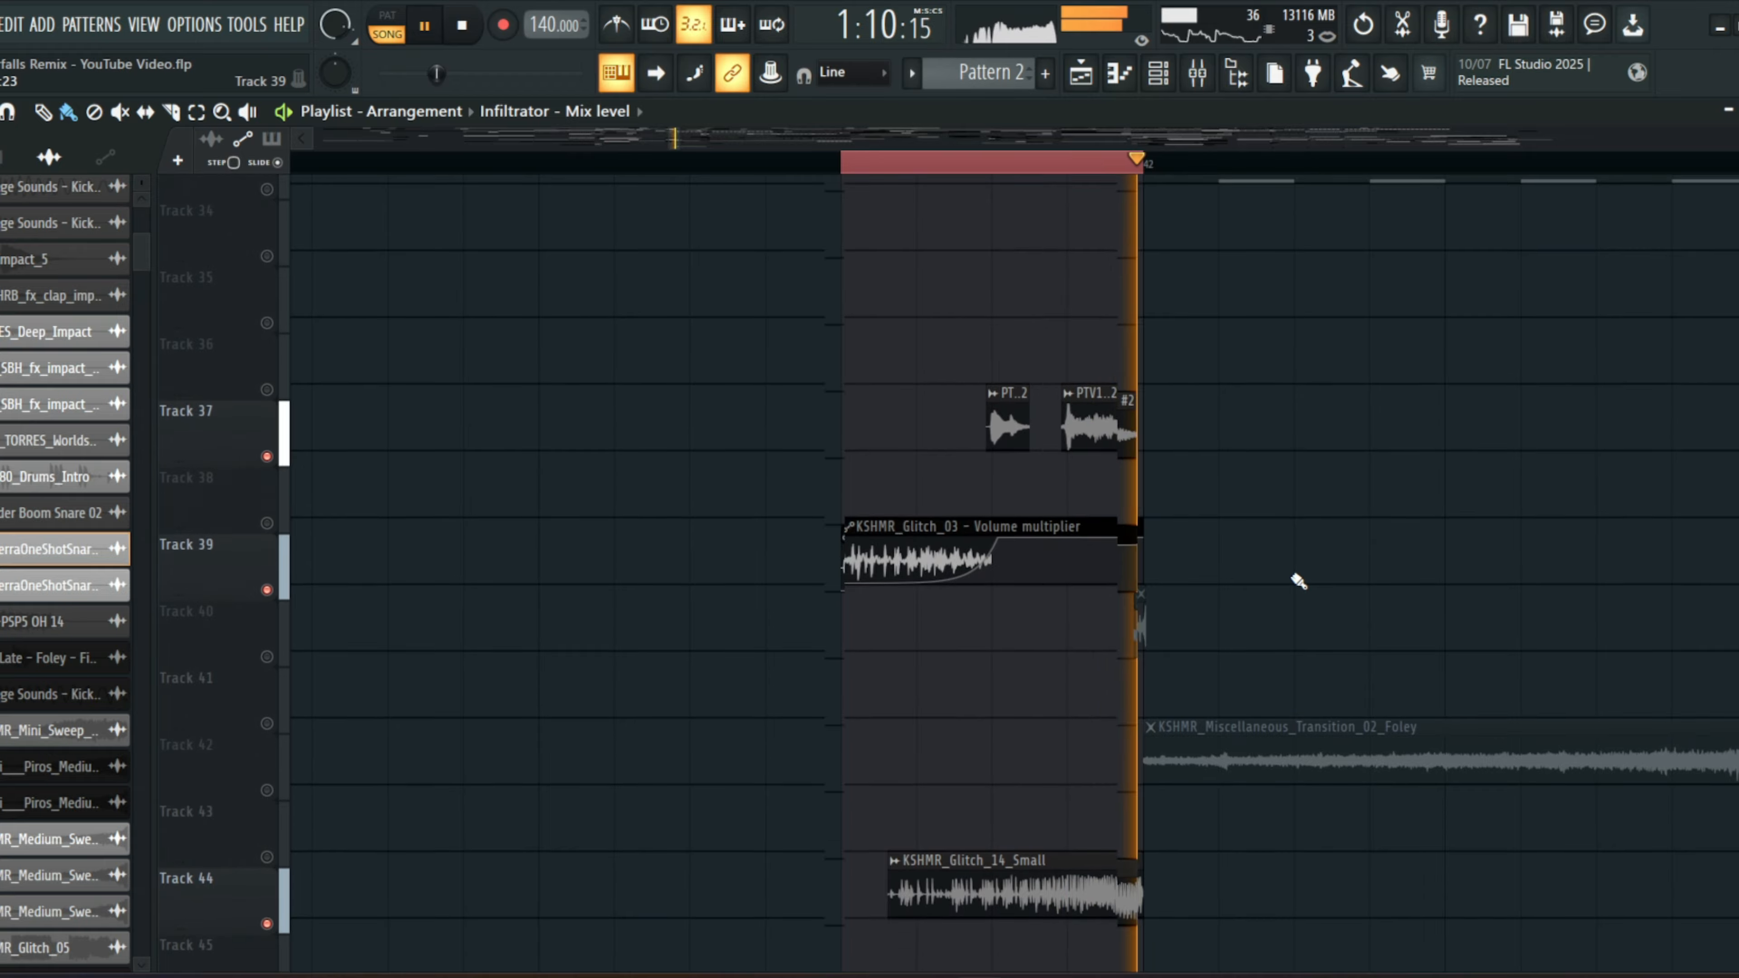
key(space)
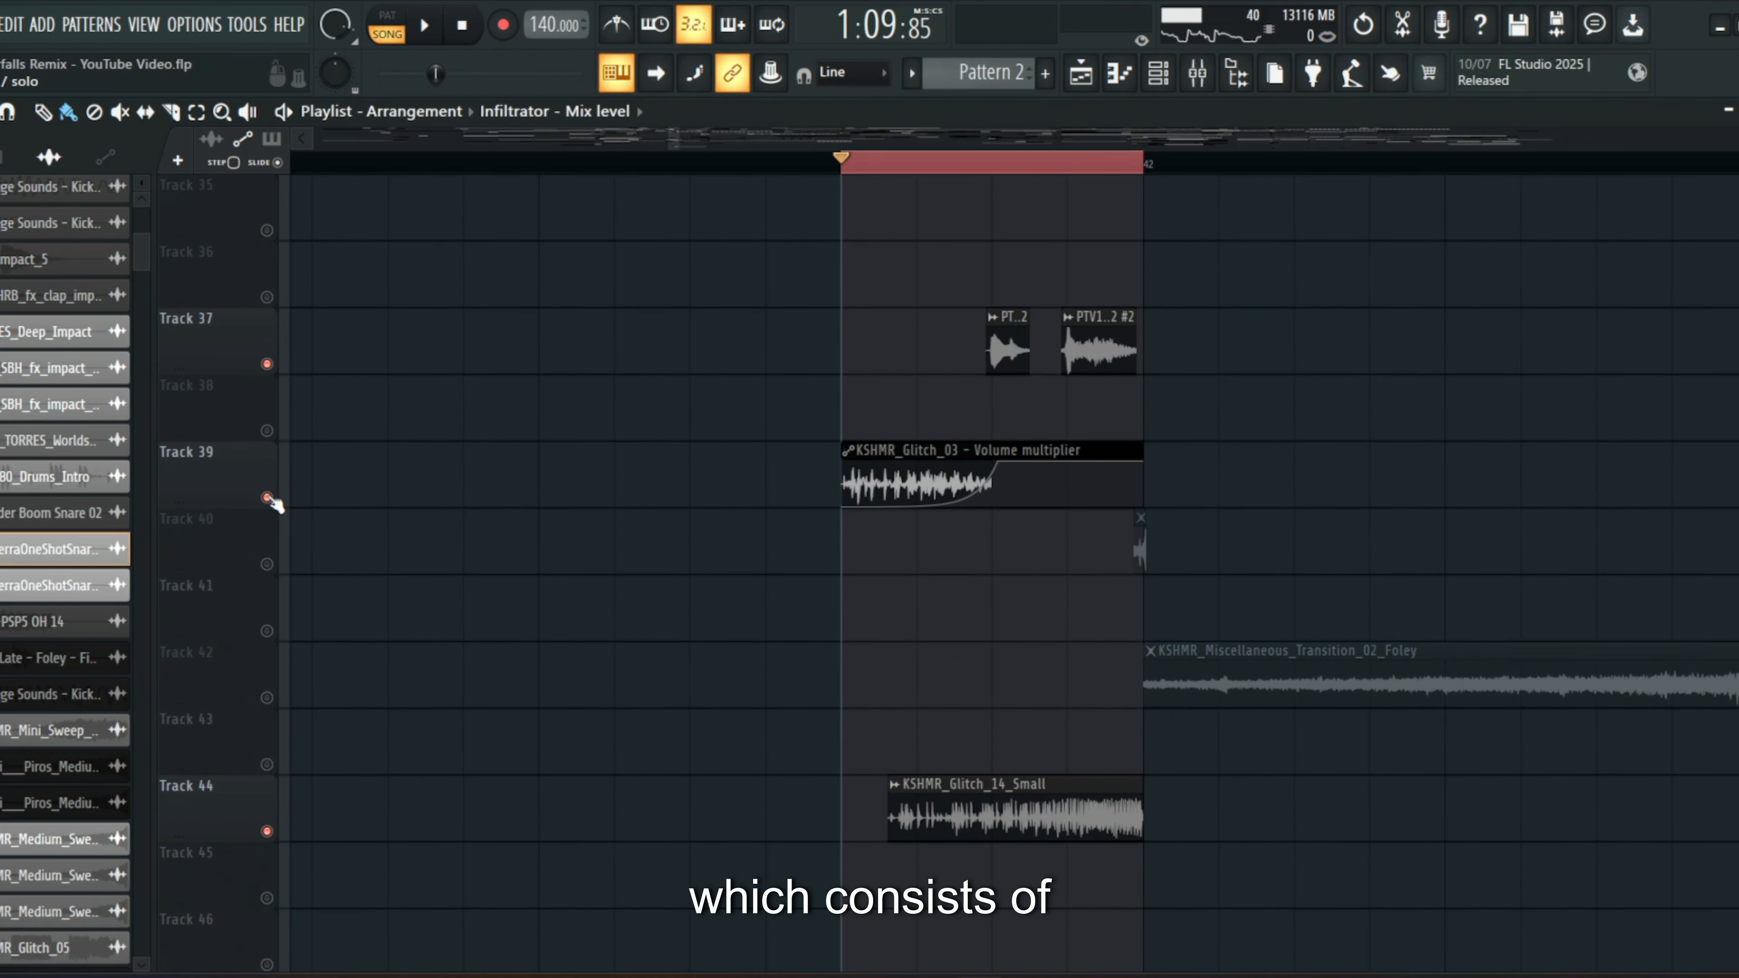
- Mute Tracks 39 and 44, leaving only the two clips on Track 37 active
click(269, 498)
click(267, 831)
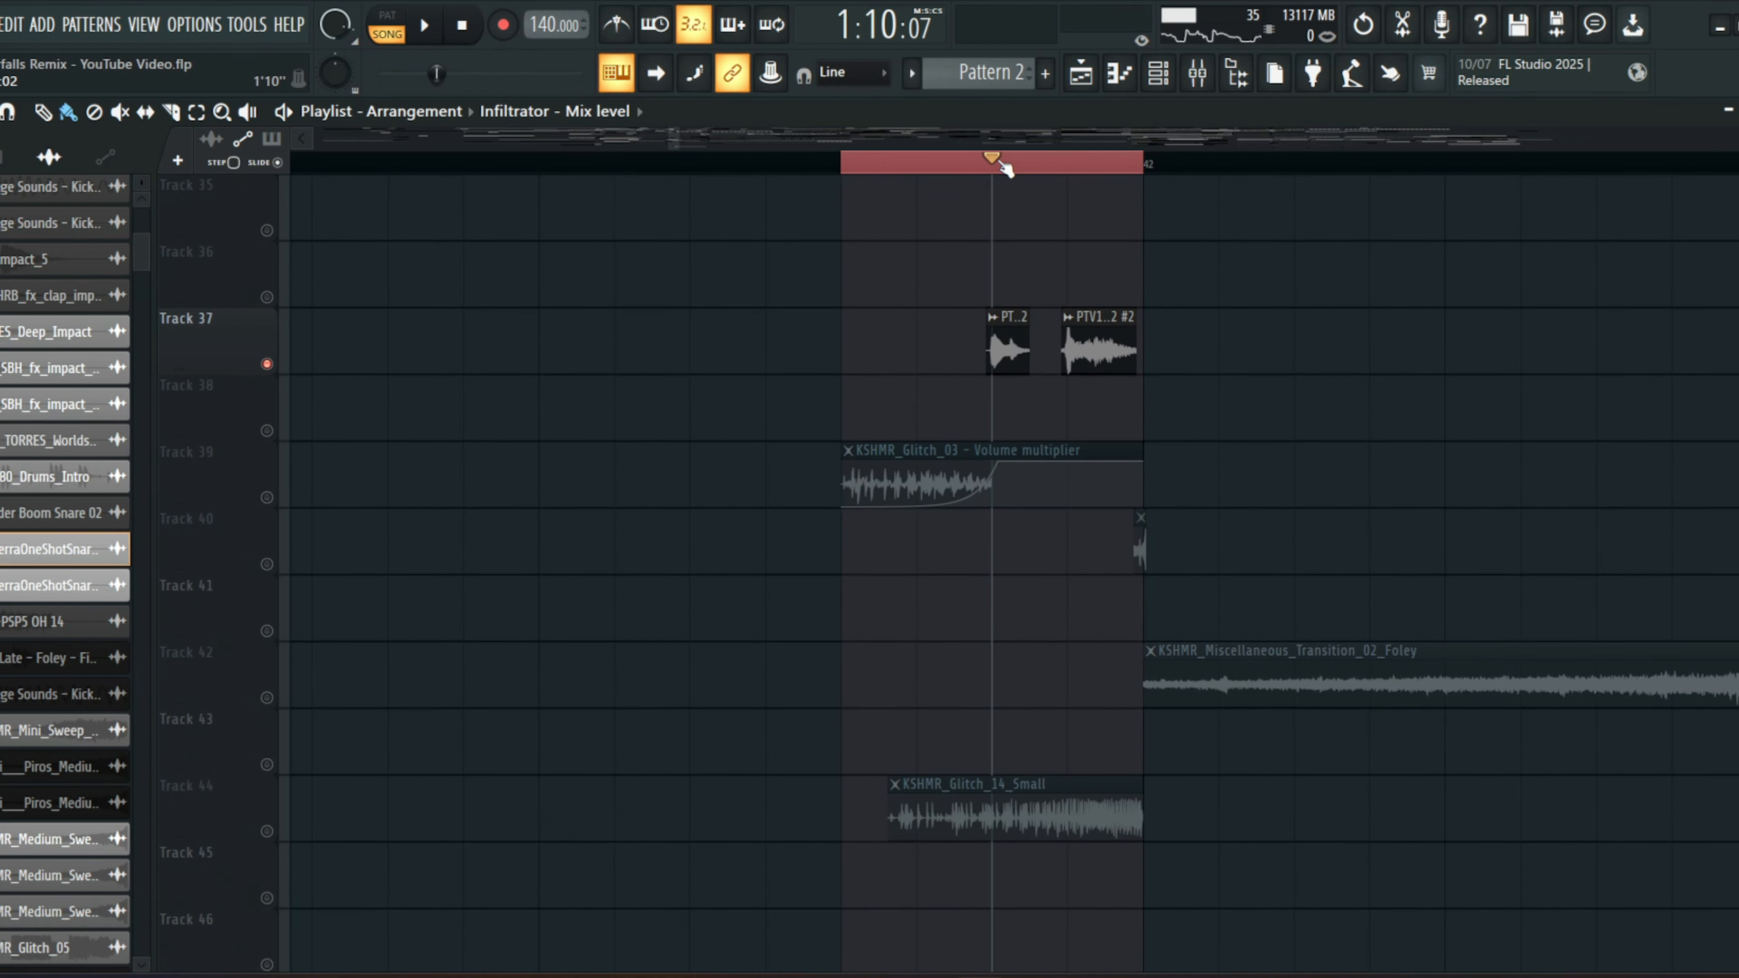
- Open the PTV1_Glitch_Fill_132_02 #2 sample on Track 37 and play its two clips in the bar 41 fill on their own
scroll(993, 335, up, 3)
double_click(1018, 339)
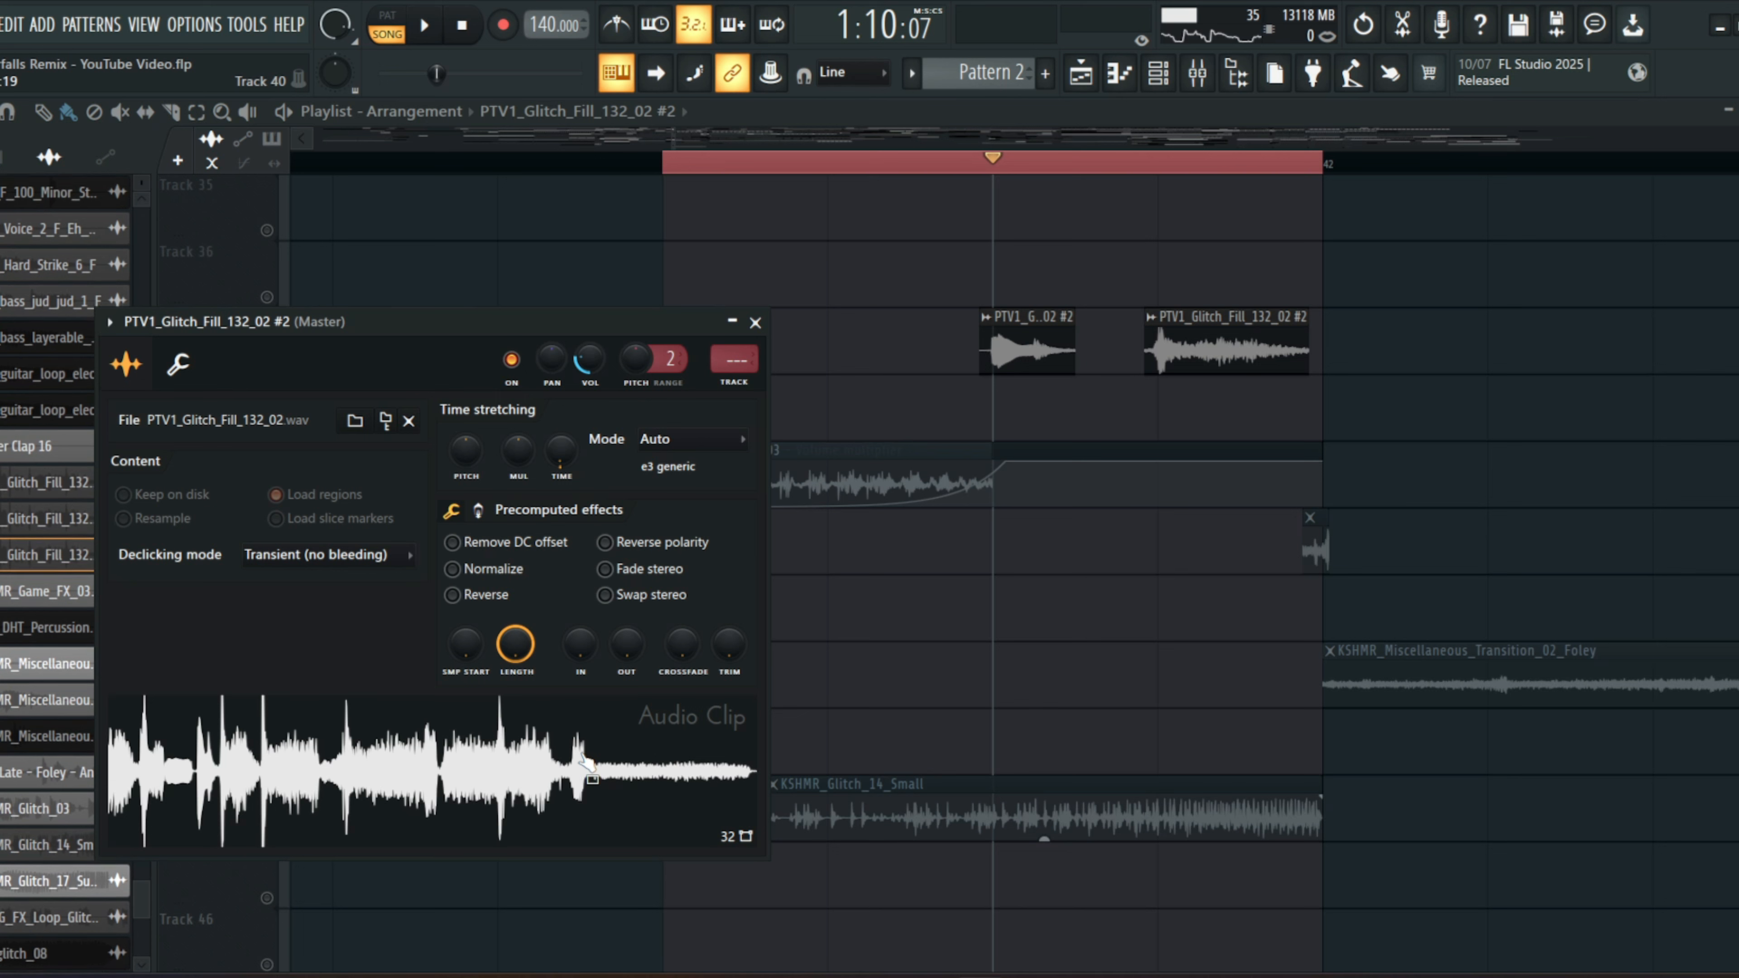
click(583, 757)
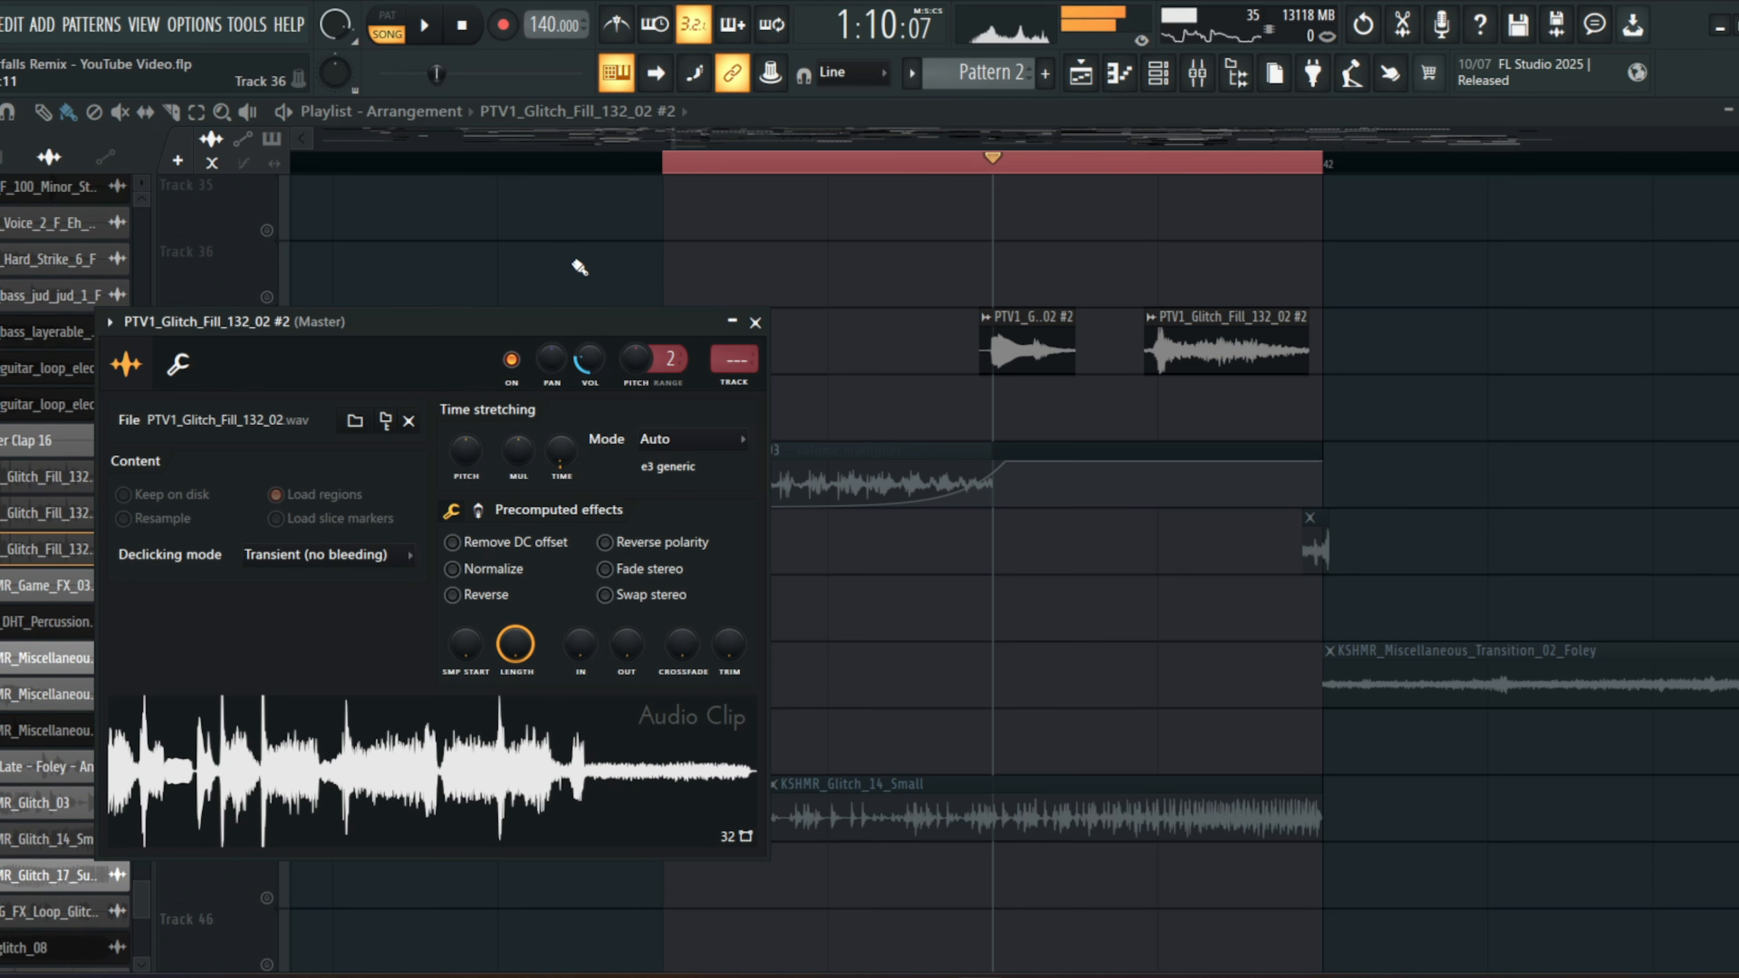
click(1136, 122)
key(space)
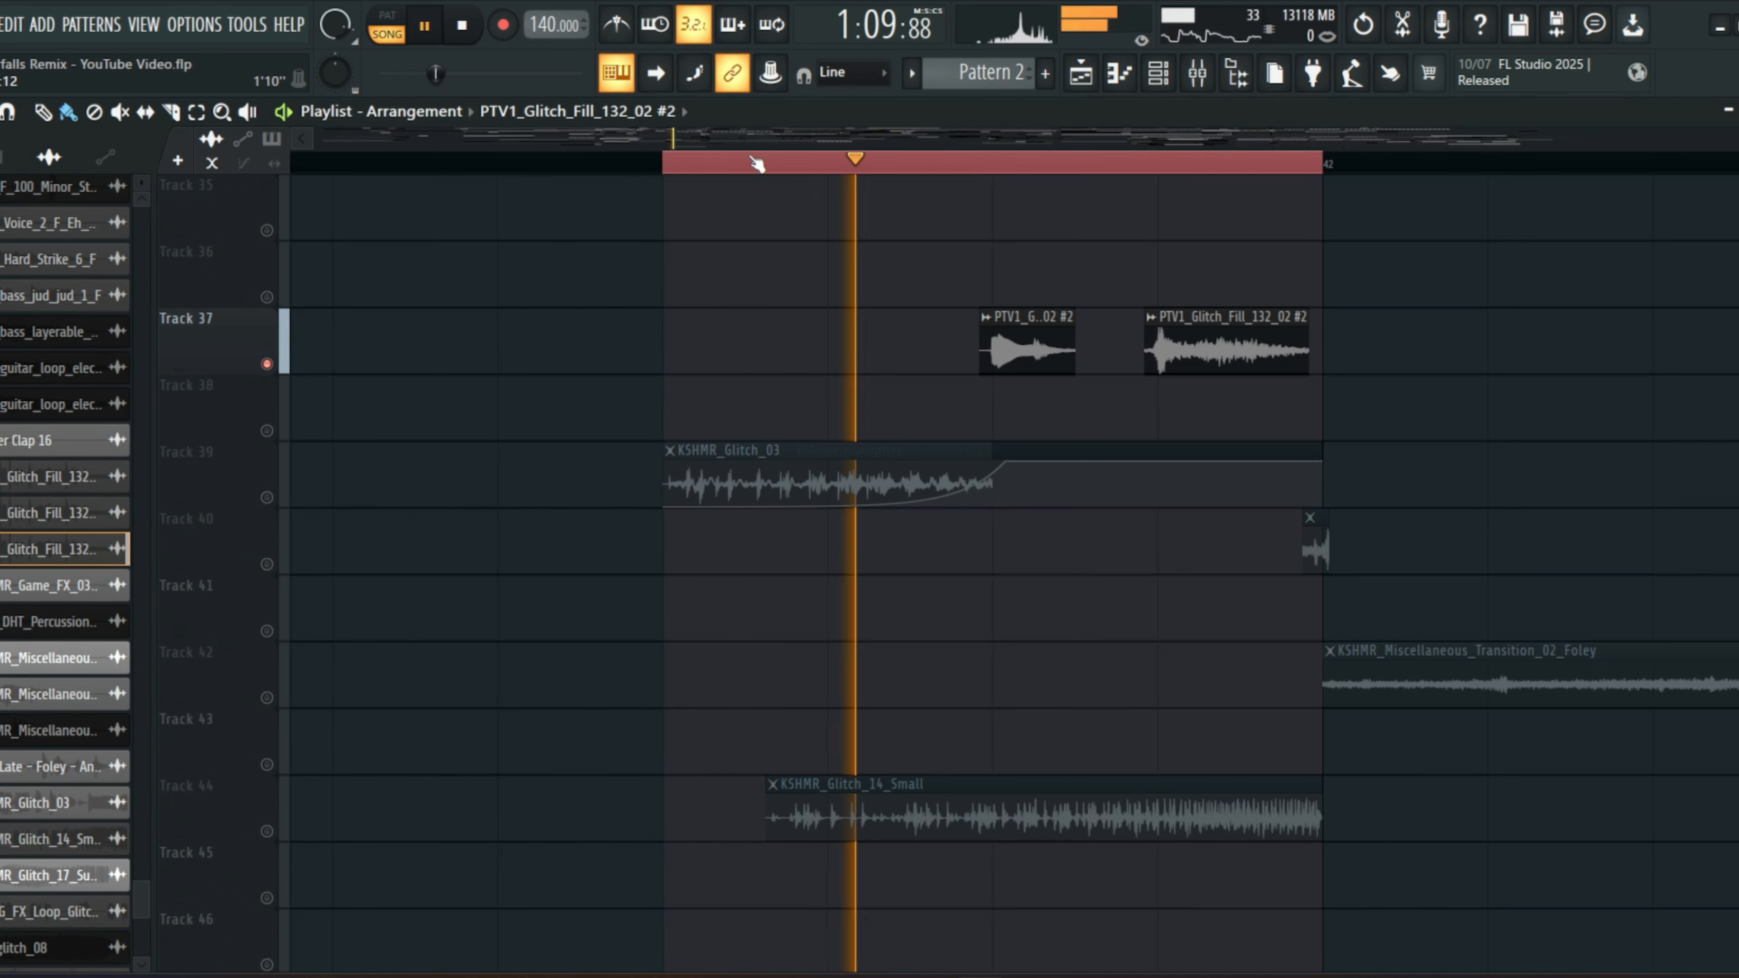
key(space)
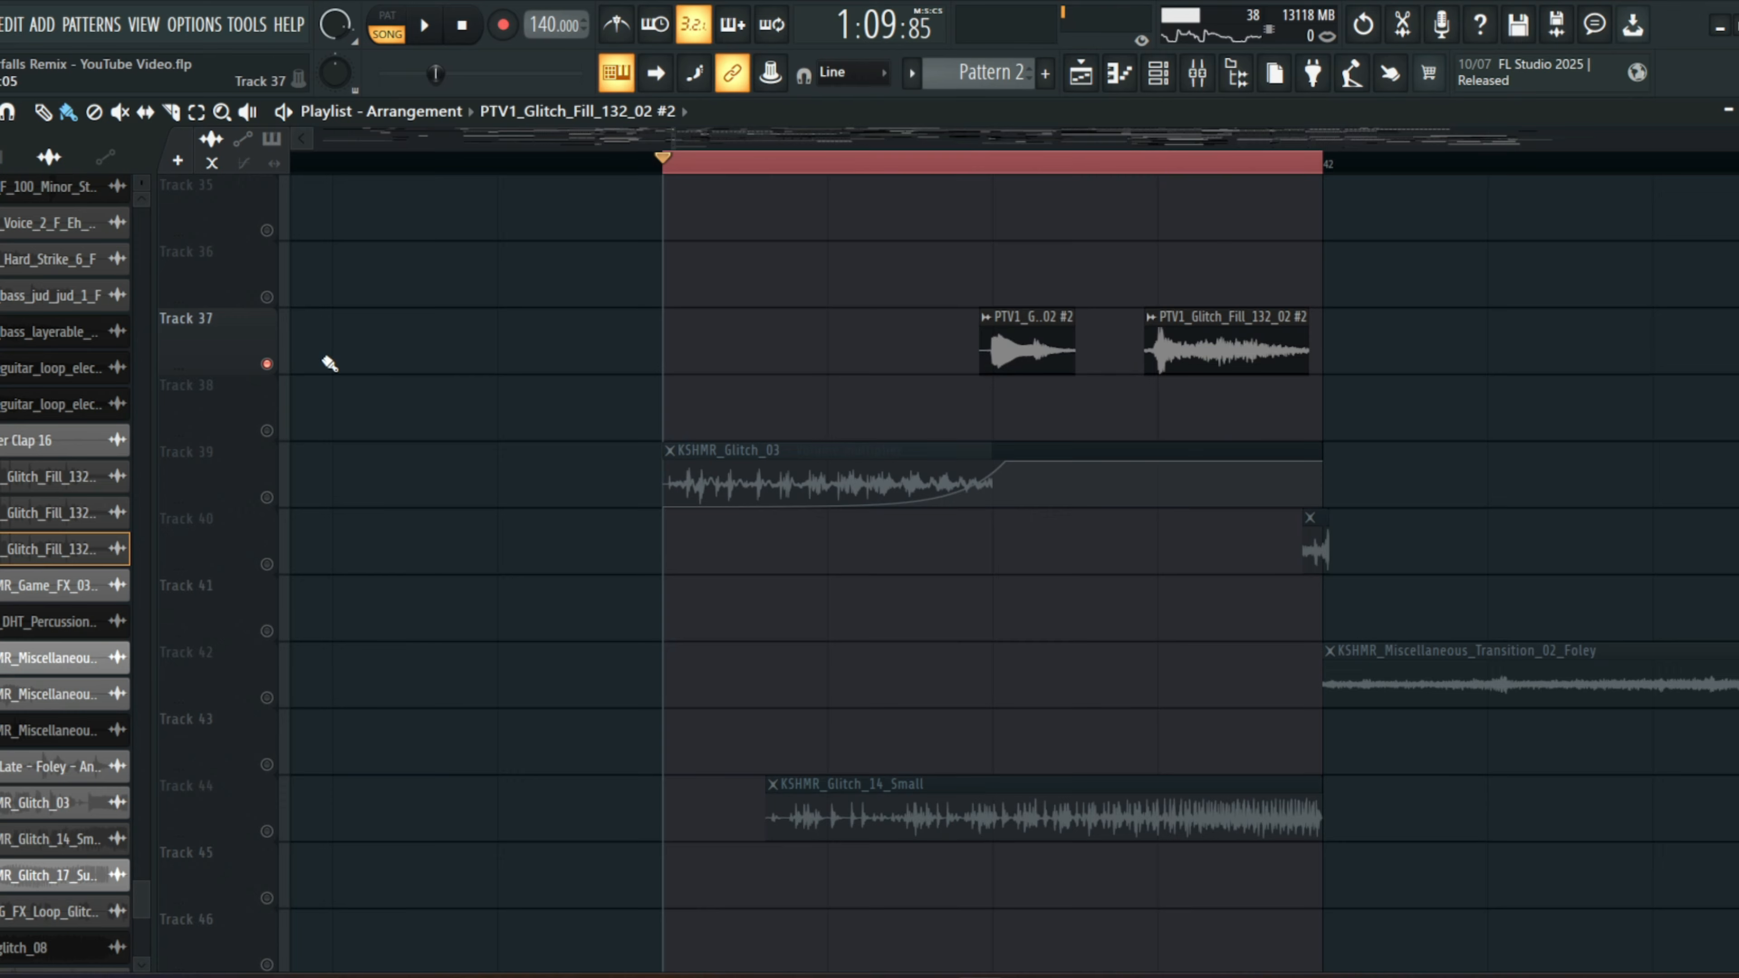
- Check the KSHMR_Glitch_14_Small clip, and play the bar 41 fill with Tracks 37, 39 and 44 together and in the full mix
double_click(890, 815)
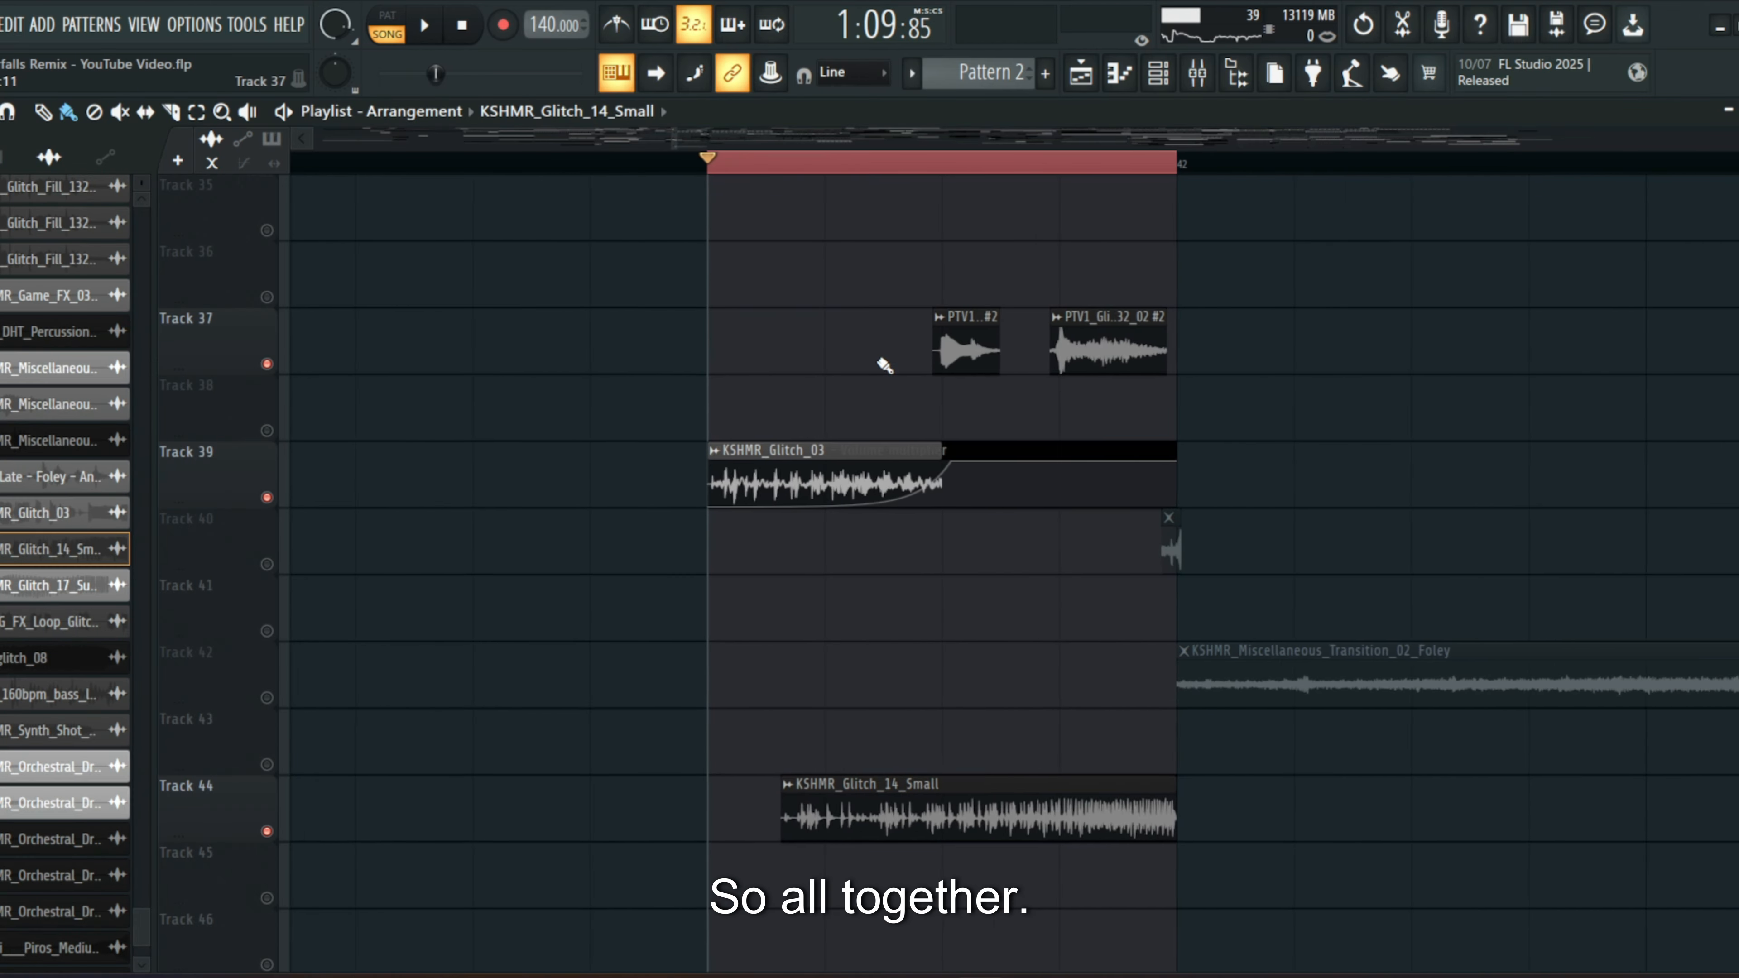
key(space)
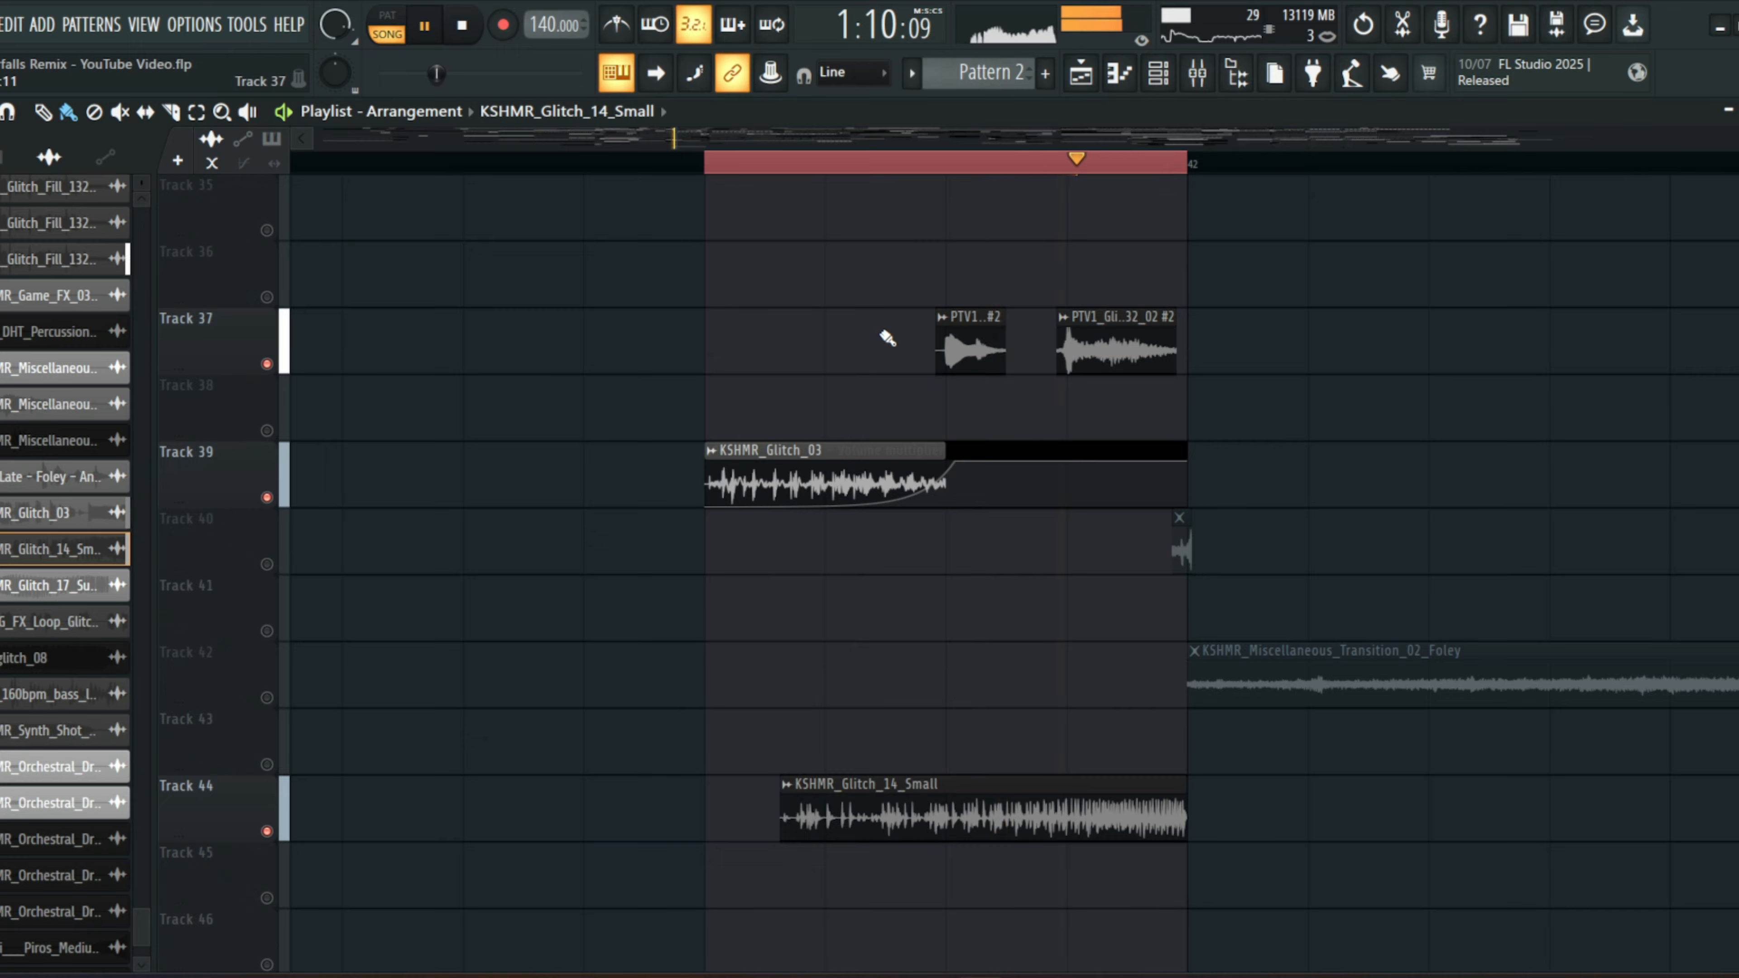
key(space)
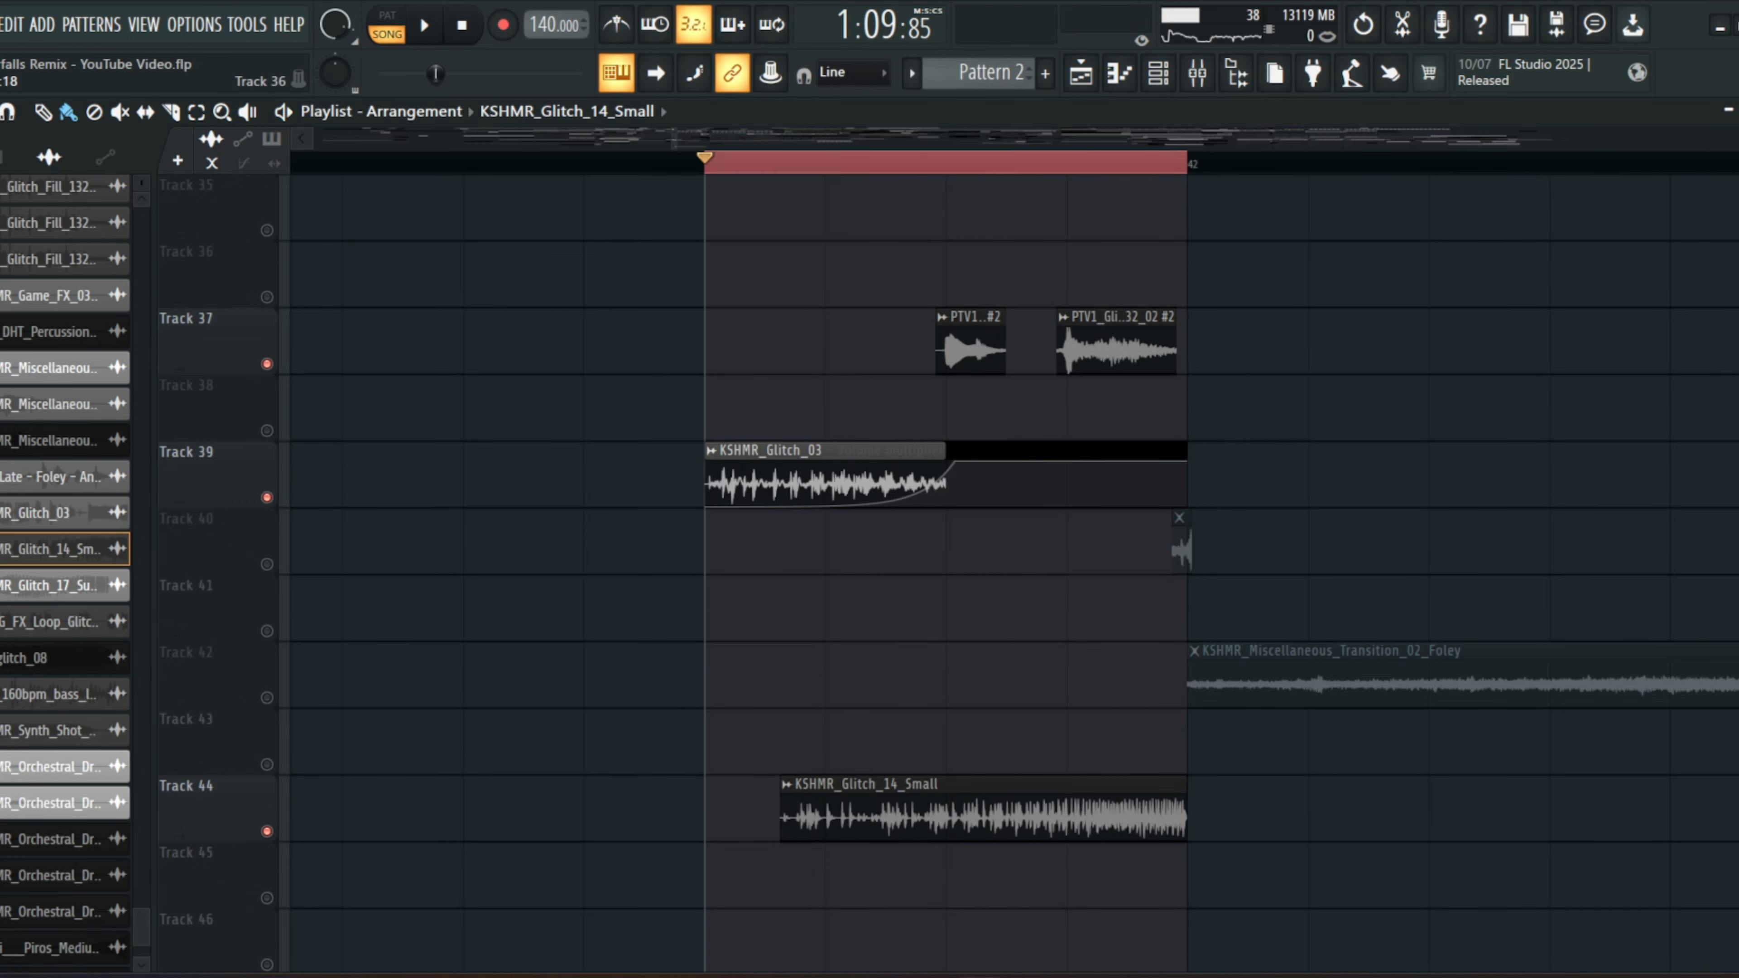
scroll(1013, 573, up, 12)
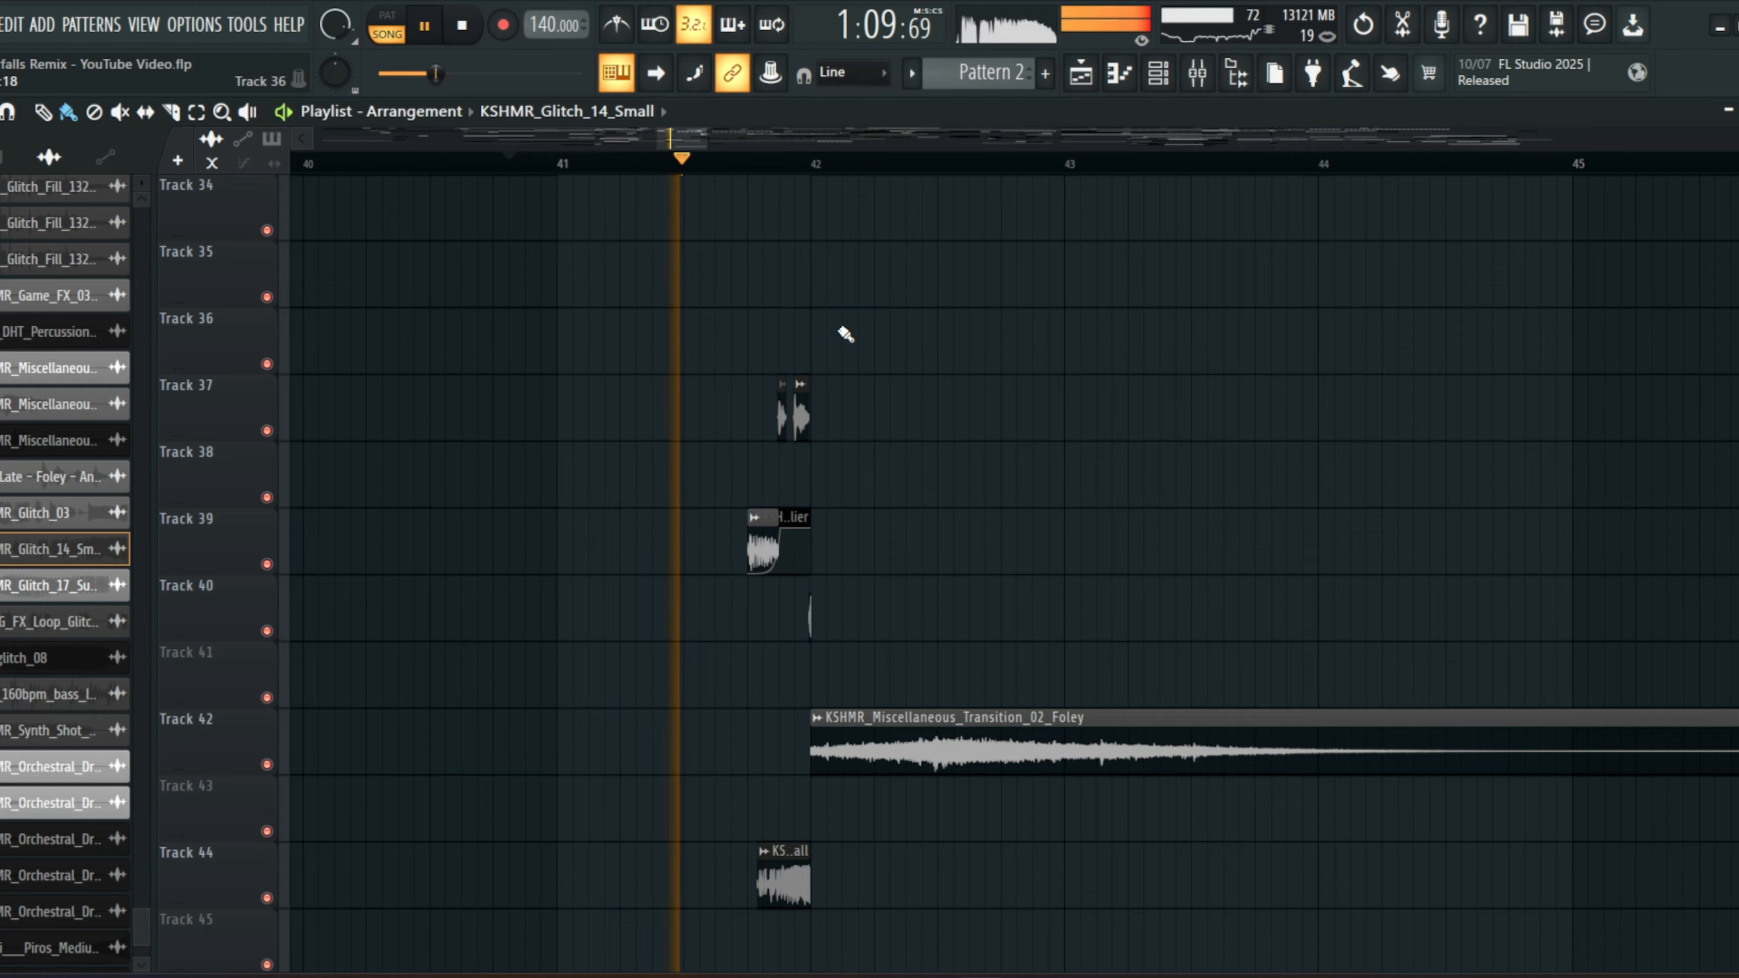
key(space)
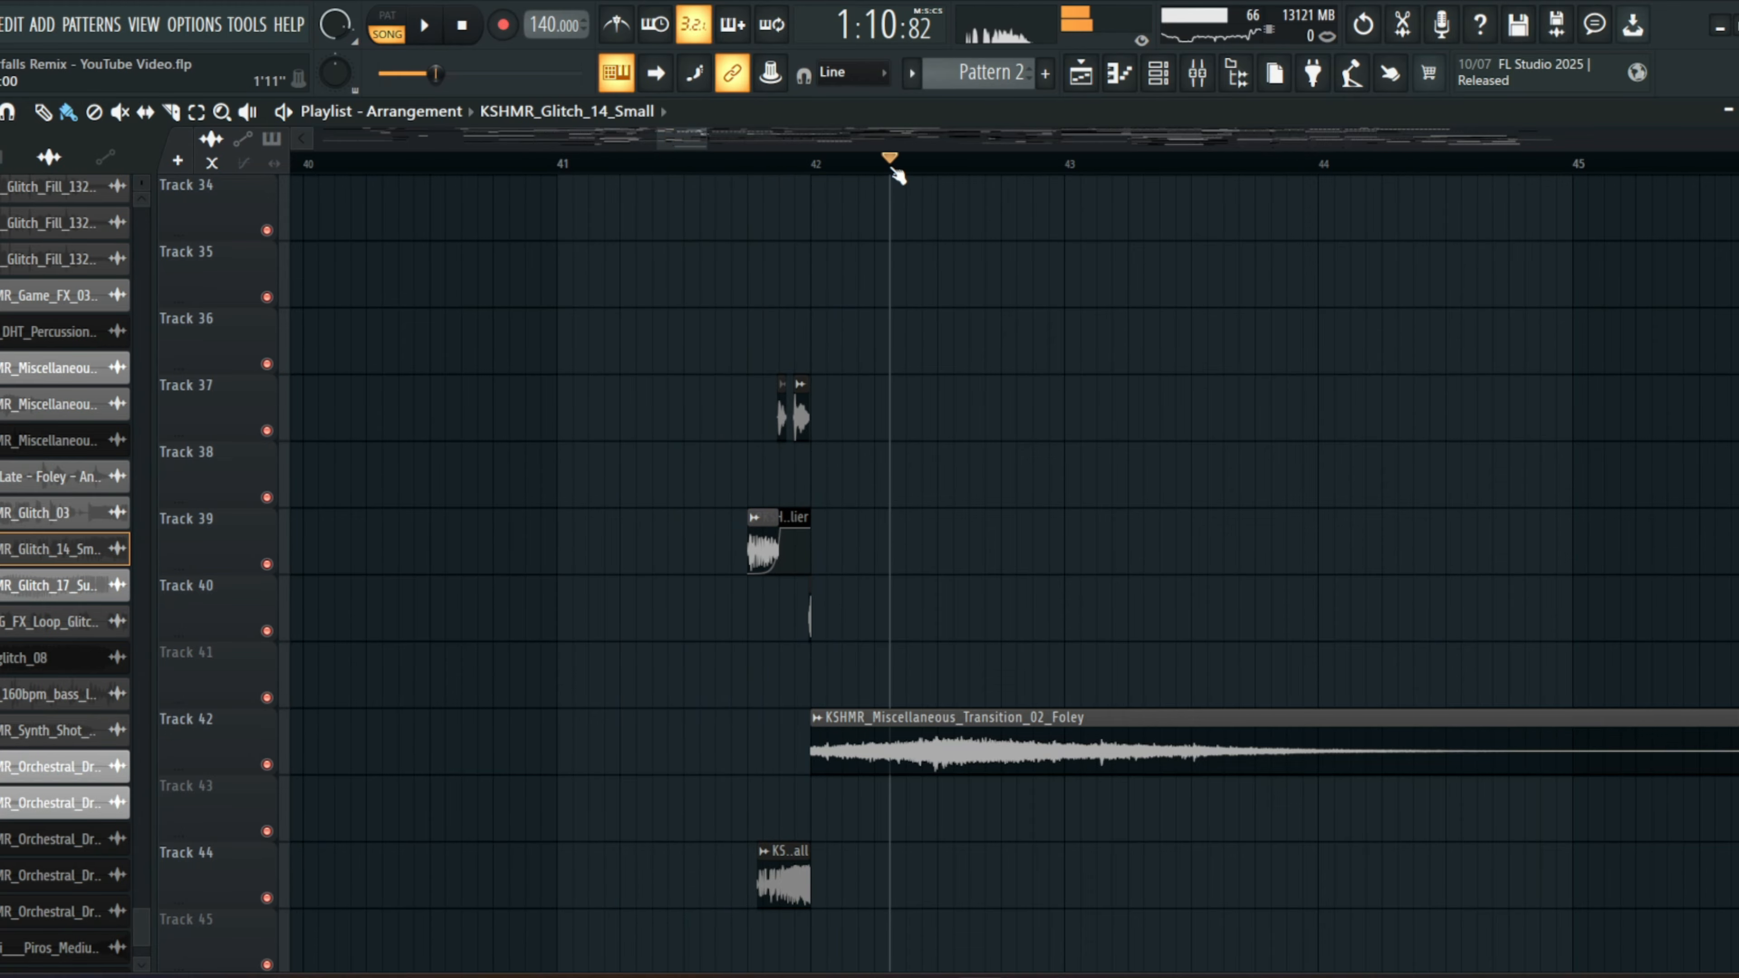
- Go to the second main lead at bar 46 and examine the notes of Pattern 2 in the Serum 2 #2 piano roll
scroll(702, 212, up, 12)
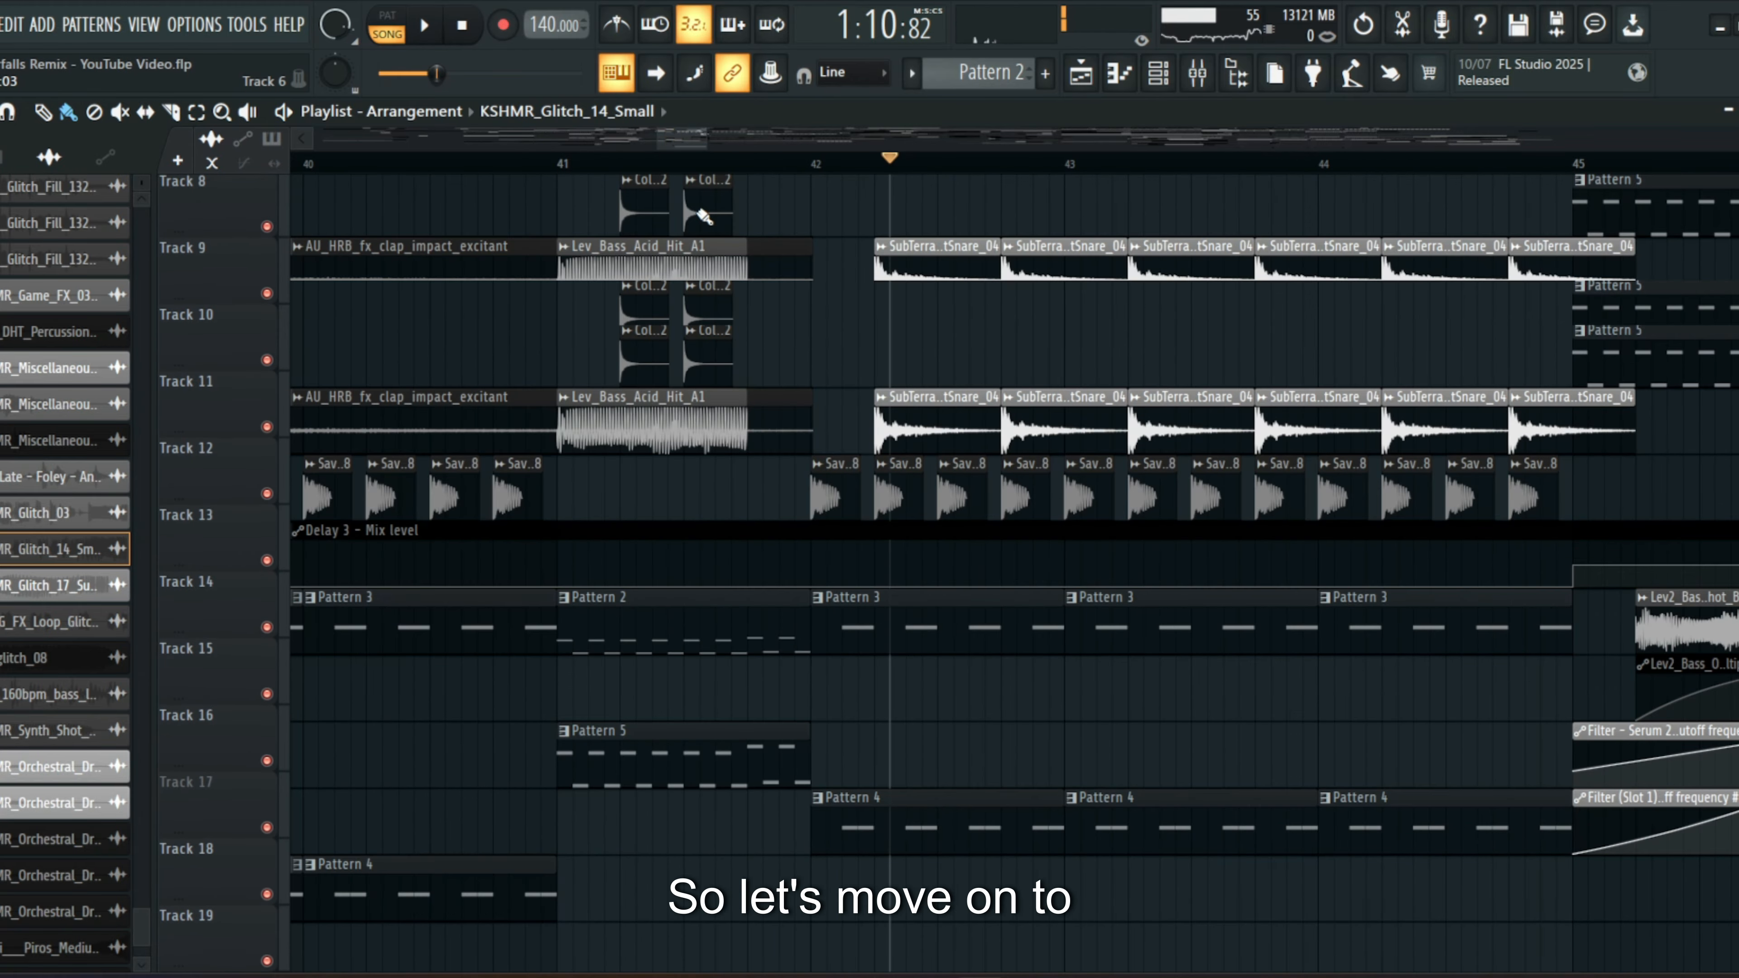
scroll(714, 145, down, 4)
drag(717, 144, 752, 137)
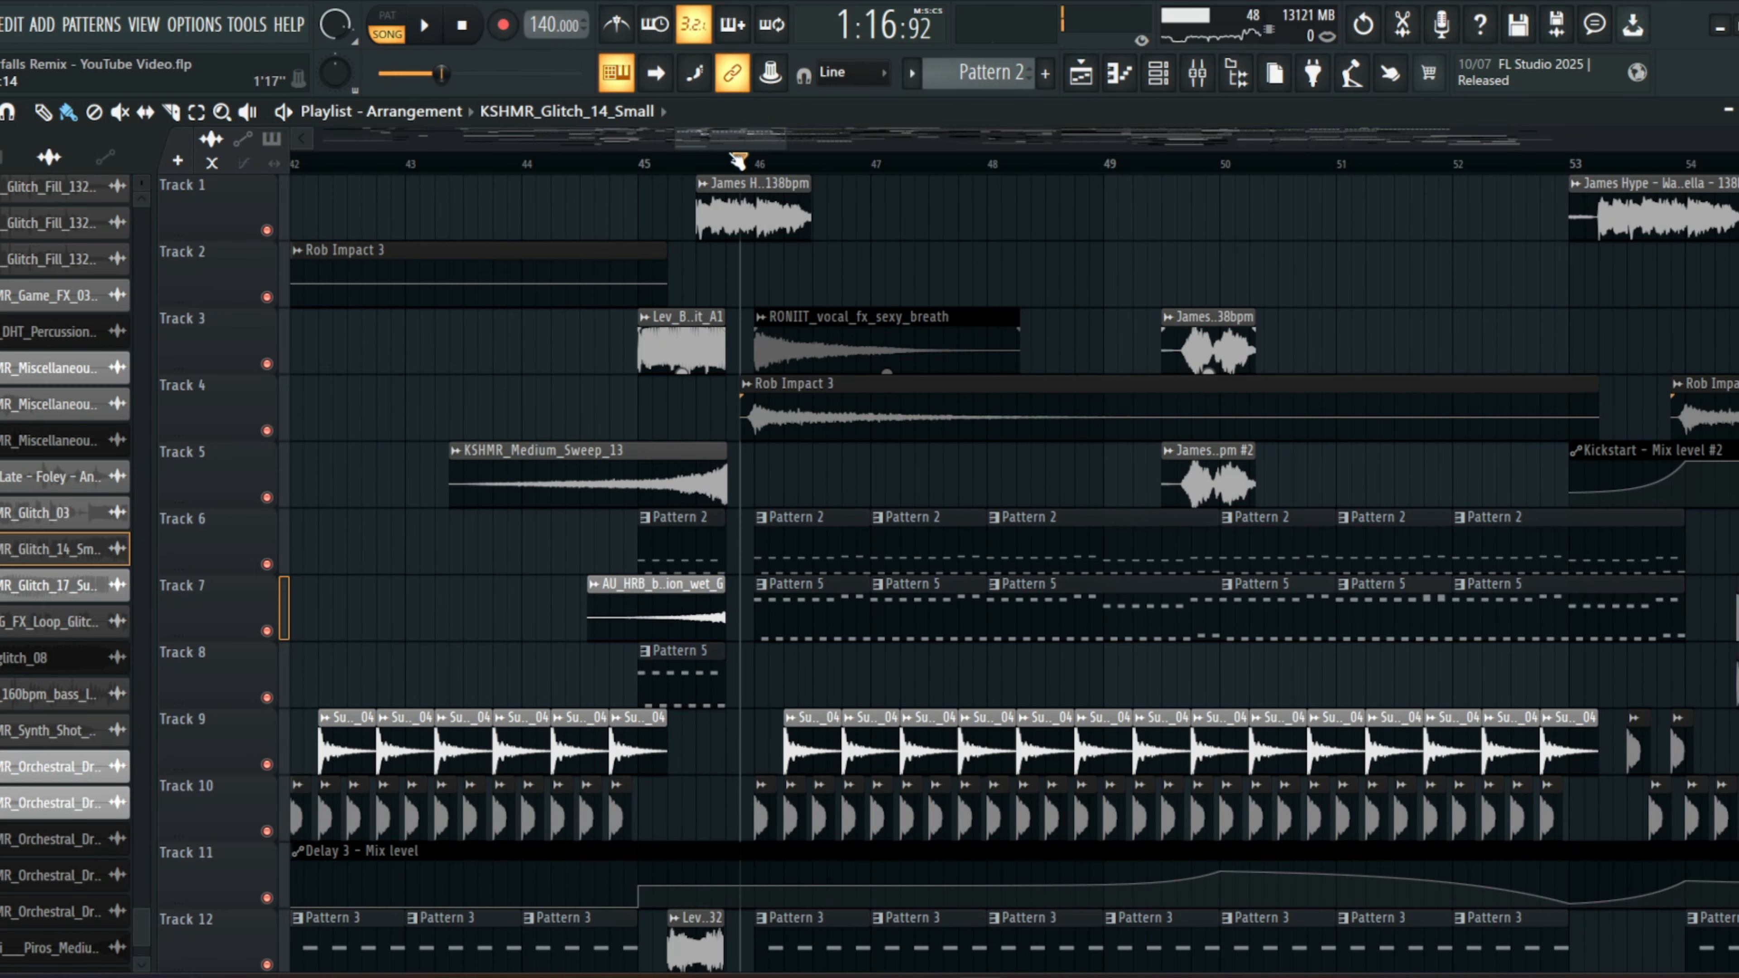
drag(733, 142, 740, 144)
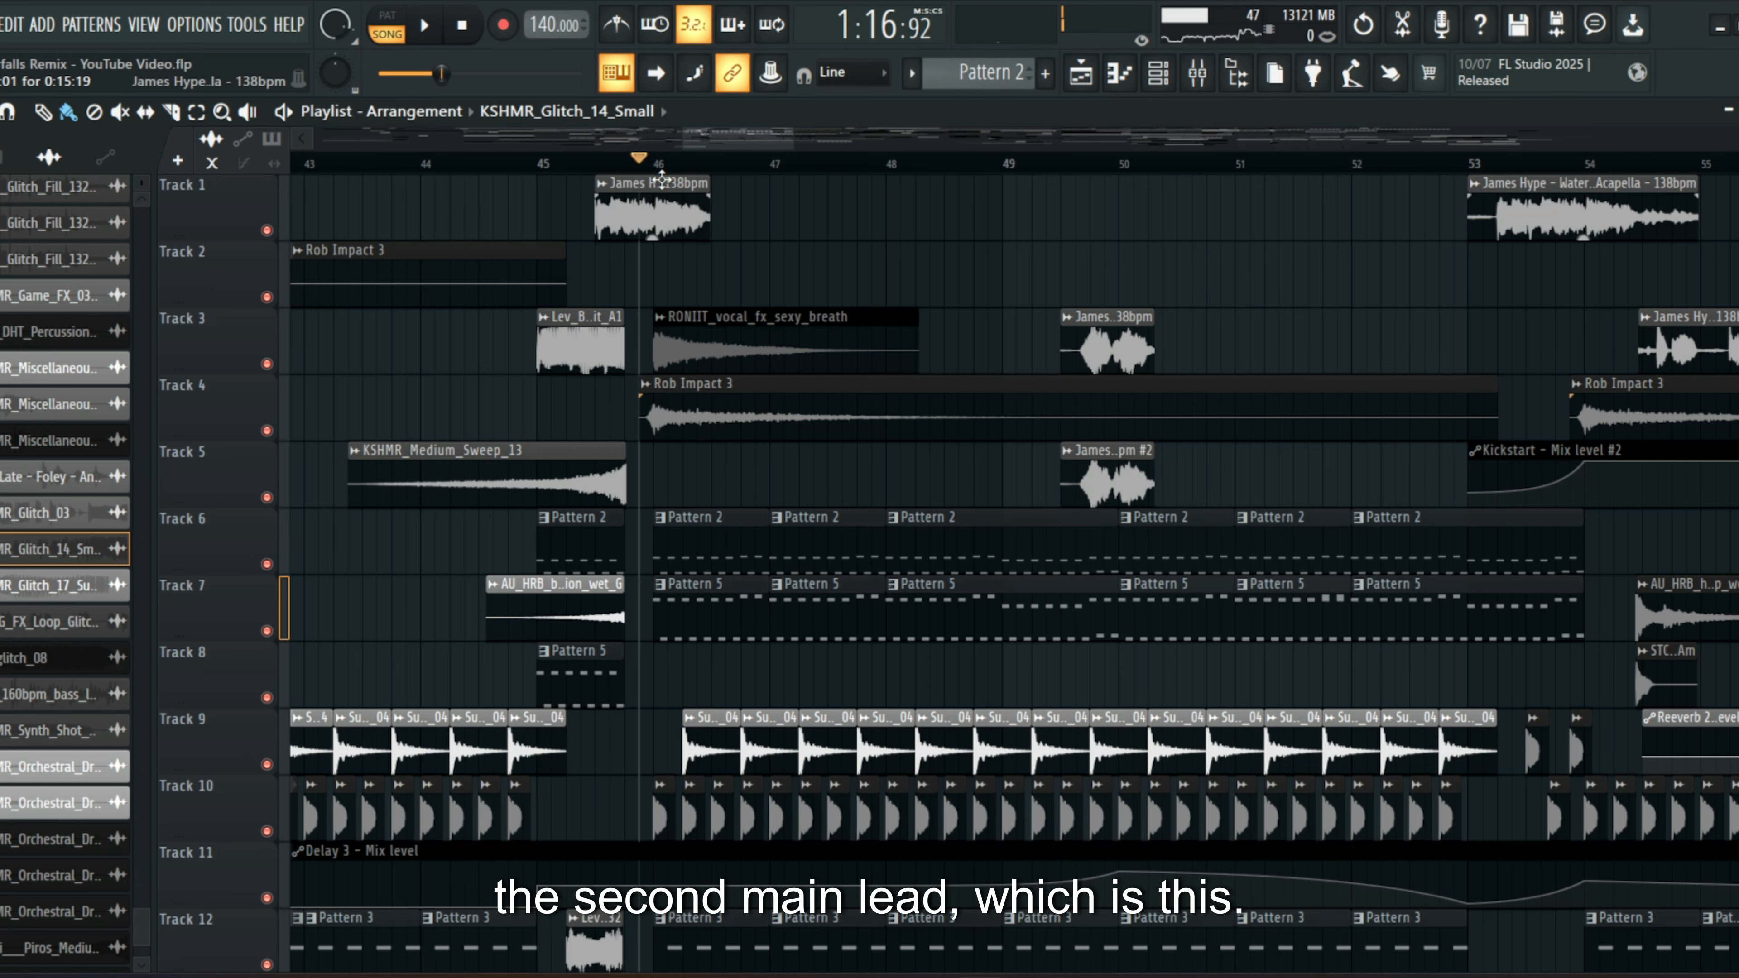
double_click(709, 533)
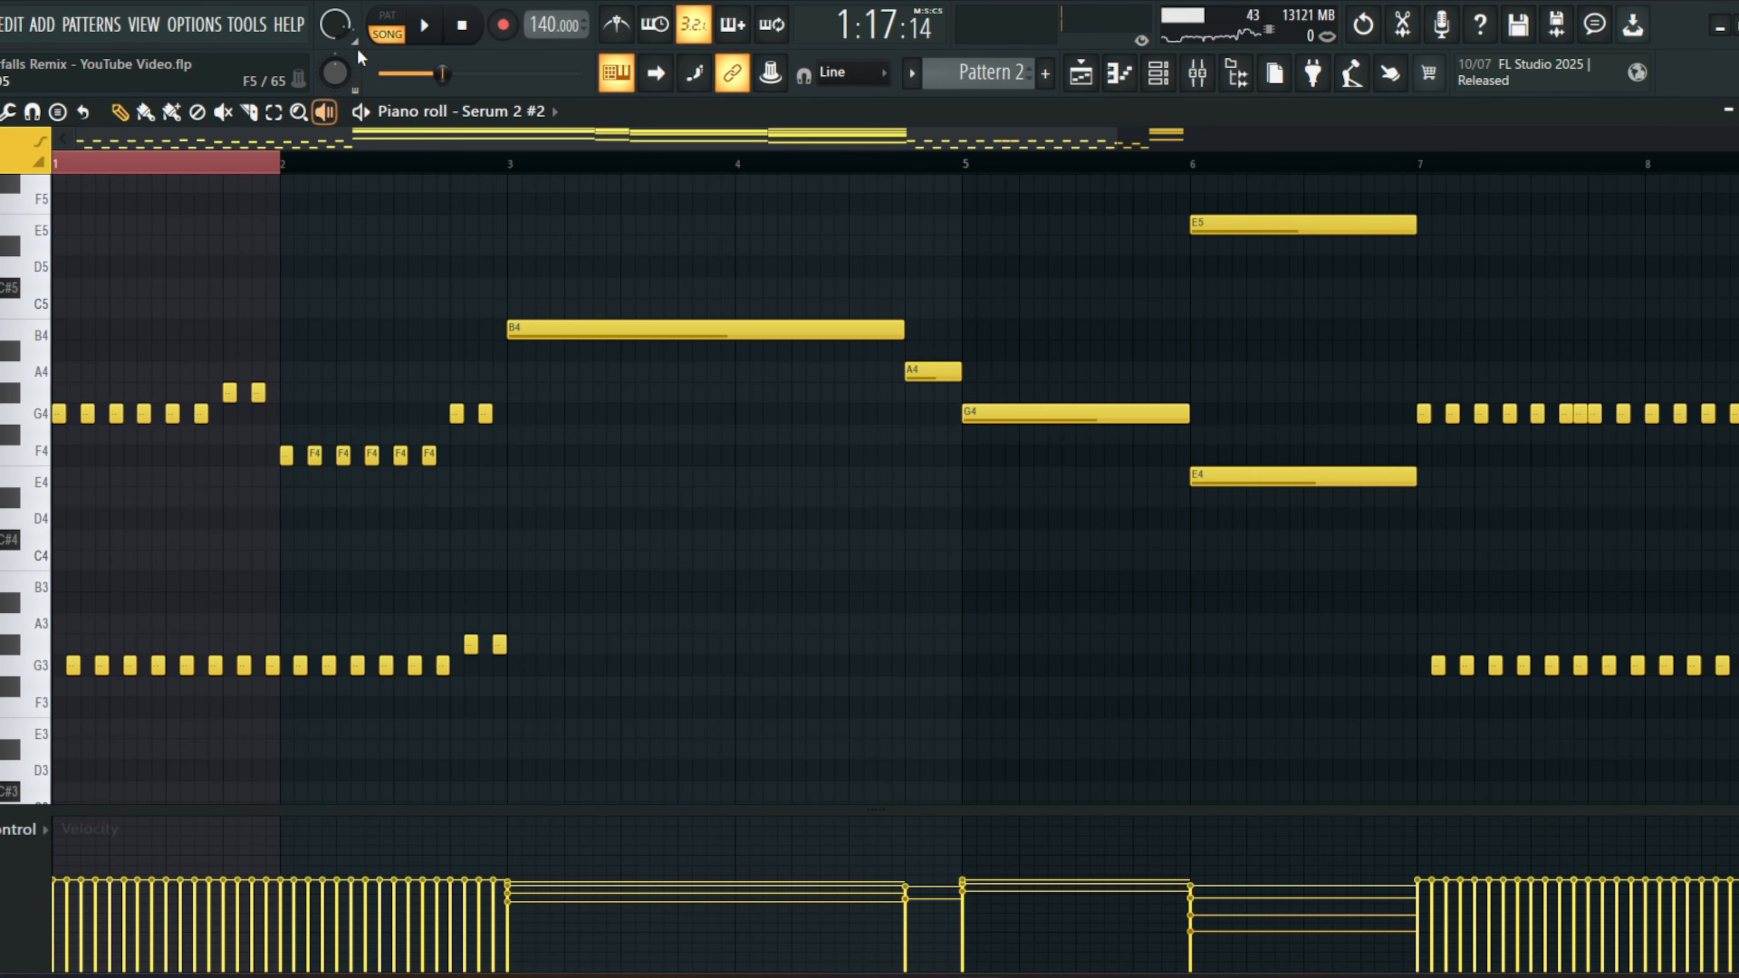
click(1737, 111)
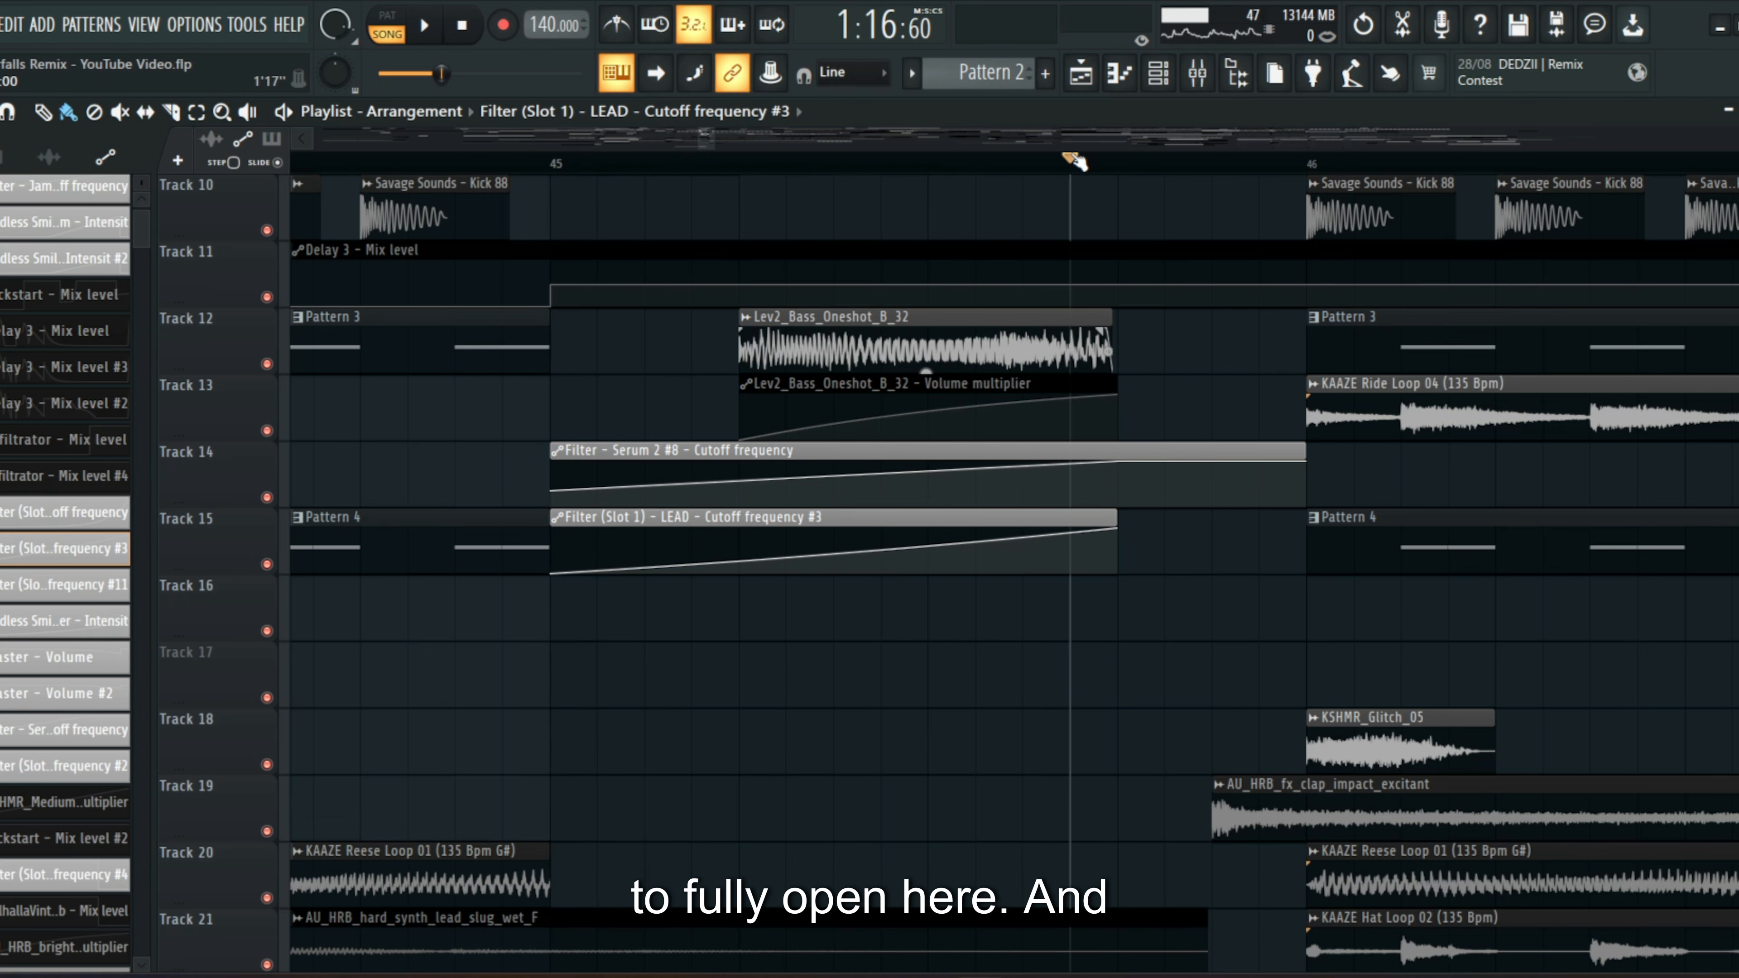
- Play the filter build-up from bar 45 into the drop at bar 46 and review the drop's layers across the tracks
key(space)
scroll(554, 164, down, 4)
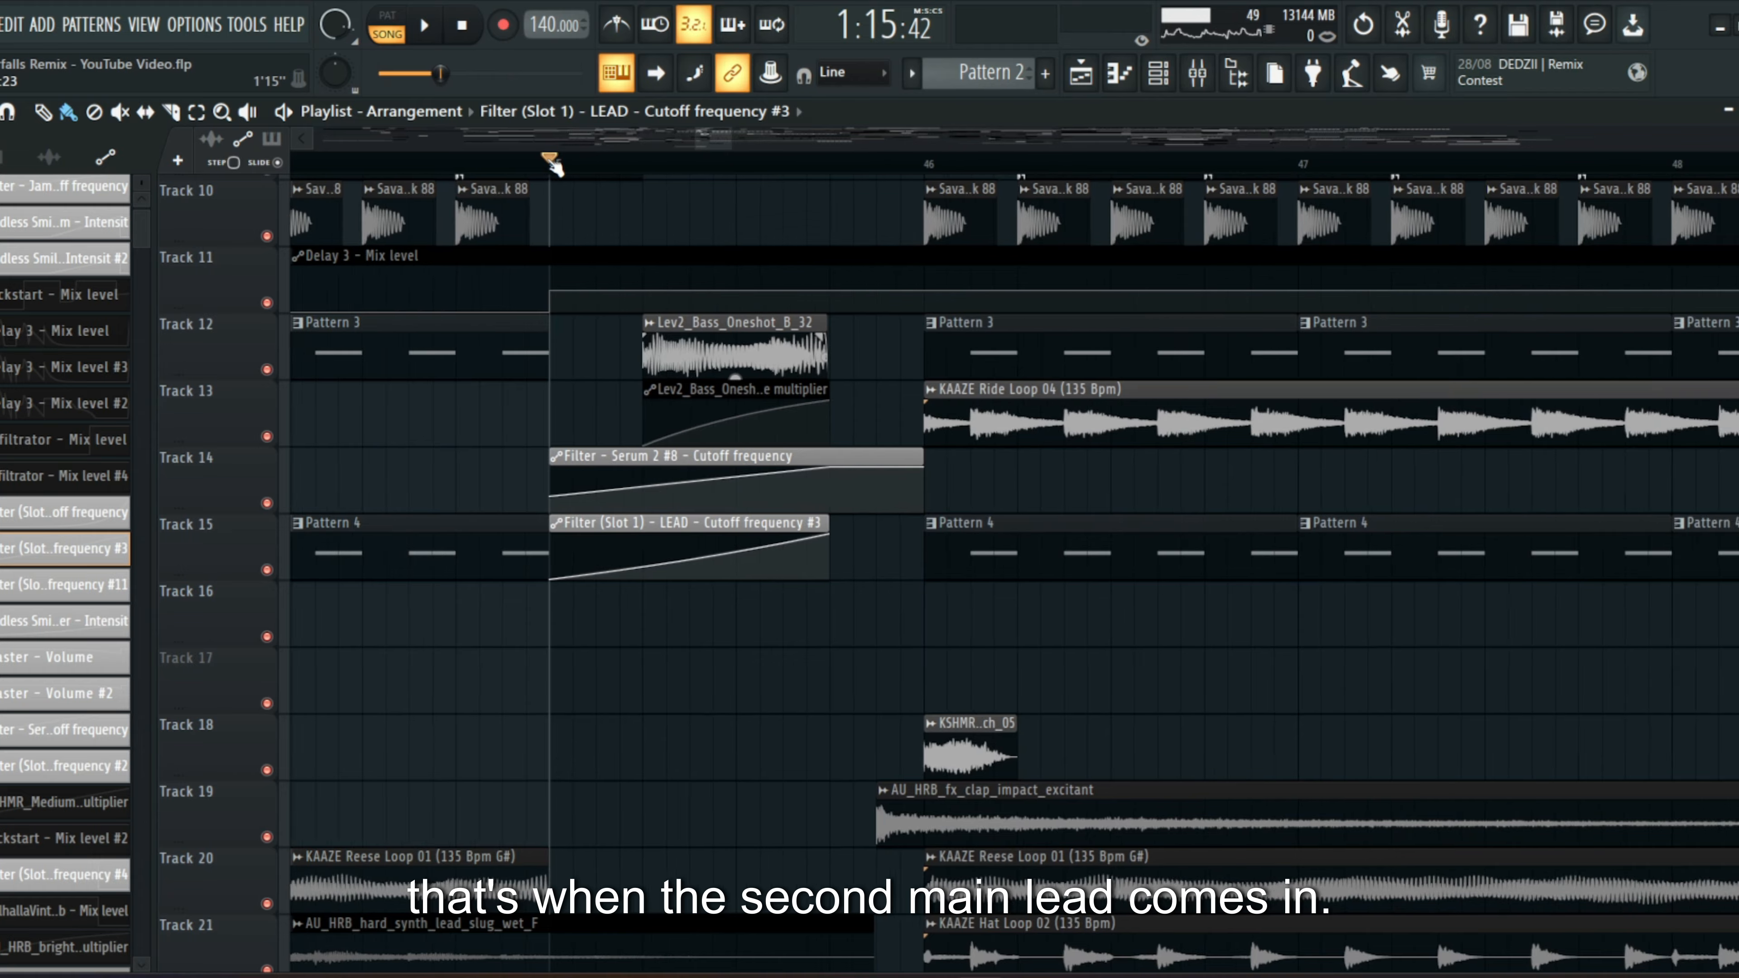
scroll(703, 280, up, 4)
key(space)
scroll(815, 170, down, 3)
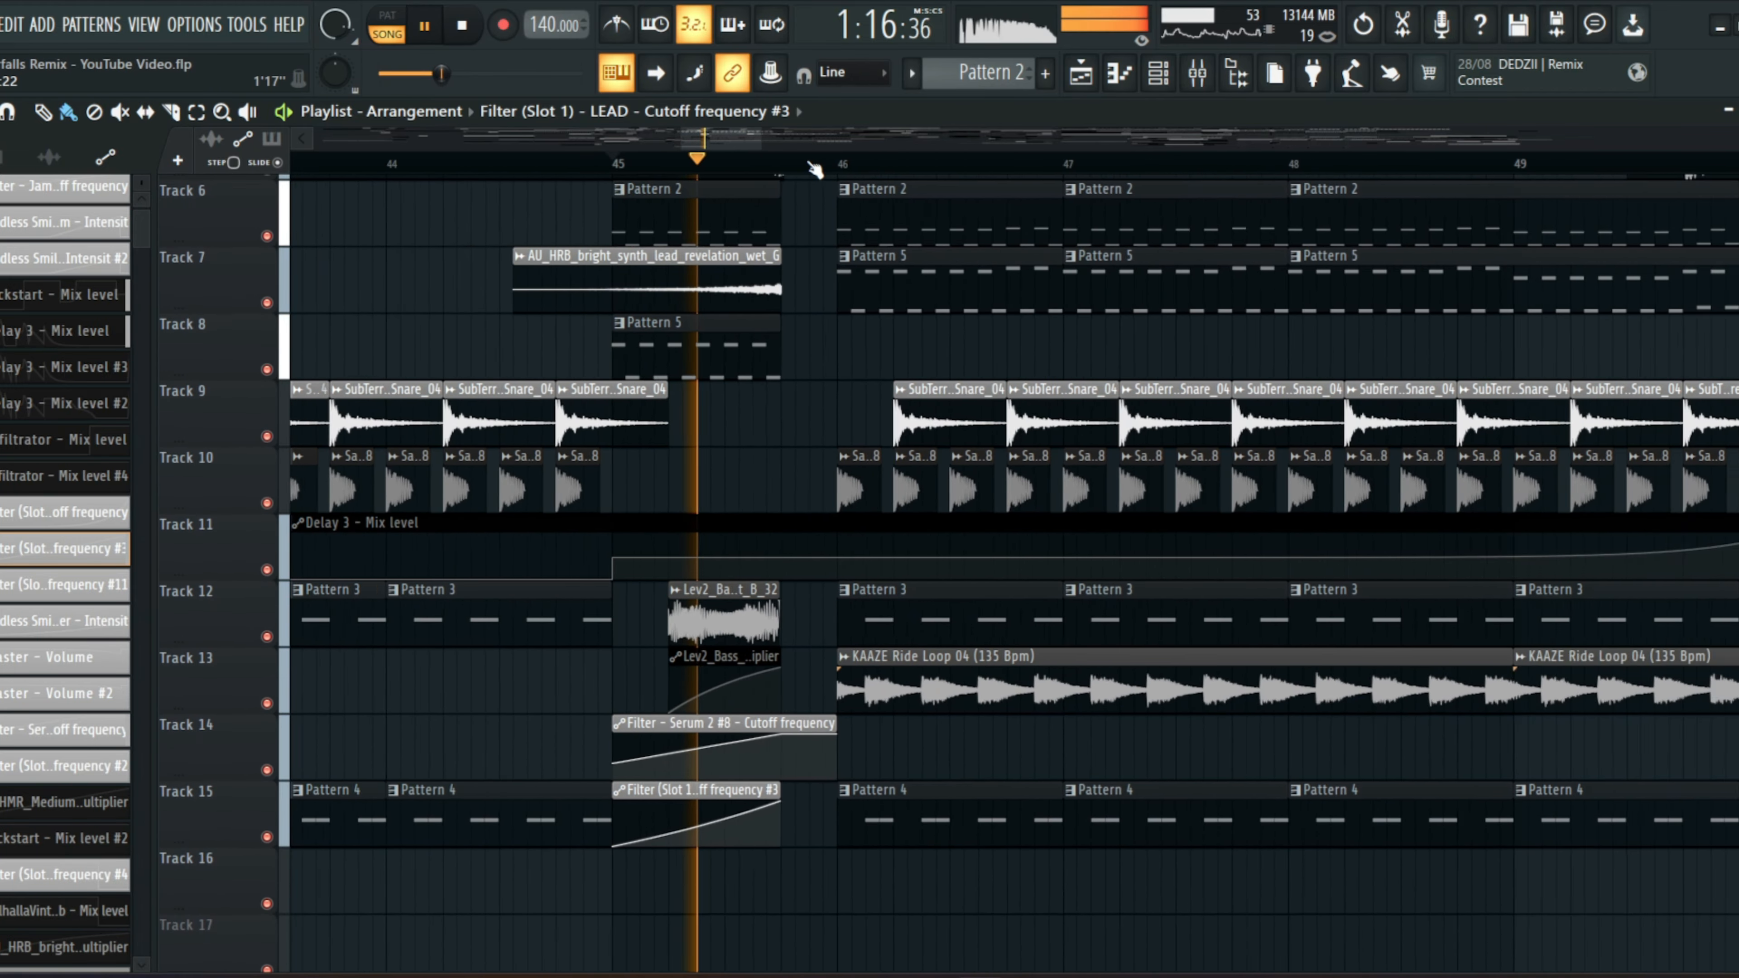
scroll(1017, 358, up, 5)
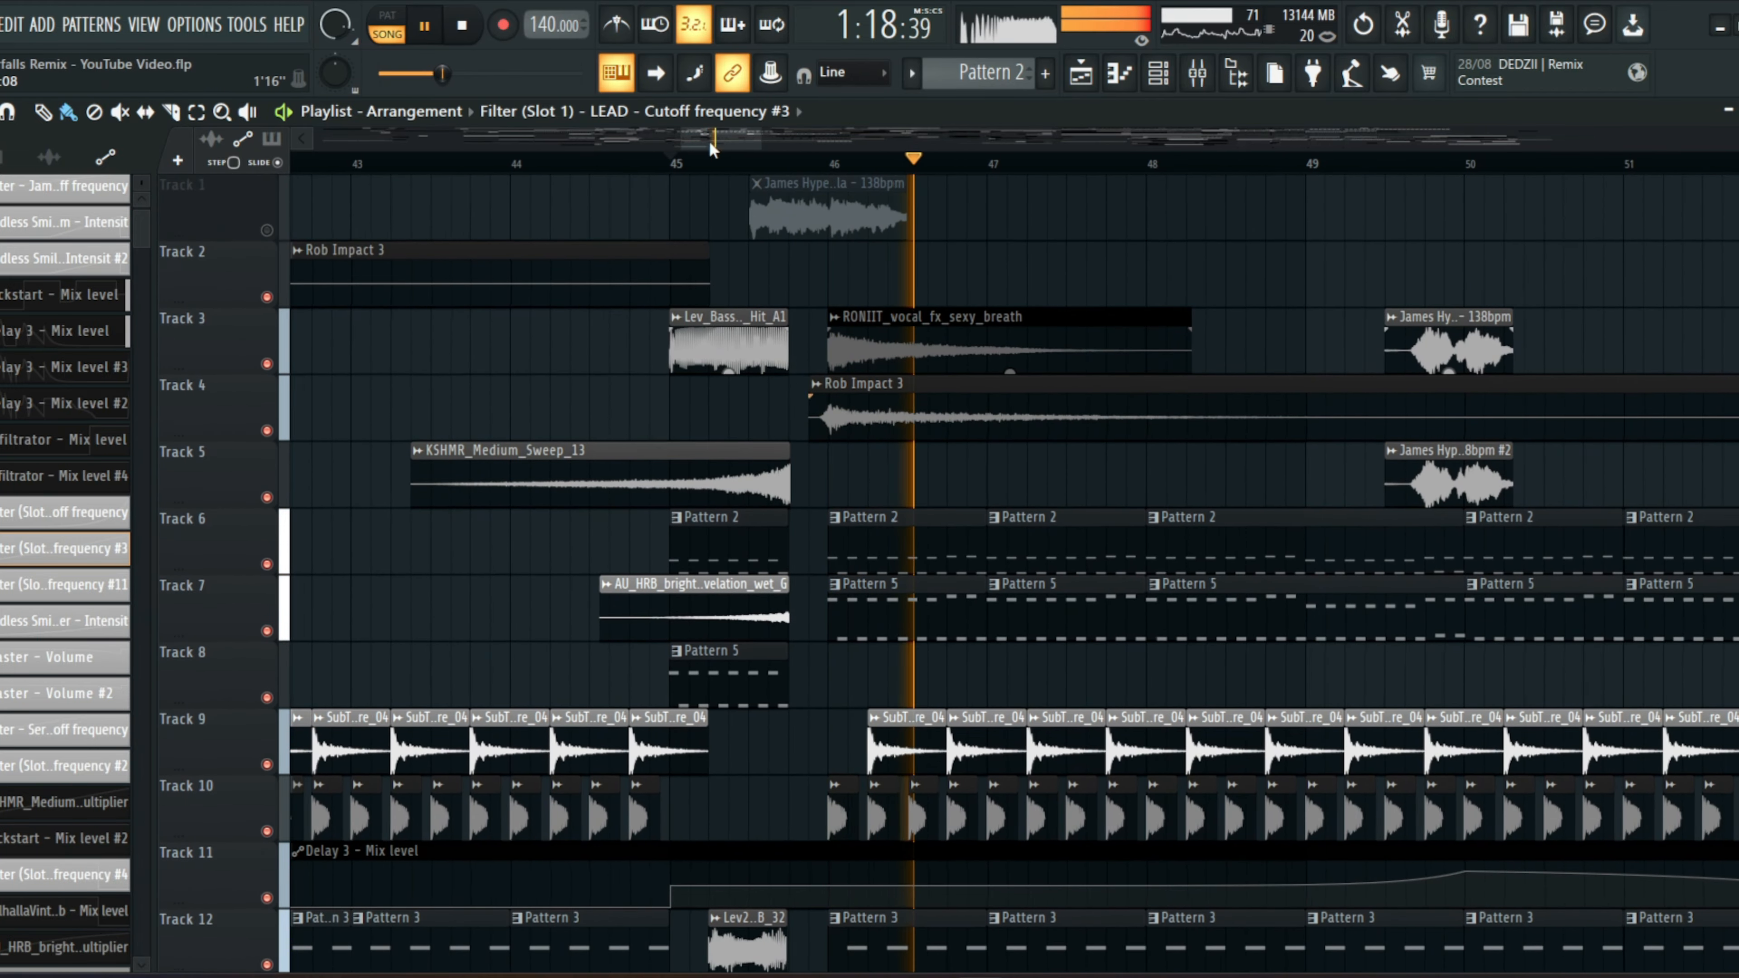
scroll(730, 228, down, 5)
scroll(730, 228, down, 10)
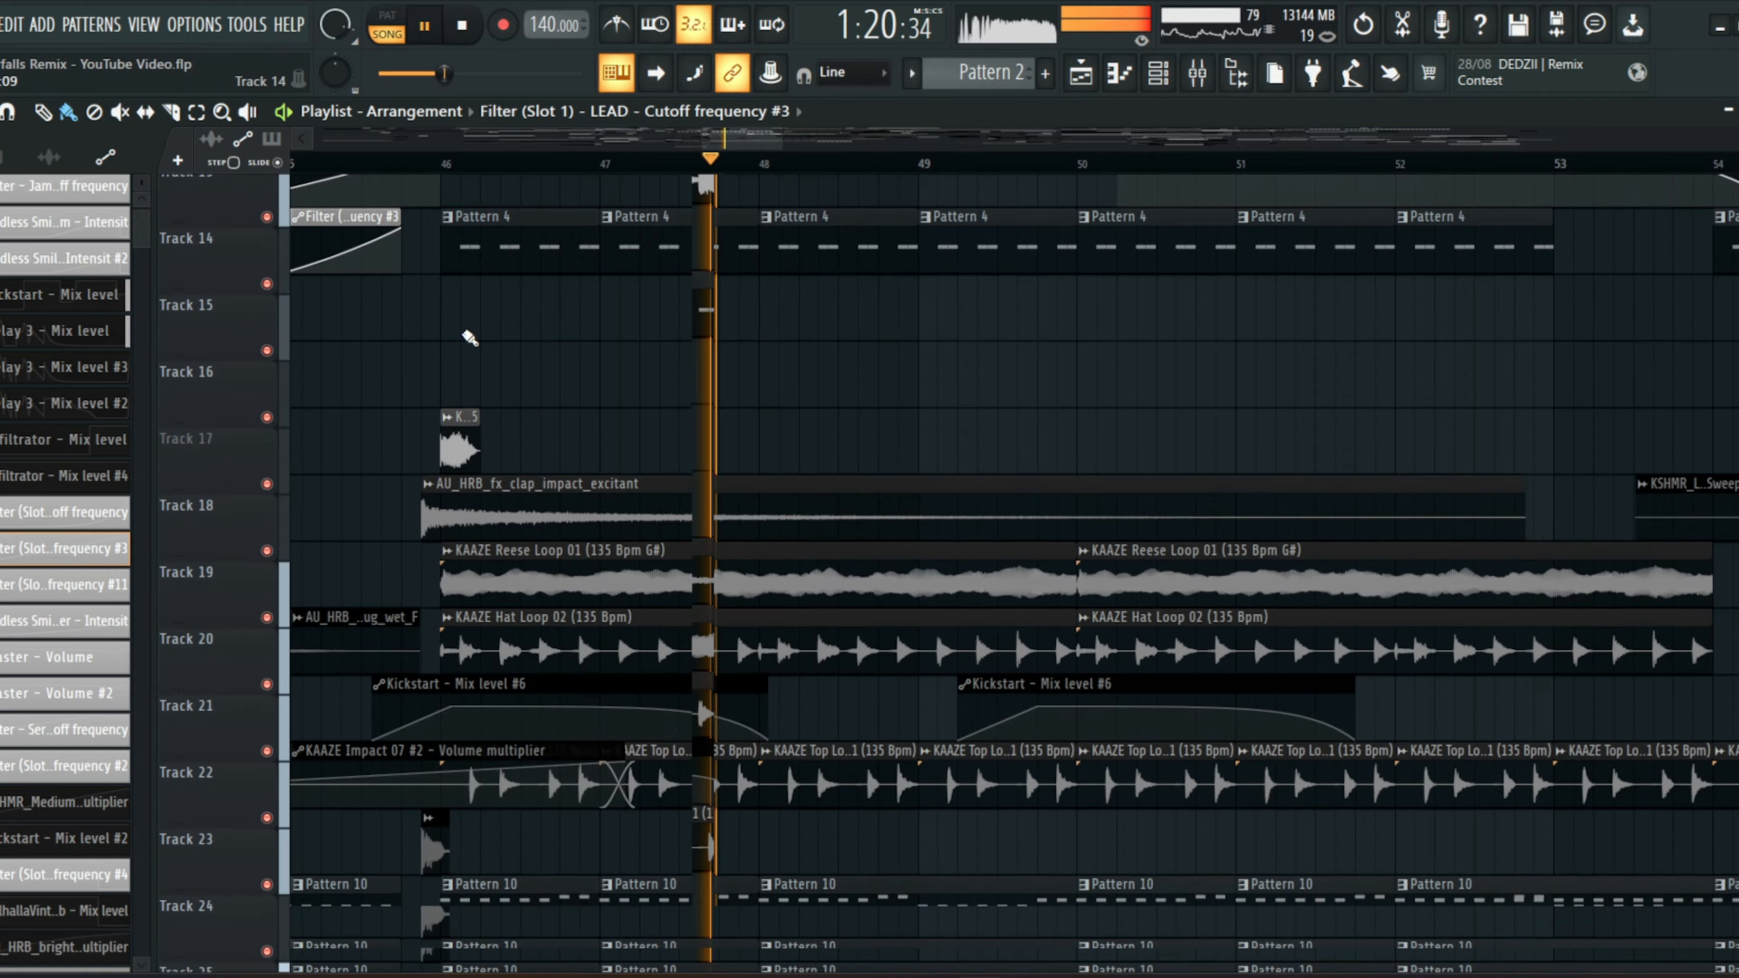
key(space)
- Play the start of the bar 46 drop with only the KSHMR_Glitch_05, reese loop and synth one-shot layers audible
click(404, 165)
scroll(419, 167, up, 4)
scroll(428, 438, down, 3)
scroll(424, 466, down, 4)
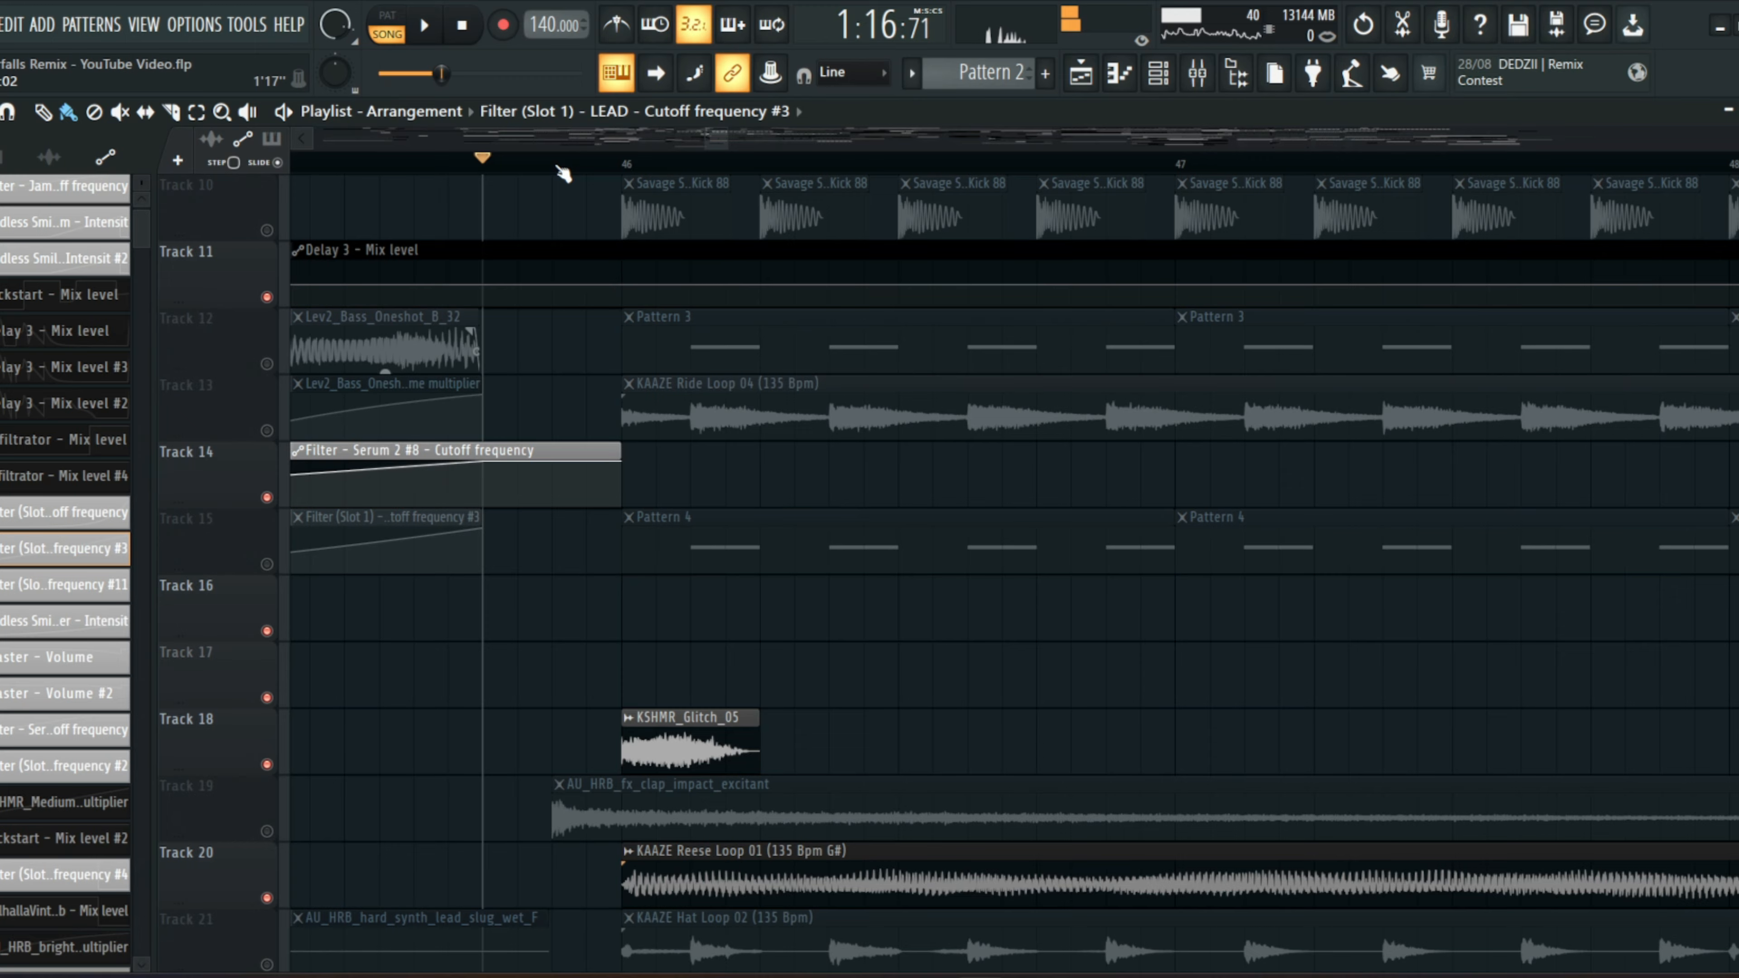
key(space)
scroll(614, 231, down, 5)
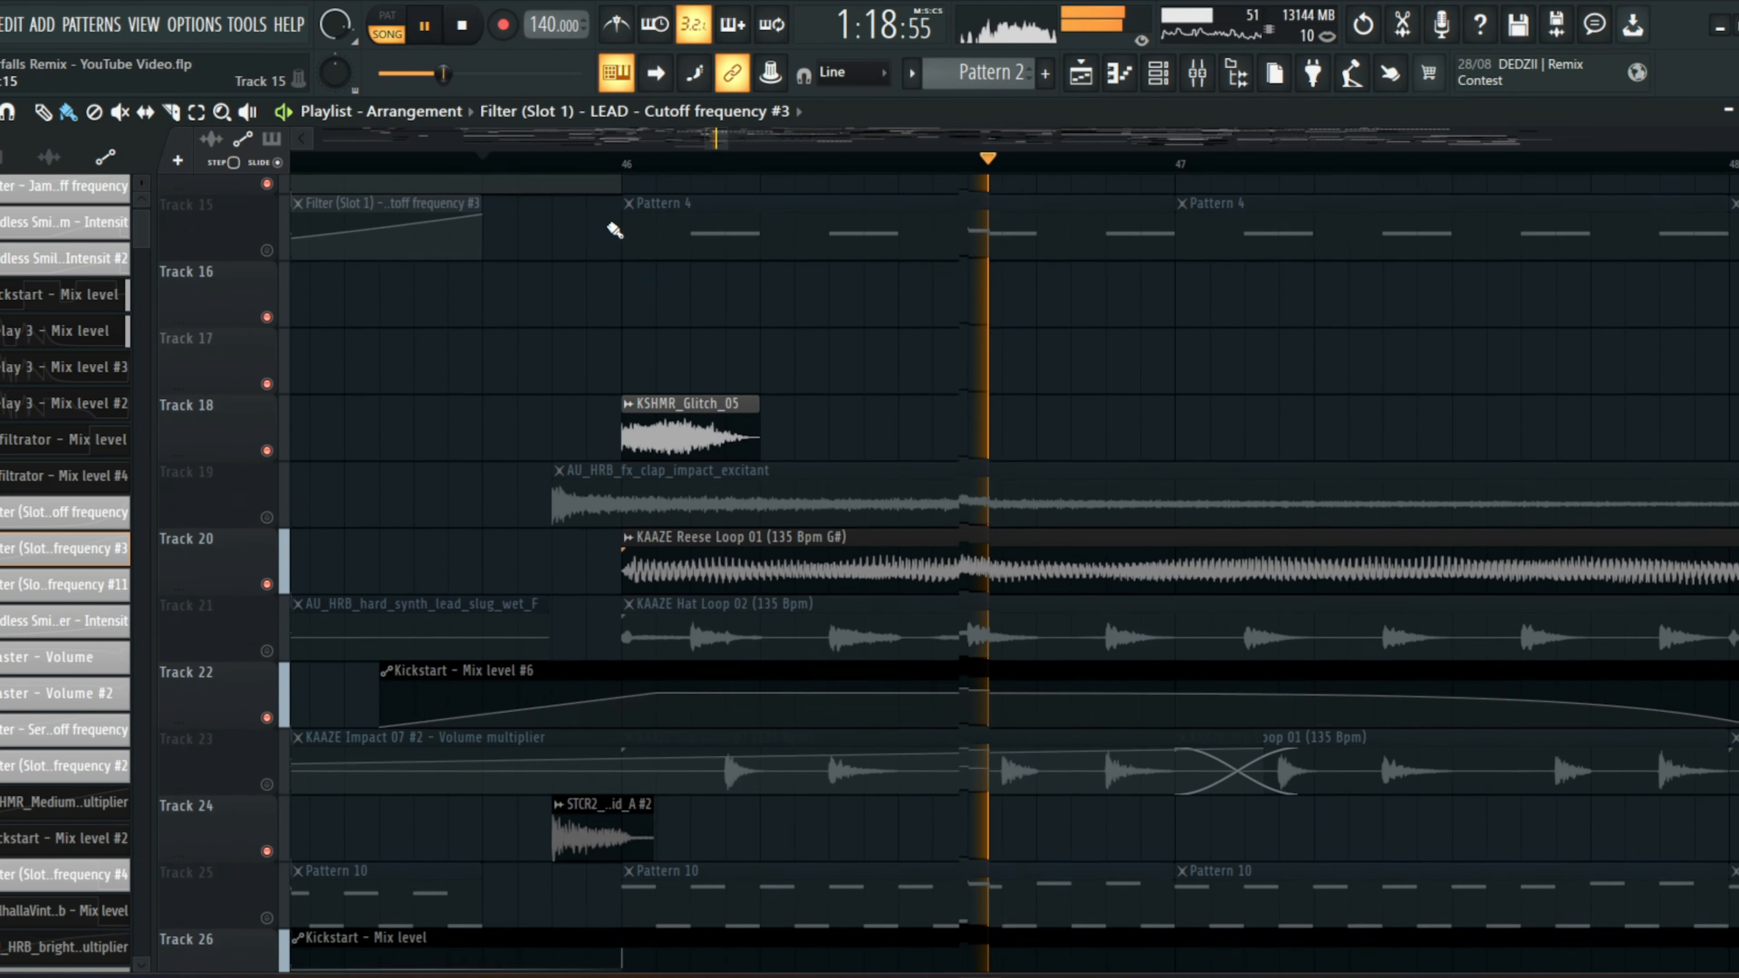
key(space)
scroll(586, 178, up, 5)
scroll(582, 167, up, 3)
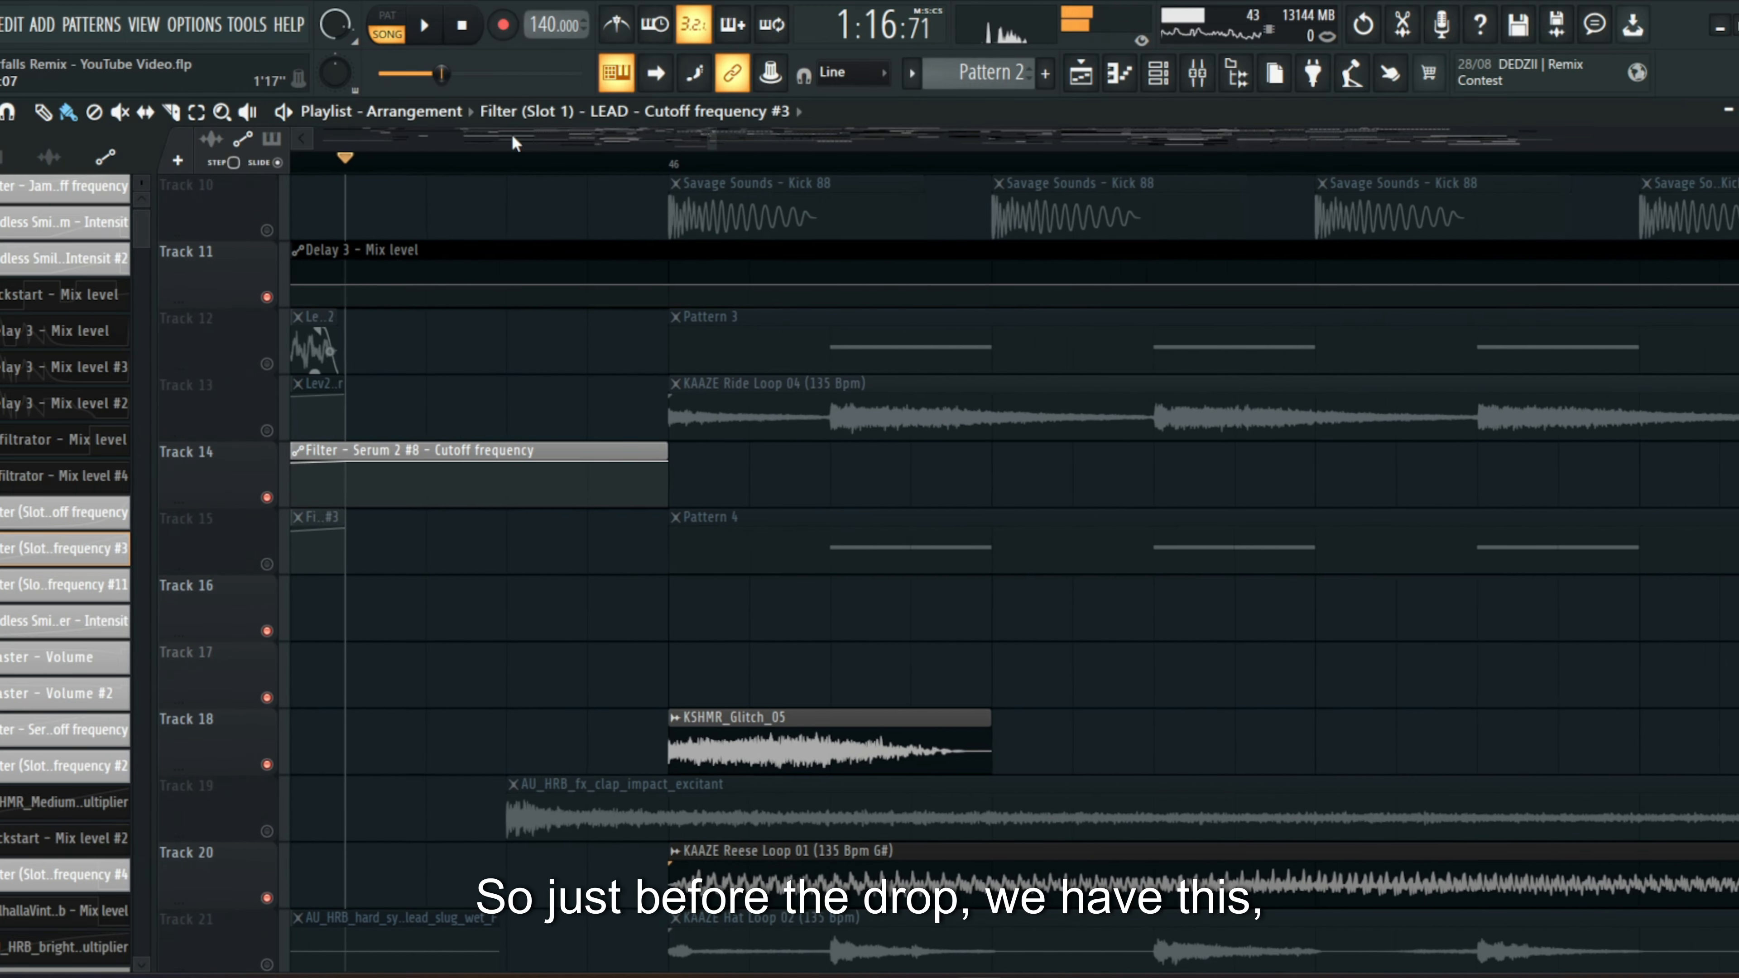
- Set playback just before bar 46 and open the STCR2_MTA_Synth_Lead_One_Shot_Acid_A #2 sample on Track 24
click(499, 159)
scroll(508, 260, down, 9)
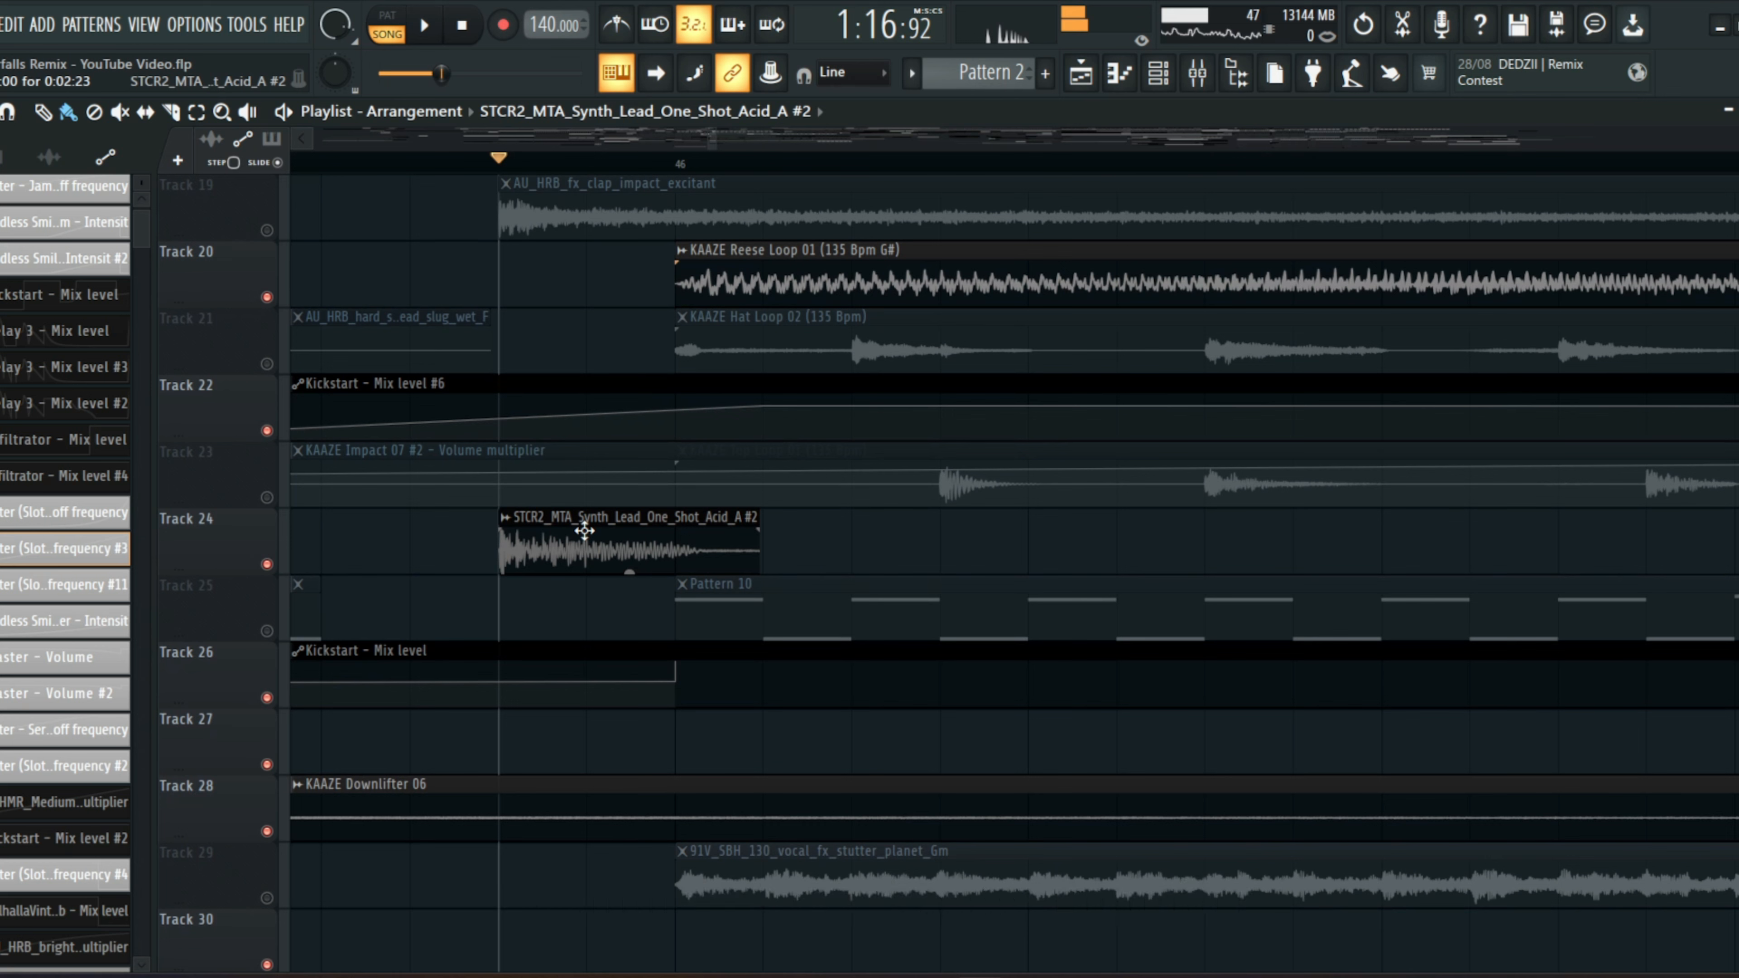
double_click(584, 531)
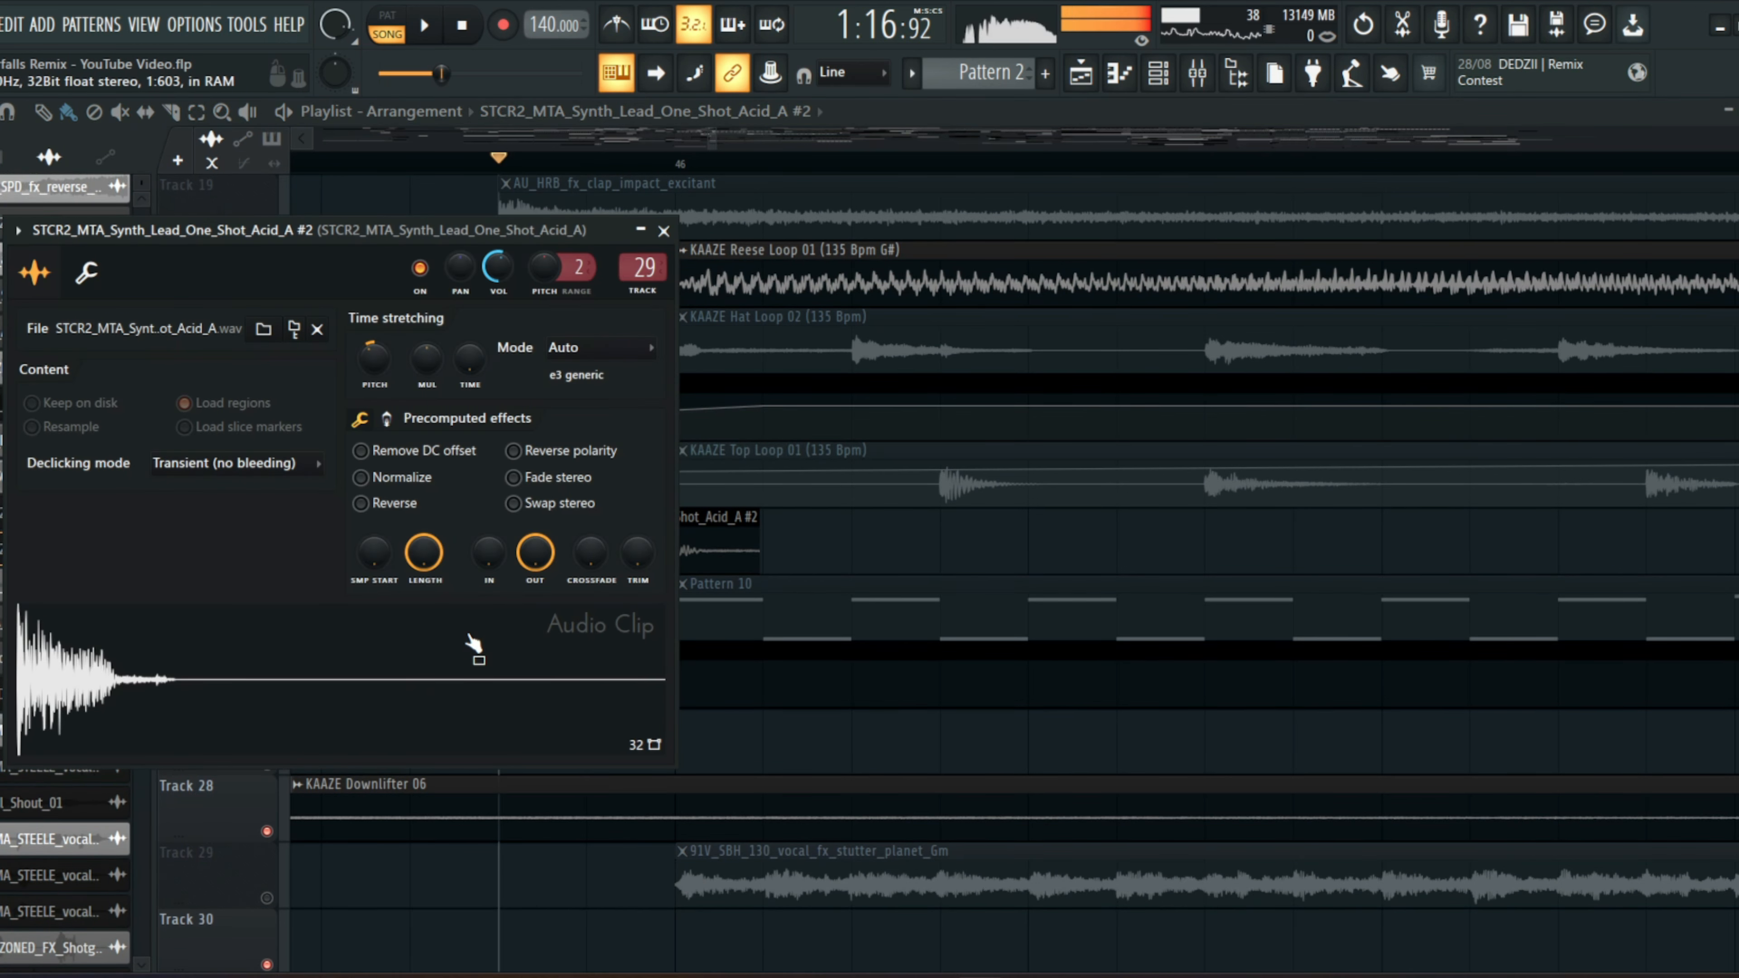
drag(486, 230, 865, 317)
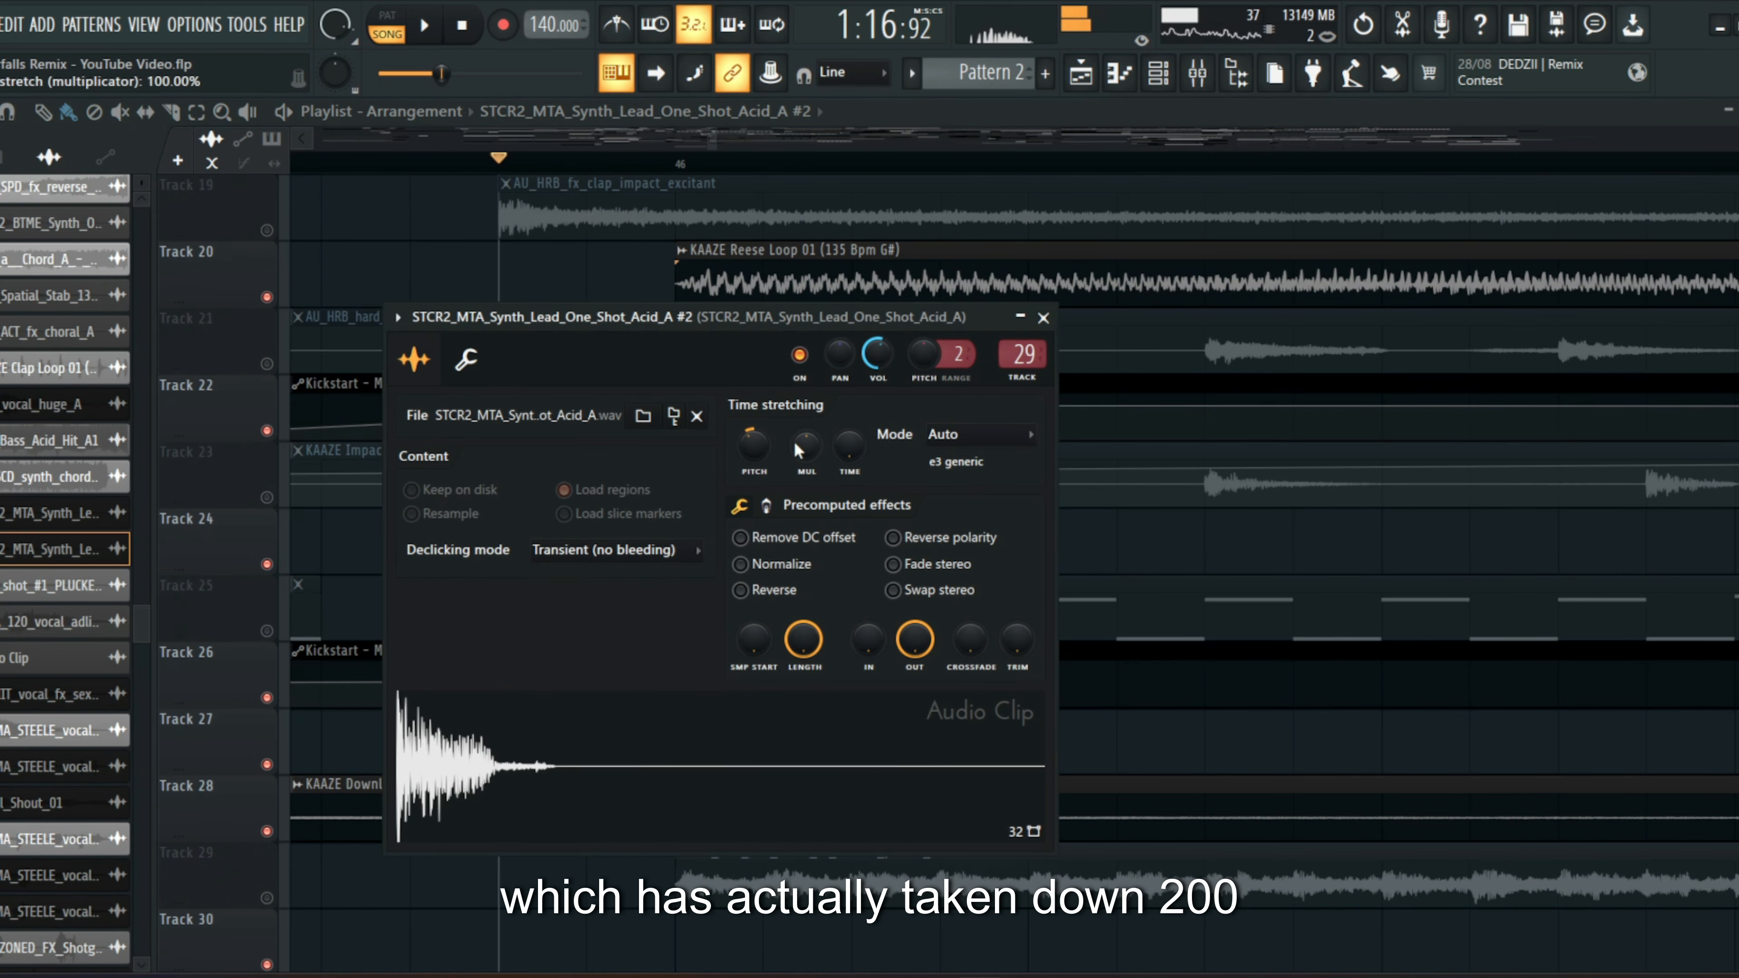
- Reset the synth one-shot's time-stretching pitch to audition the original sample, and restore its lowered pitch
right_click(757, 446)
click(766, 453)
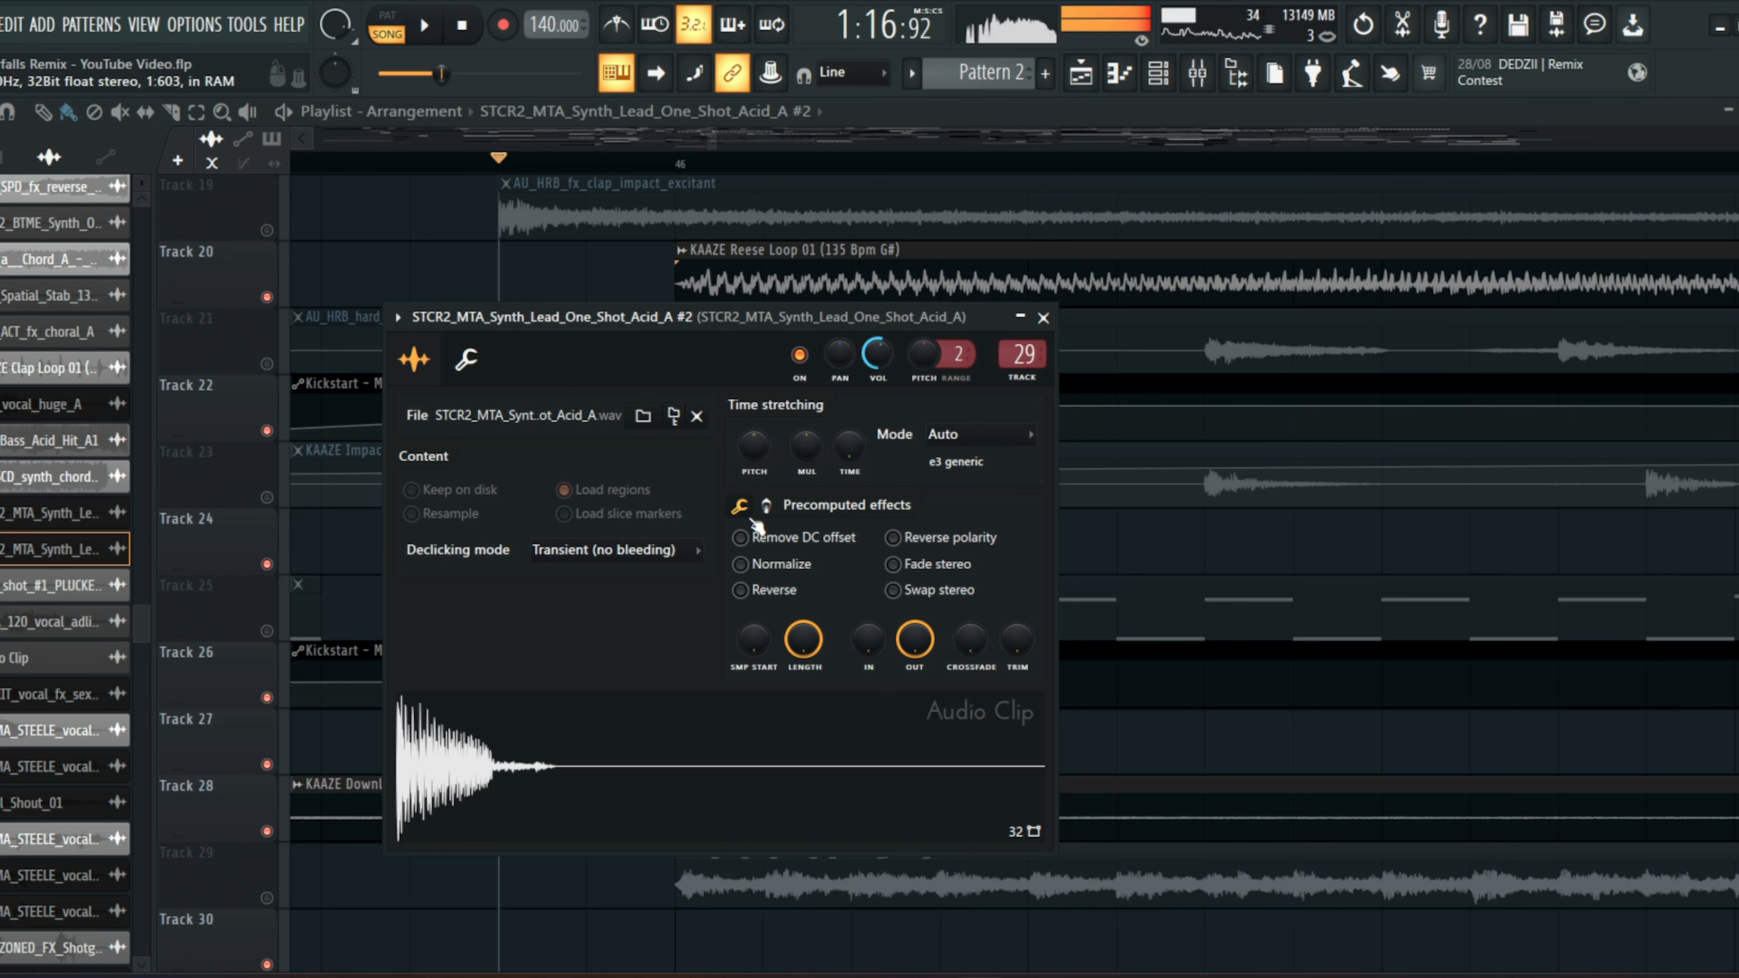
drag(754, 446, 754, 454)
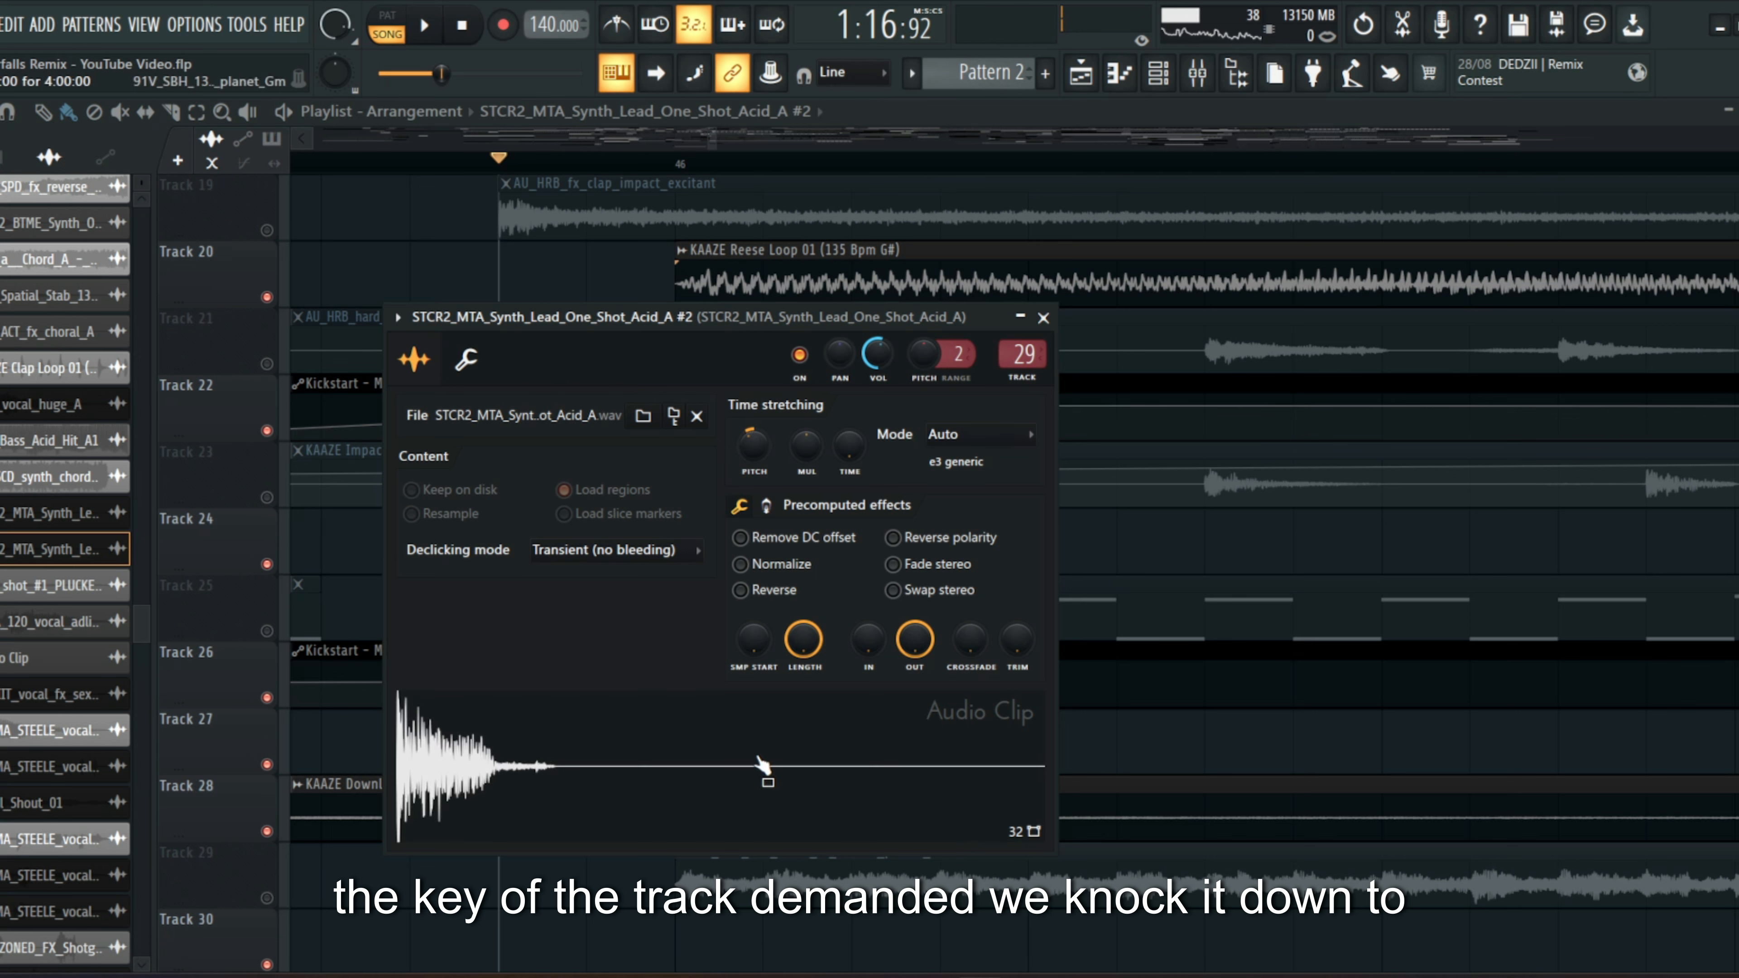
drag(702, 316, 718, 317)
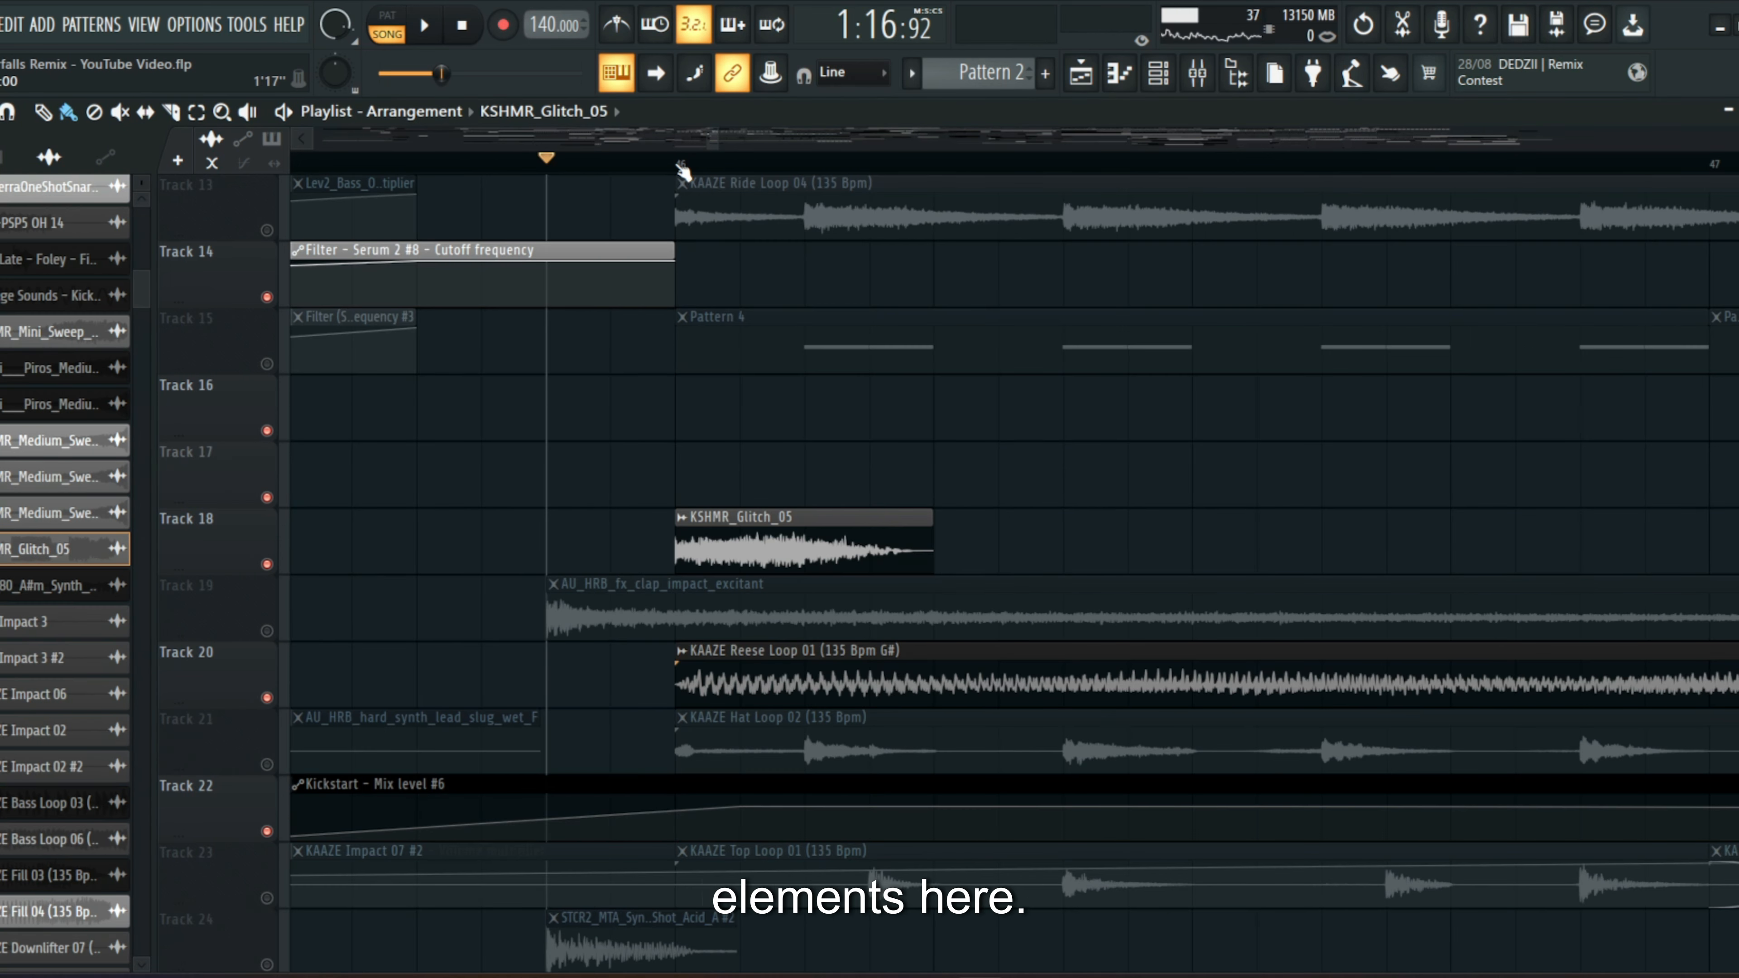
- Open the KSHMR_Glitch_05 sample on Track 18 and play its clip at bar 46 without the Track 20 reese loop
double_click(769, 544)
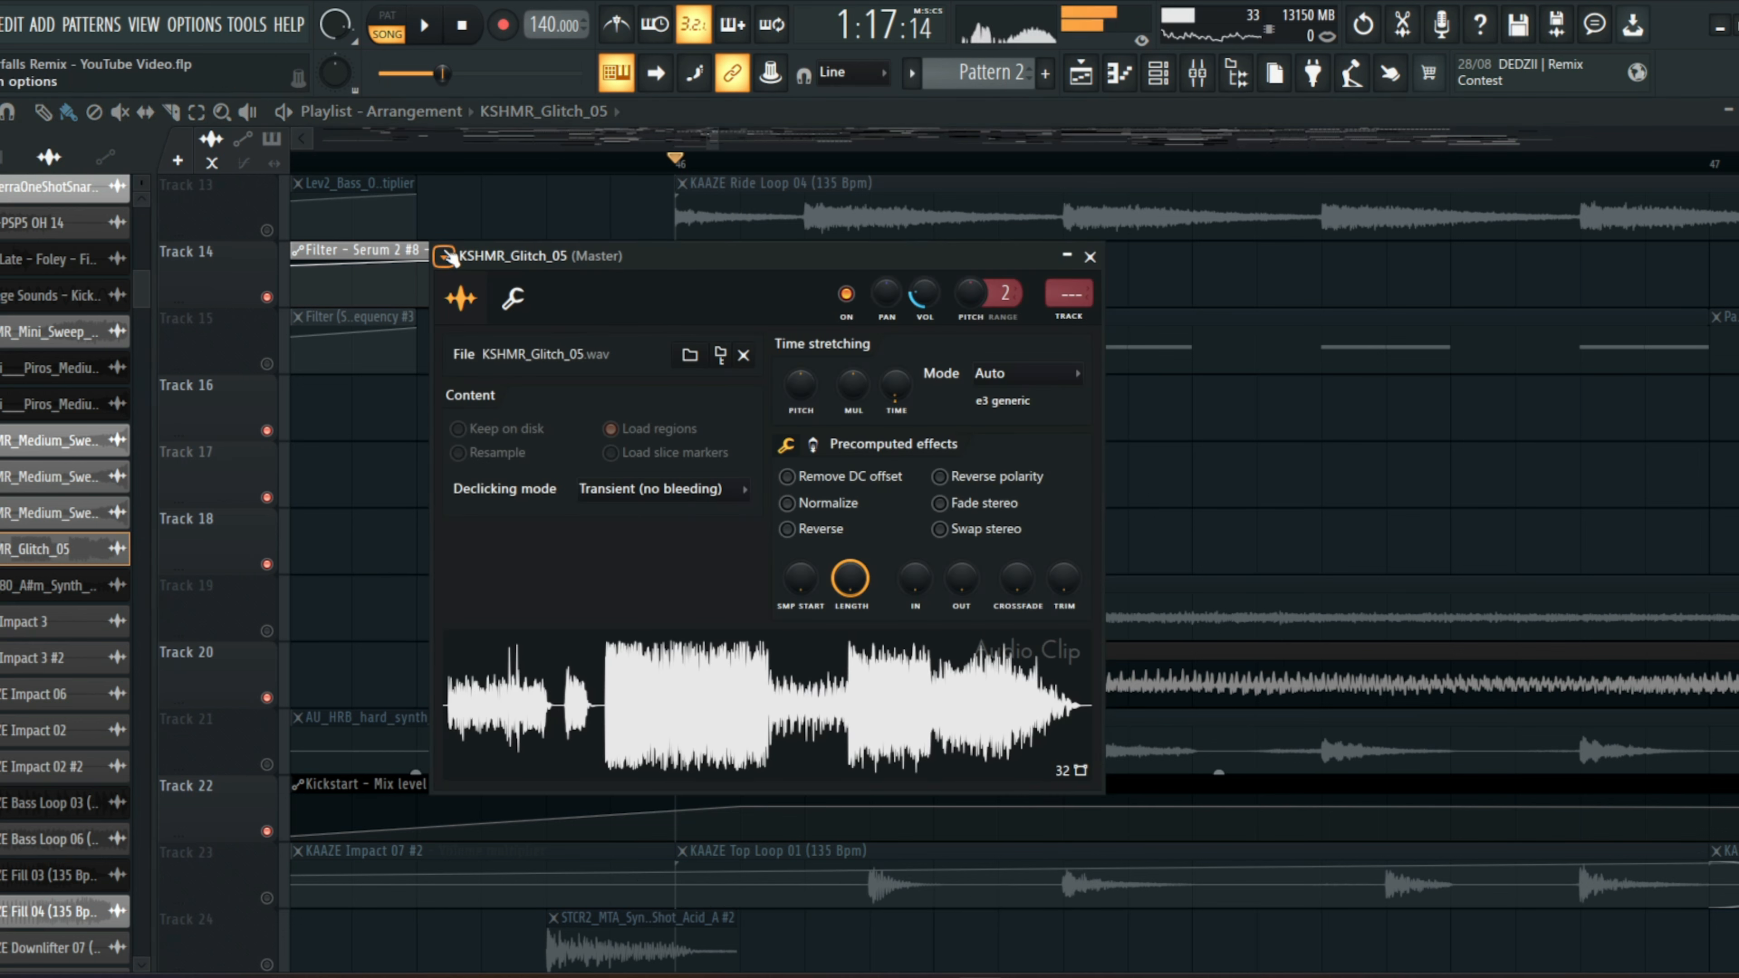
click(248, 119)
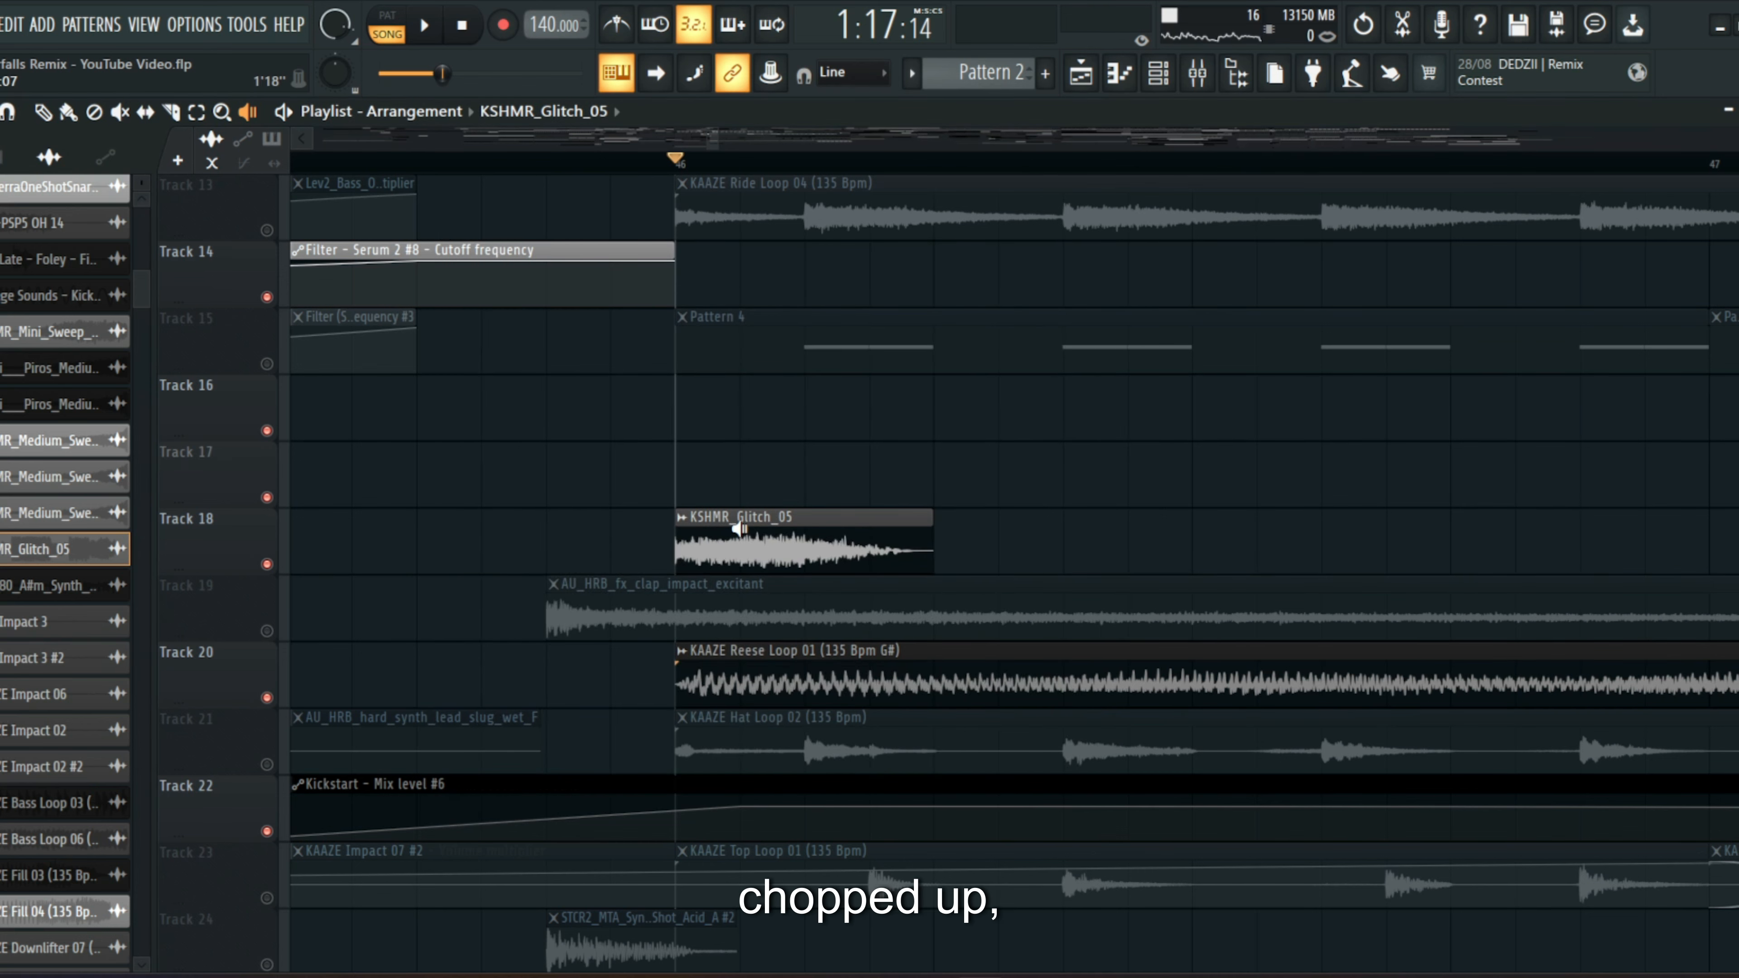
key(space)
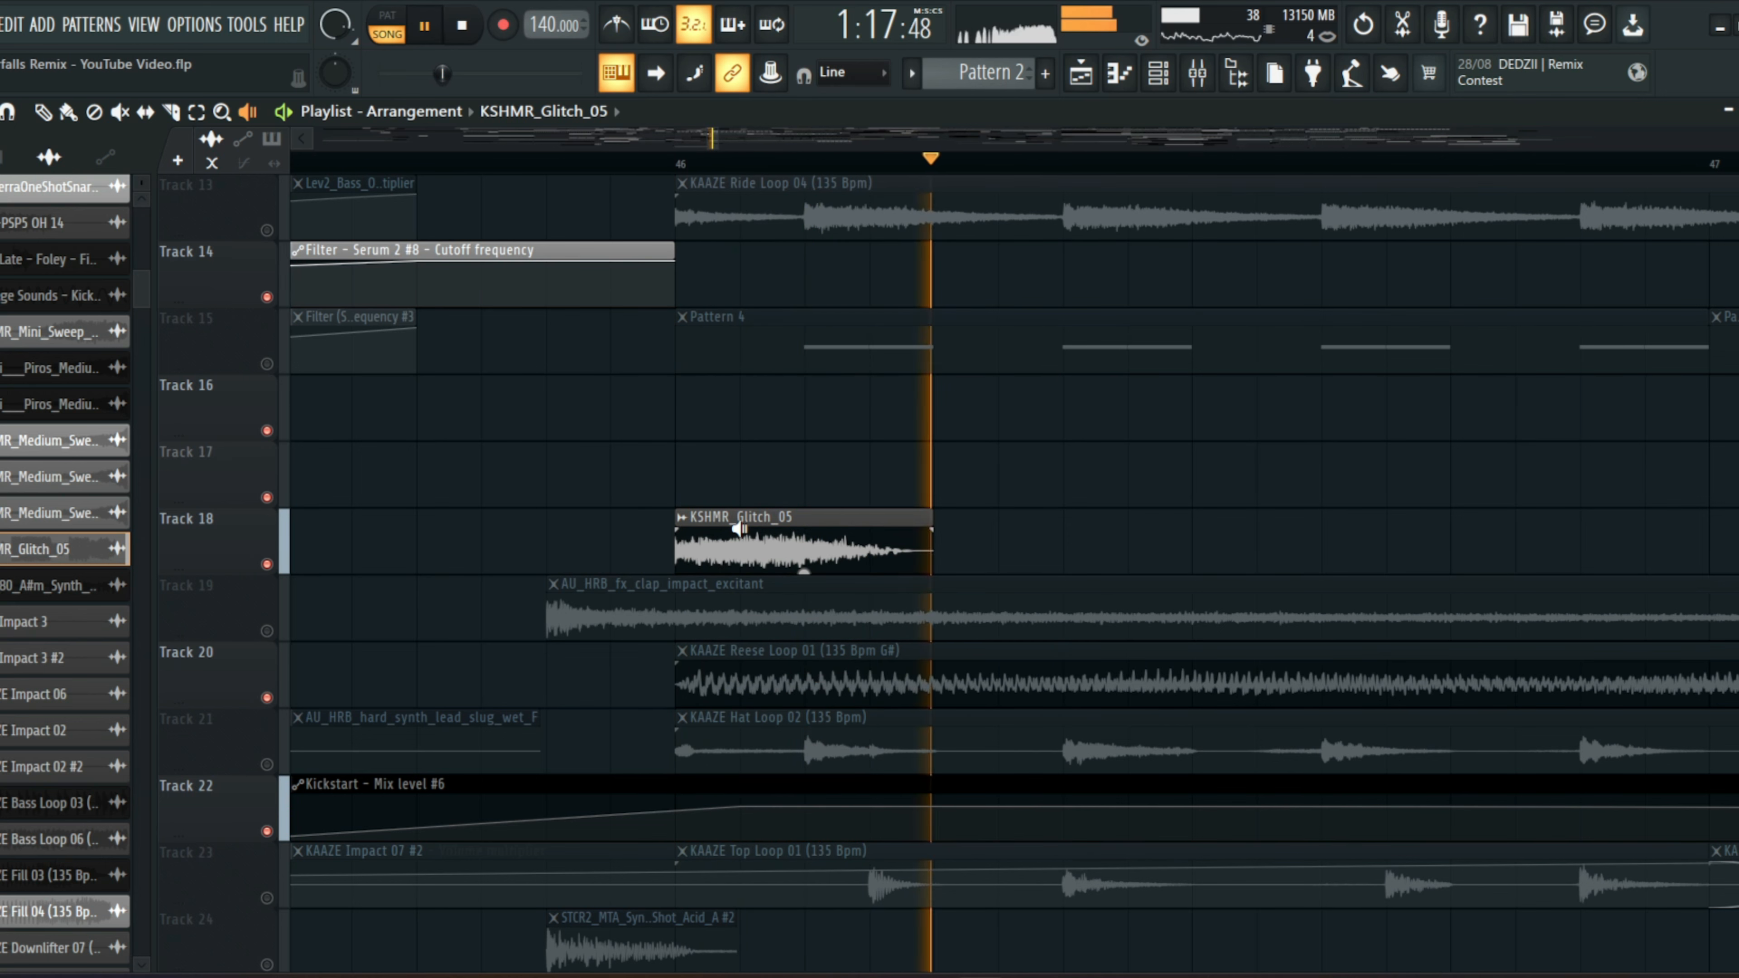
key(space)
key(b)
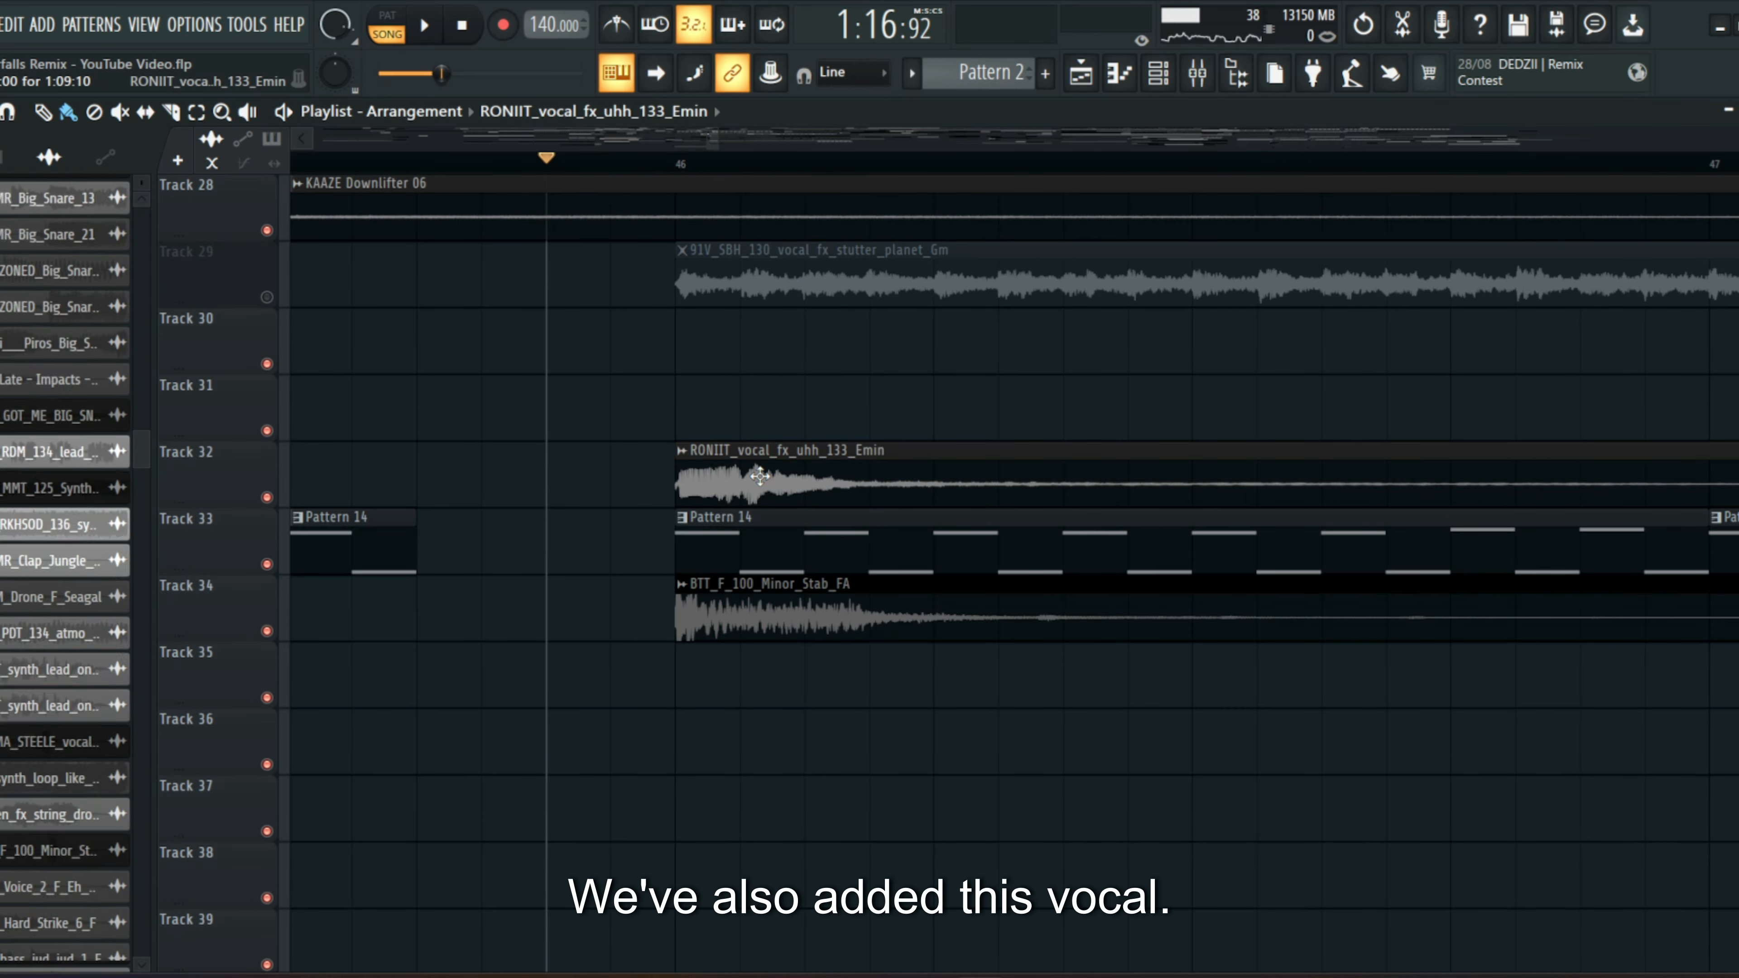
- Inspect the RONIIT_vocal_fx_uhh_133_Emin sample on Track 32 and the RONIIT_vocal_fx_sexy_breath sample on Track 3
double_click(855, 452)
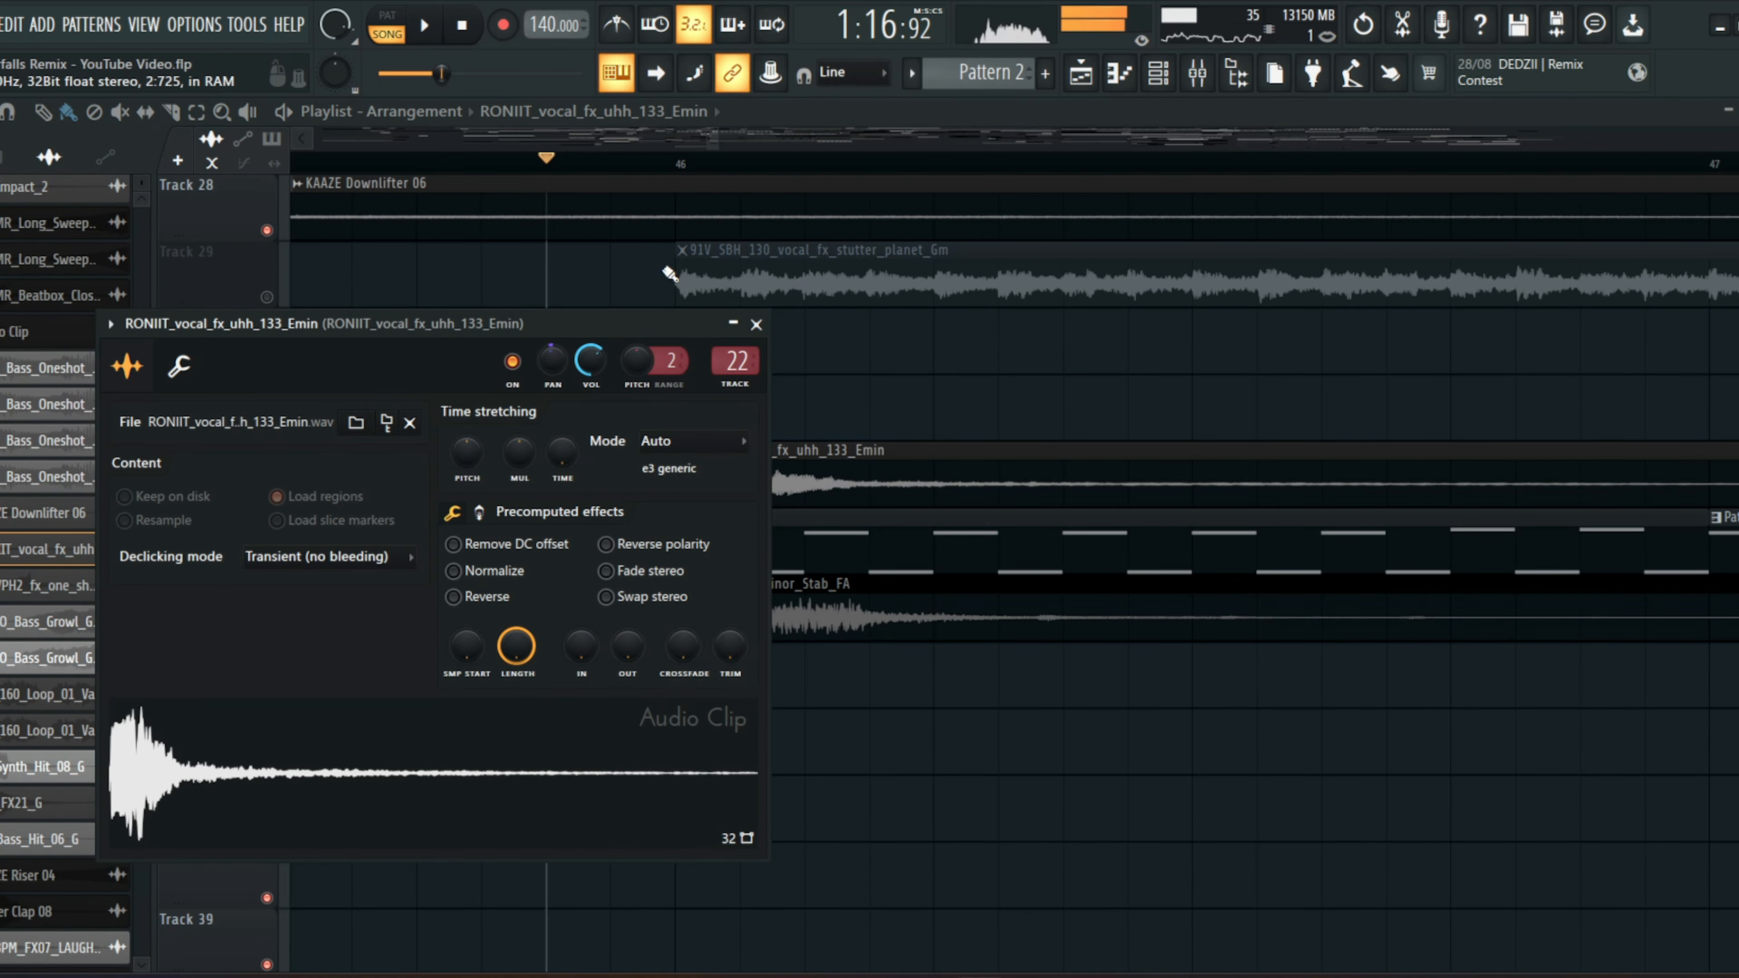
key(Escape)
scroll(654, 283, up, 5)
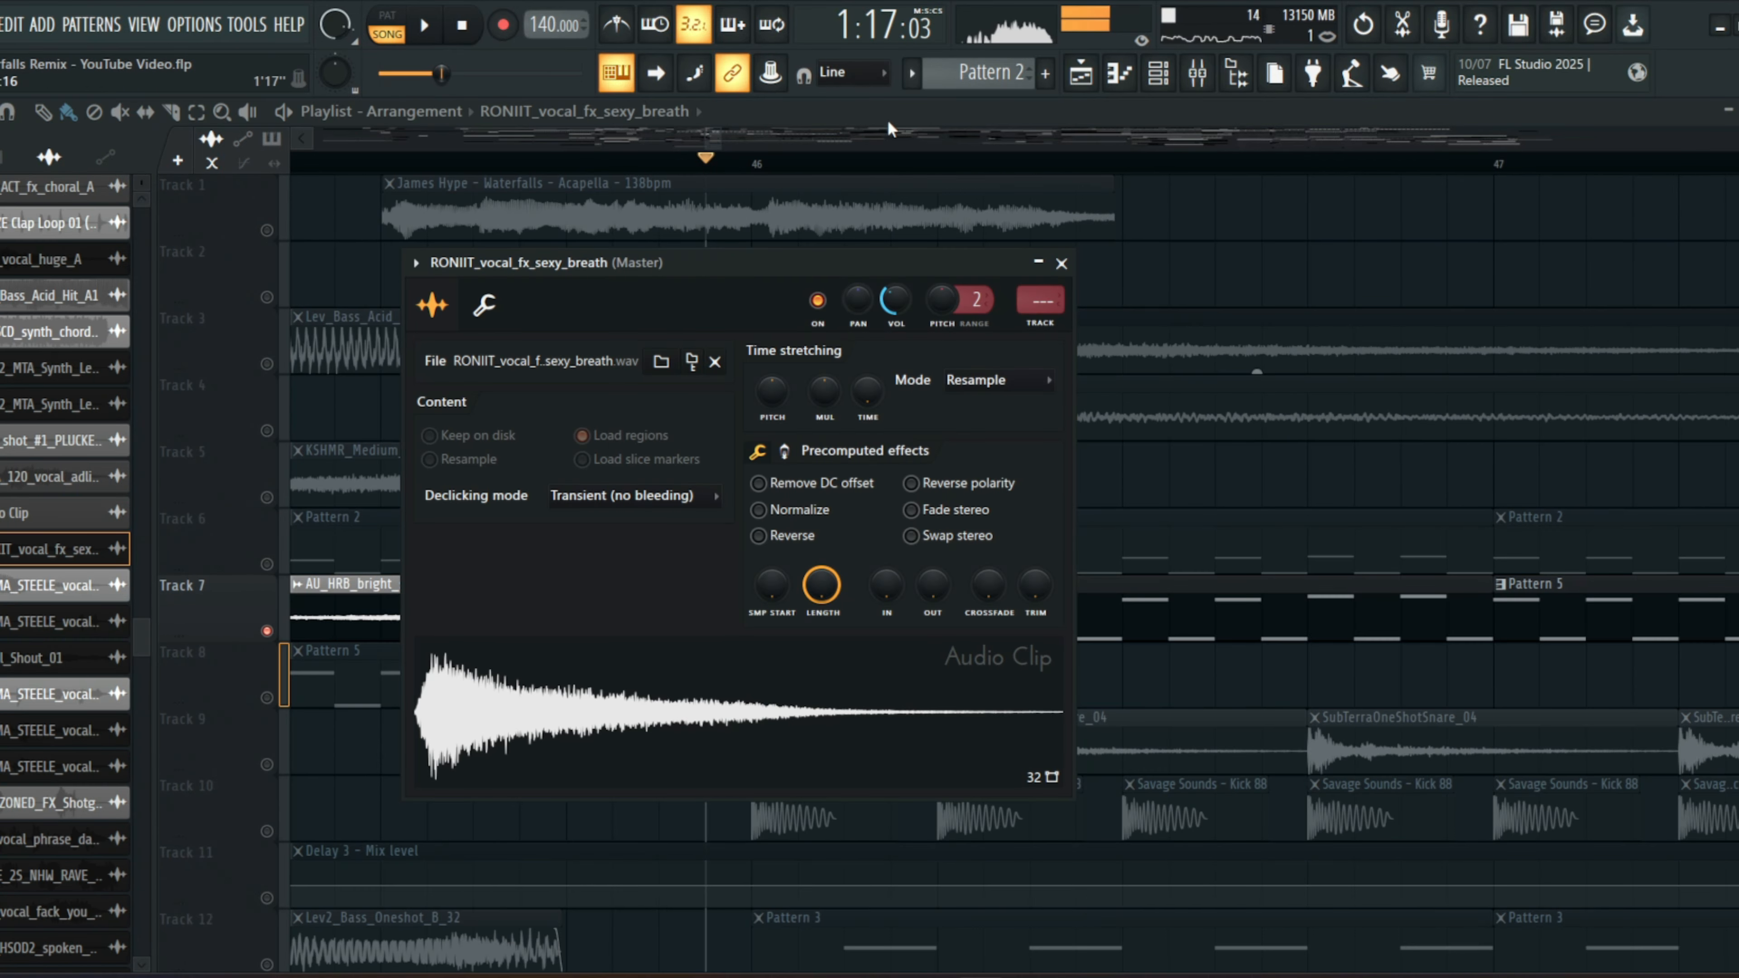
key(Escape)
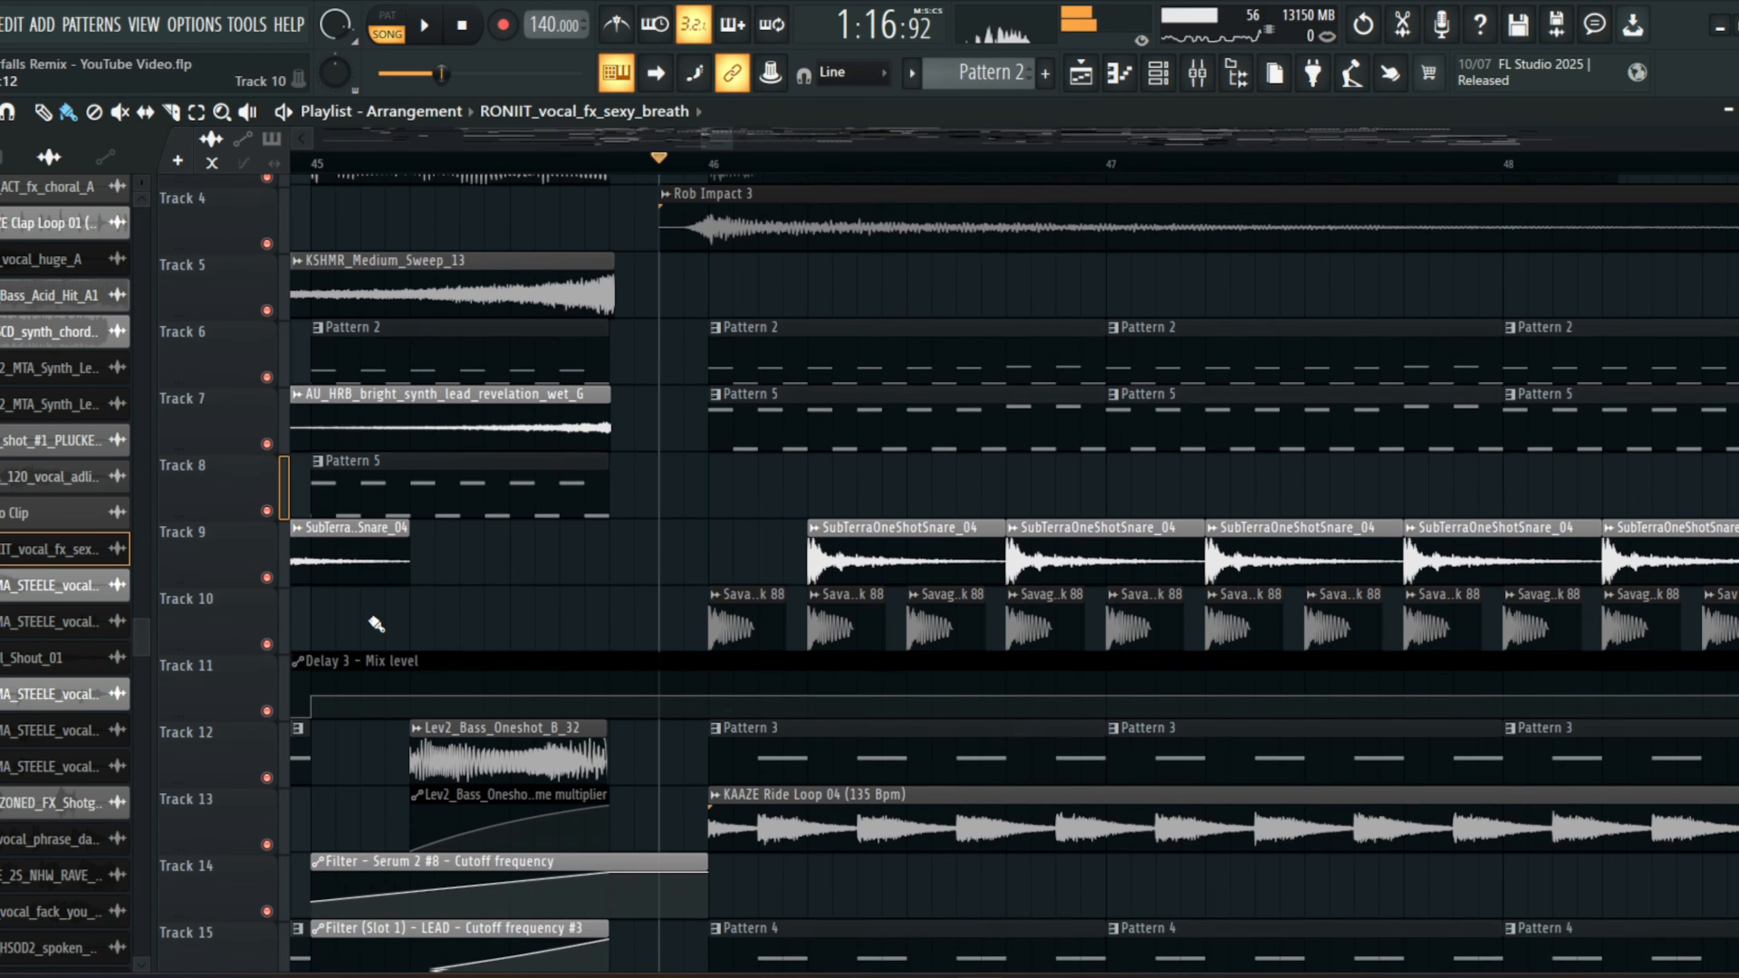
- Mute the Savage Sounds kick on Track 10, play the drop from just before bar 46, and unmute the track
click(268, 630)
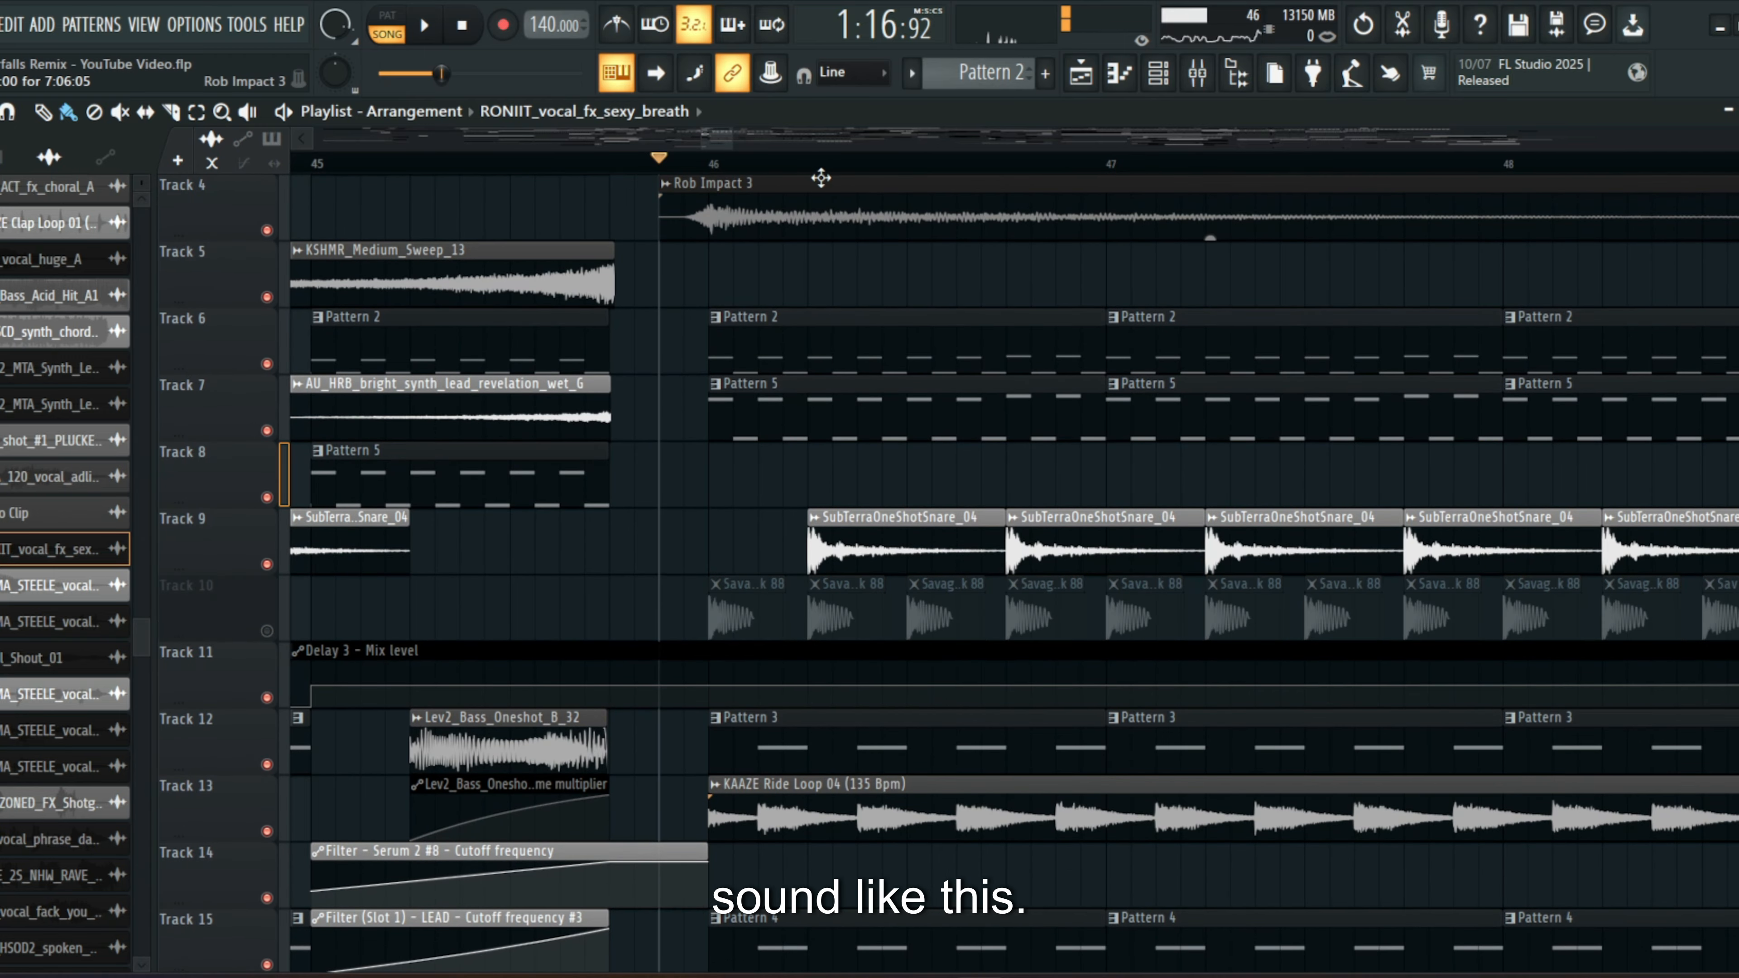
scroll(888, 164, up, 2)
key(space)
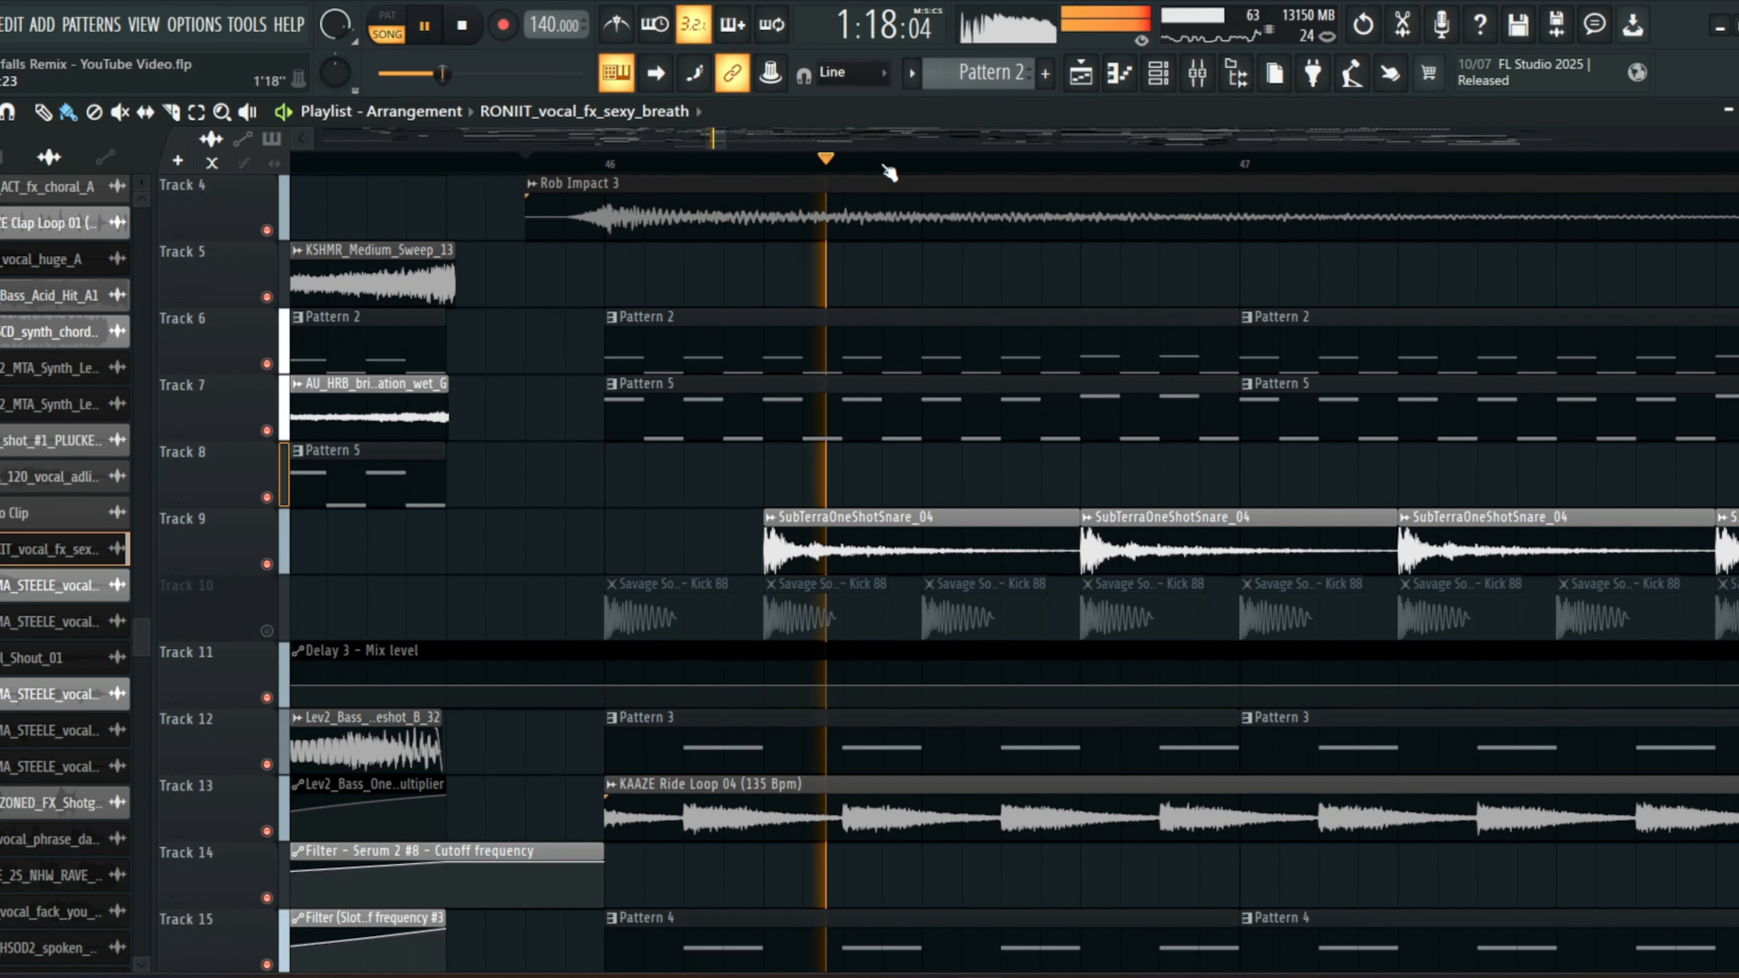
scroll(887, 169, down, 2)
key(space)
click(267, 631)
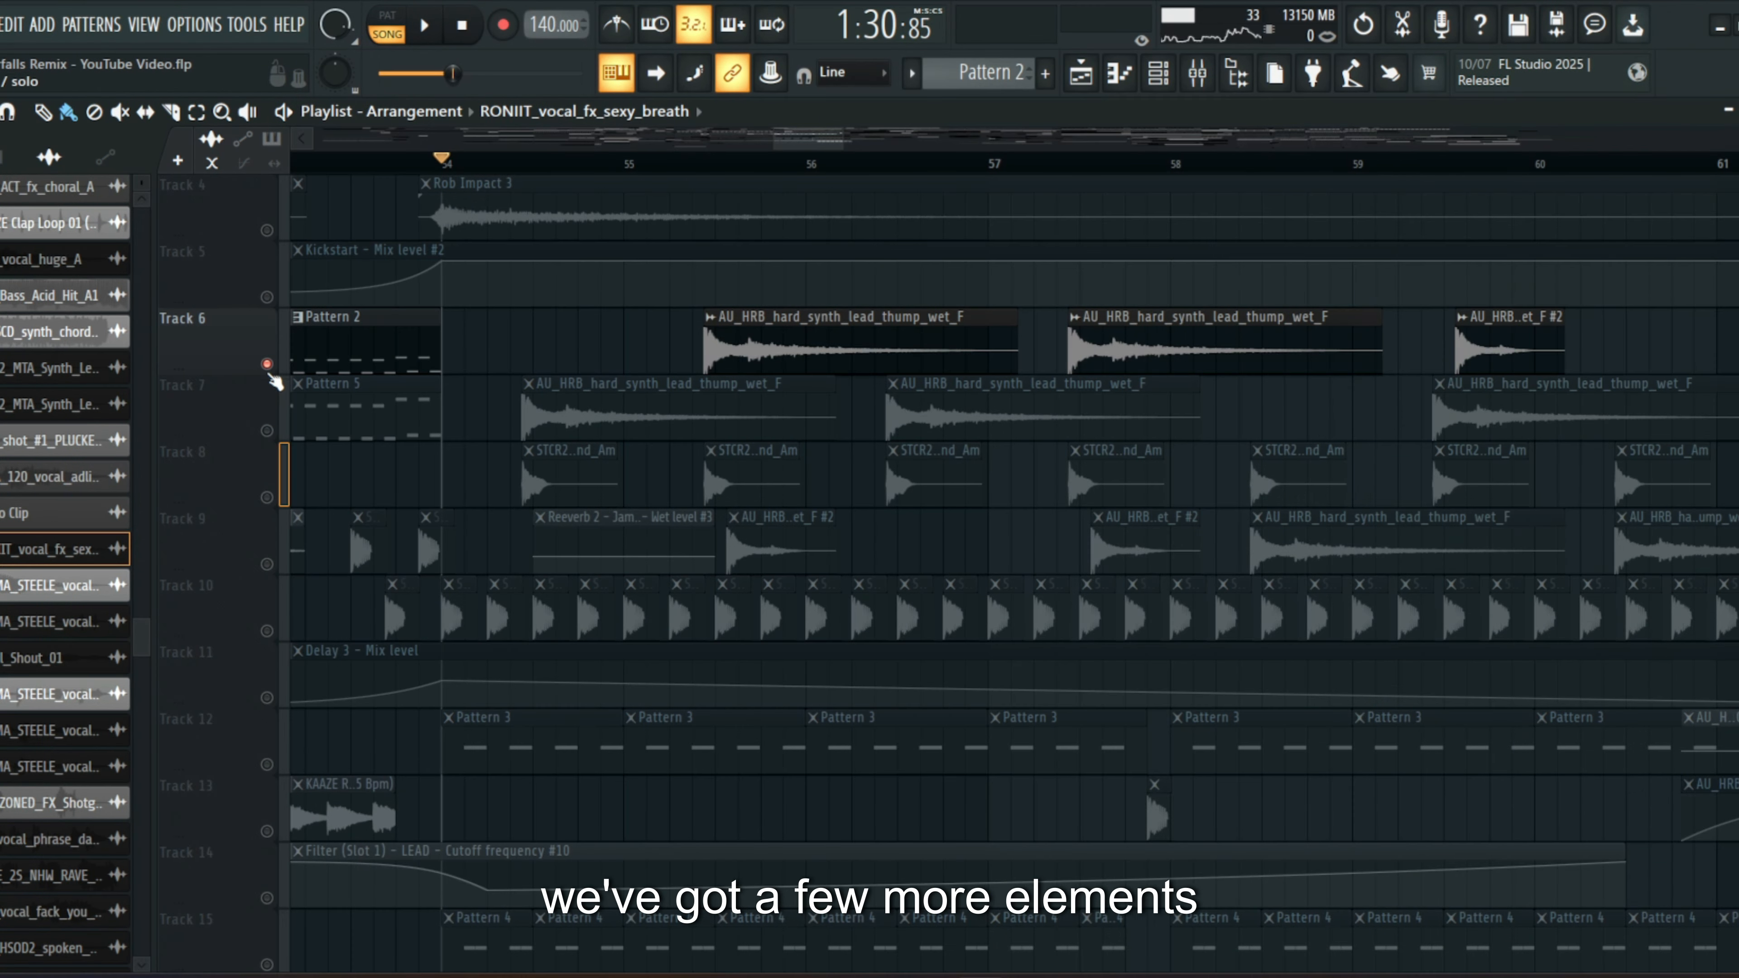
- Enable Tracks 7, 8 and 9 alongside Track 6 and play the isolated hard synth lead one-shots from bar 54
click(267, 430)
click(267, 498)
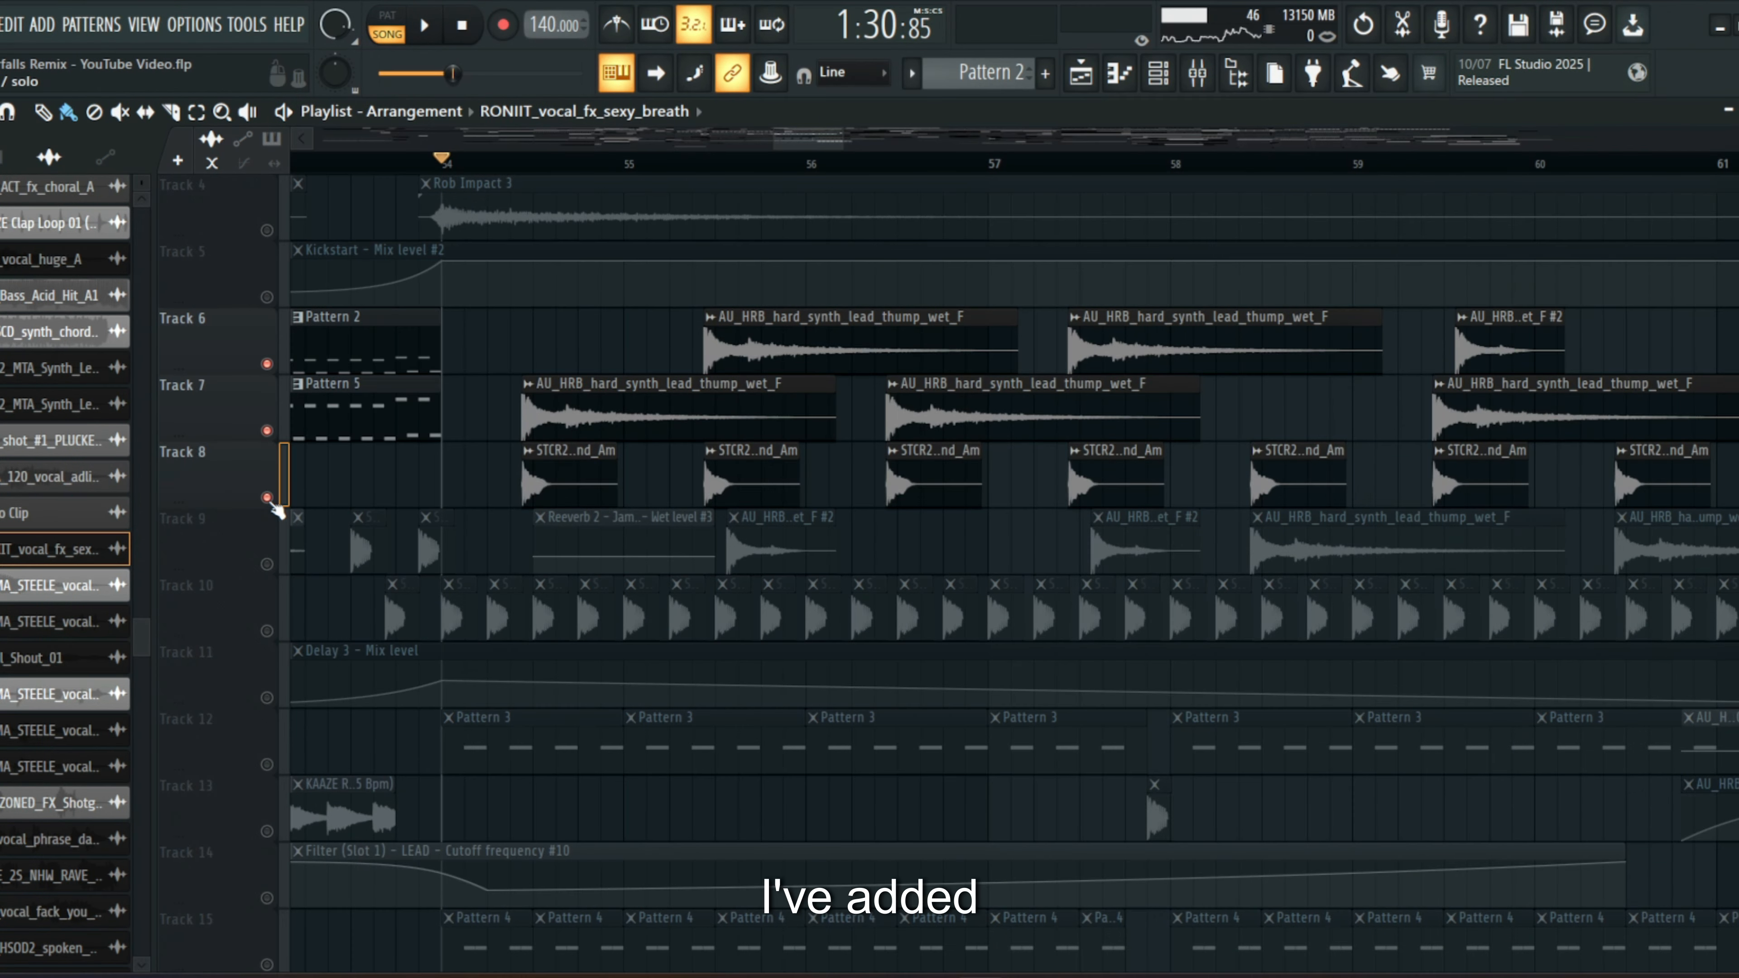
scroll(542, 329, down, 2)
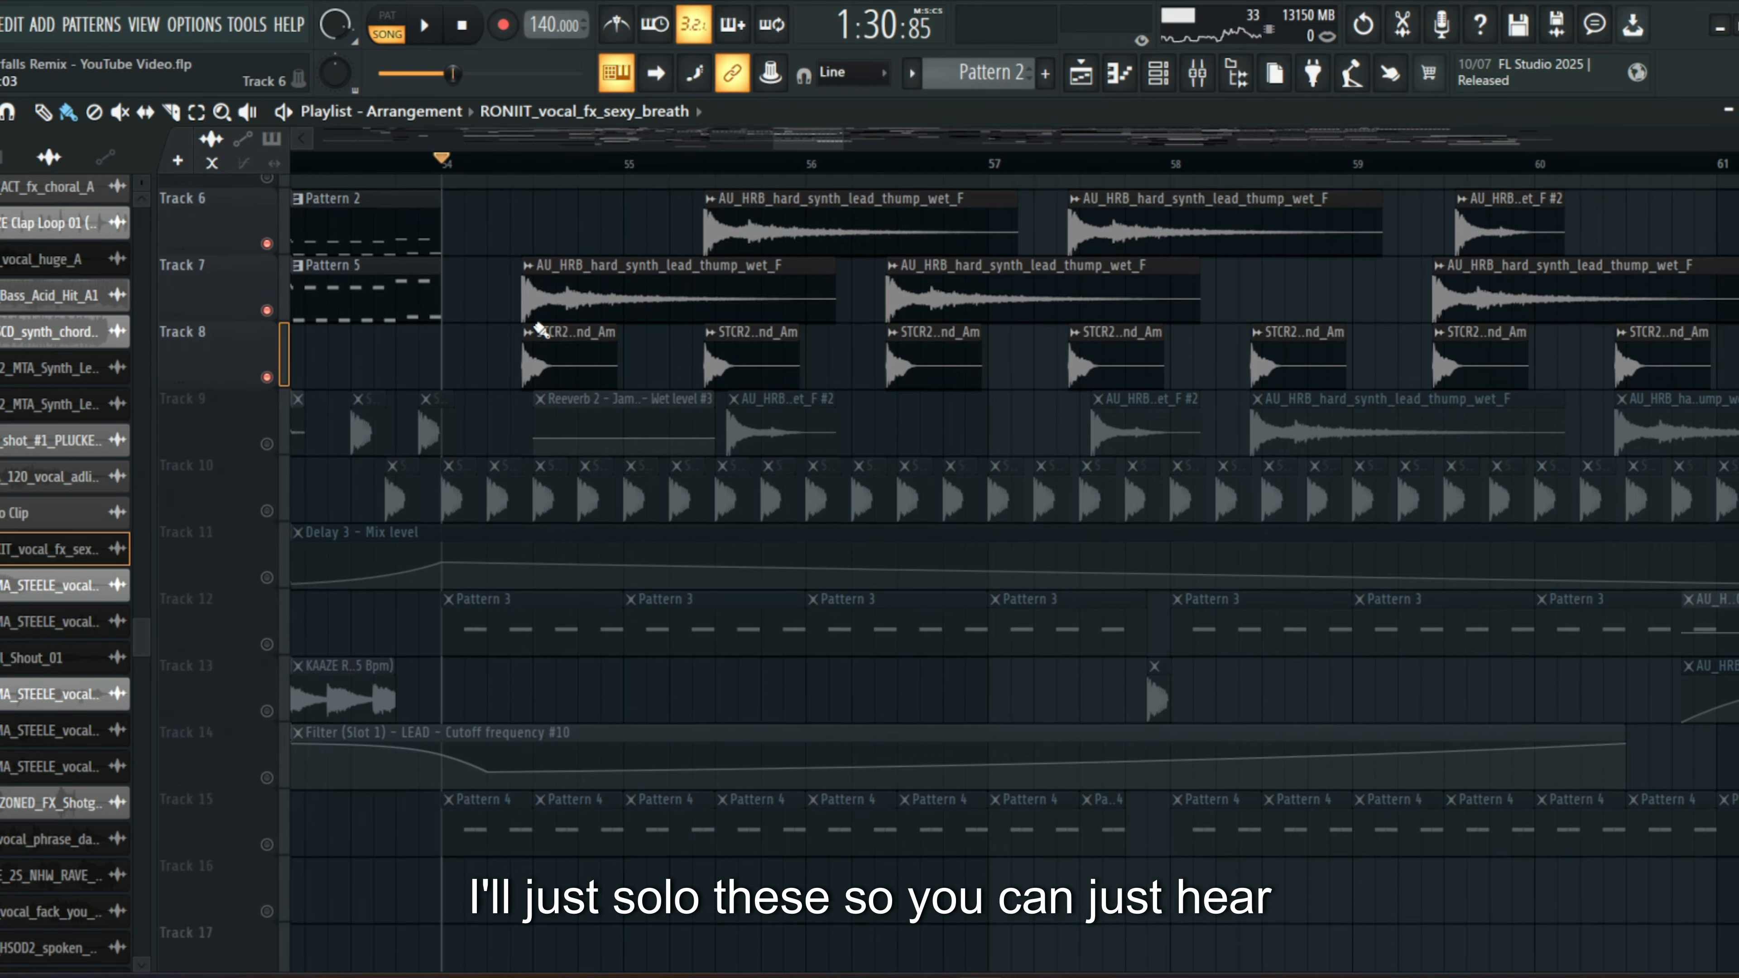
click(267, 430)
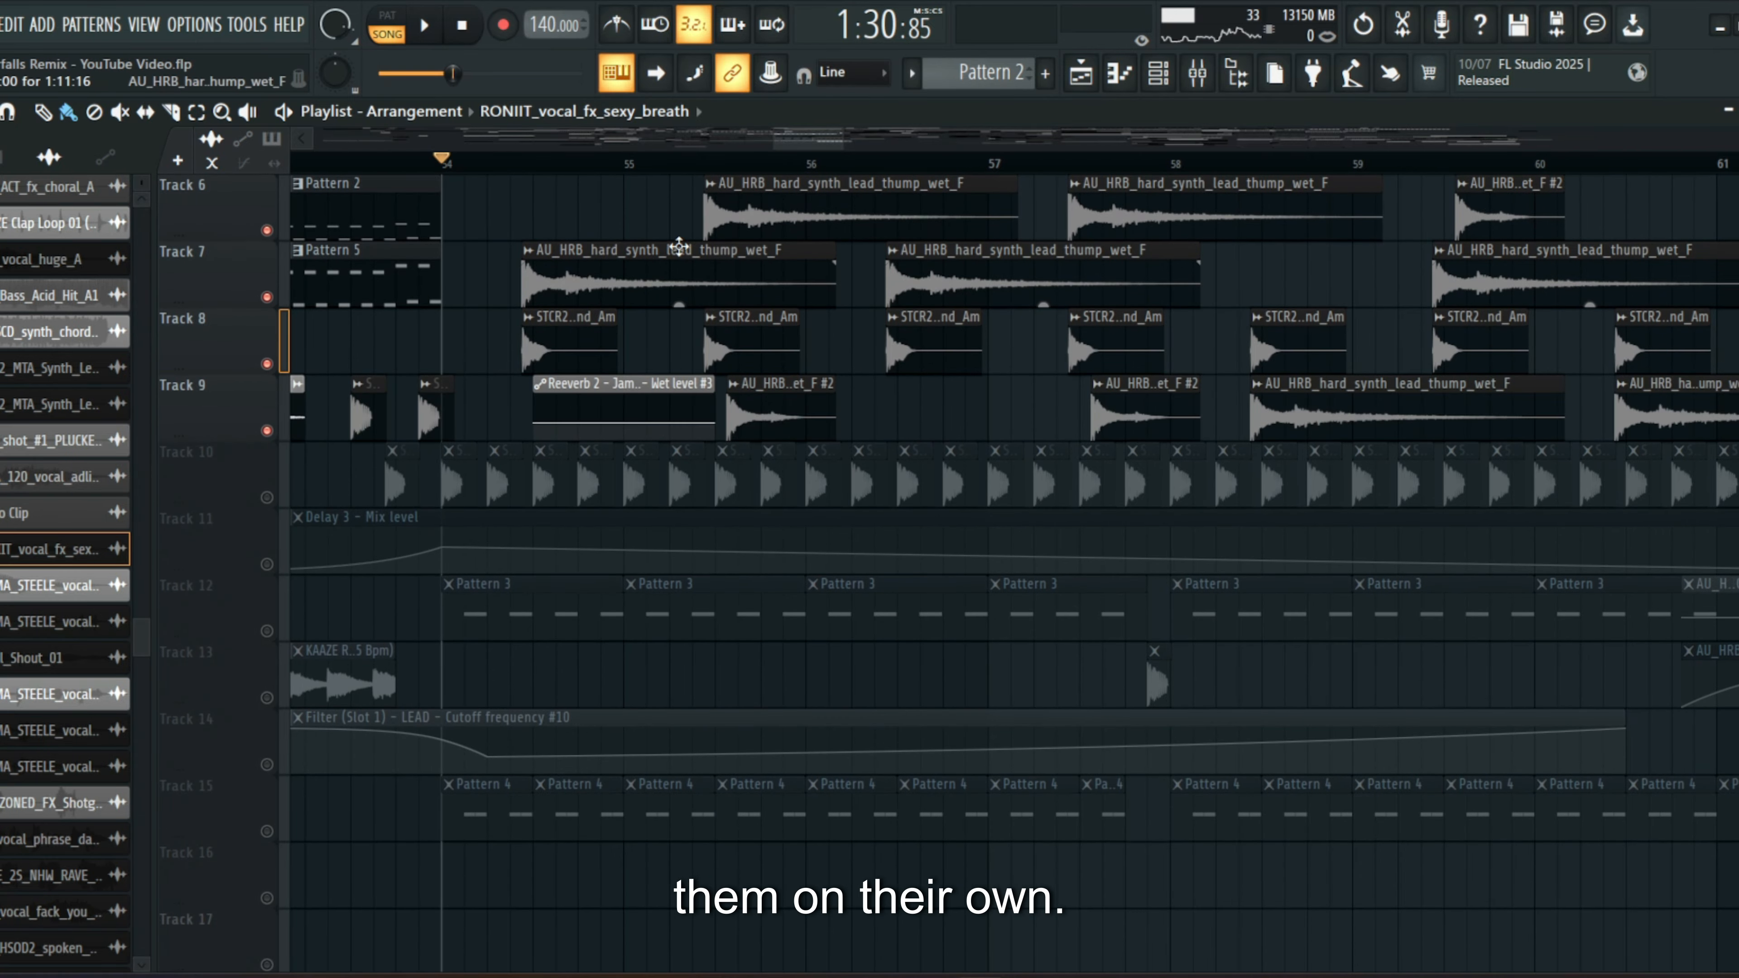
key(space)
scroll(678, 246, up, 4)
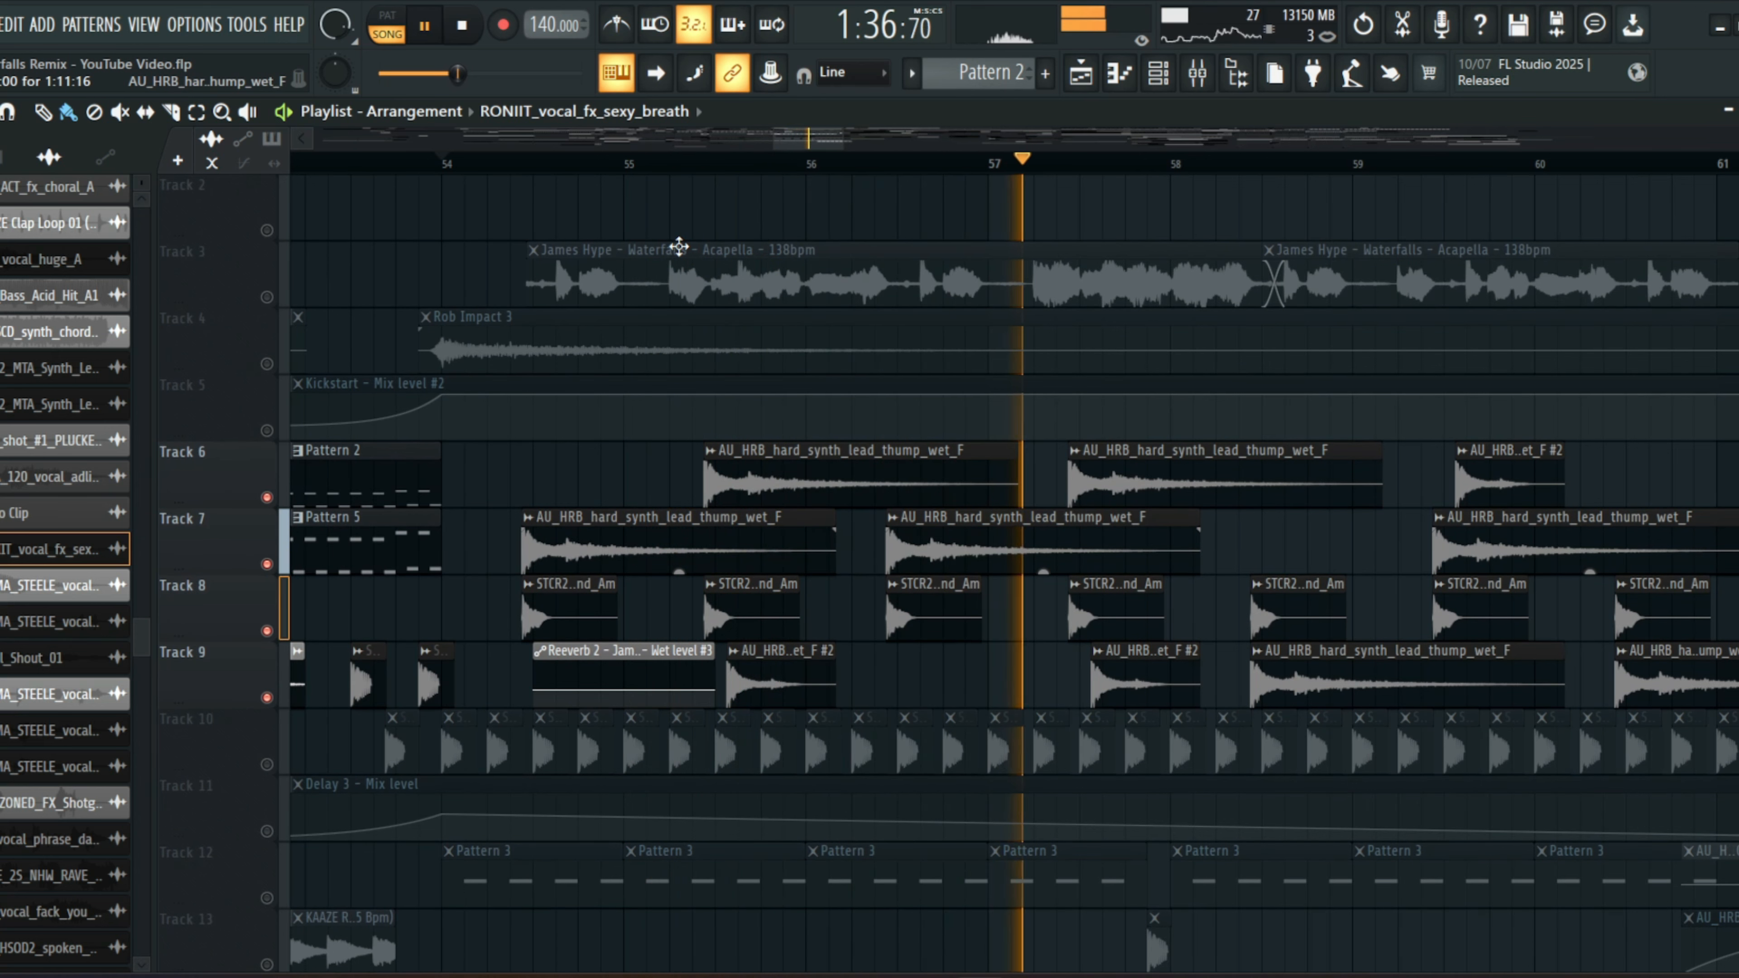
scroll(678, 246, down, 1)
scroll(678, 245, down, 1)
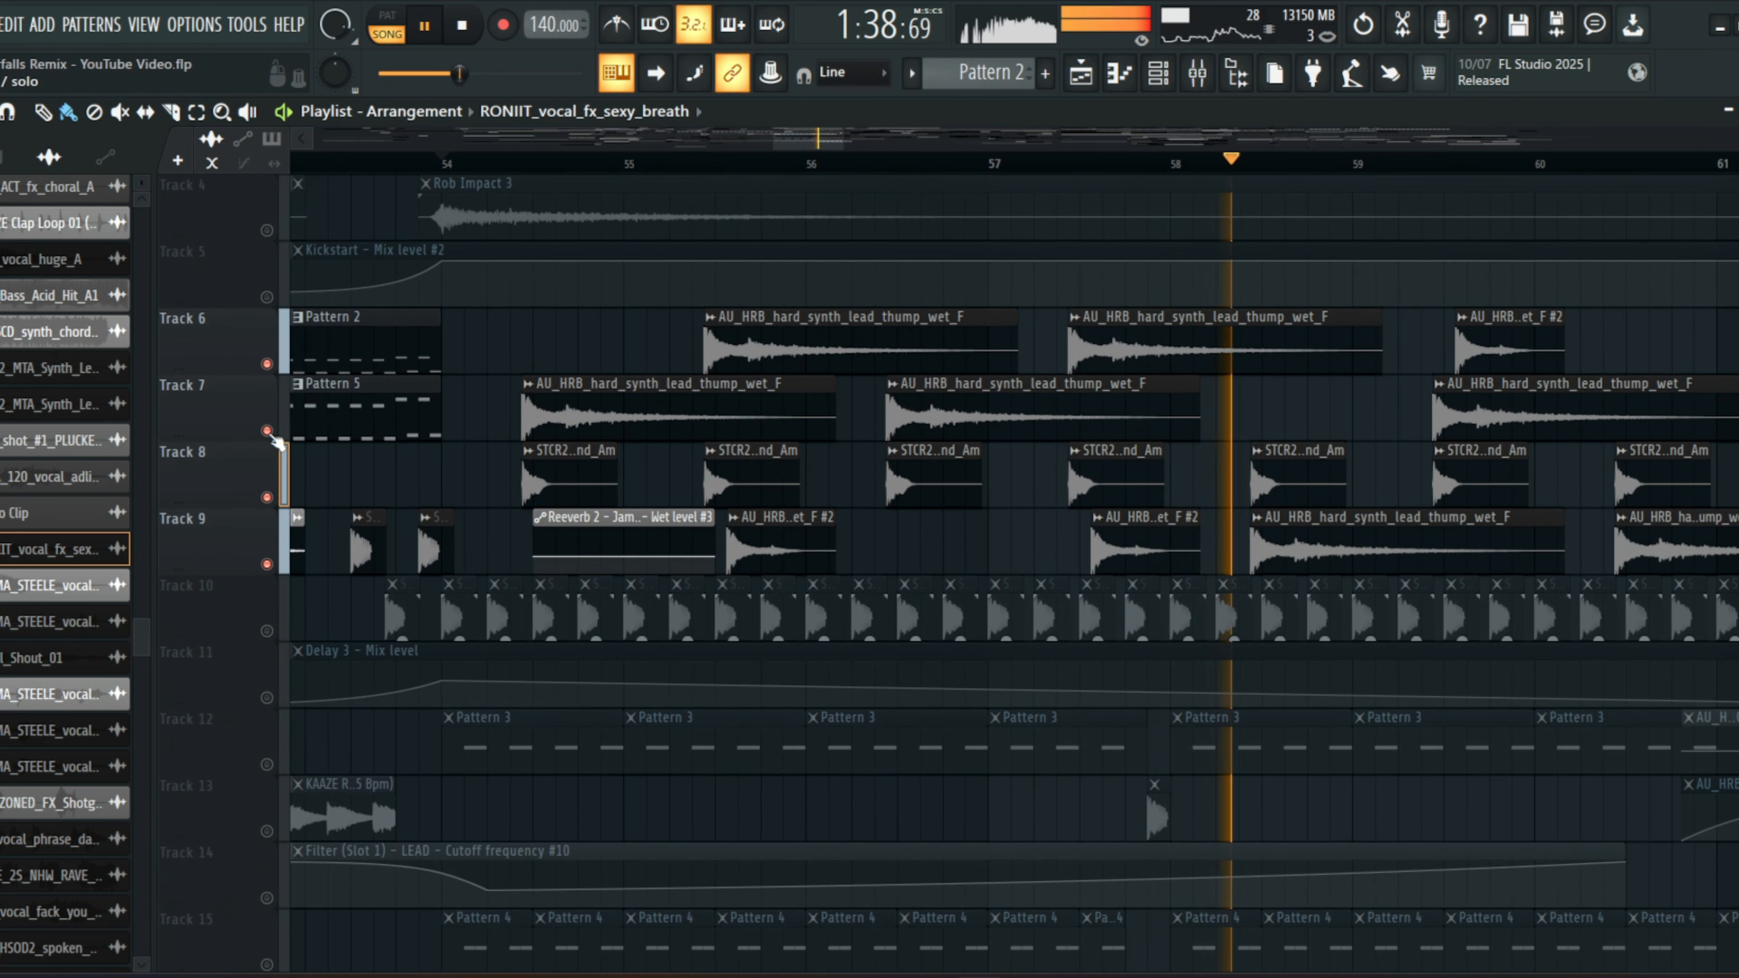
key(space)
- Isolate the KAAZE Top Loop hits on Track 24 and play them from just after bar 54
click(268, 431)
click(268, 365)
scroll(474, 202, down, 3)
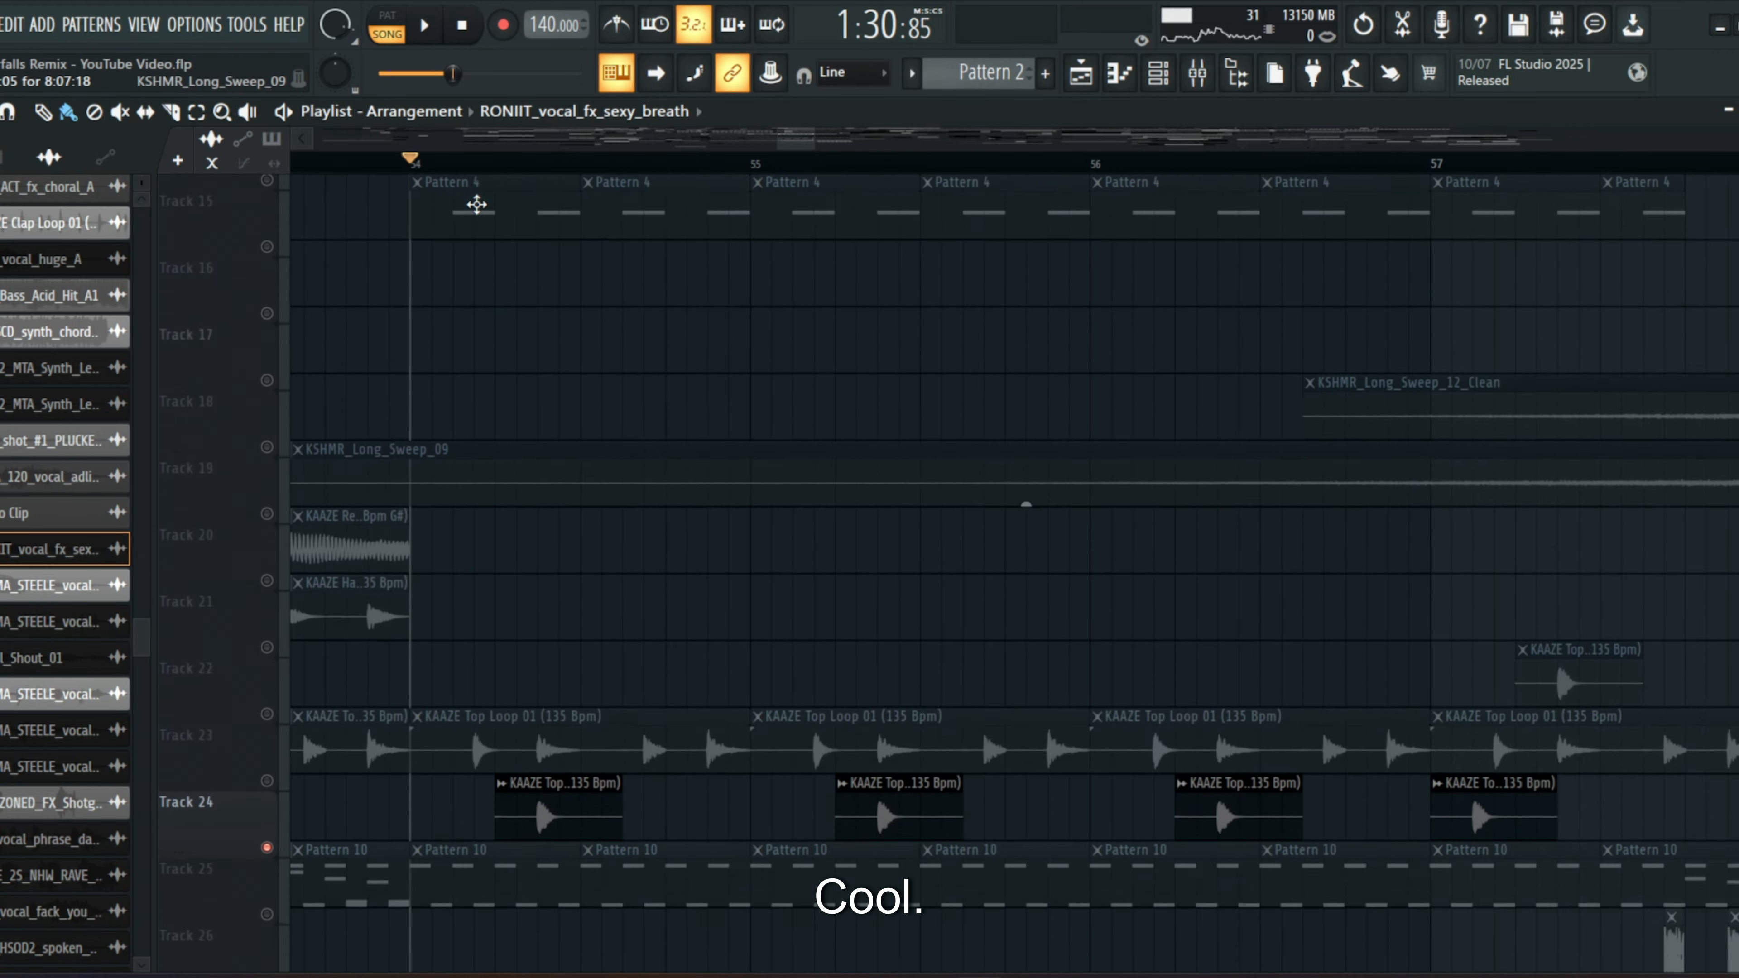
click(474, 164)
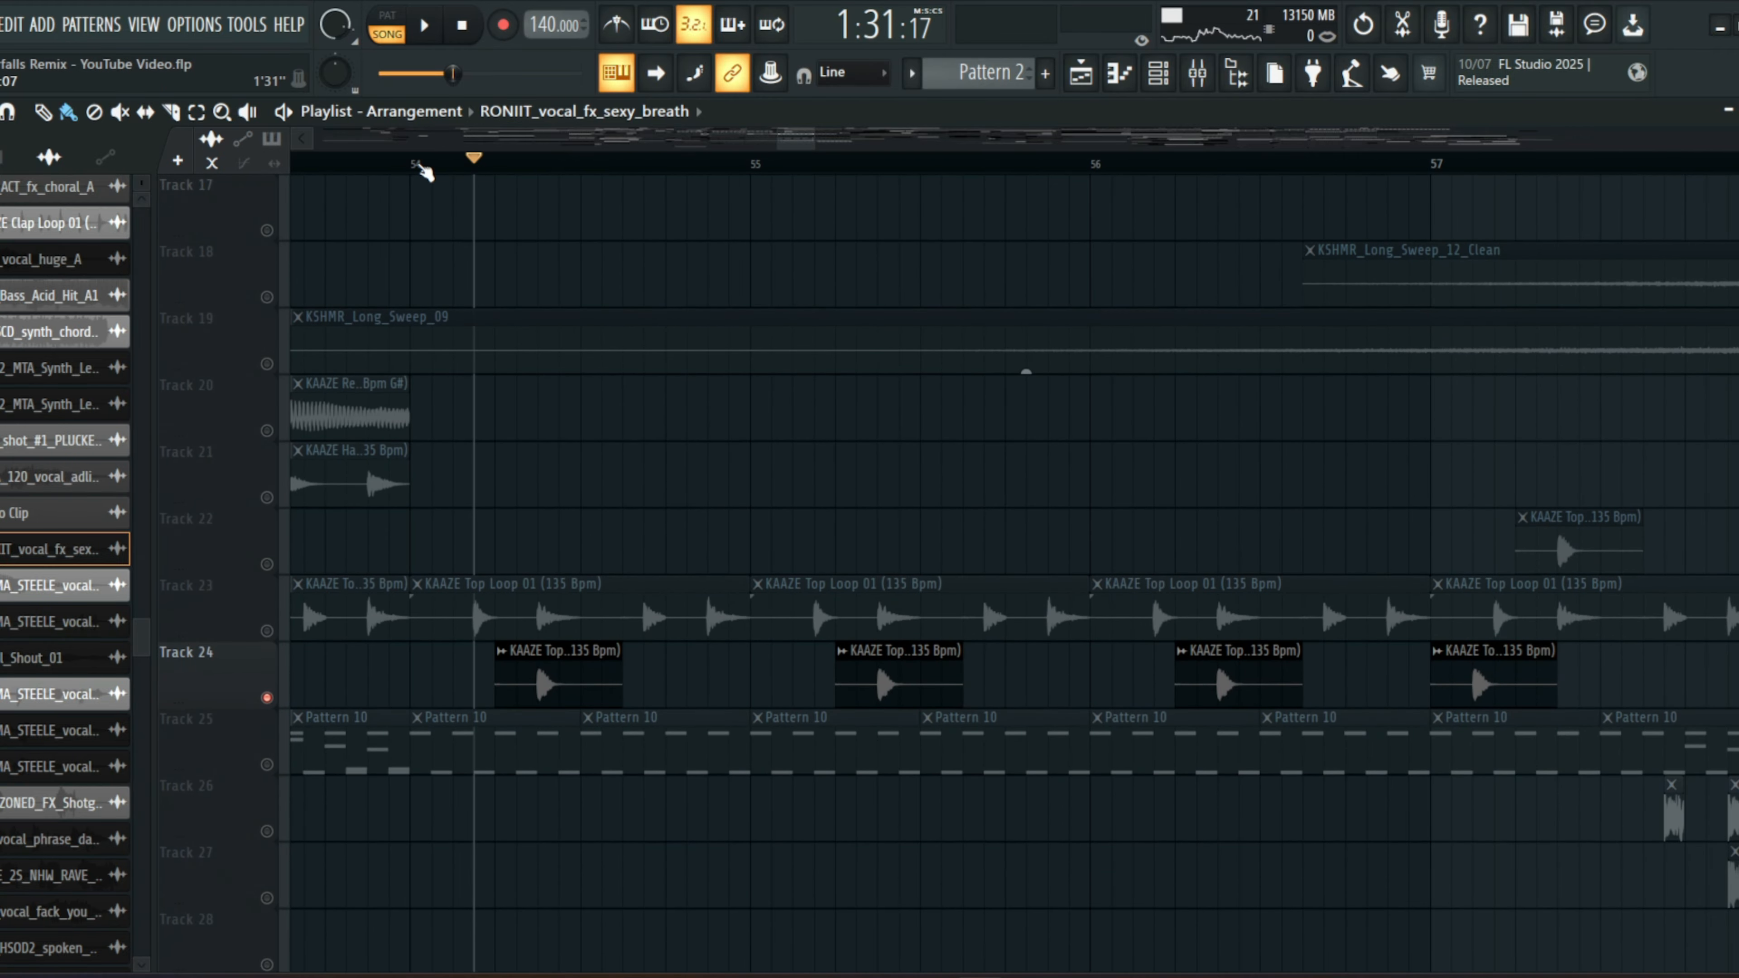
key(space)
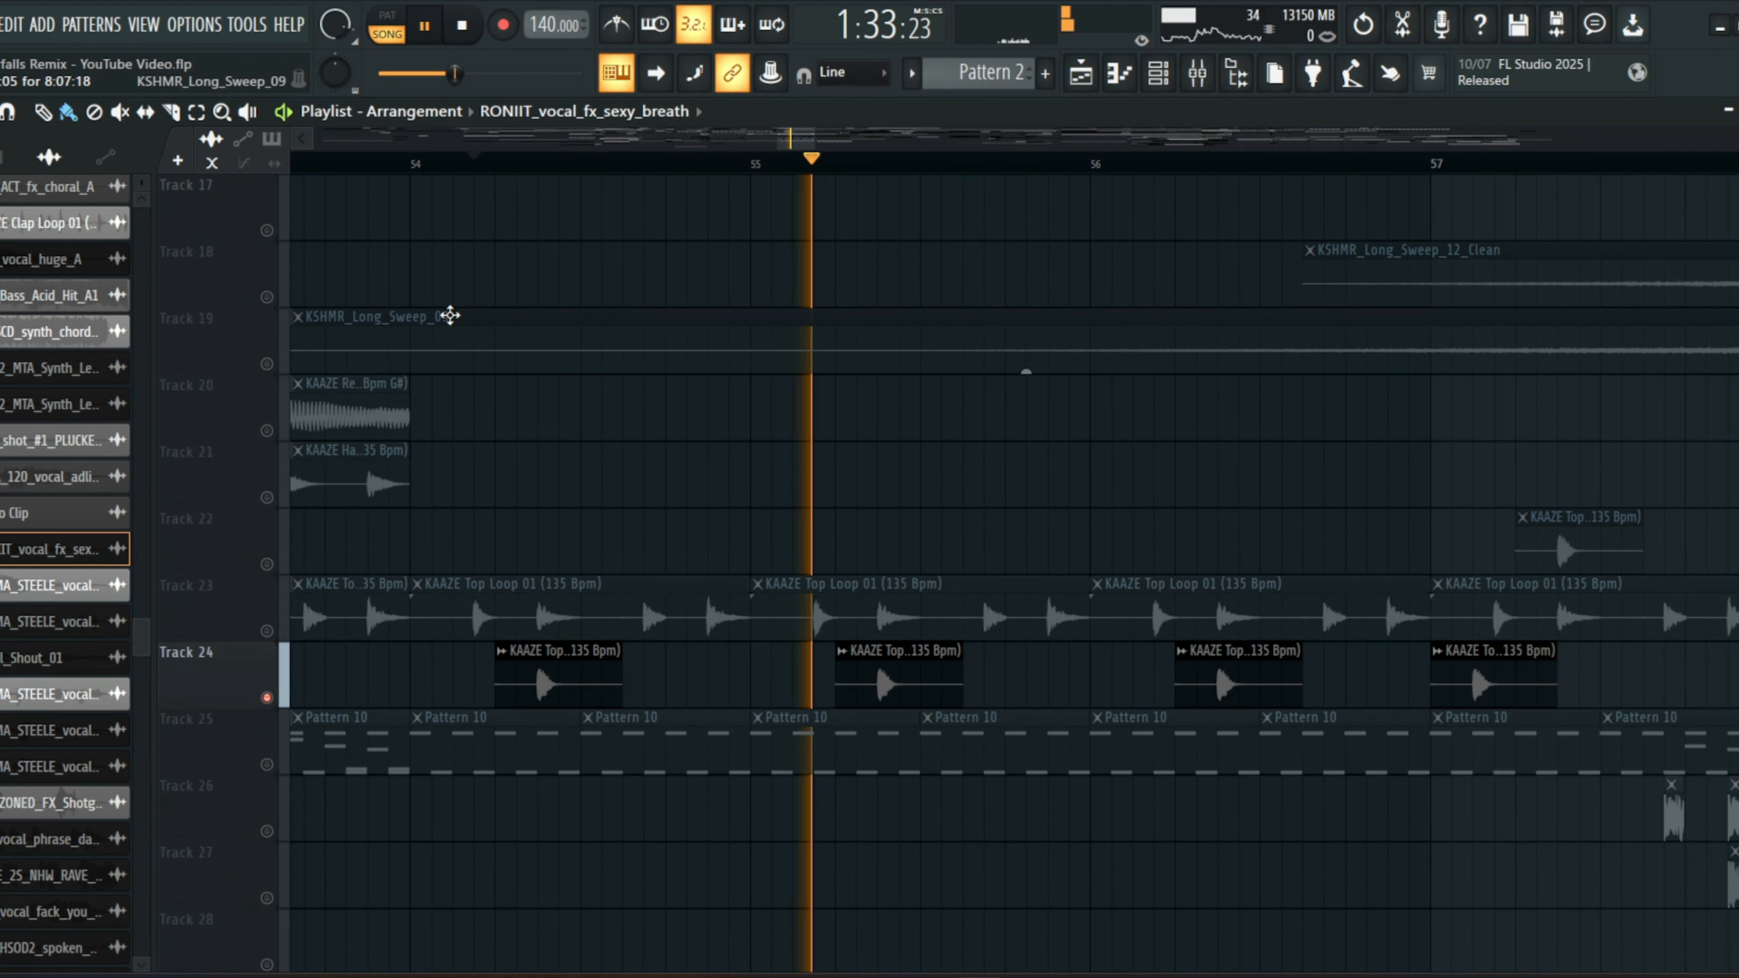
scroll(452, 315, up, 7)
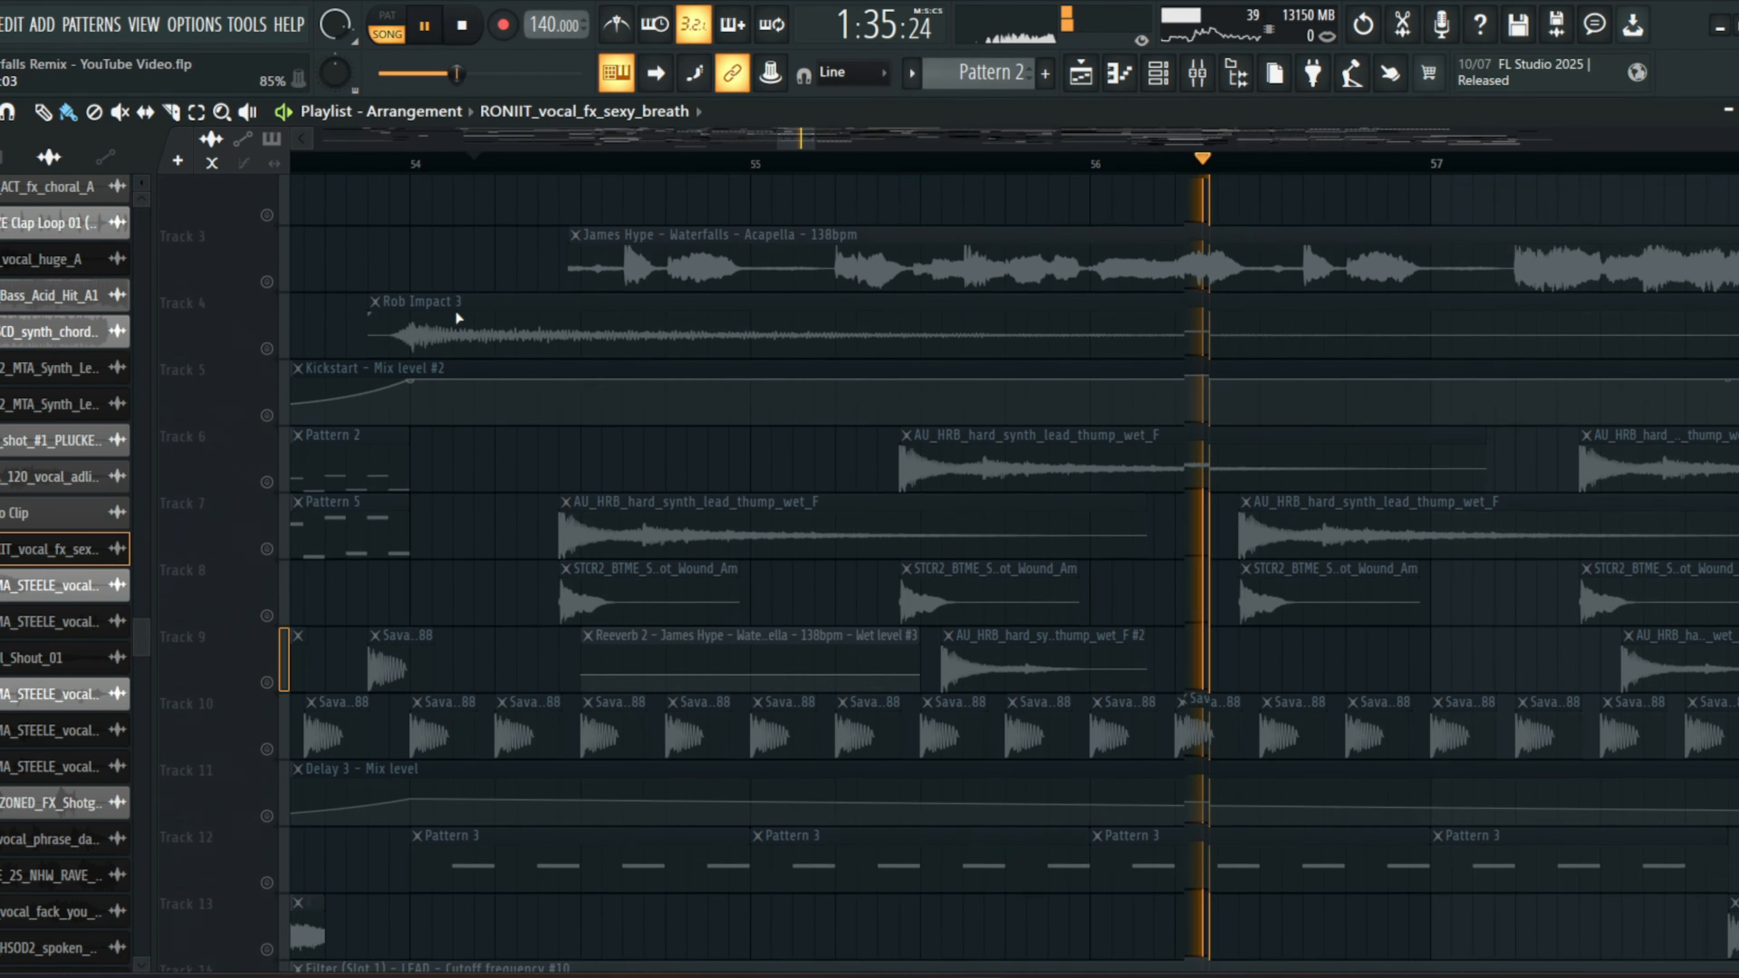
key(space)
- Enable the synth one-shots on Tracks 6 to 9 and play them together with Track 24's top loop hits
click(270, 564)
click(269, 498)
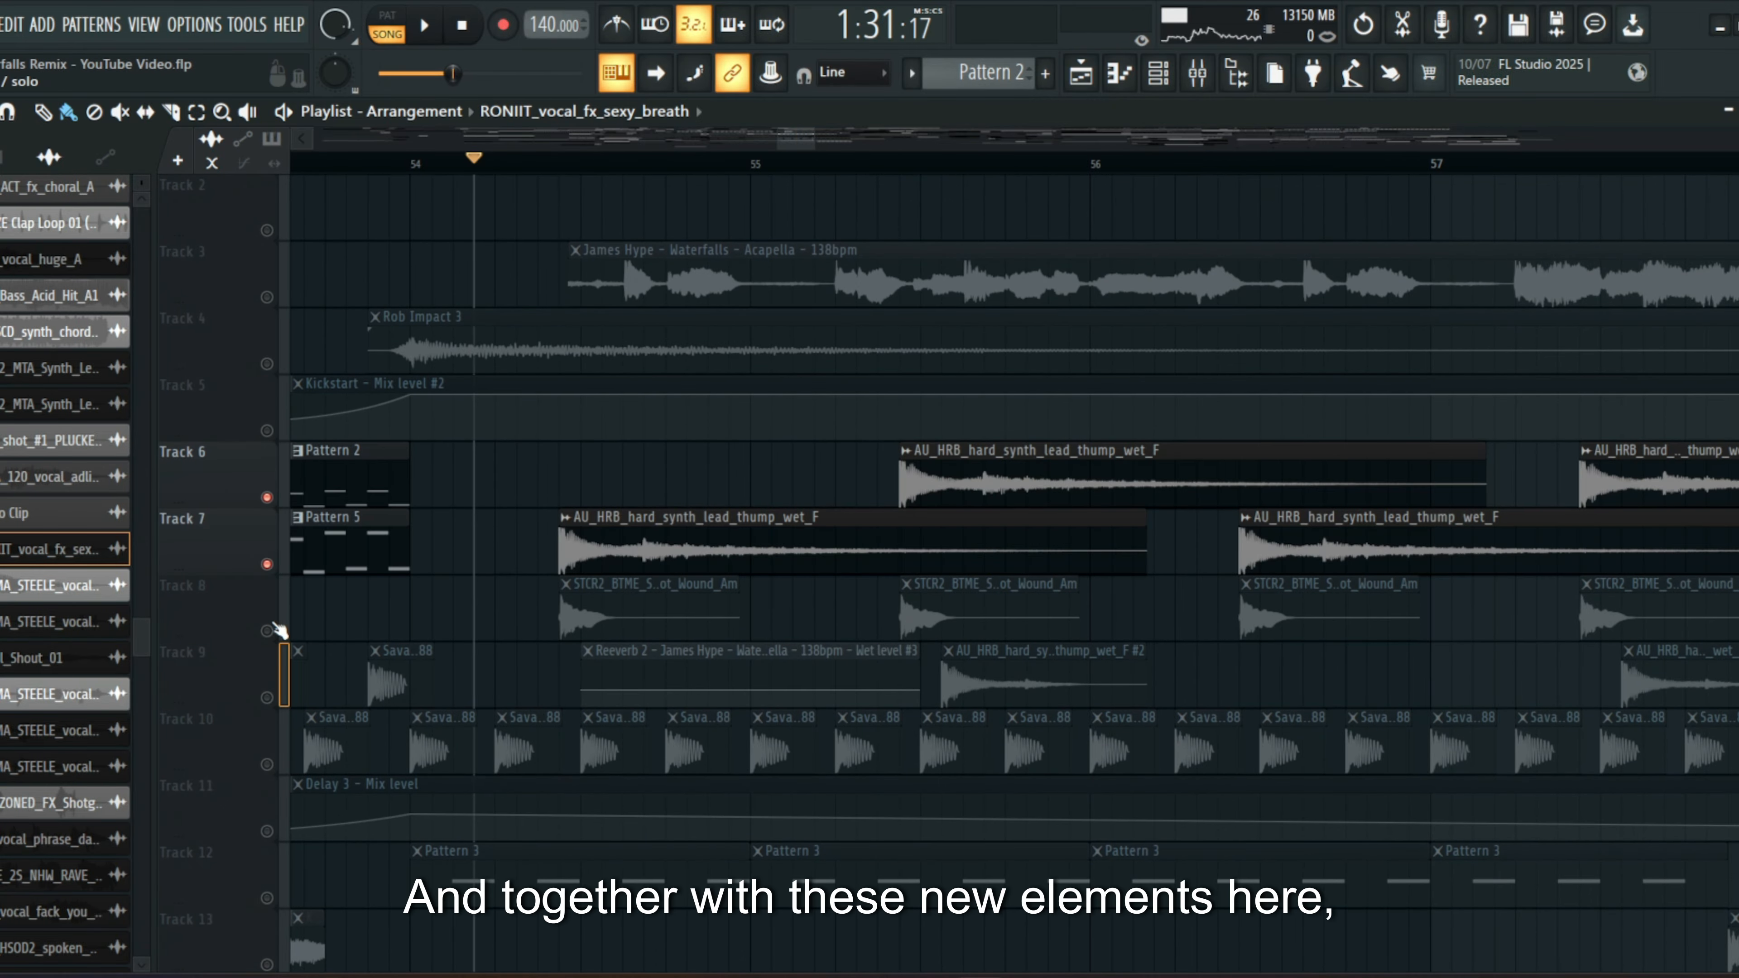
click(268, 630)
click(267, 698)
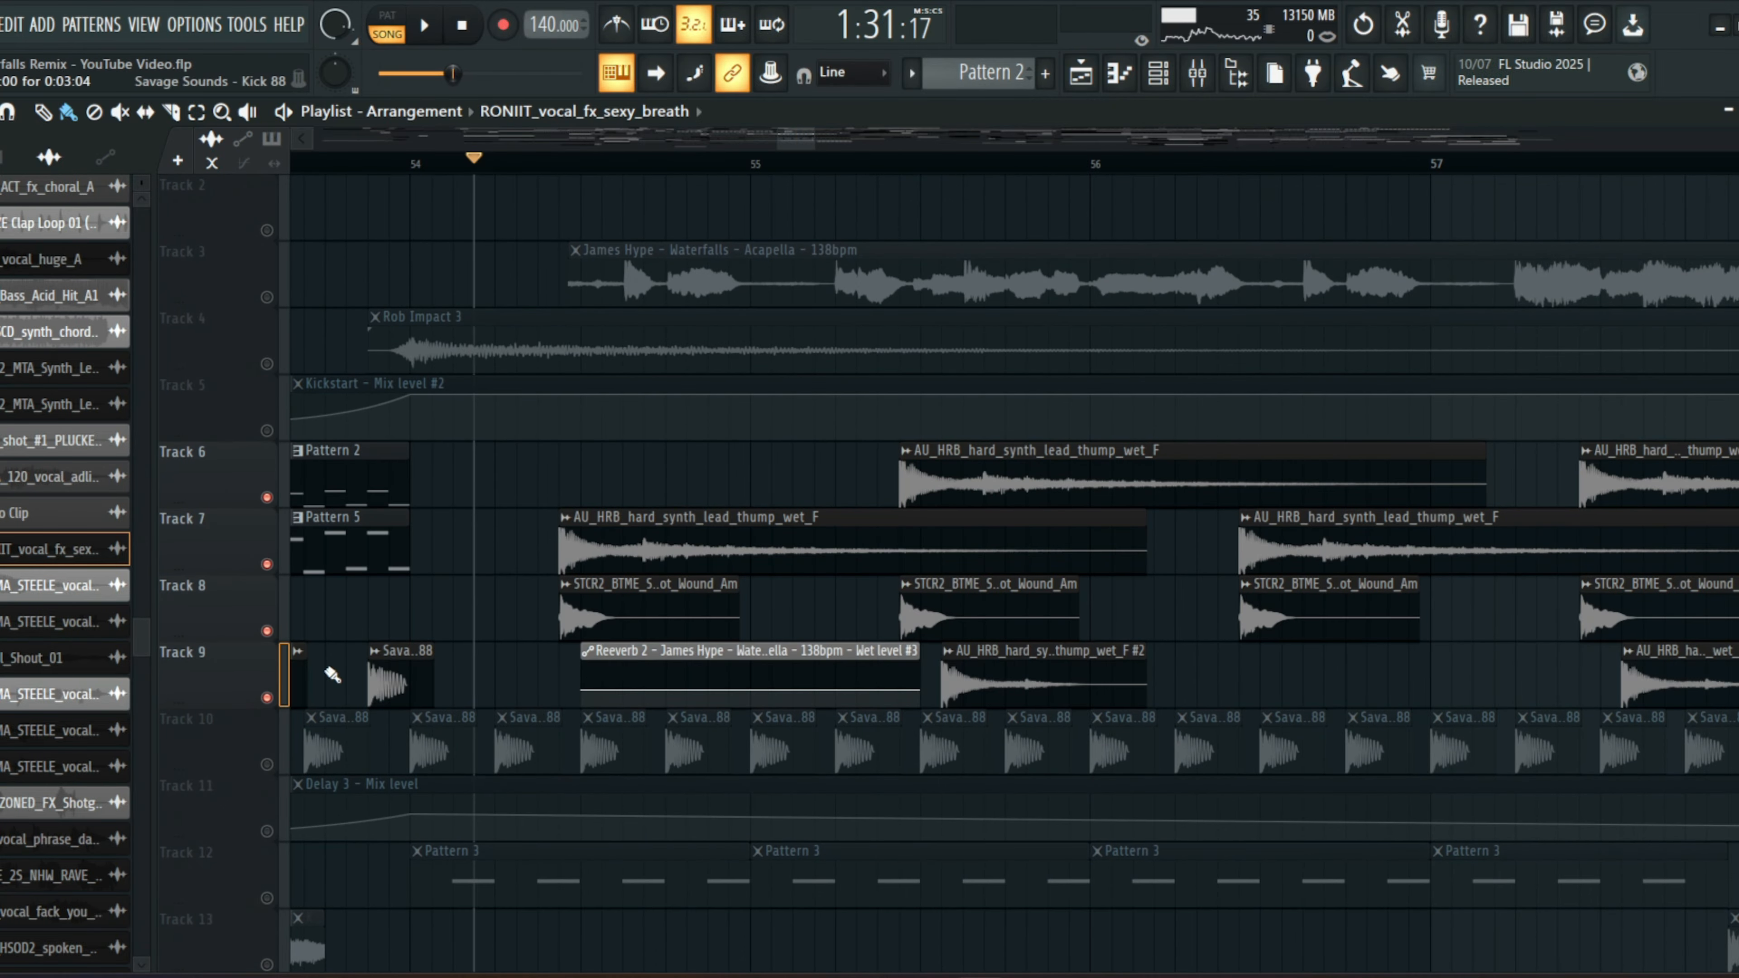
scroll(550, 505, down, 10)
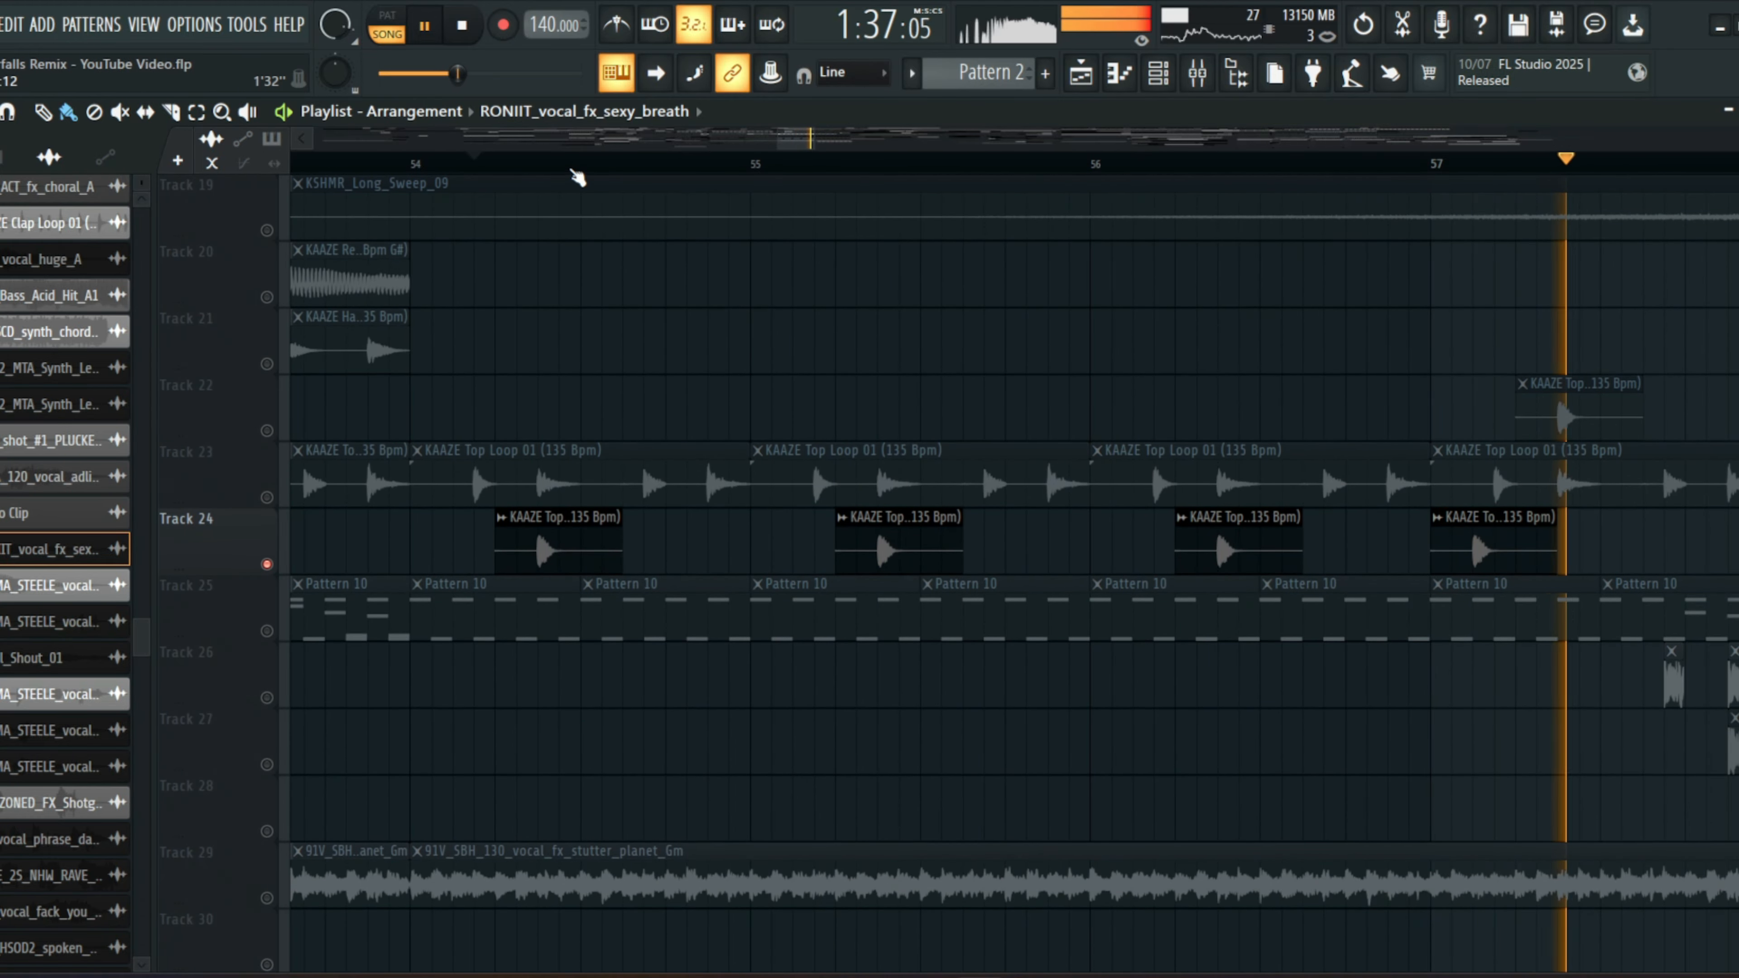
scroll(577, 176, down, 2)
scroll(577, 177, down, 2)
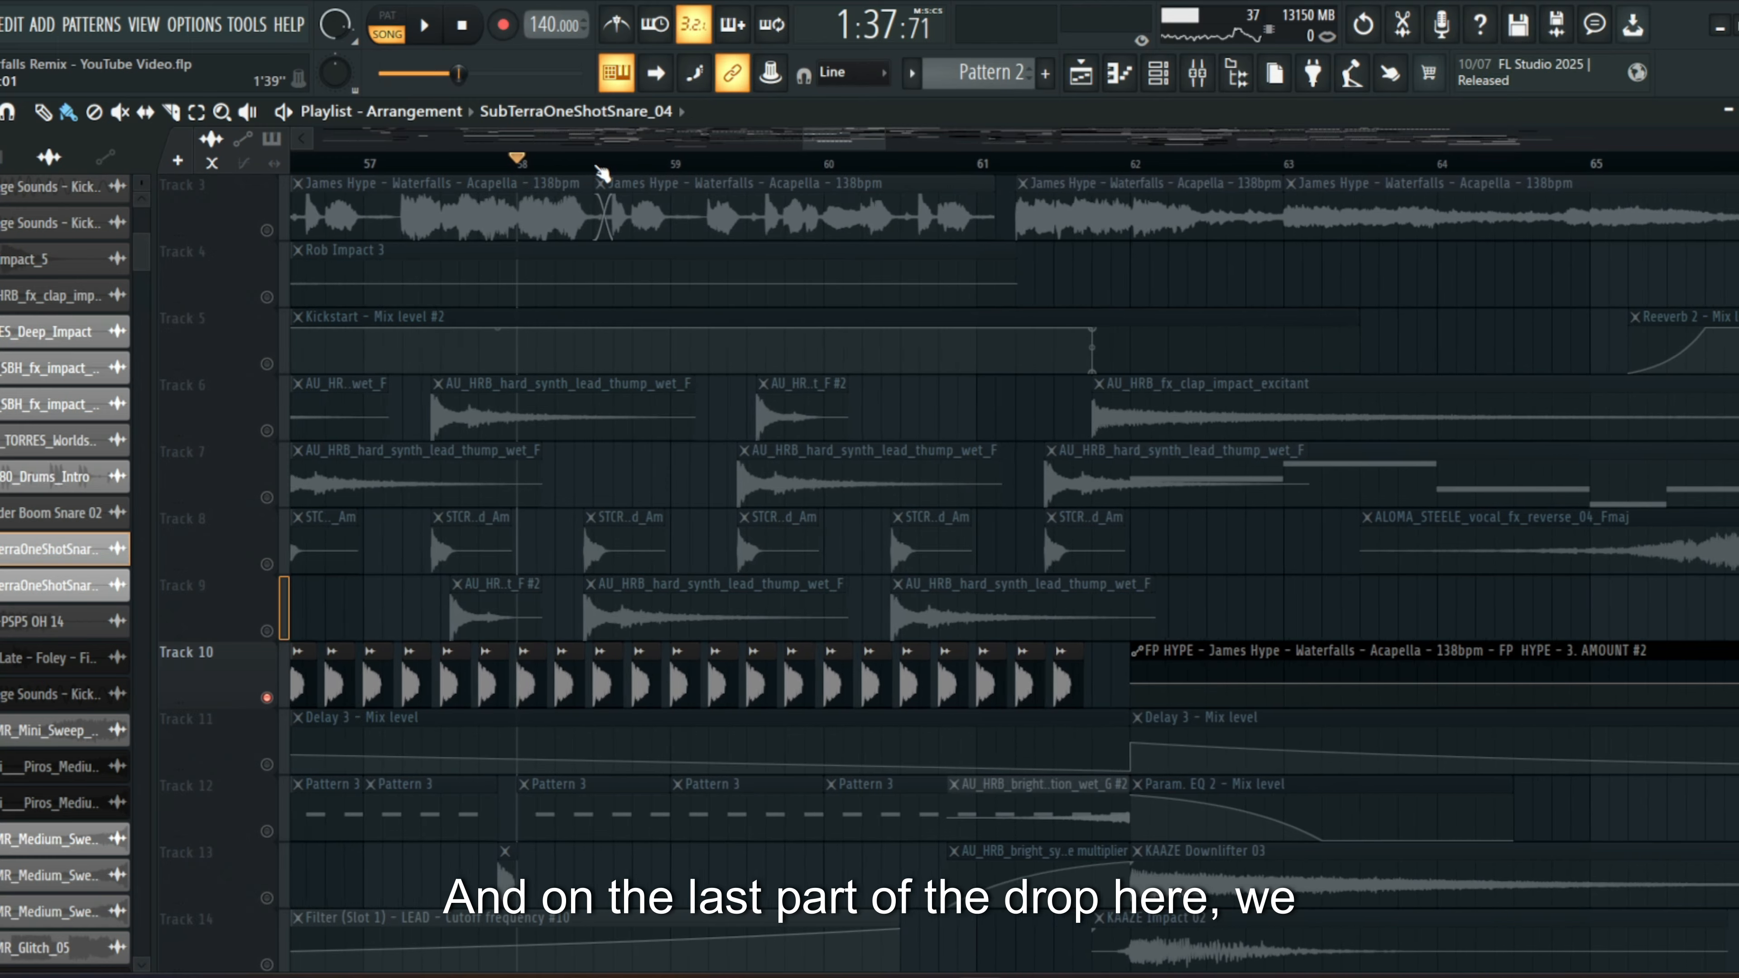
- Enable Tracks 6 to 9 alongside the Track 10 kick and play the drop's last percussion section from bar 58
scroll(595, 370, down, 3)
scroll(596, 391, up, 4)
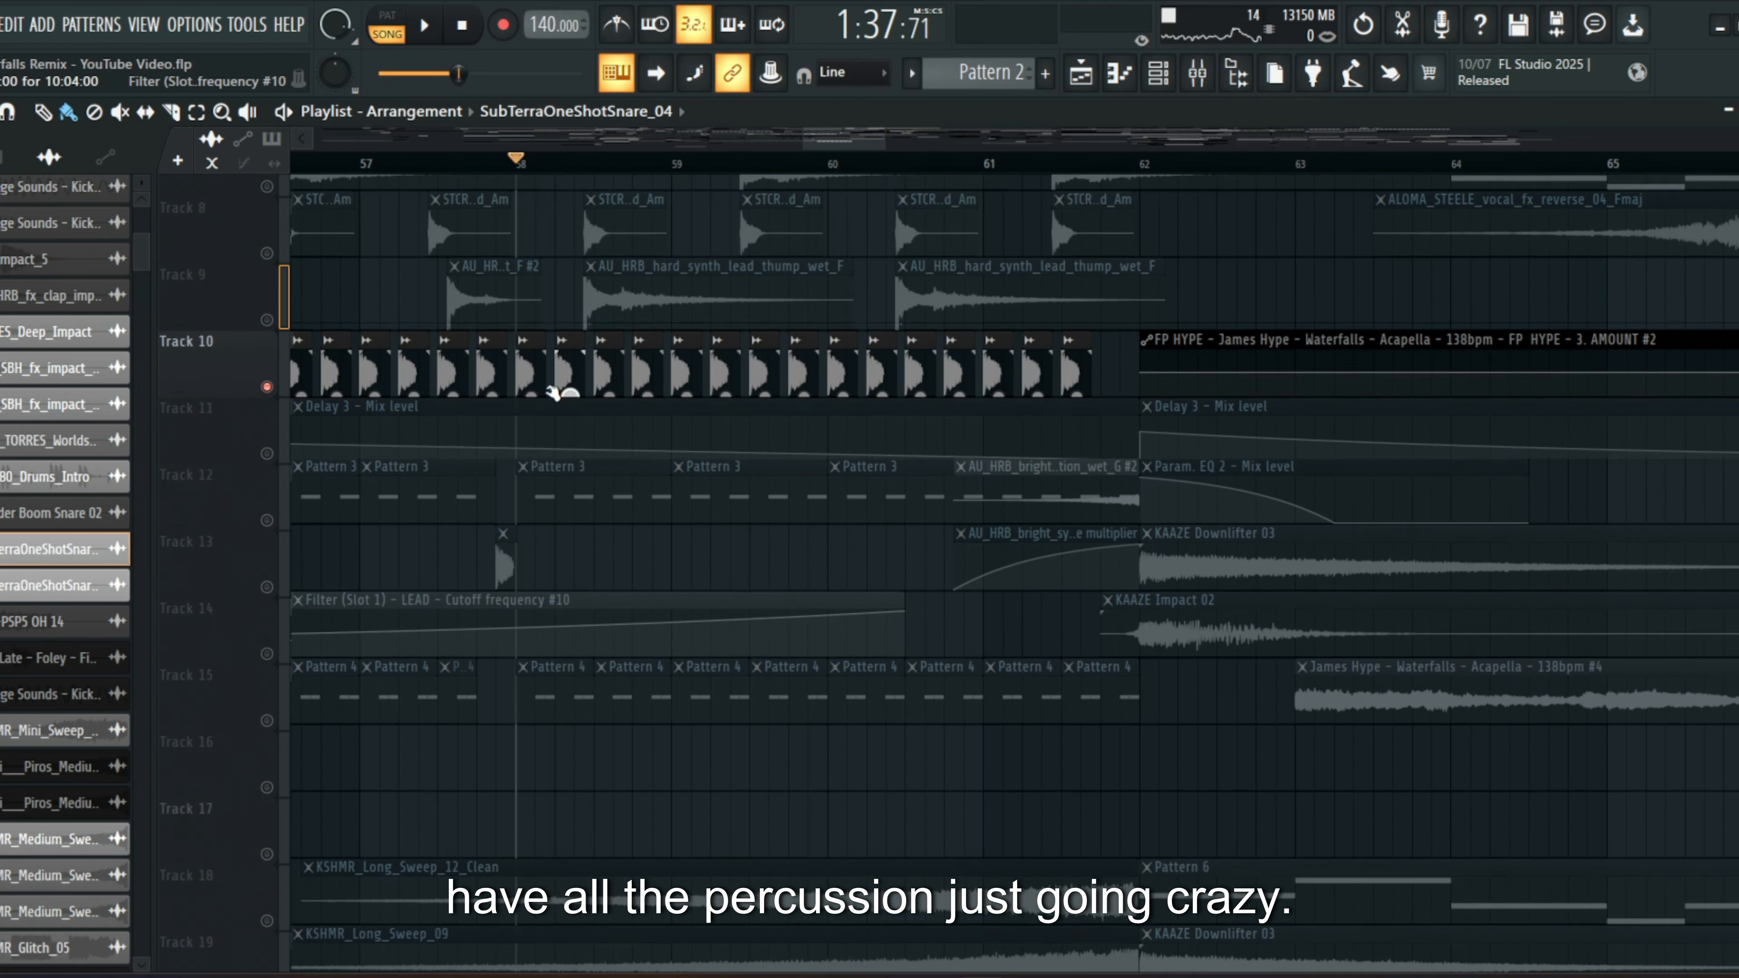
click(268, 365)
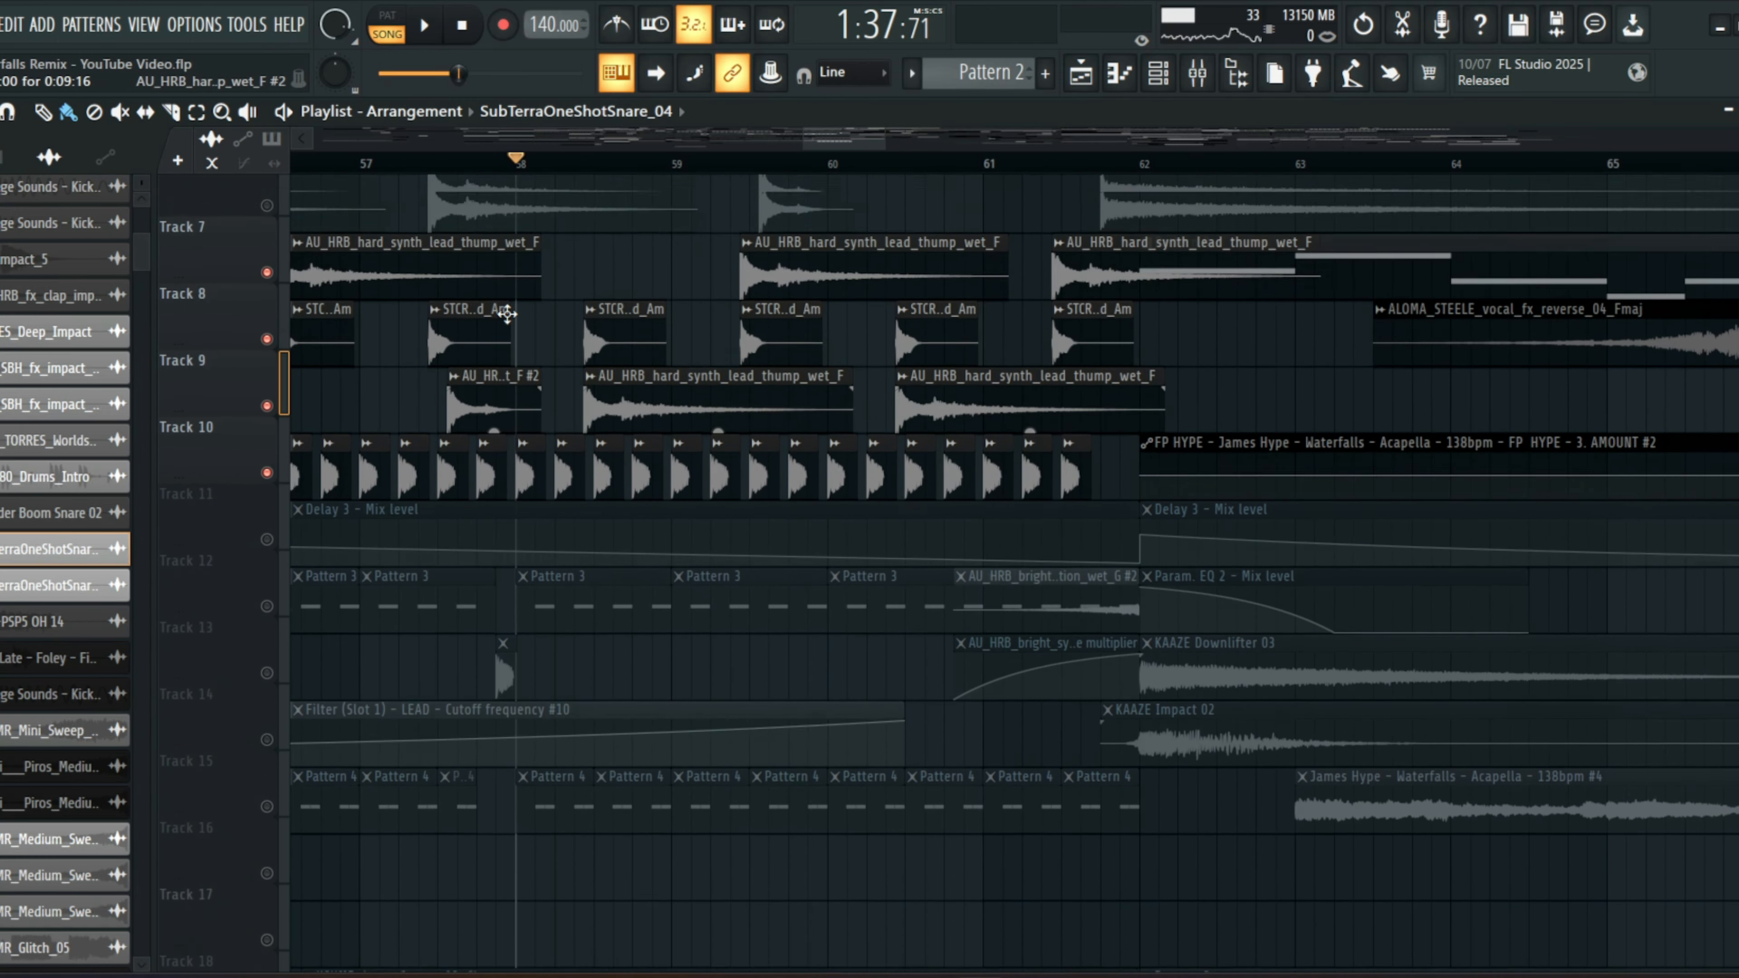
scroll(270, 479, up, 6)
key(space)
click(267, 500)
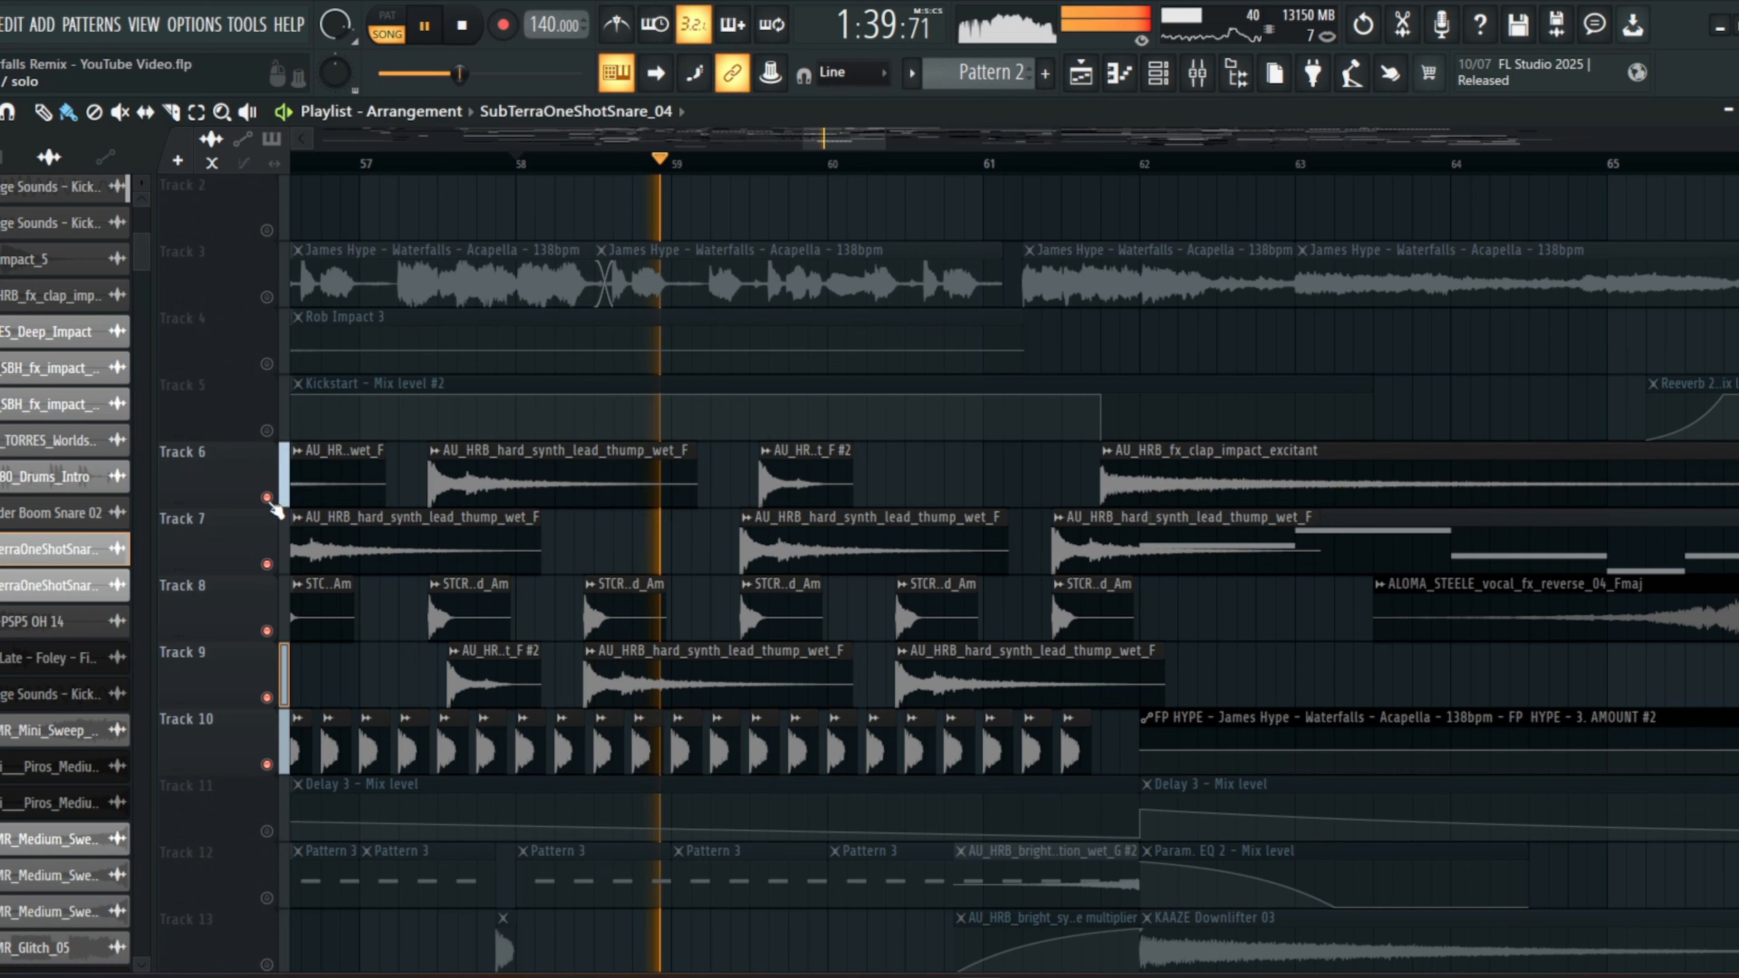
scroll(611, 442, down, 11)
scroll(616, 445, down, 10)
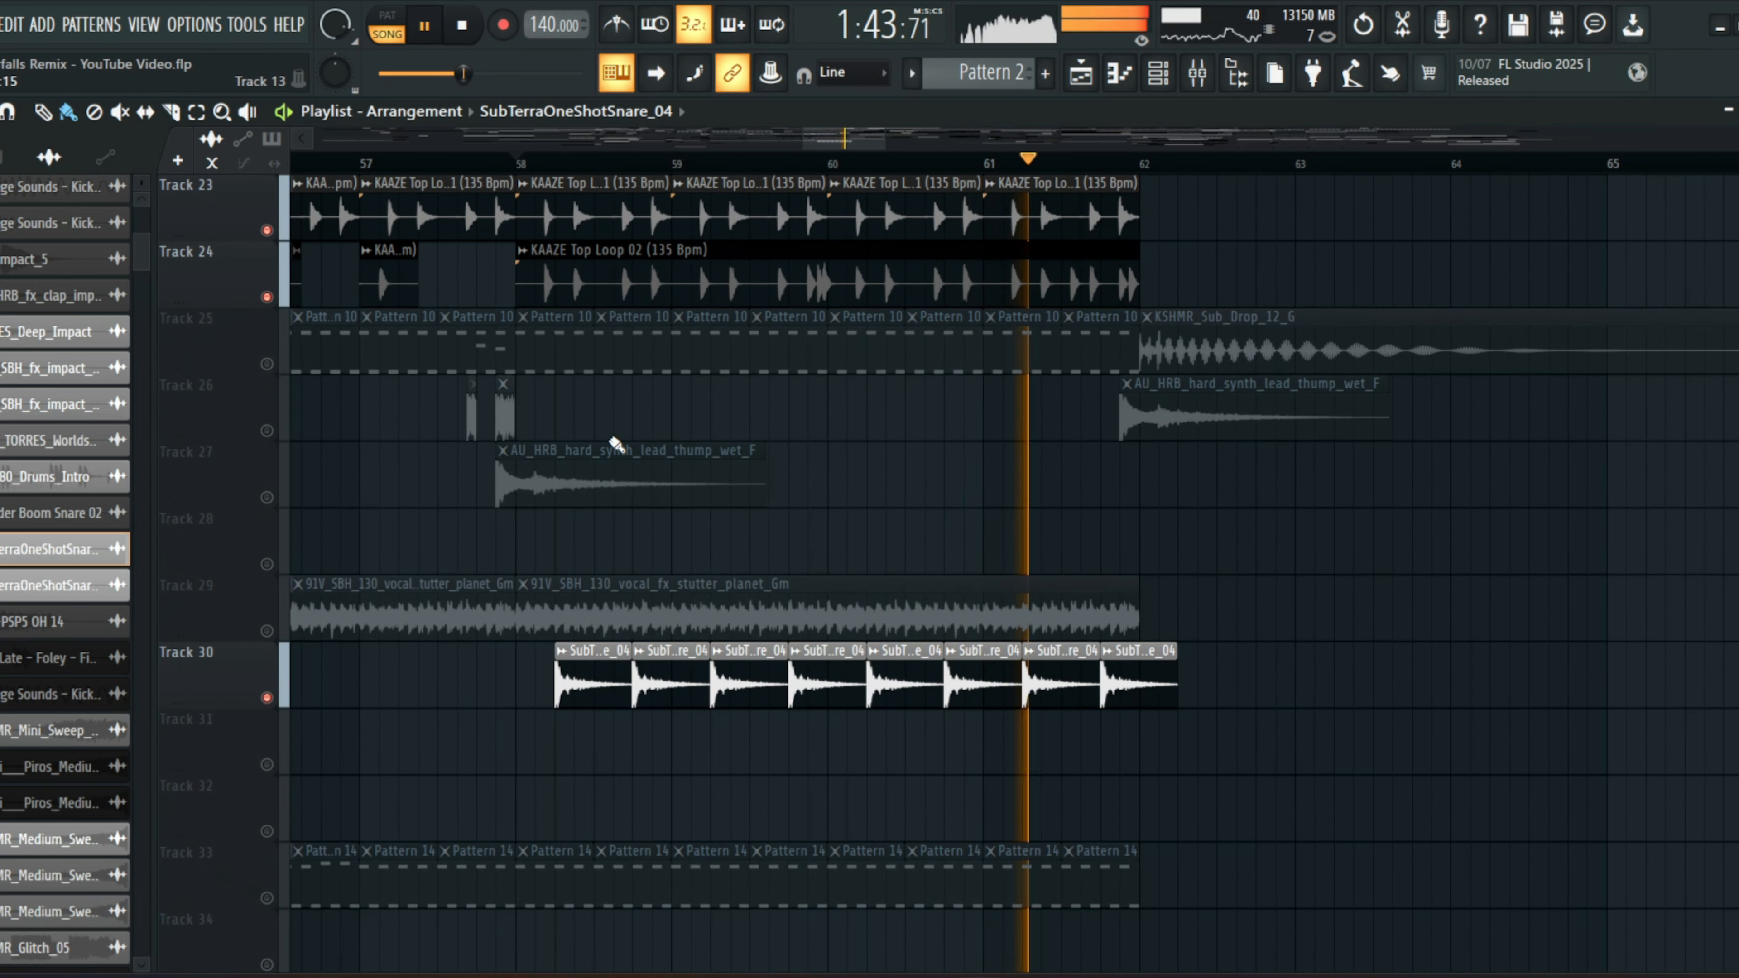
ctrl+scroll(867, 284, down, 3)
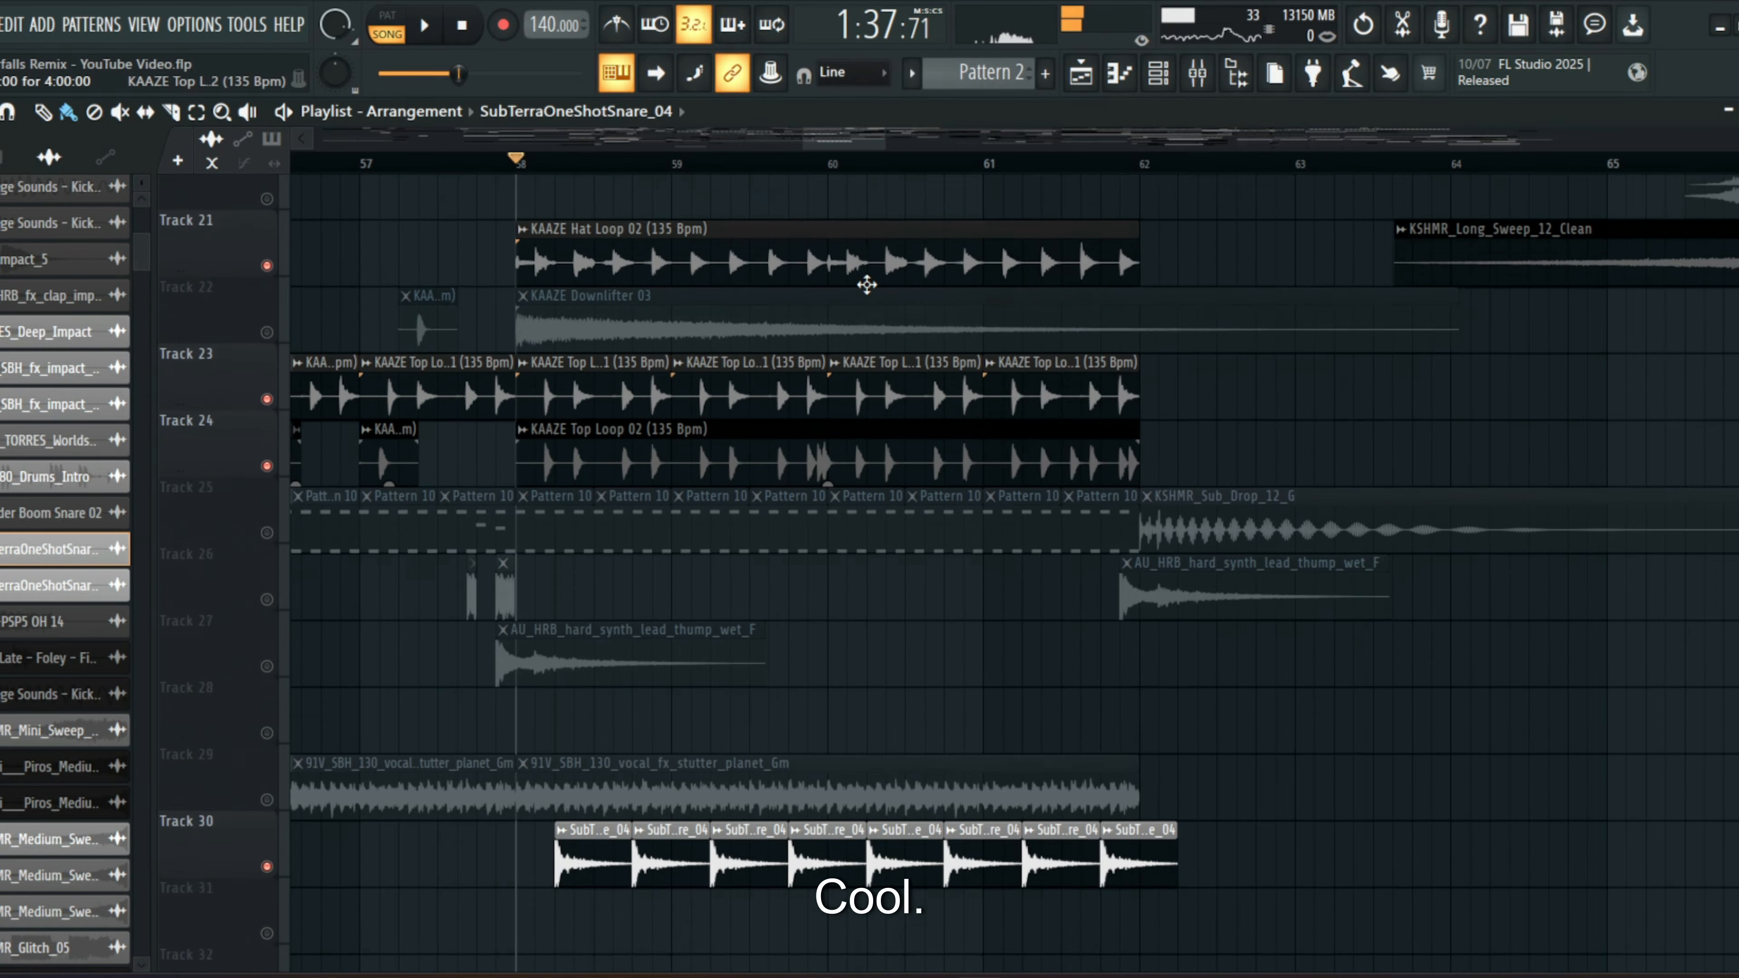
- Play the transition from the end of the drop into the break around bar 62
scroll(519, 287, up, 11)
scroll(519, 287, up, 4)
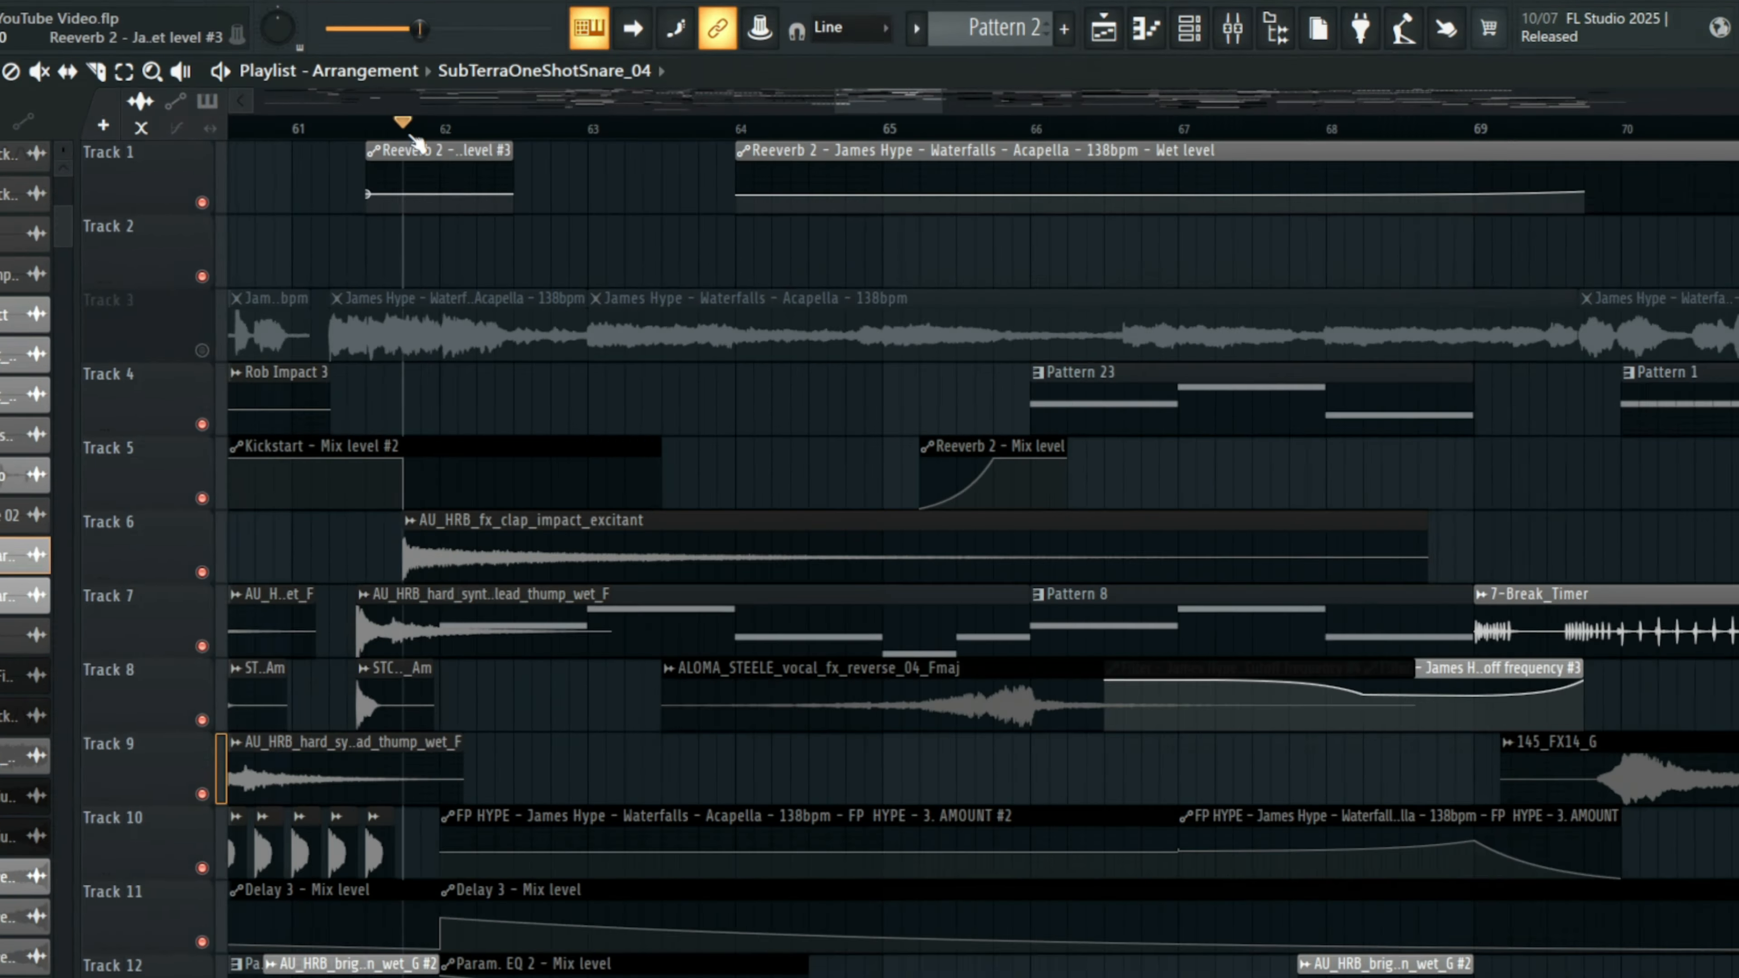
key(space)
ctrl+scroll(528, 206, up, 2)
scroll(548, 274, down, 2)
scroll(677, 206, down, 2)
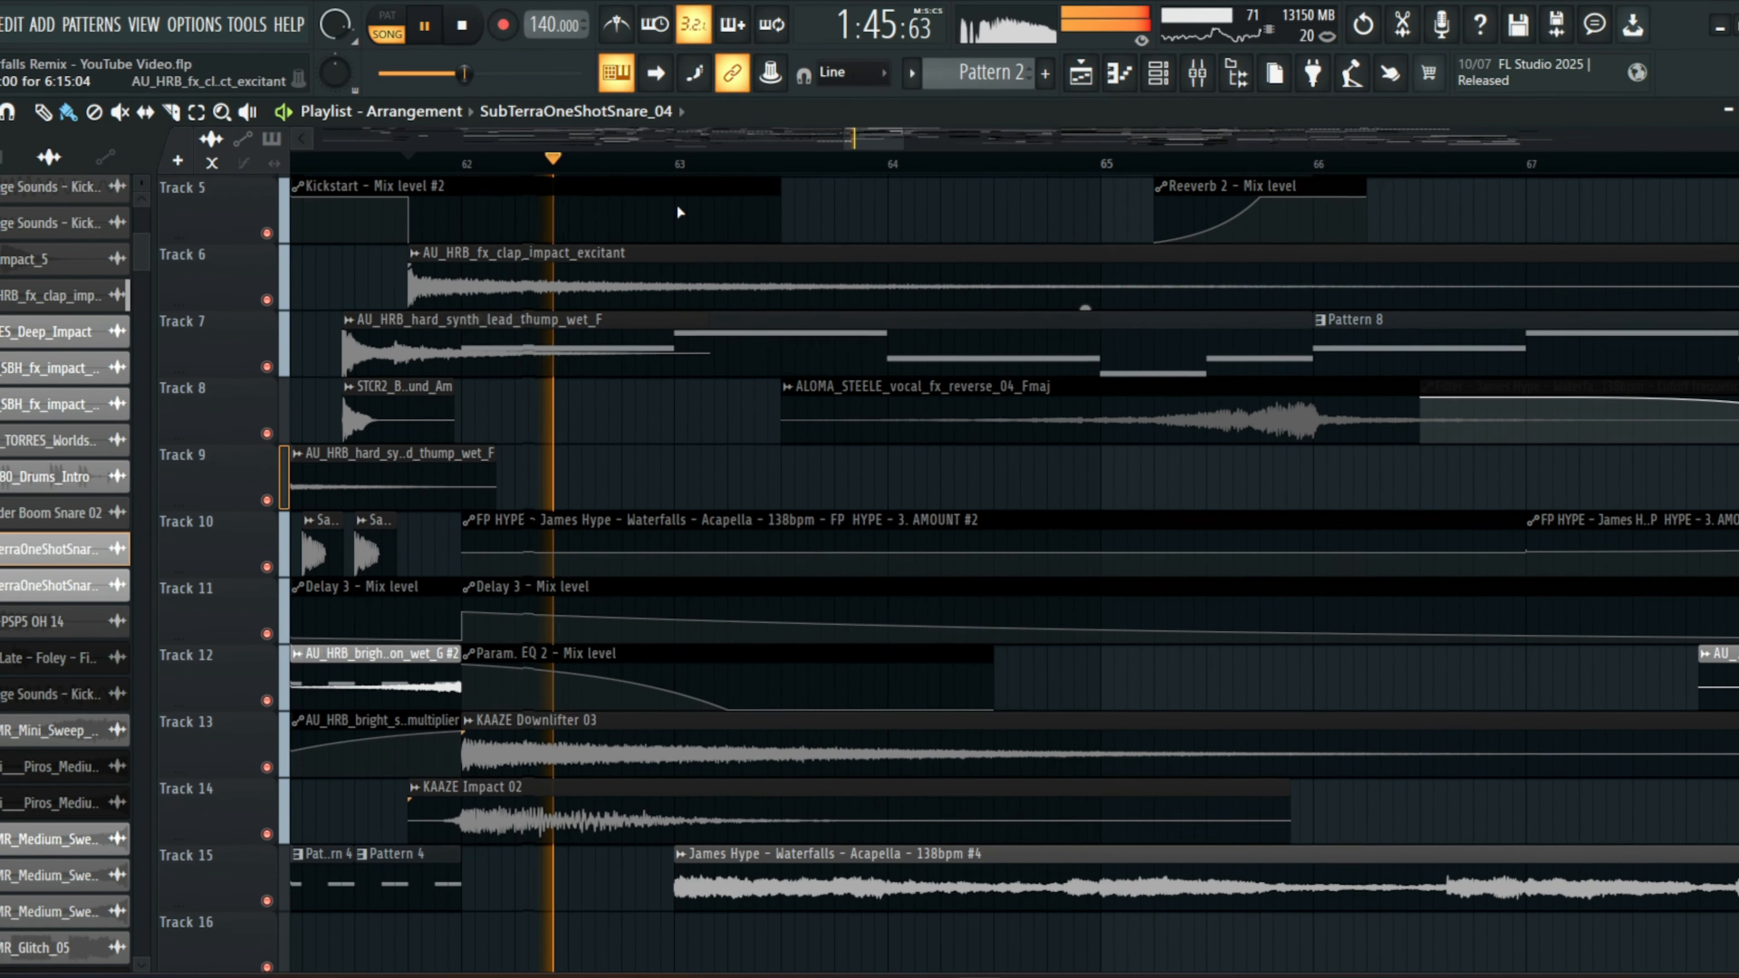
ctrl+scroll(677, 206, down, 3)
ctrl+scroll(991, 172, up, 2)
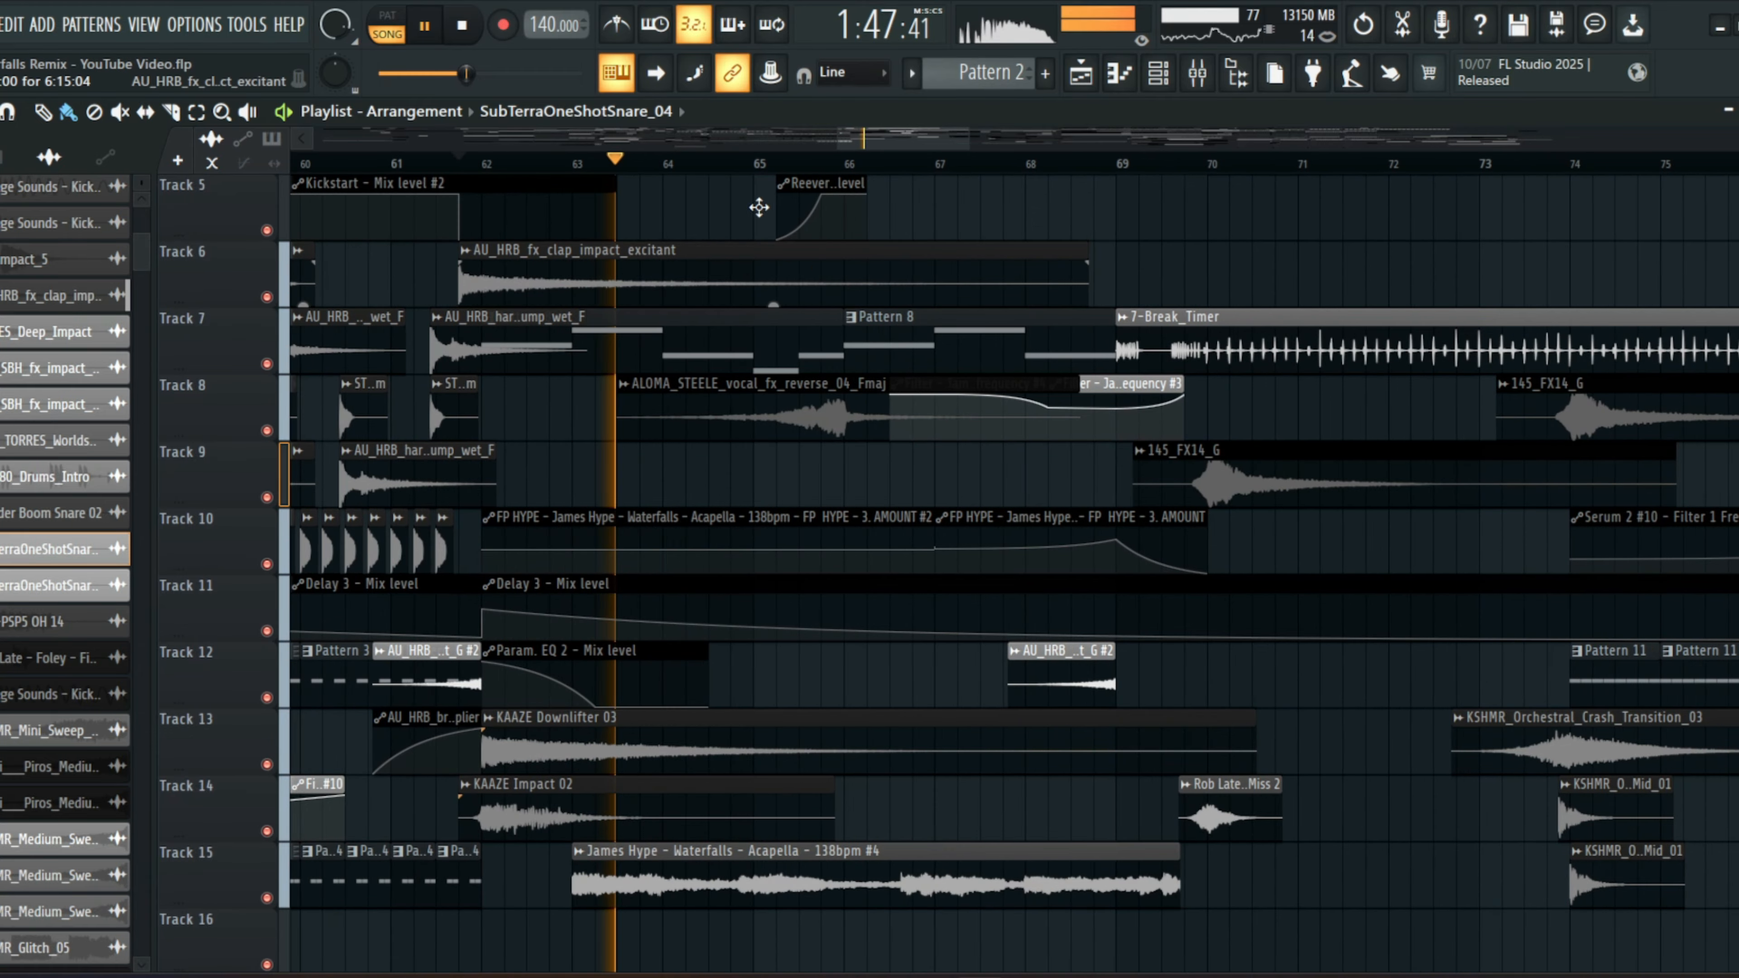
key(space)
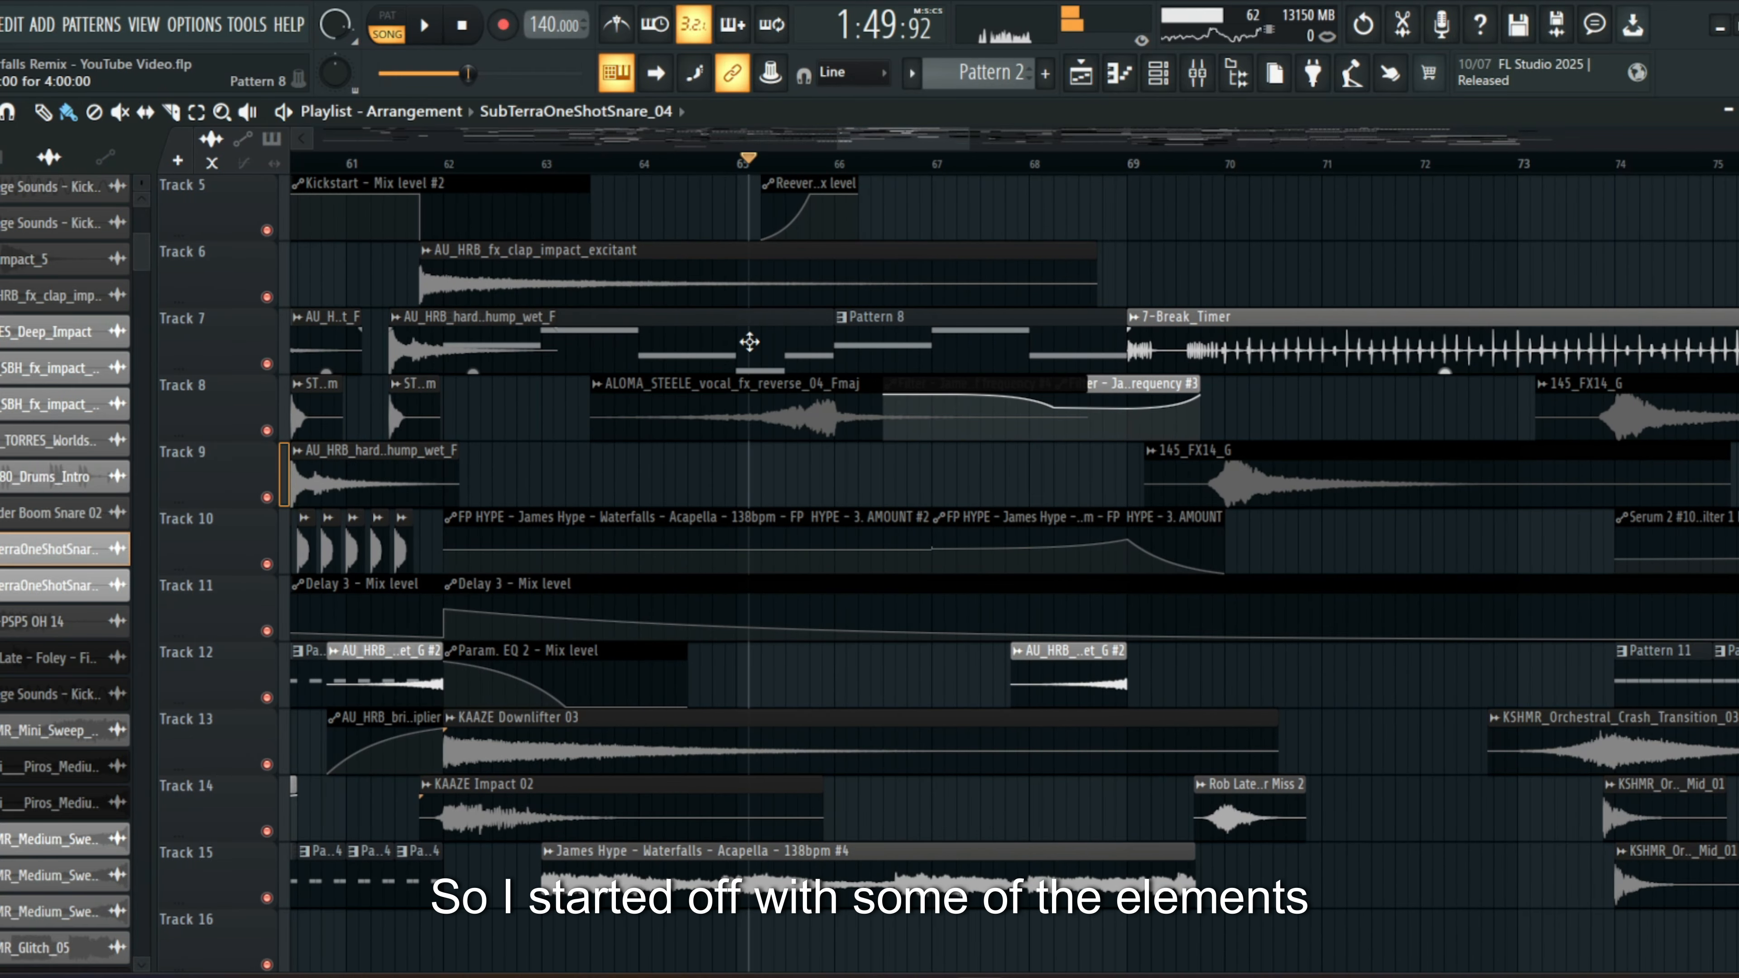
- Open Track 7's Pattern 8 in the piano roll, play its Serum 2 #7 bass notes, and return to the playlist
double_click(749, 342)
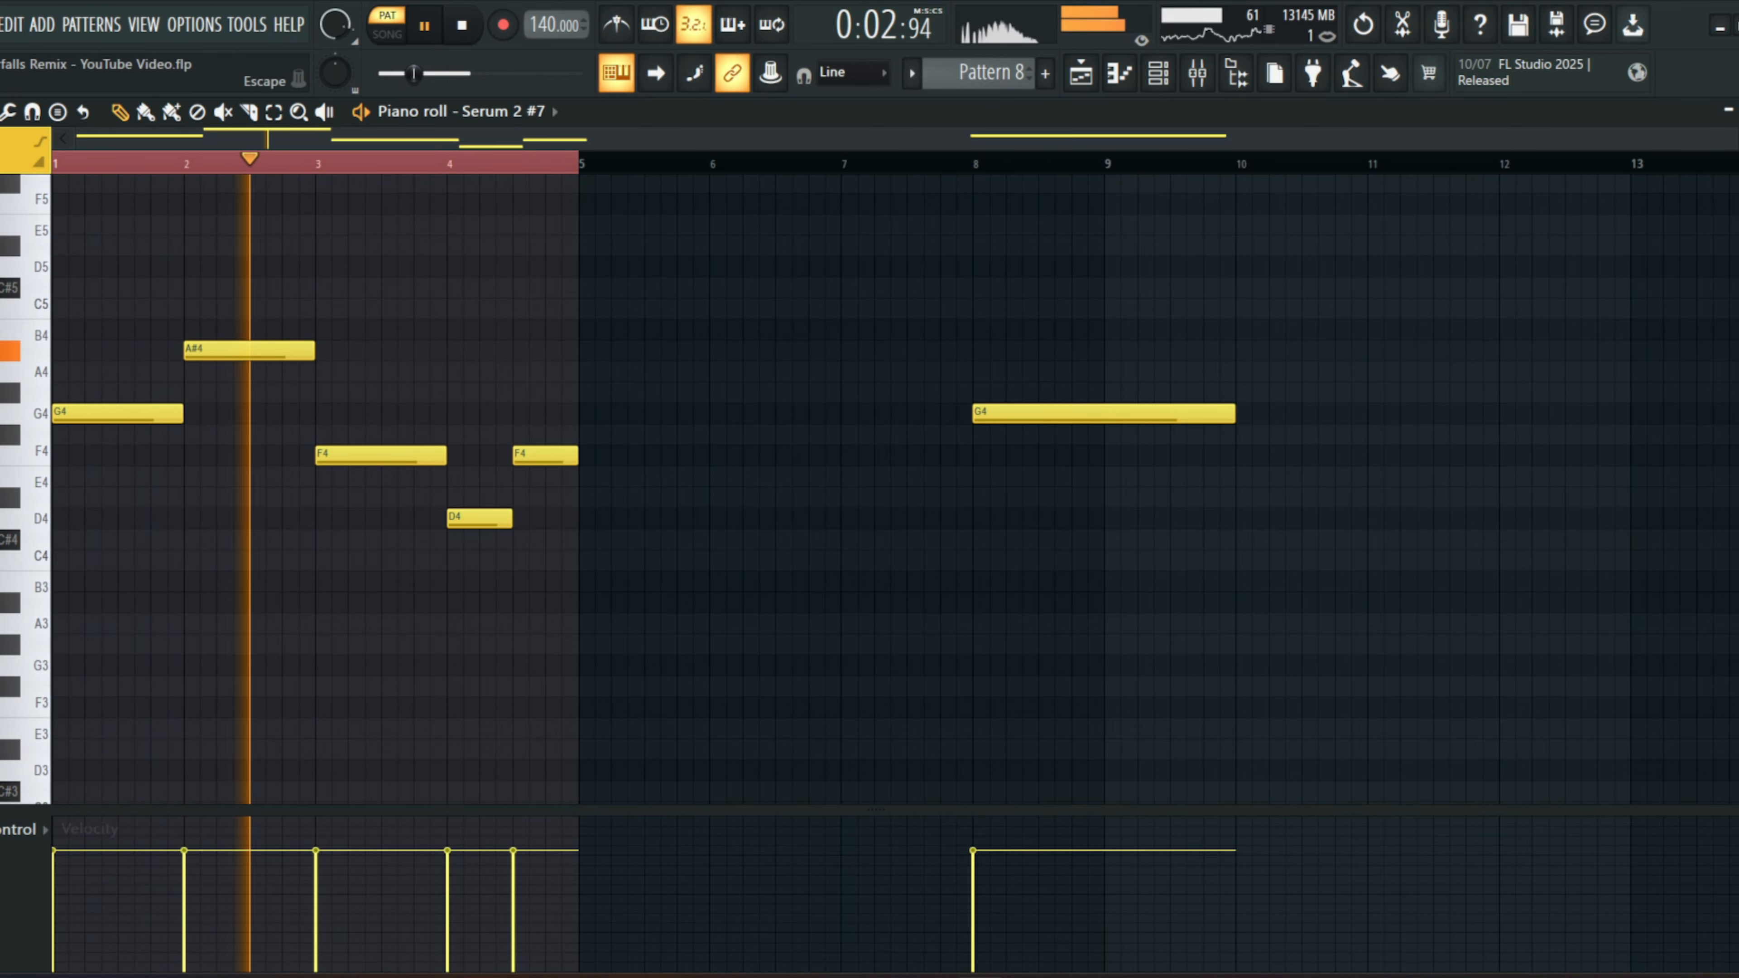
key(space)
key(Escape)
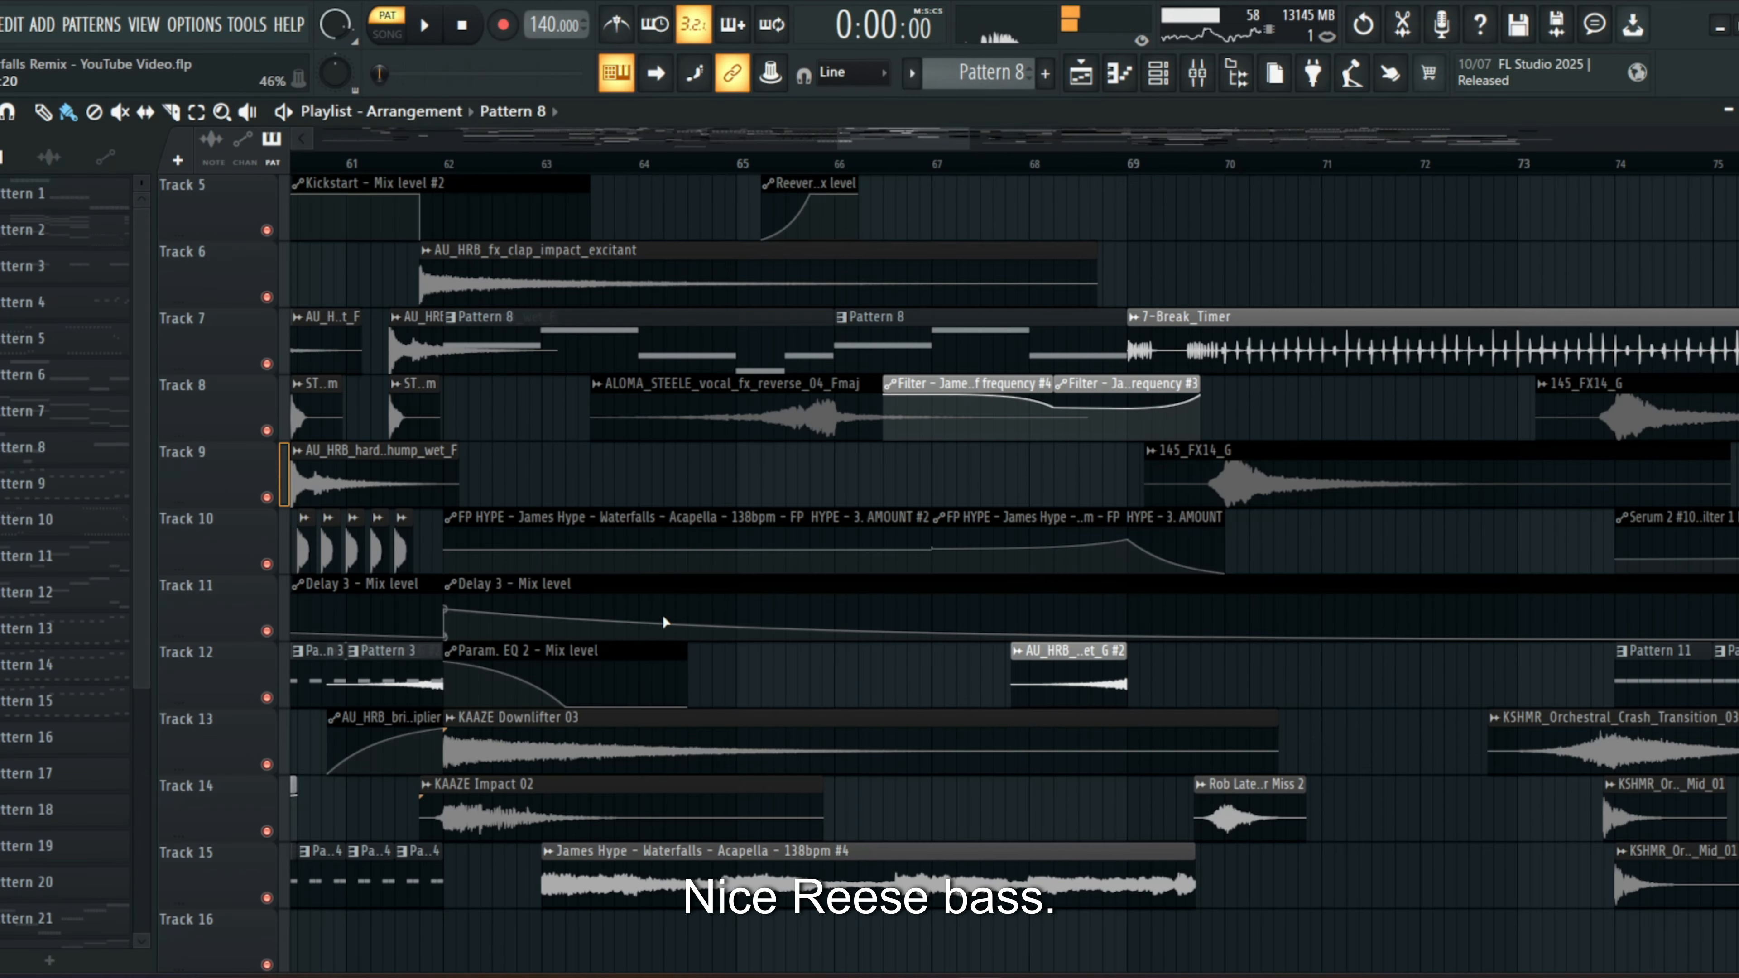
- Open Track 18's Pattern 6 in the piano roll and play its Serum 2 #6 pluck melody
scroll(767, 568, down, 7)
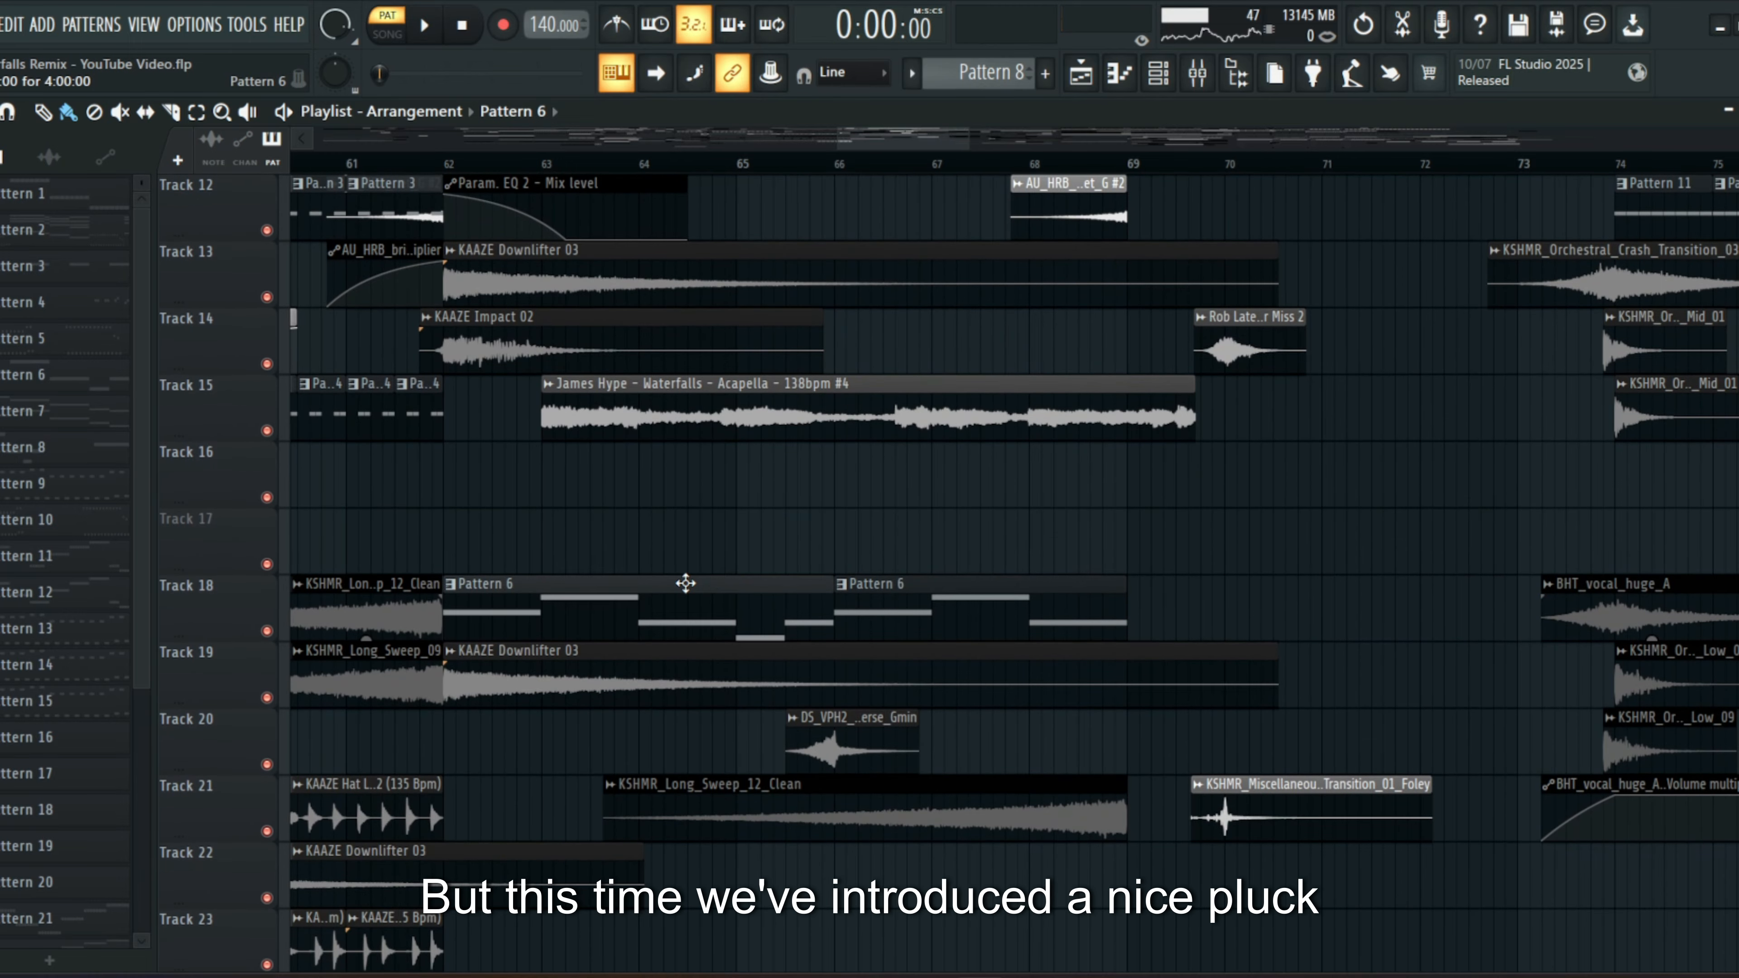
double_click(683, 582)
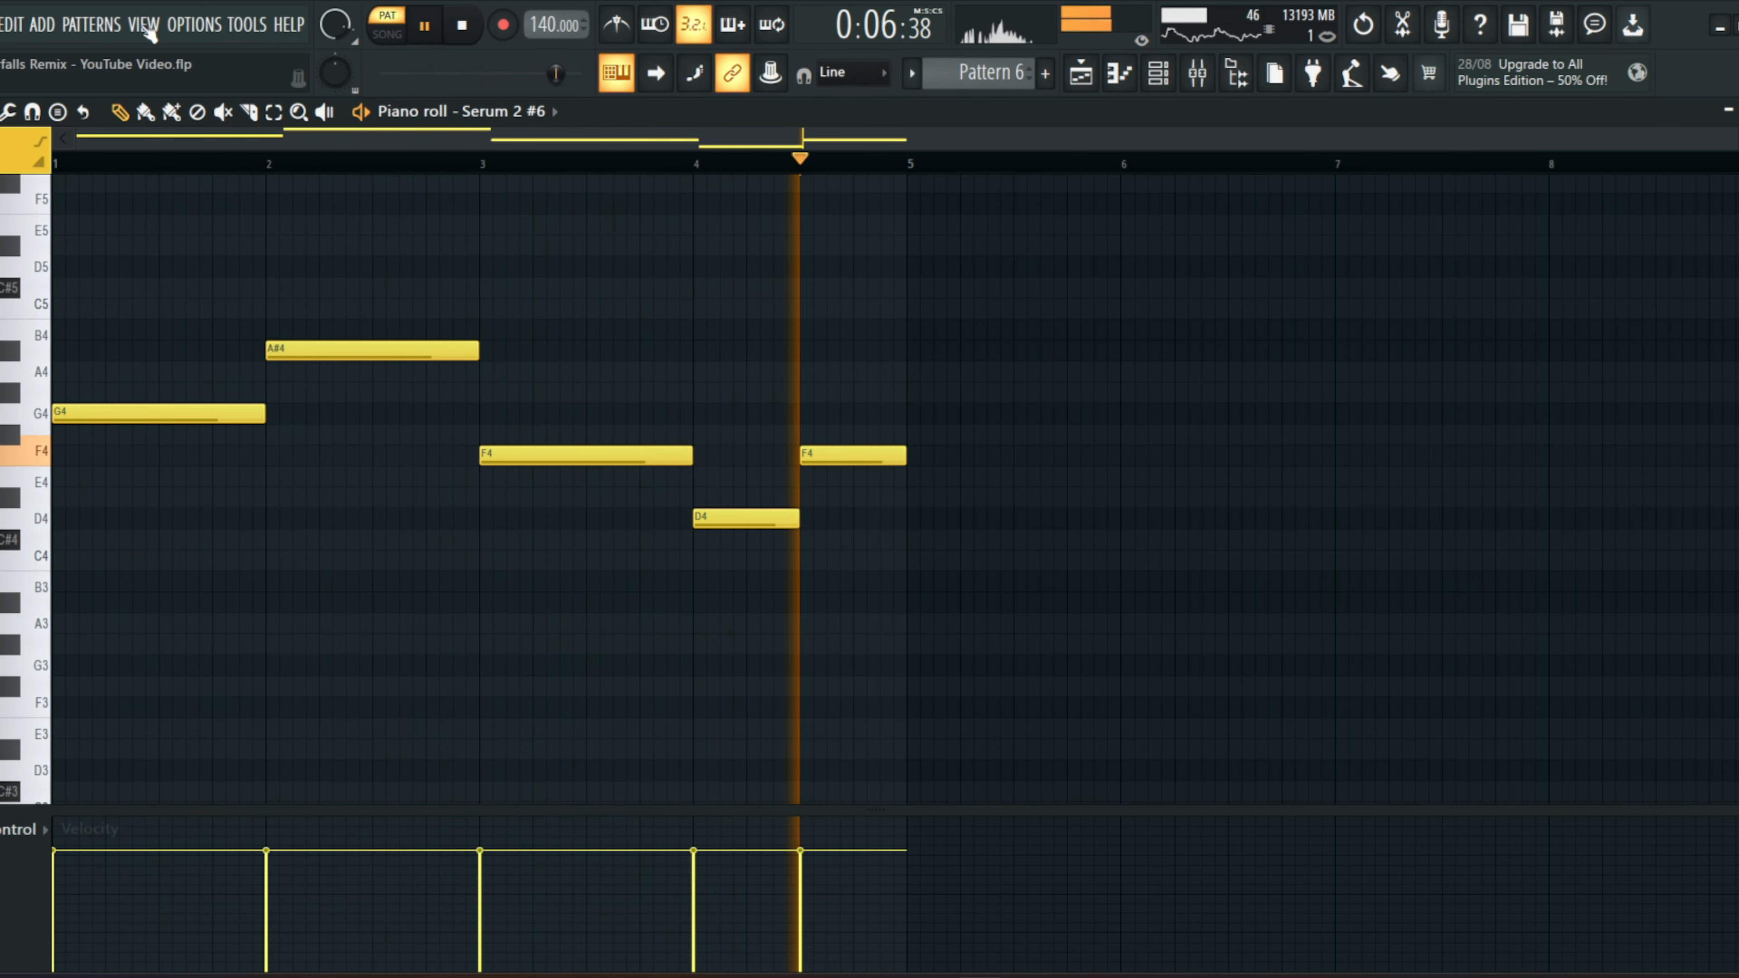
key(space)
- Show the mixer's Serum 2 #6 effects chain and inspect the ValhallaVintageVerb and Fruity Reeverb 2 settings
click(144, 26)
click(184, 135)
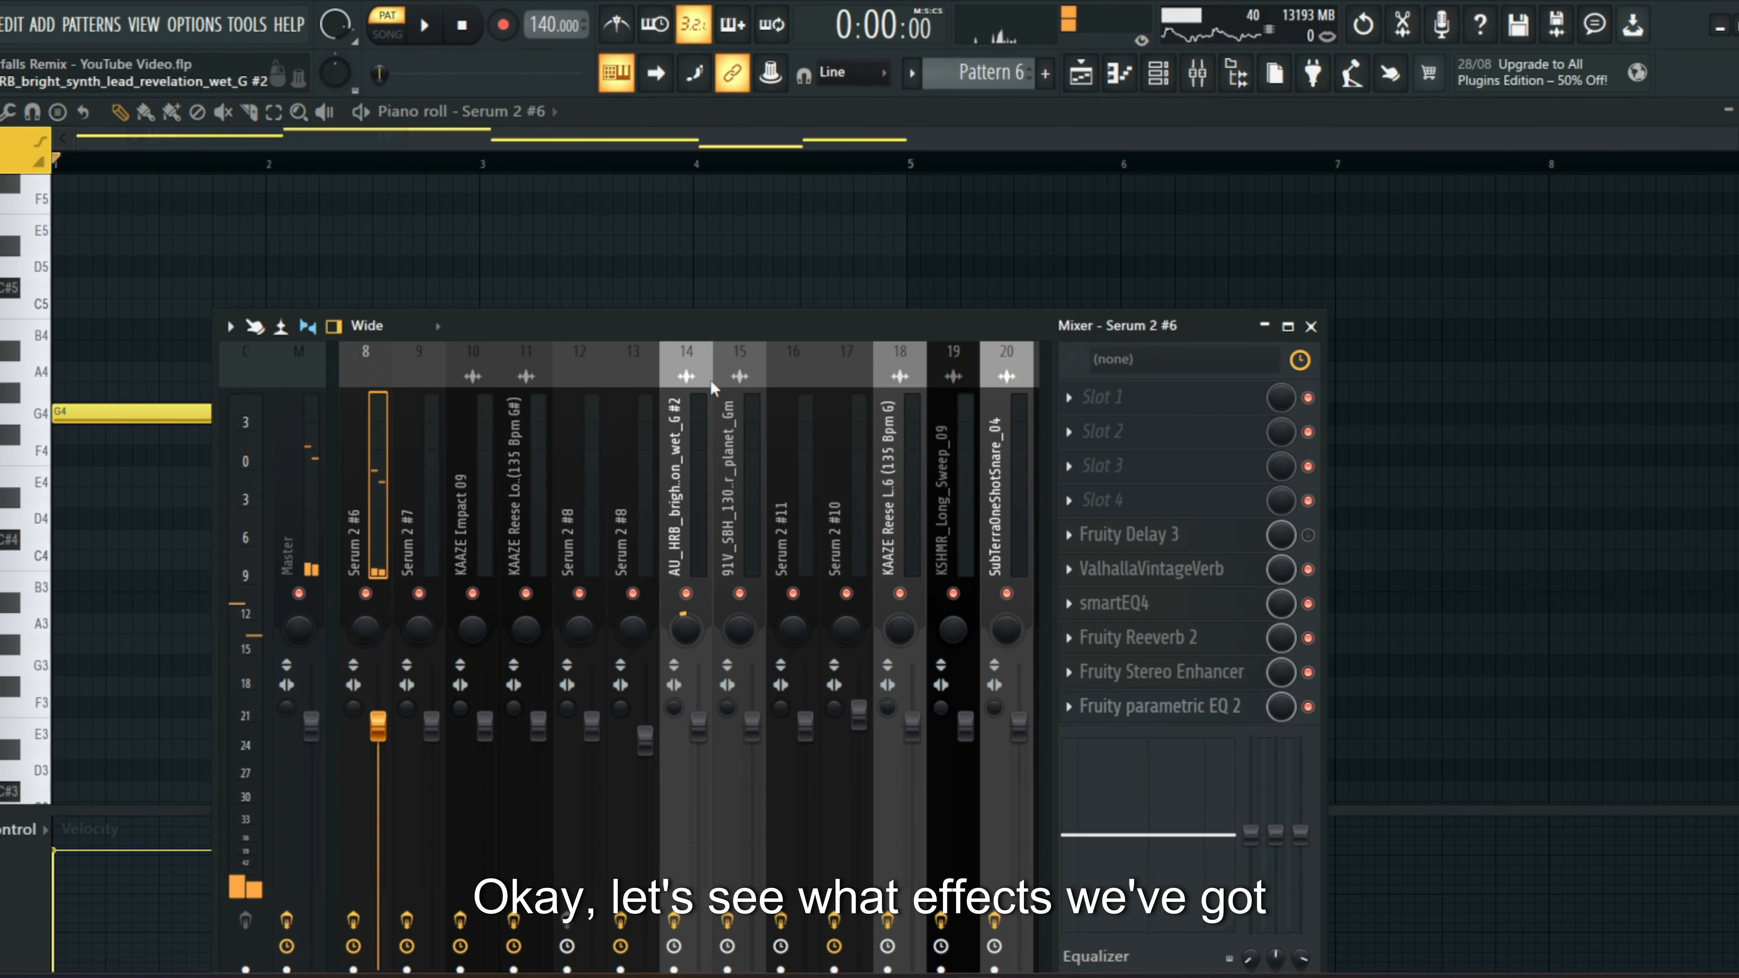
drag(650, 325, 630, 102)
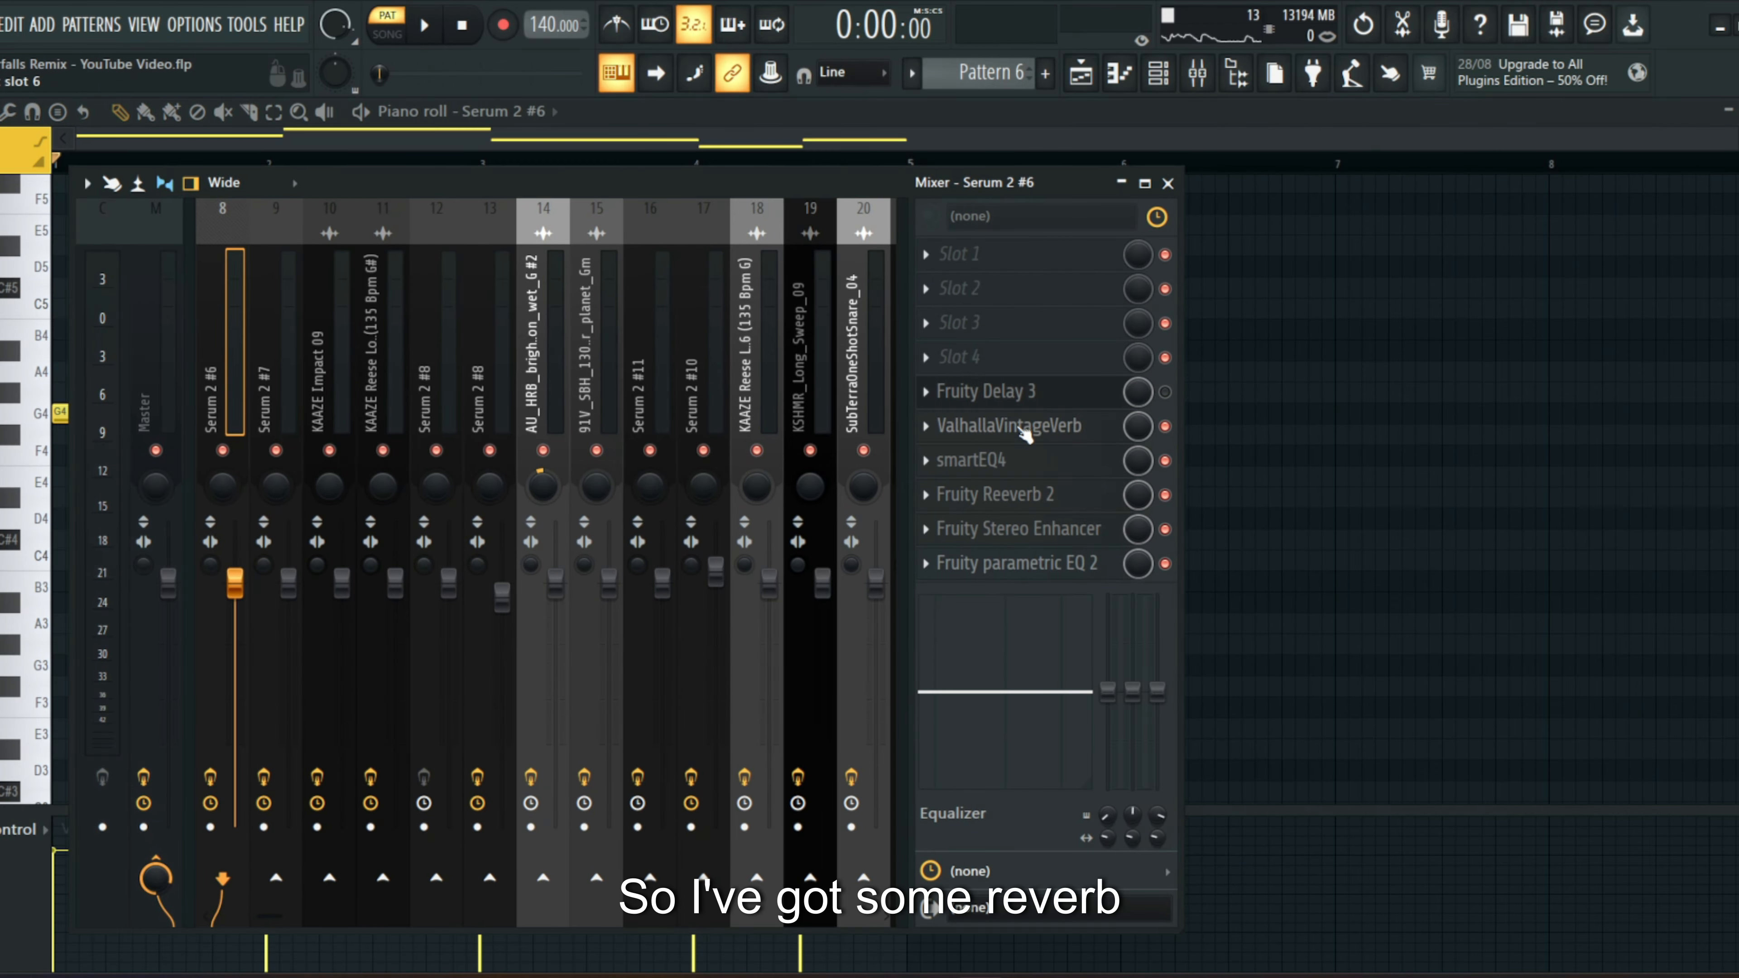
click(999, 426)
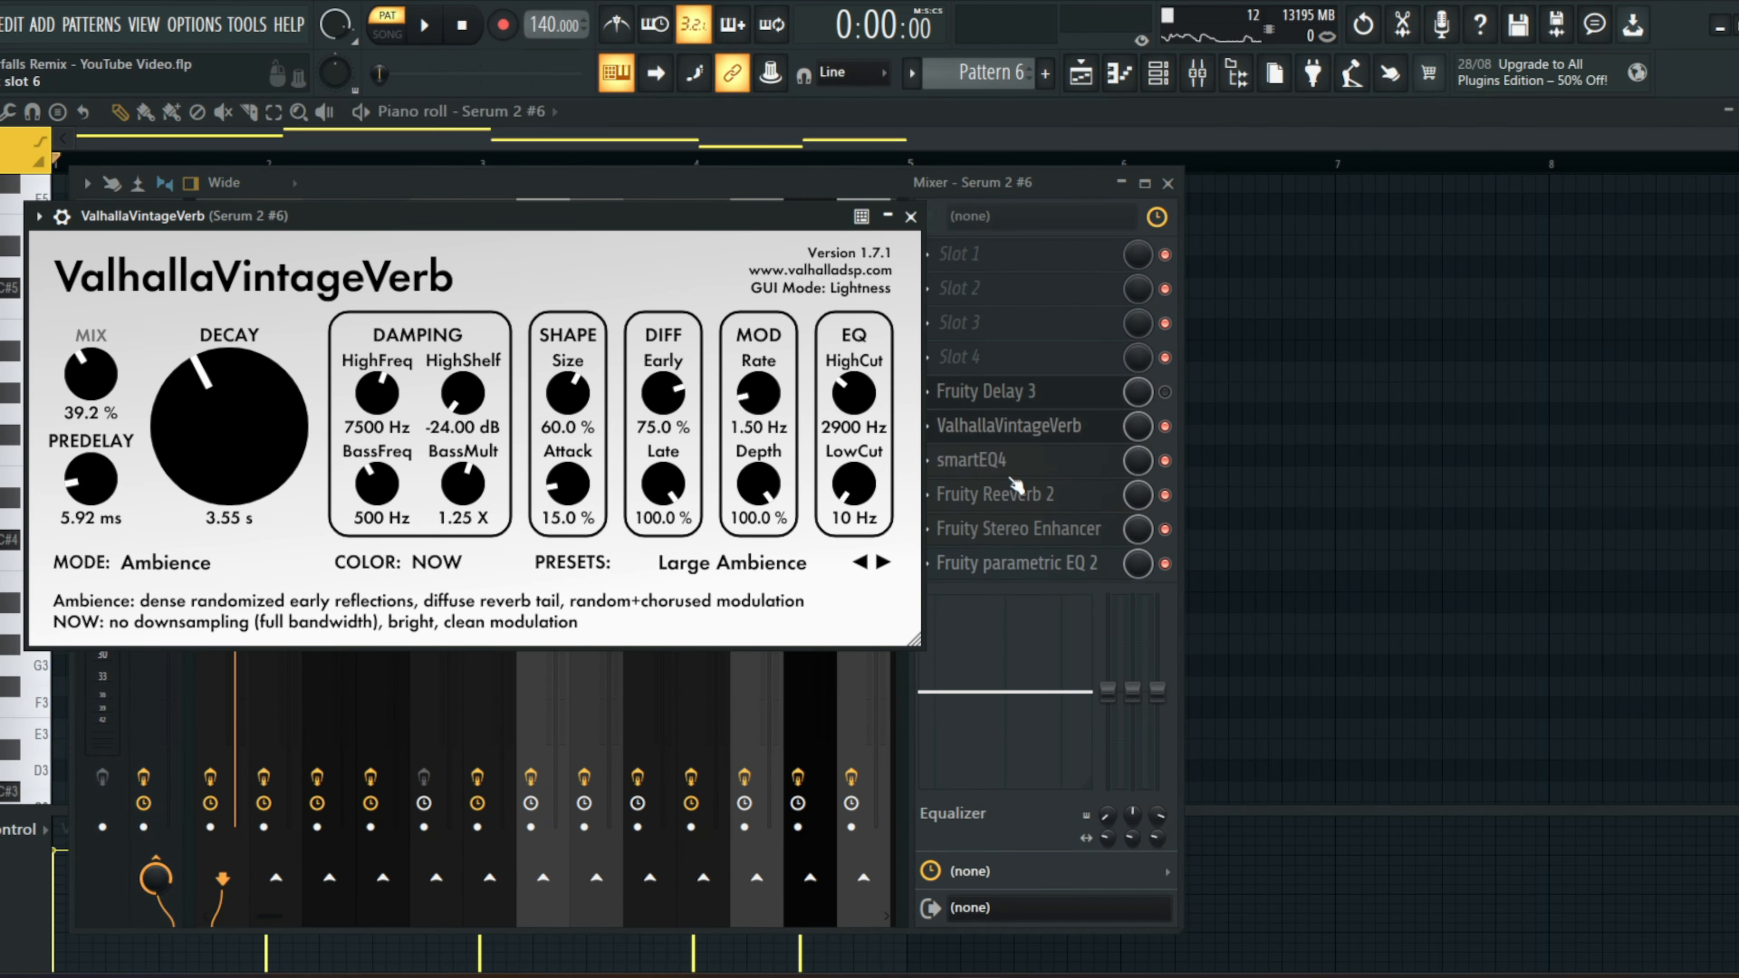
click(1020, 505)
click(1021, 505)
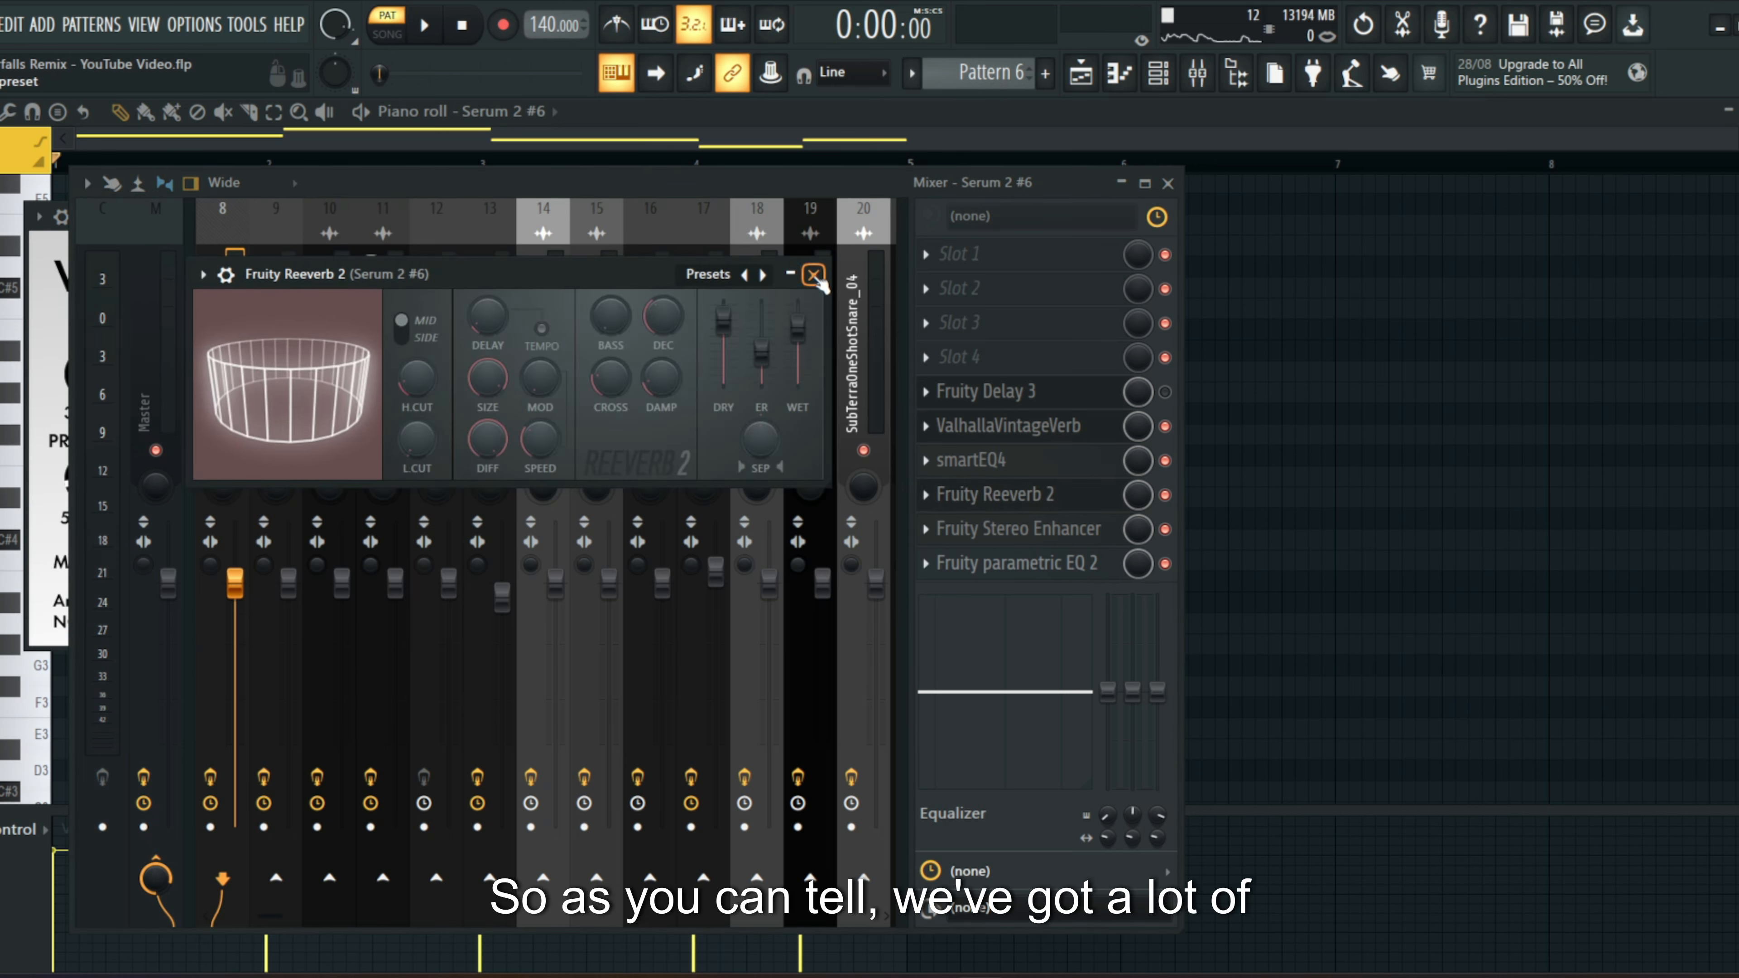
click(813, 275)
- Bypass Fruity Reeverb 2 and ValhallaVintageVerb on the Serum 2 #6 mixer track, and reposition the mixer window
click(1165, 495)
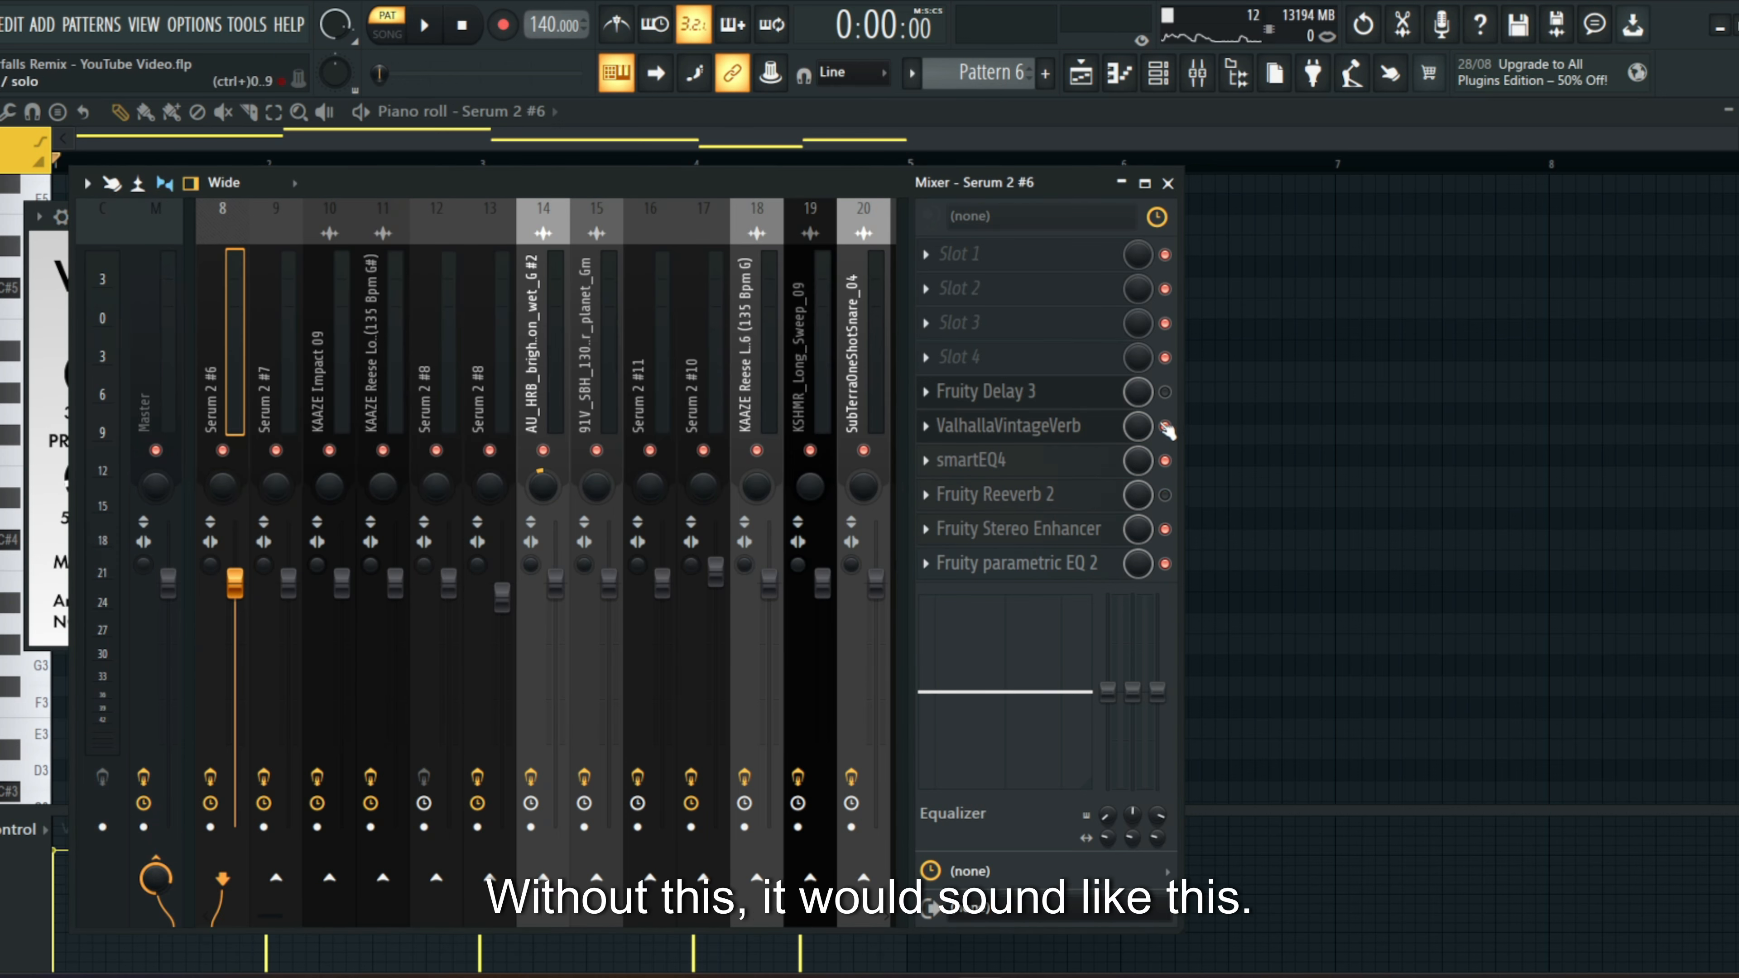
drag(741, 190, 811, 223)
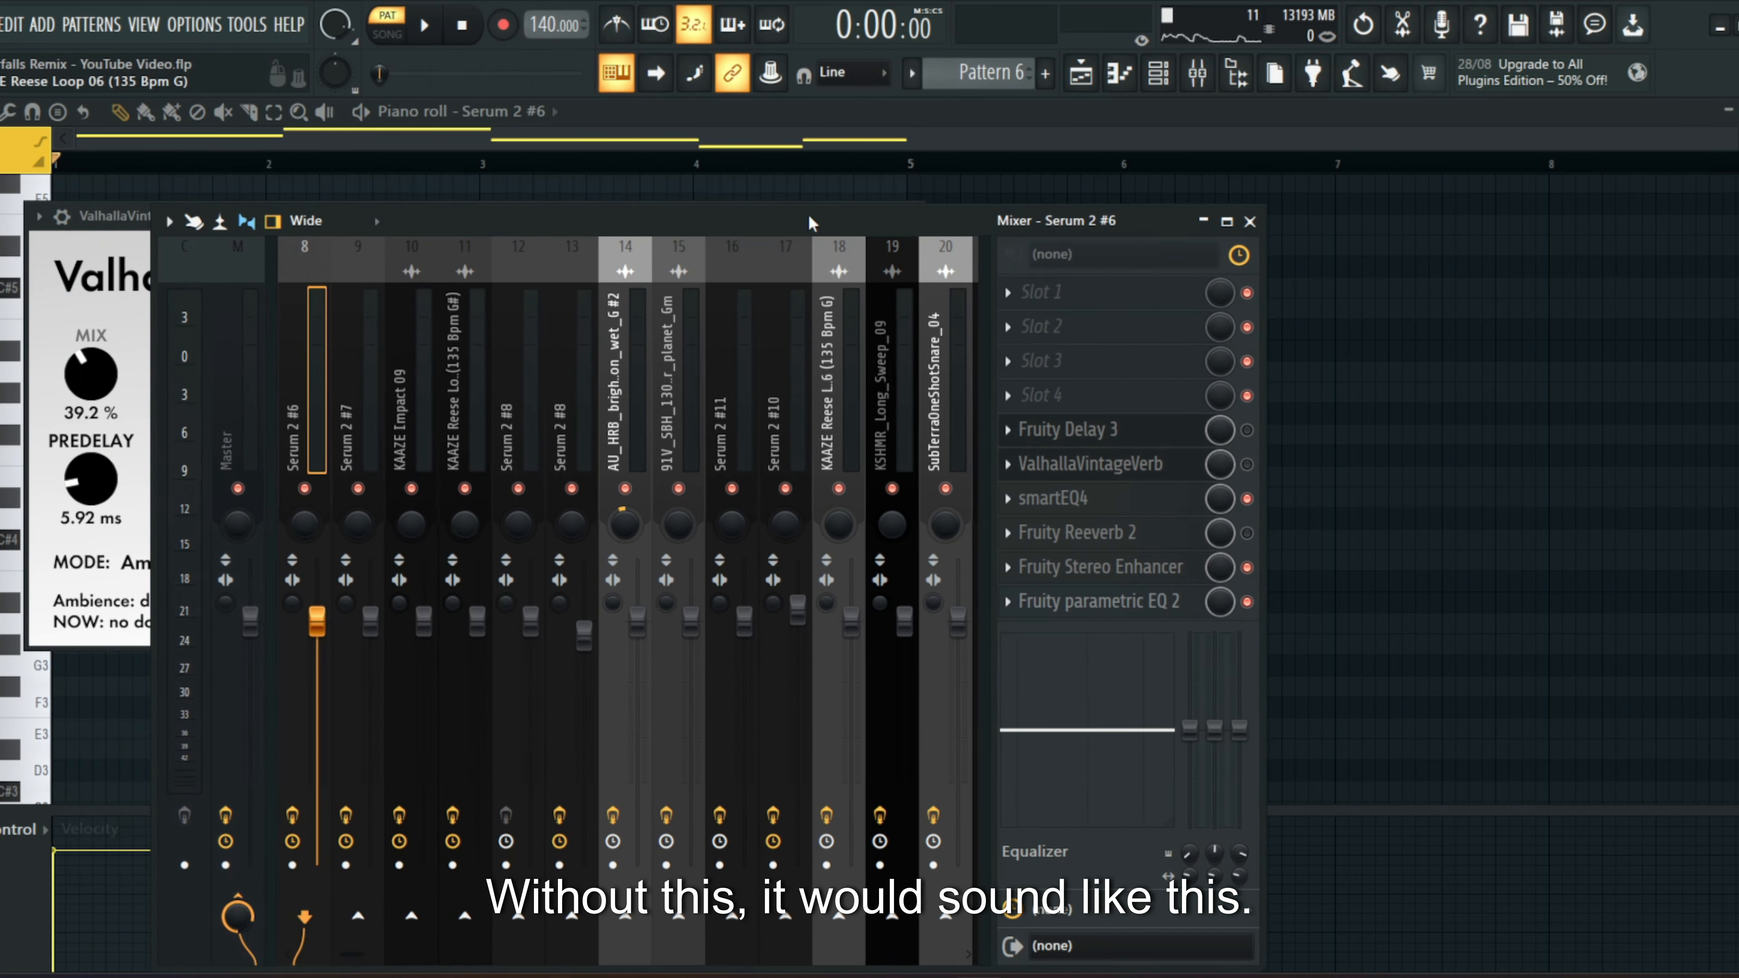
- Play the Serum 2 #6 pluck with both reverbs bypassed, and reposition the mixer window
key(space)
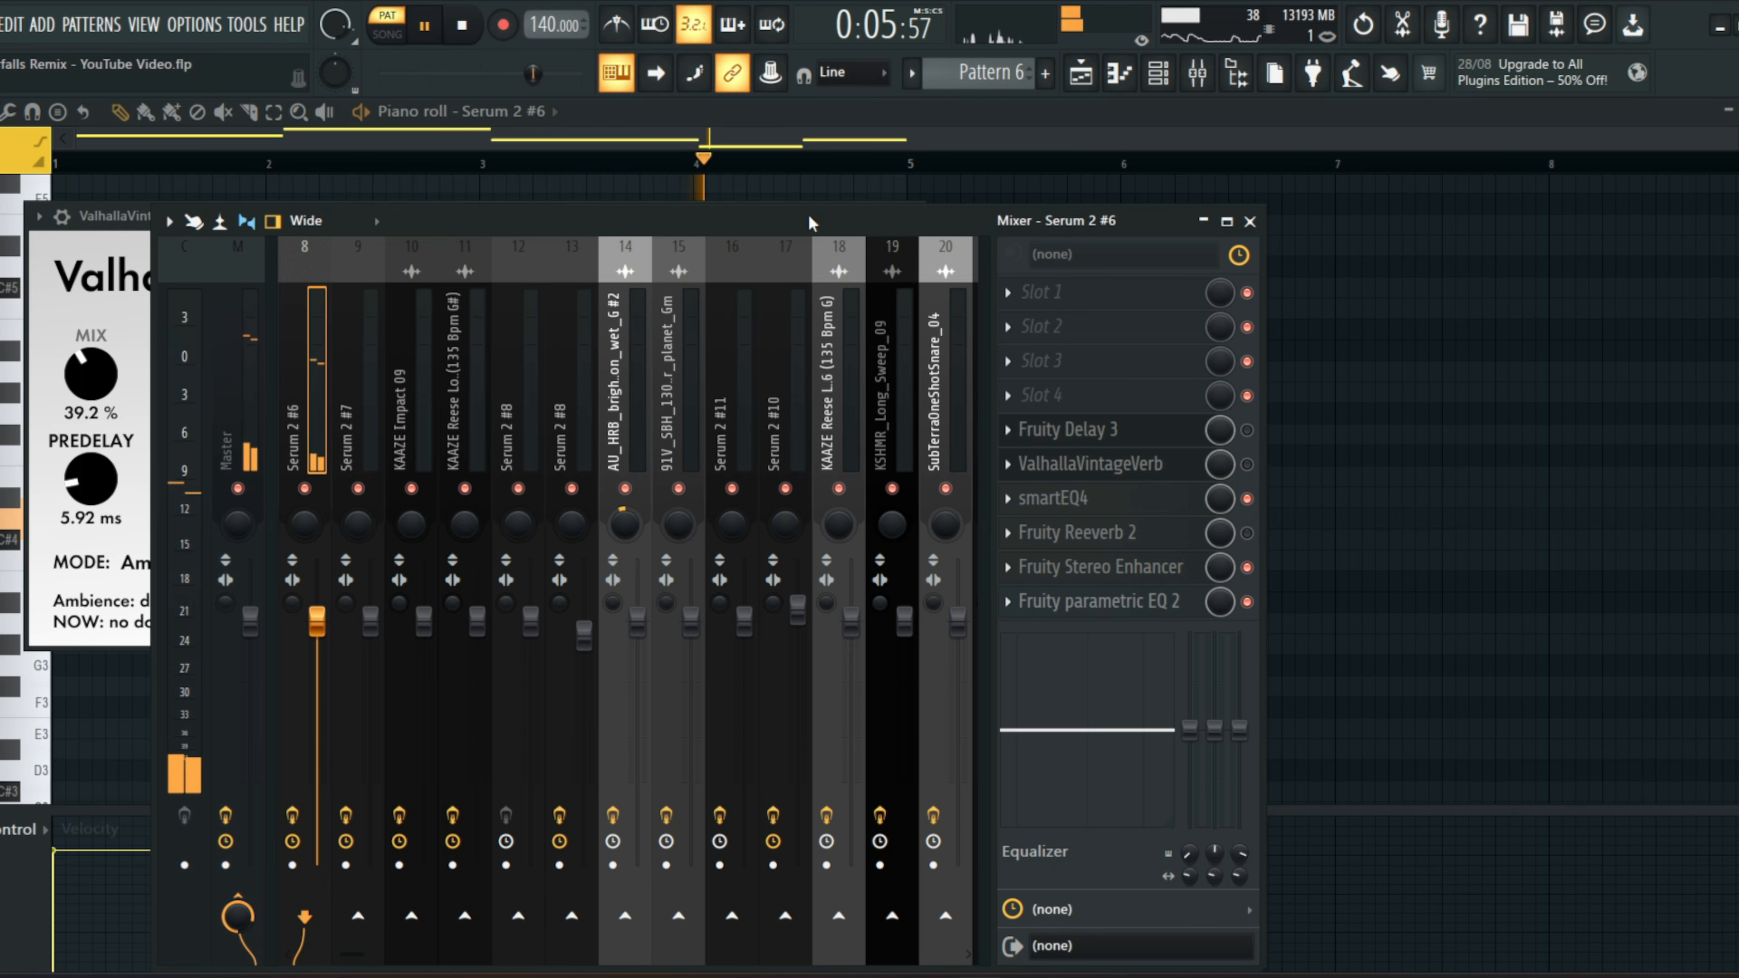
key(space)
drag(803, 214, 729, 167)
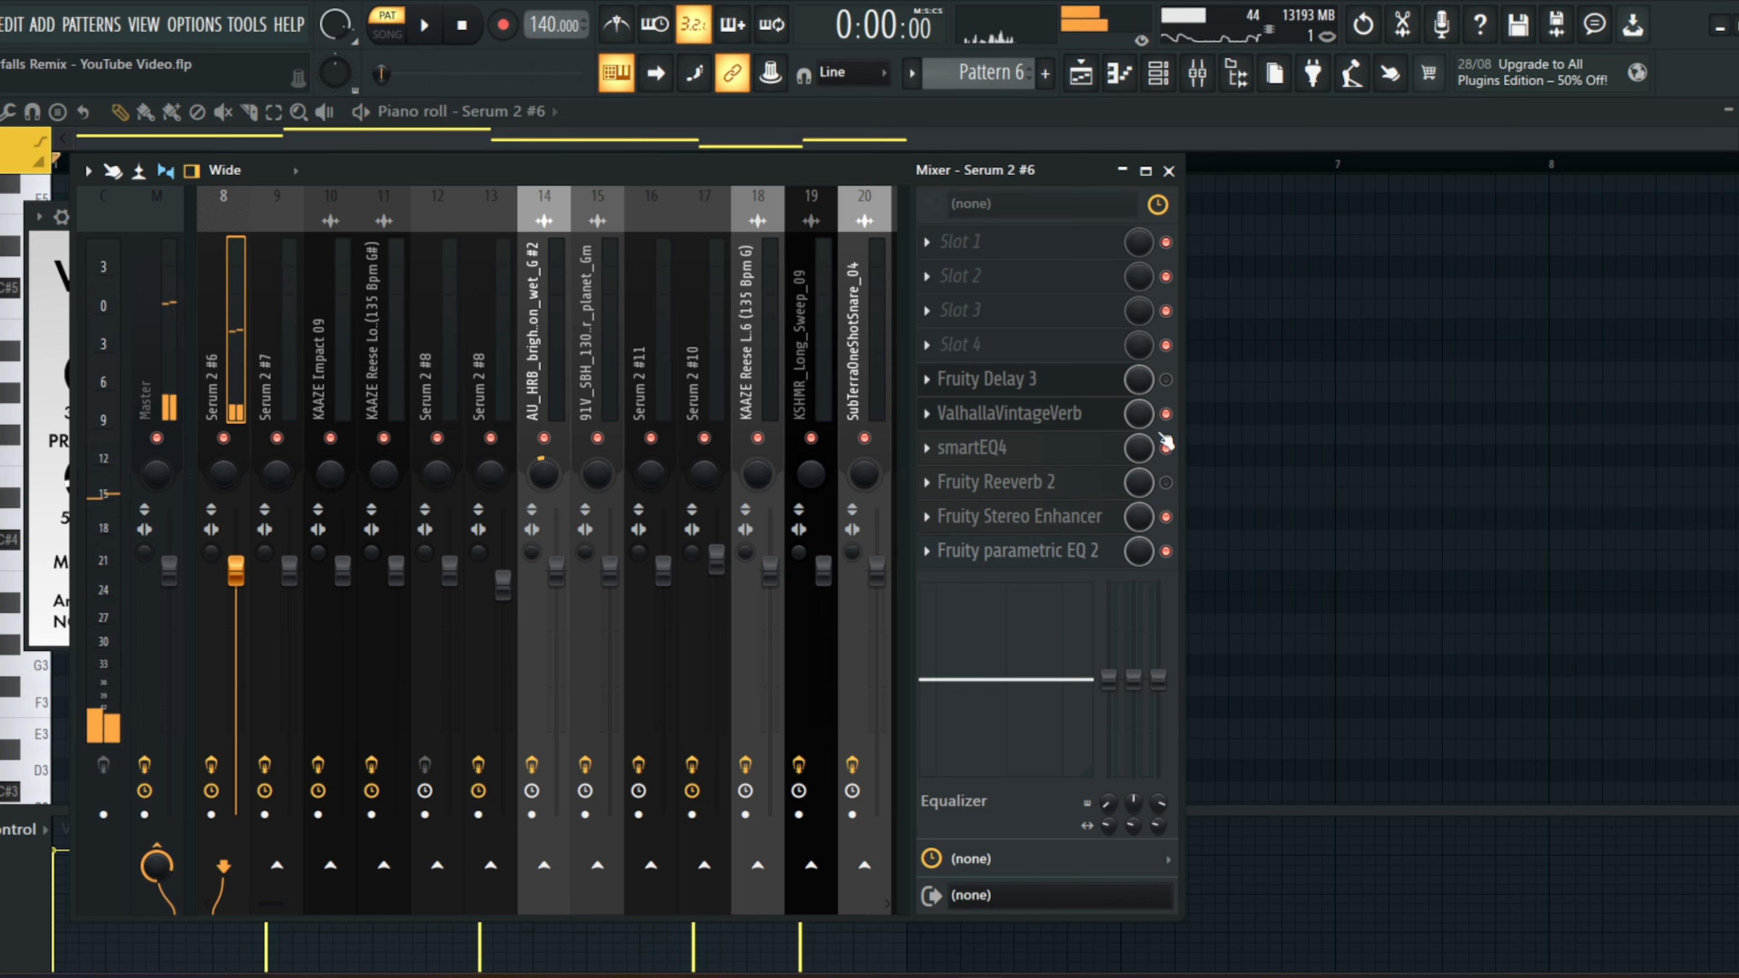
- Re-enable ValhallaVintageVerb and Fruity Reeverb 2 on the Serum 2 #6 track, and inspect its Fruity Stereo Enhancer and Fruity parametric EQ 2
click(1166, 414)
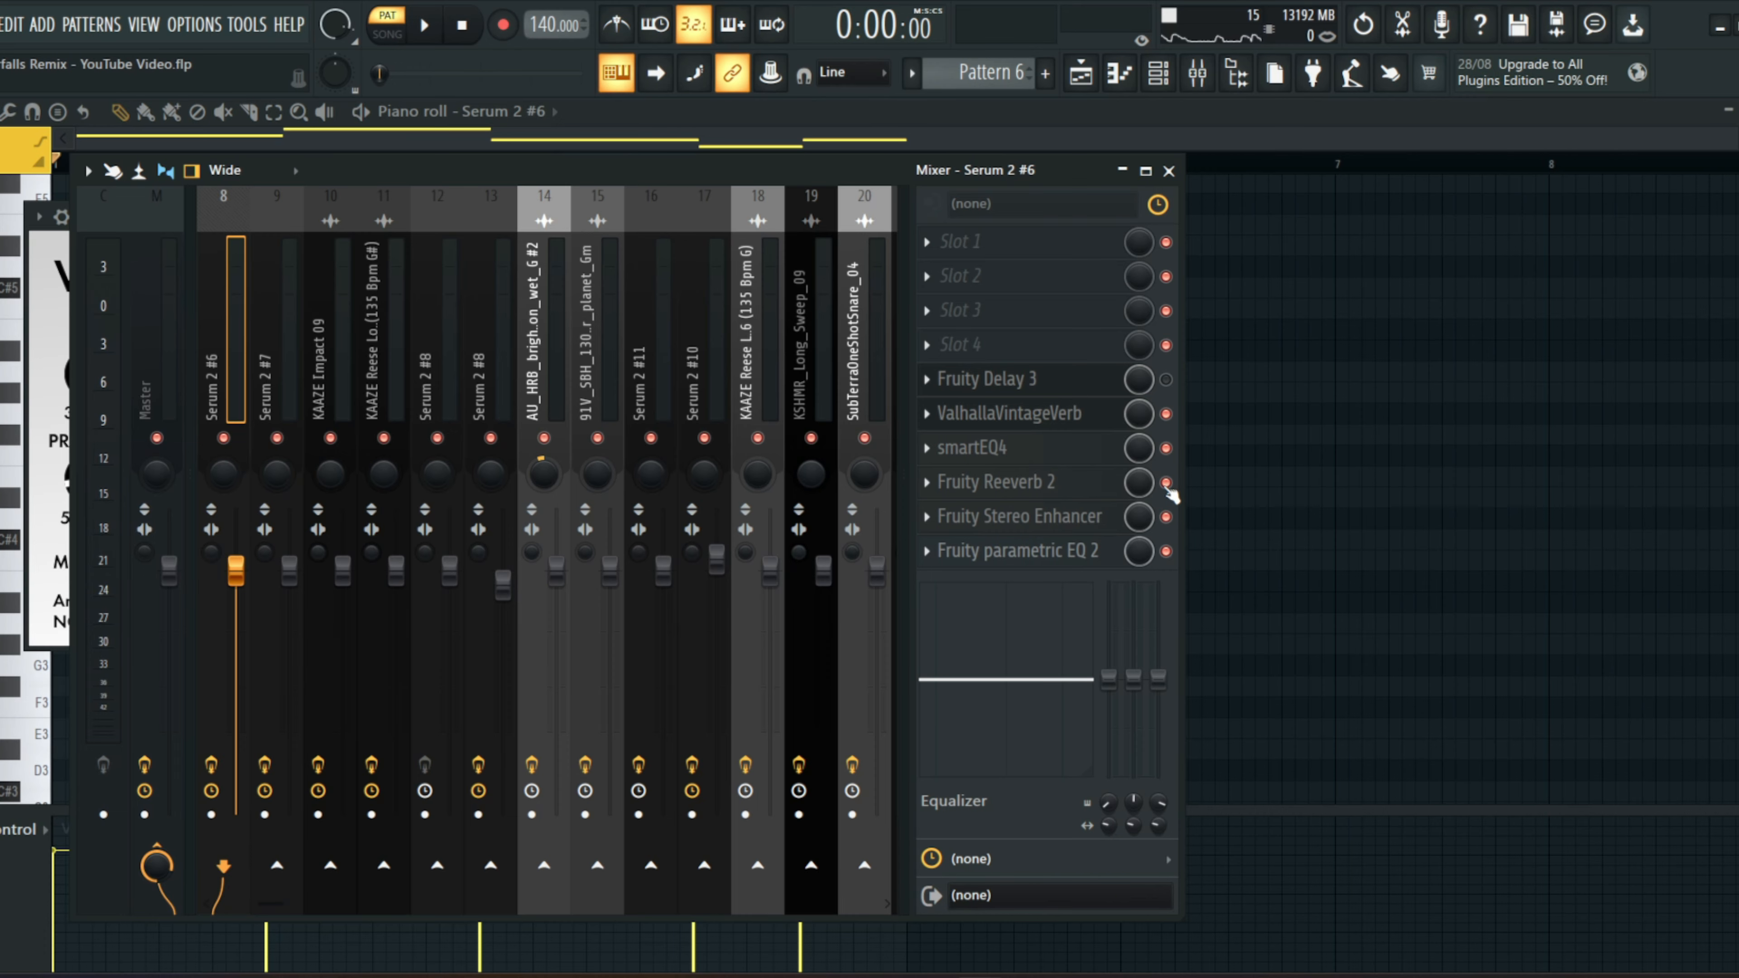
click(1030, 529)
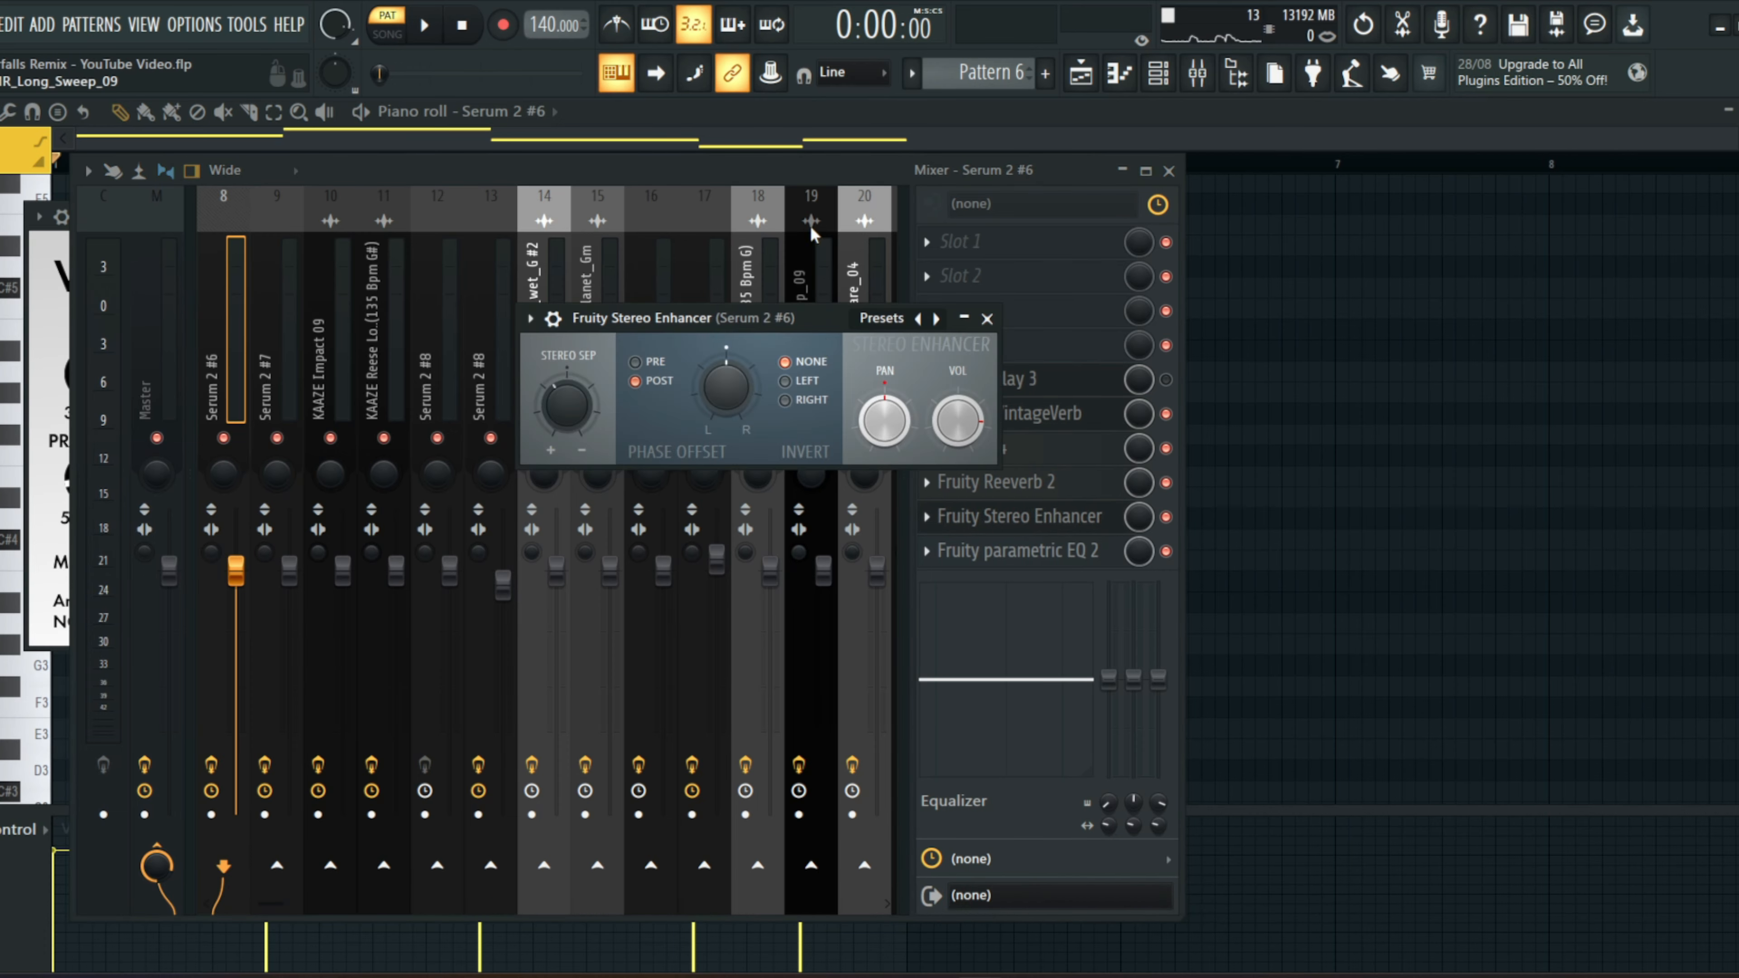
click(1034, 551)
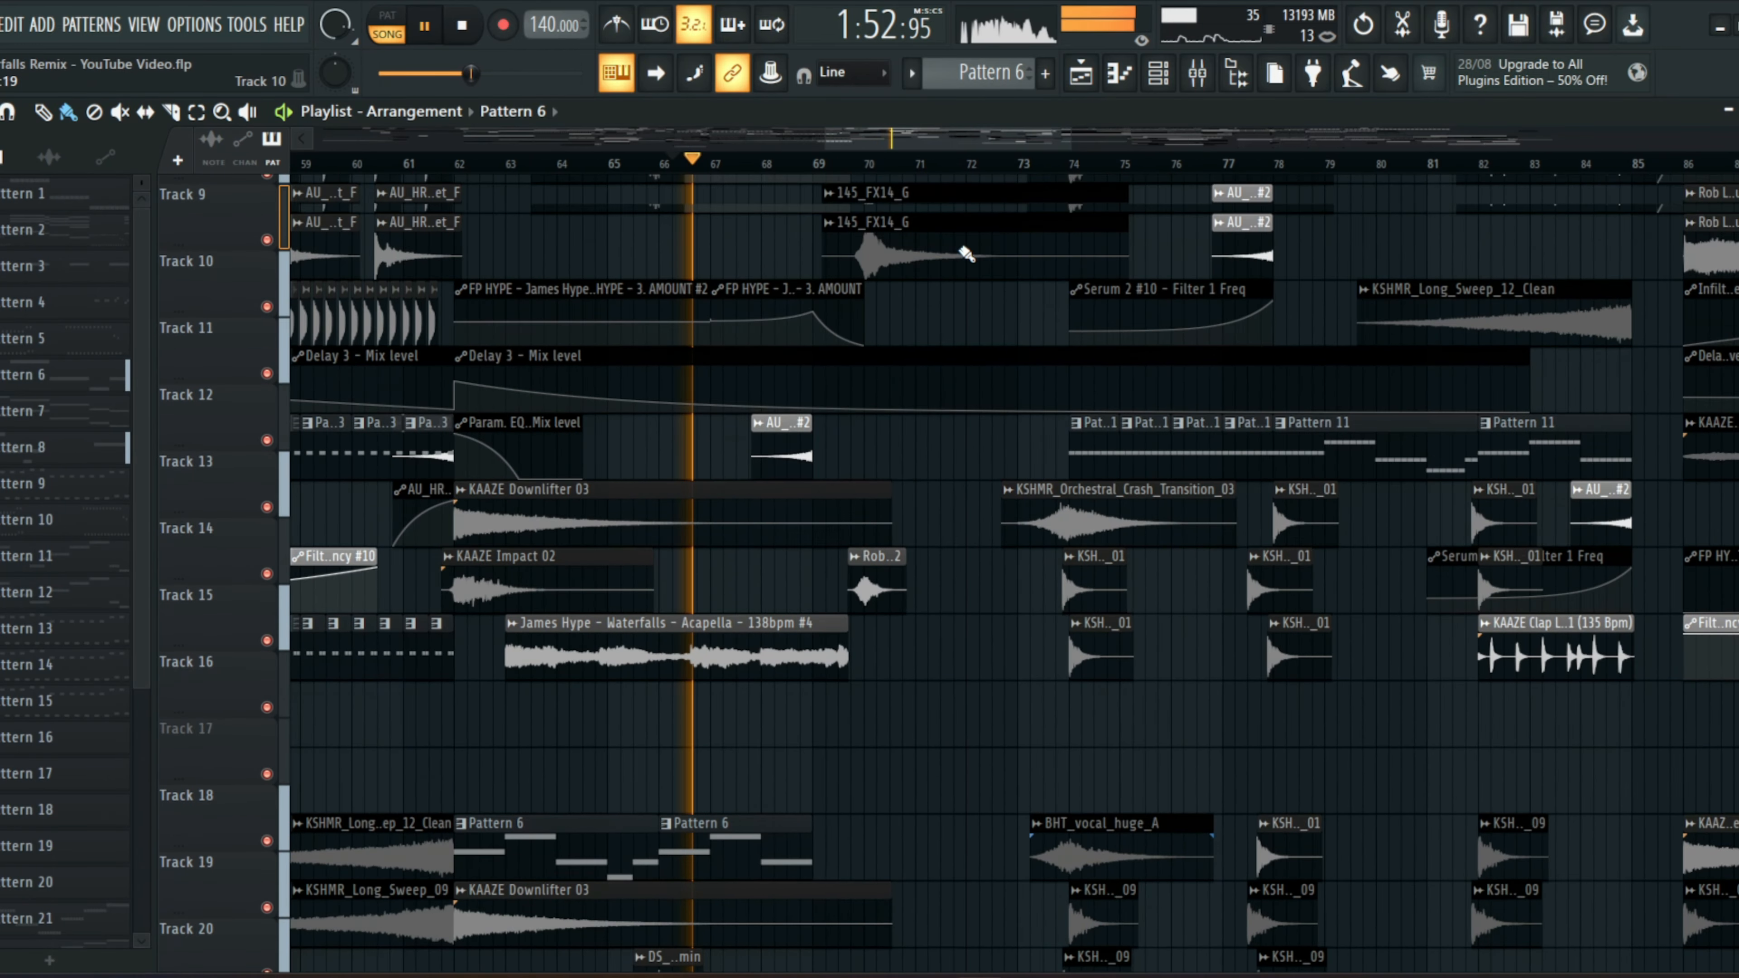
- Play the full arrangement from about bar 66 into the 7-Break_Timer section, following Tracks 1 to 12 in the playlist
scroll(965, 254, up, 8)
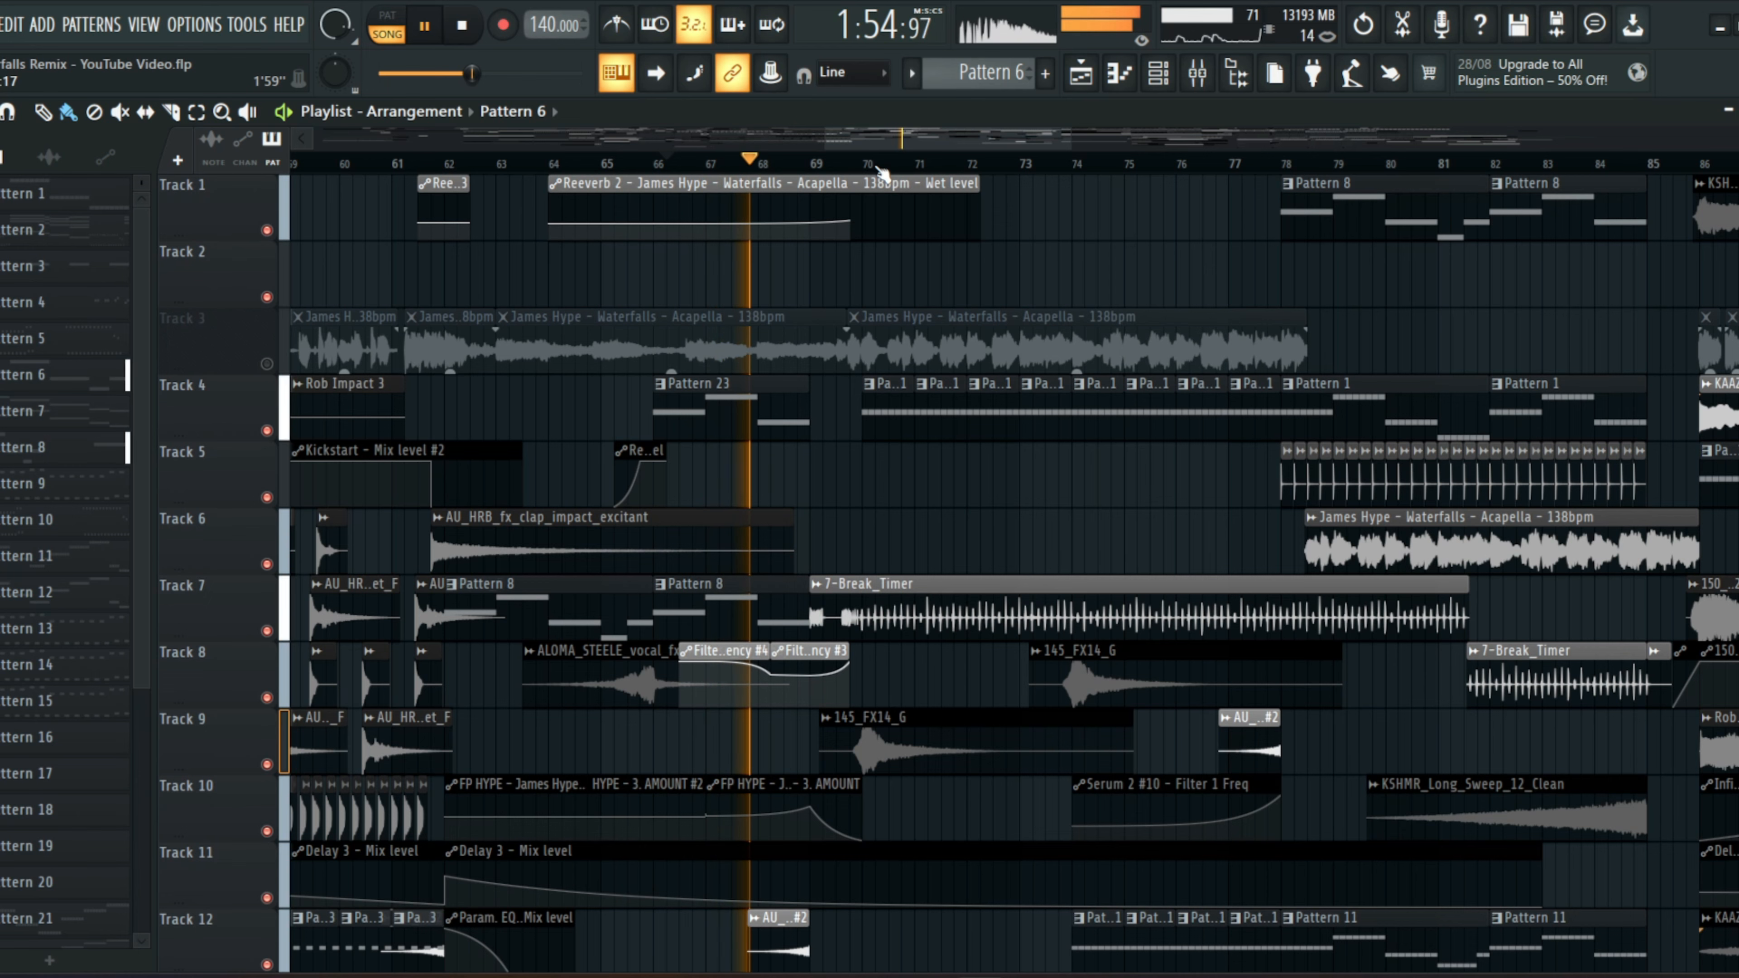
ctrl+scroll(913, 174, up, 3)
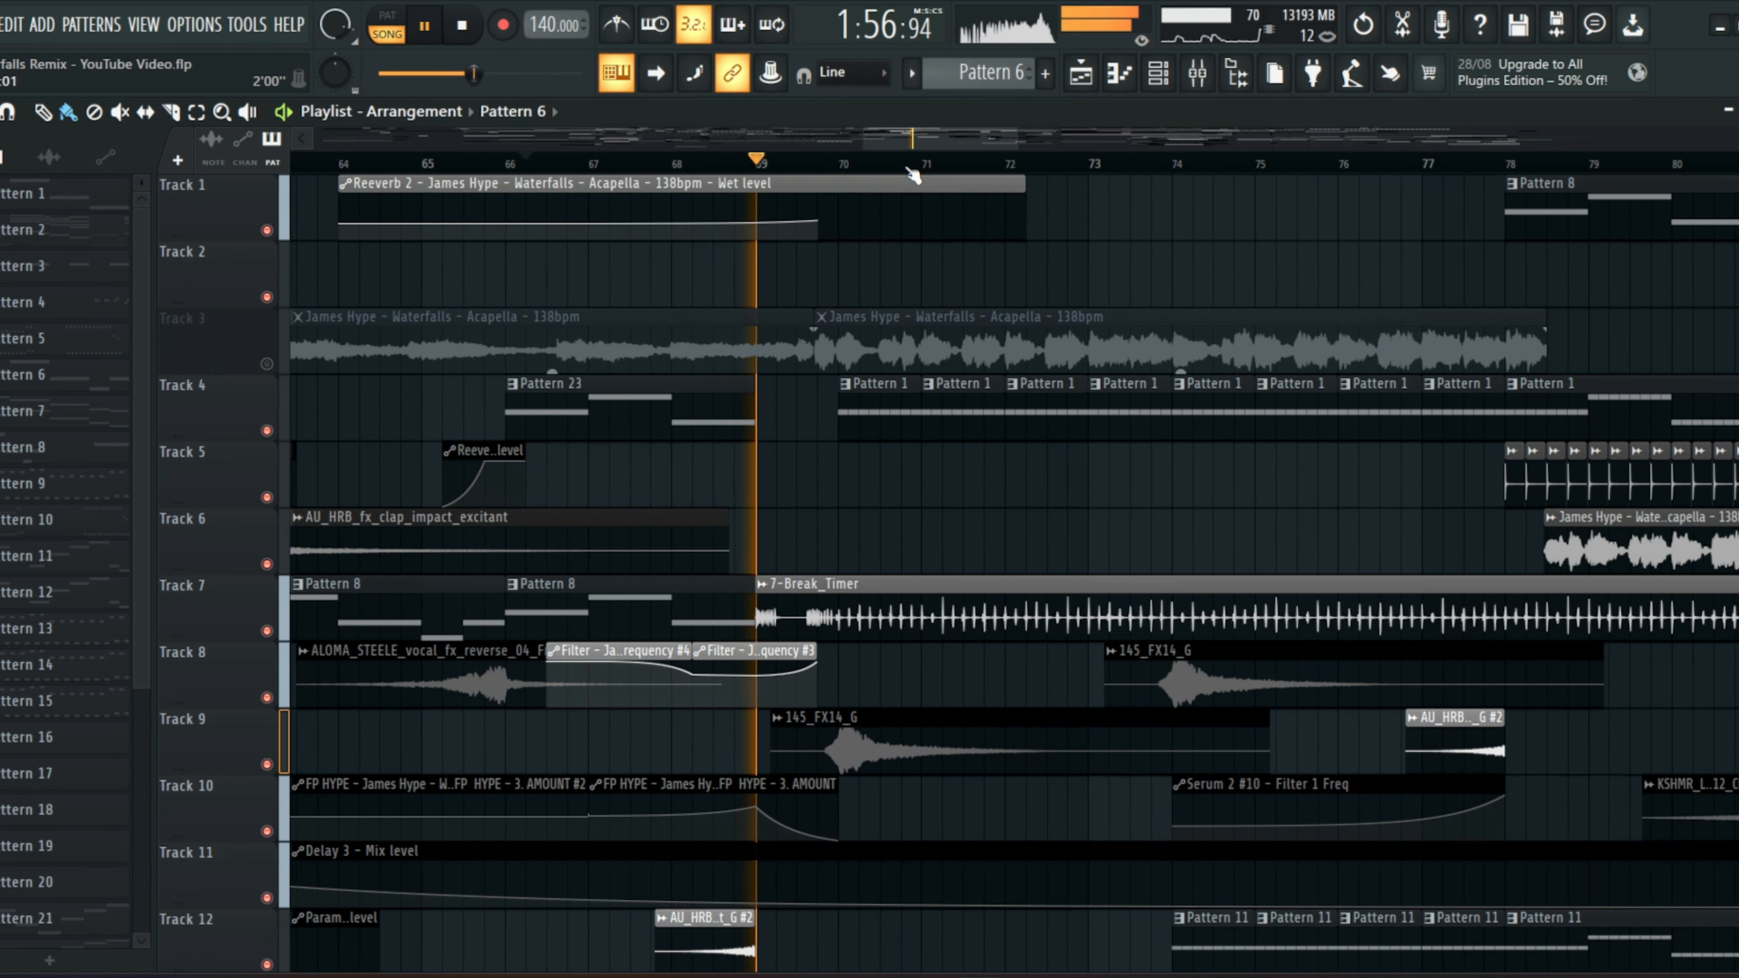
ctrl+scroll(918, 158, down, 2)
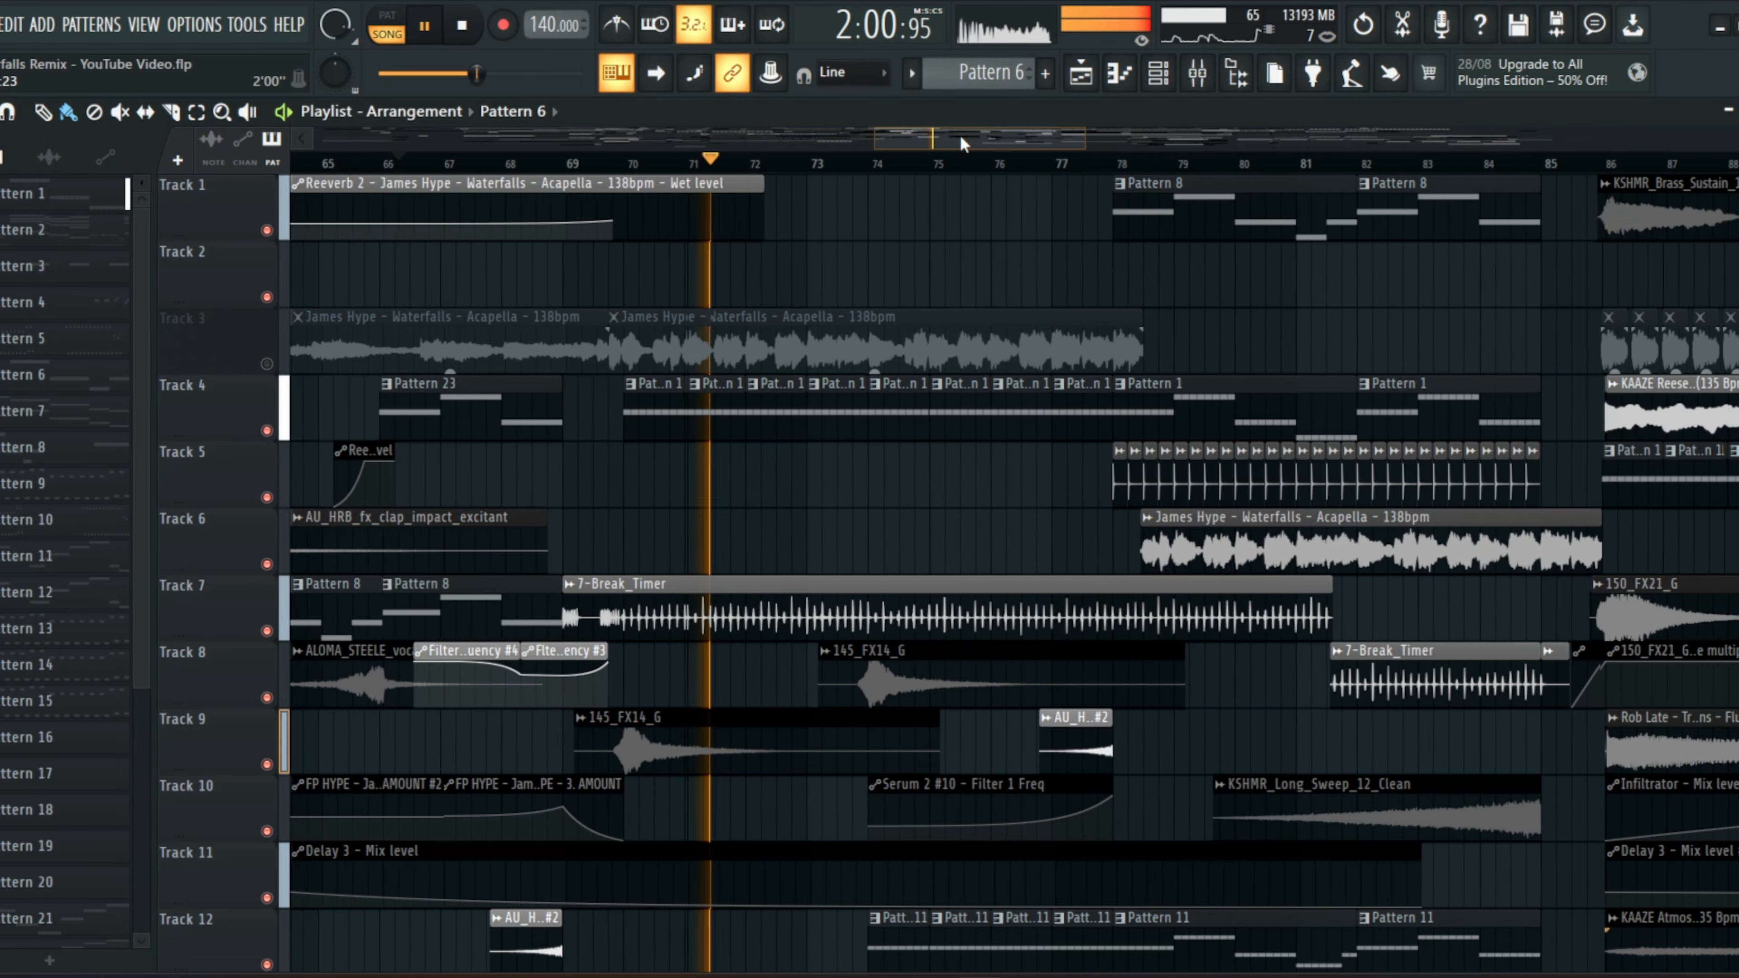
key(space)
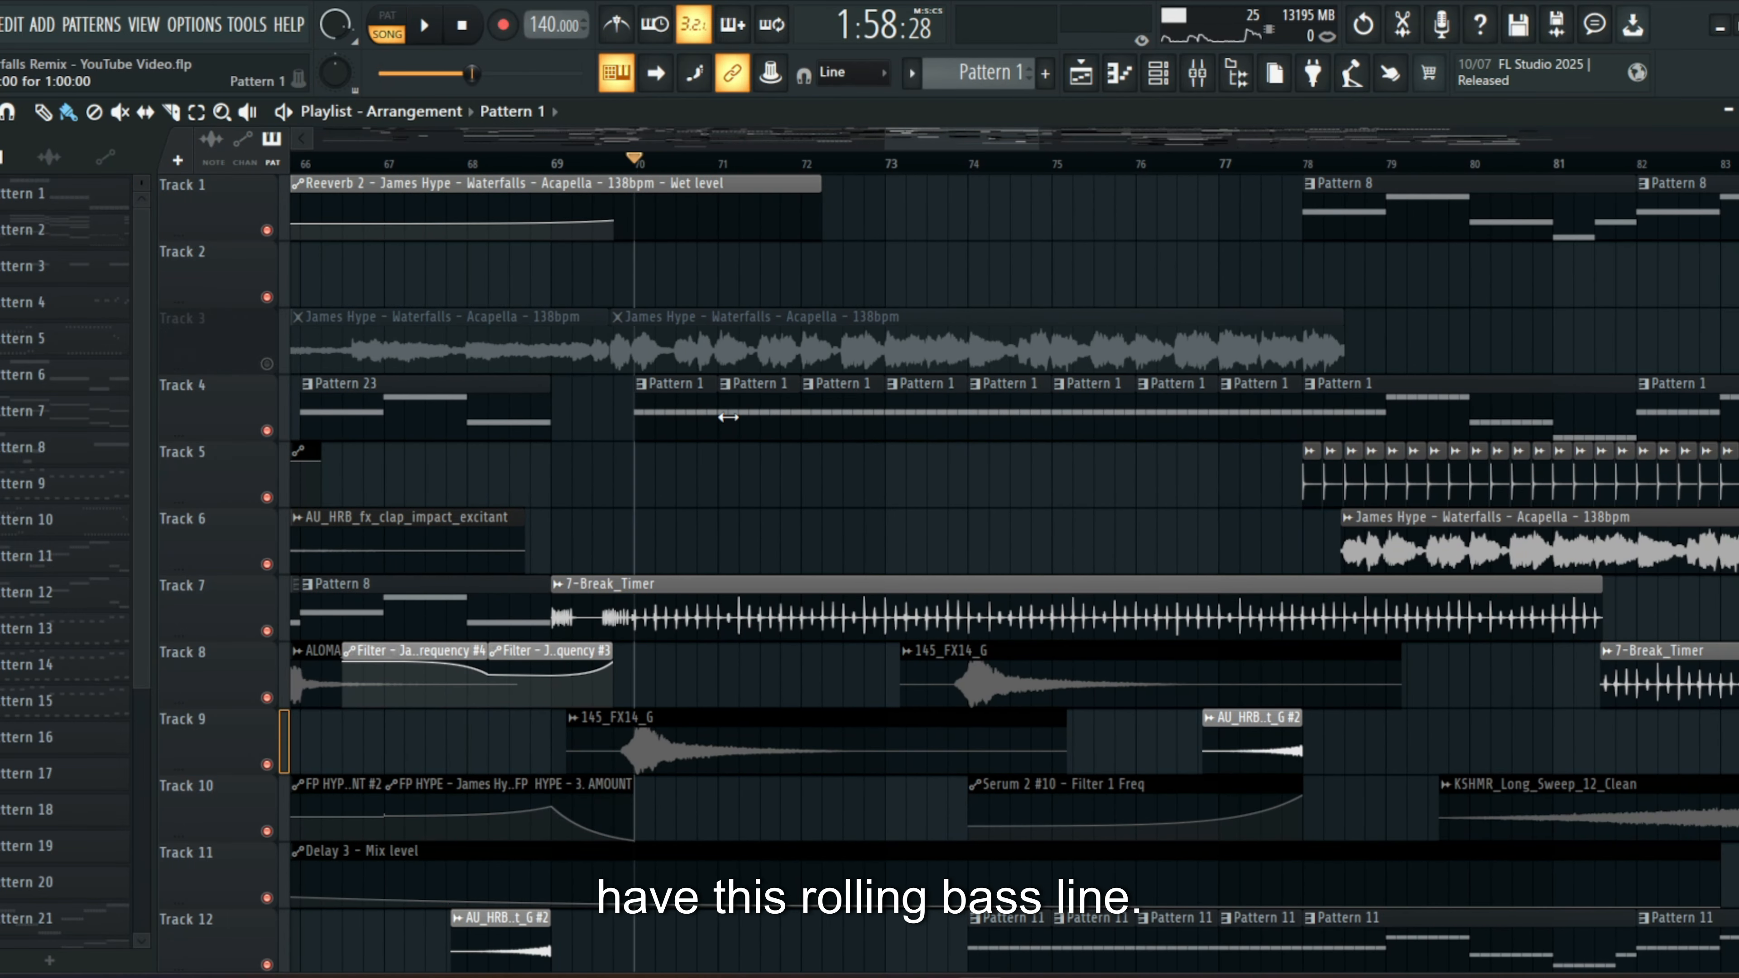
- Open Track 4's Pattern 1 rolling bass line and listen to that track soloed in the playlist up to bar 79
double_click(687, 399)
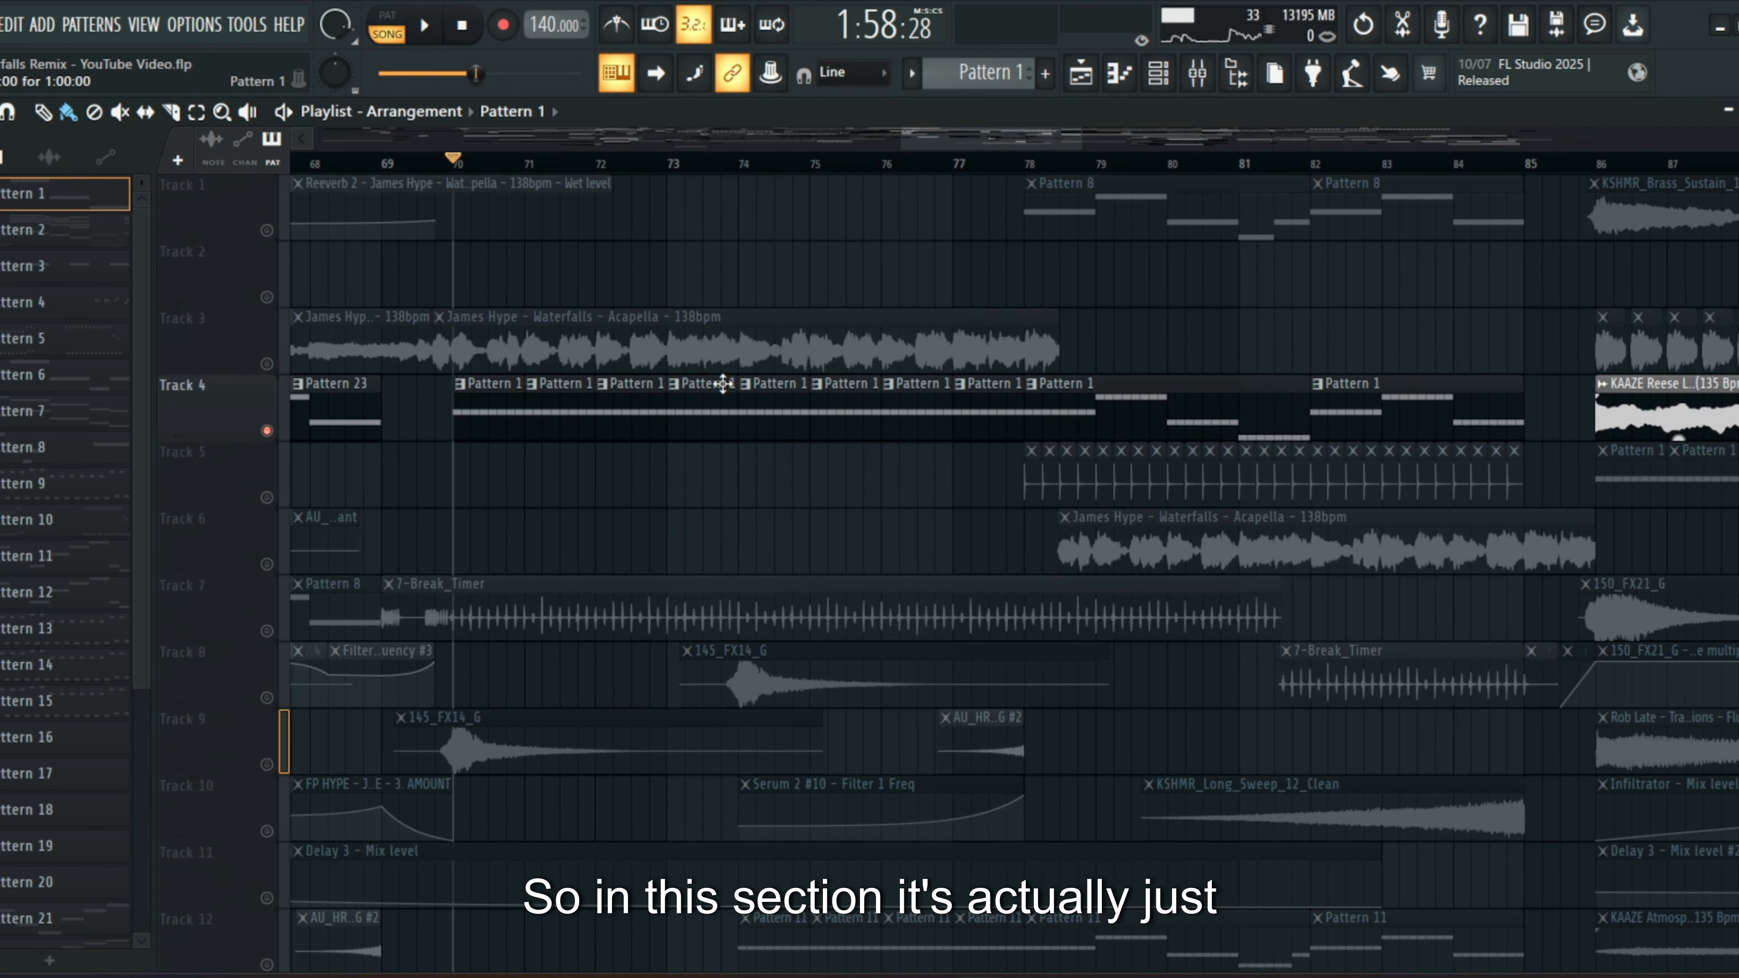
scroll(723, 385, down, 3)
scroll(664, 332, up, 2)
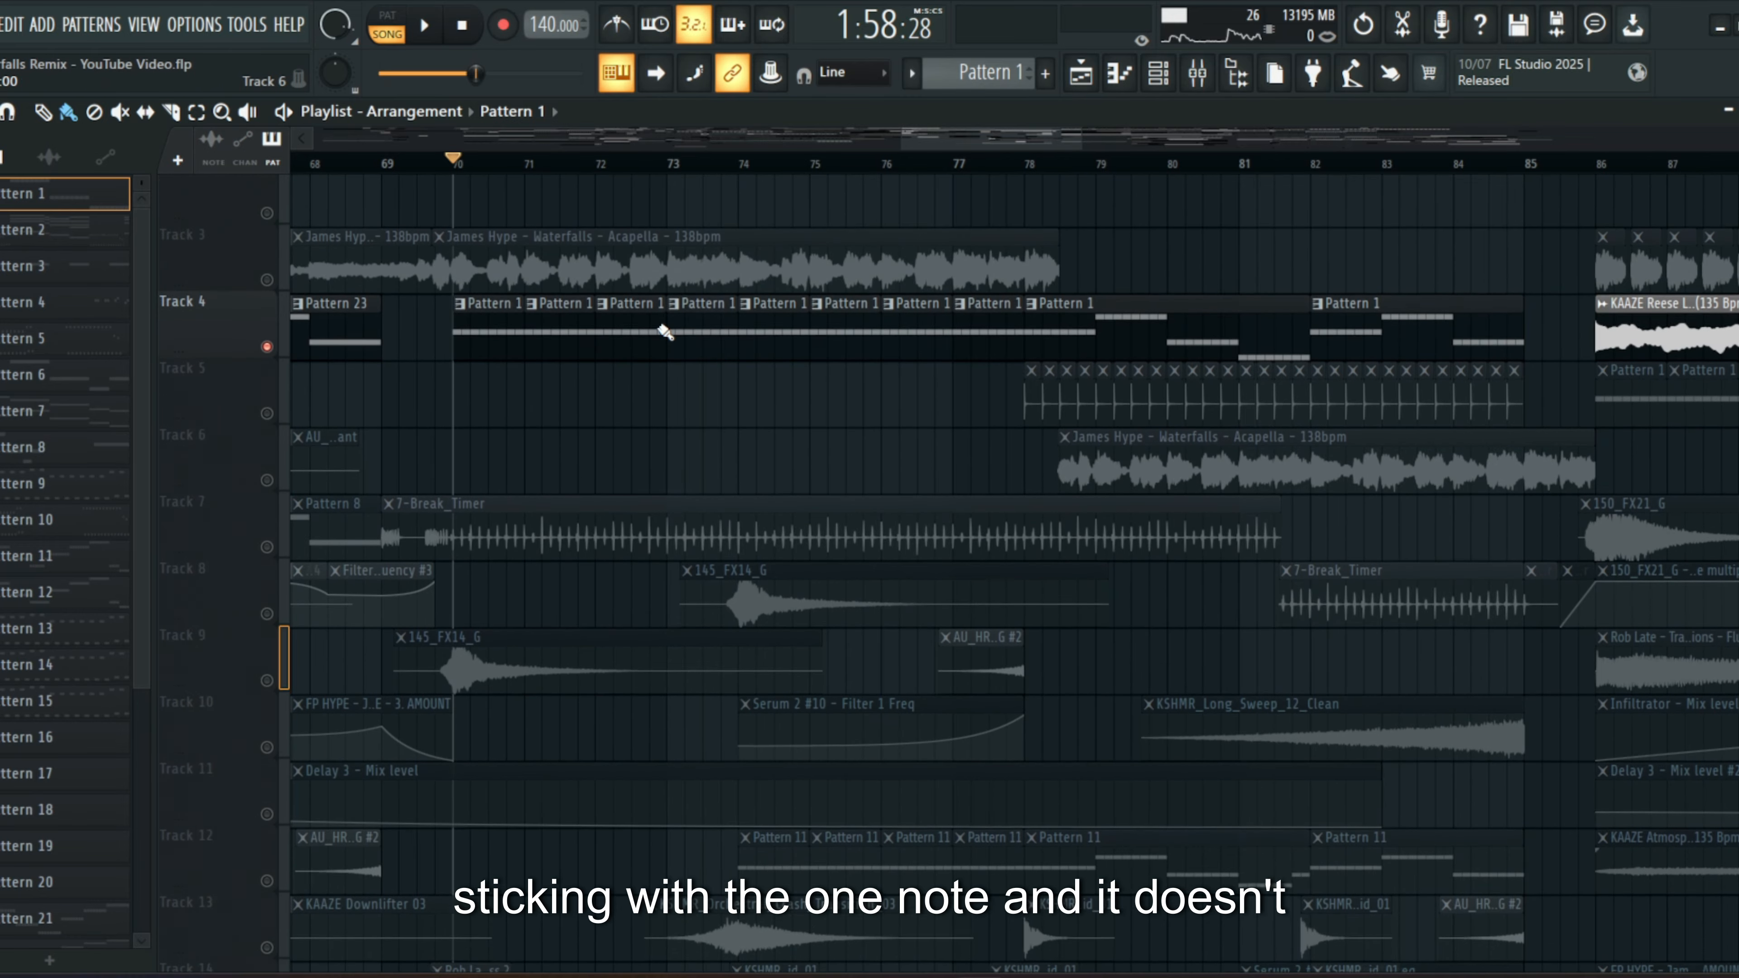
scroll(664, 332, up, 1)
scroll(993, 322, down, 2)
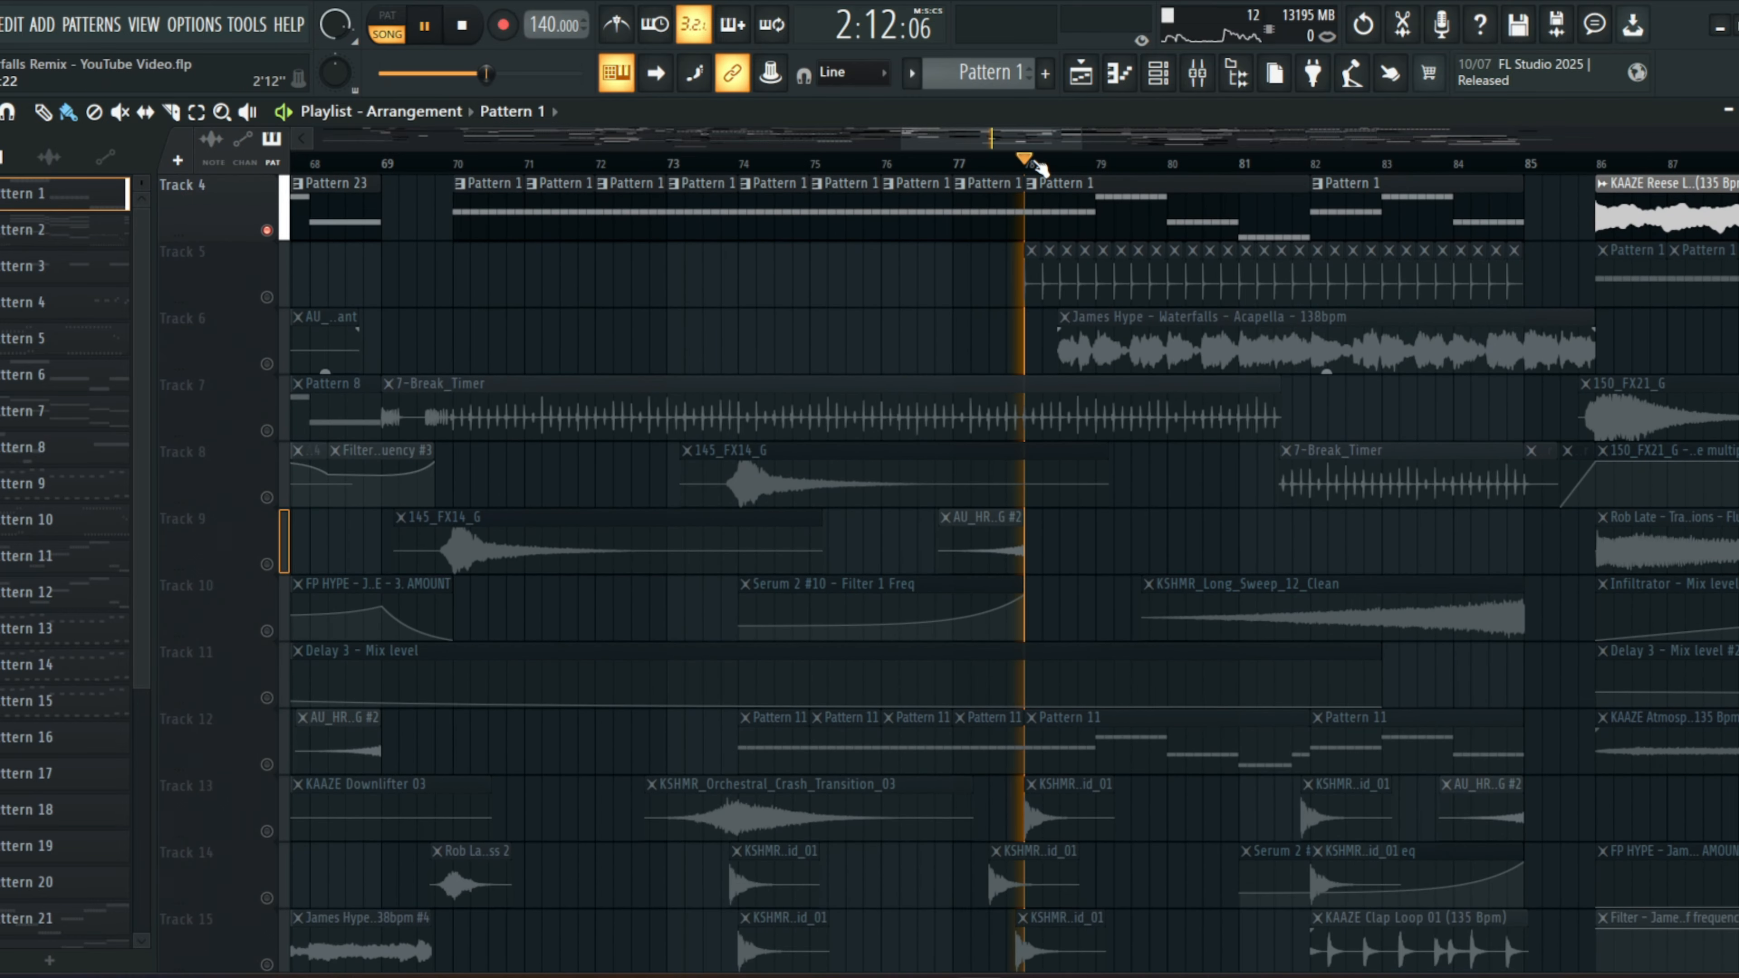
scroll(1077, 239, up, 3)
scroll(1390, 163, up, 3)
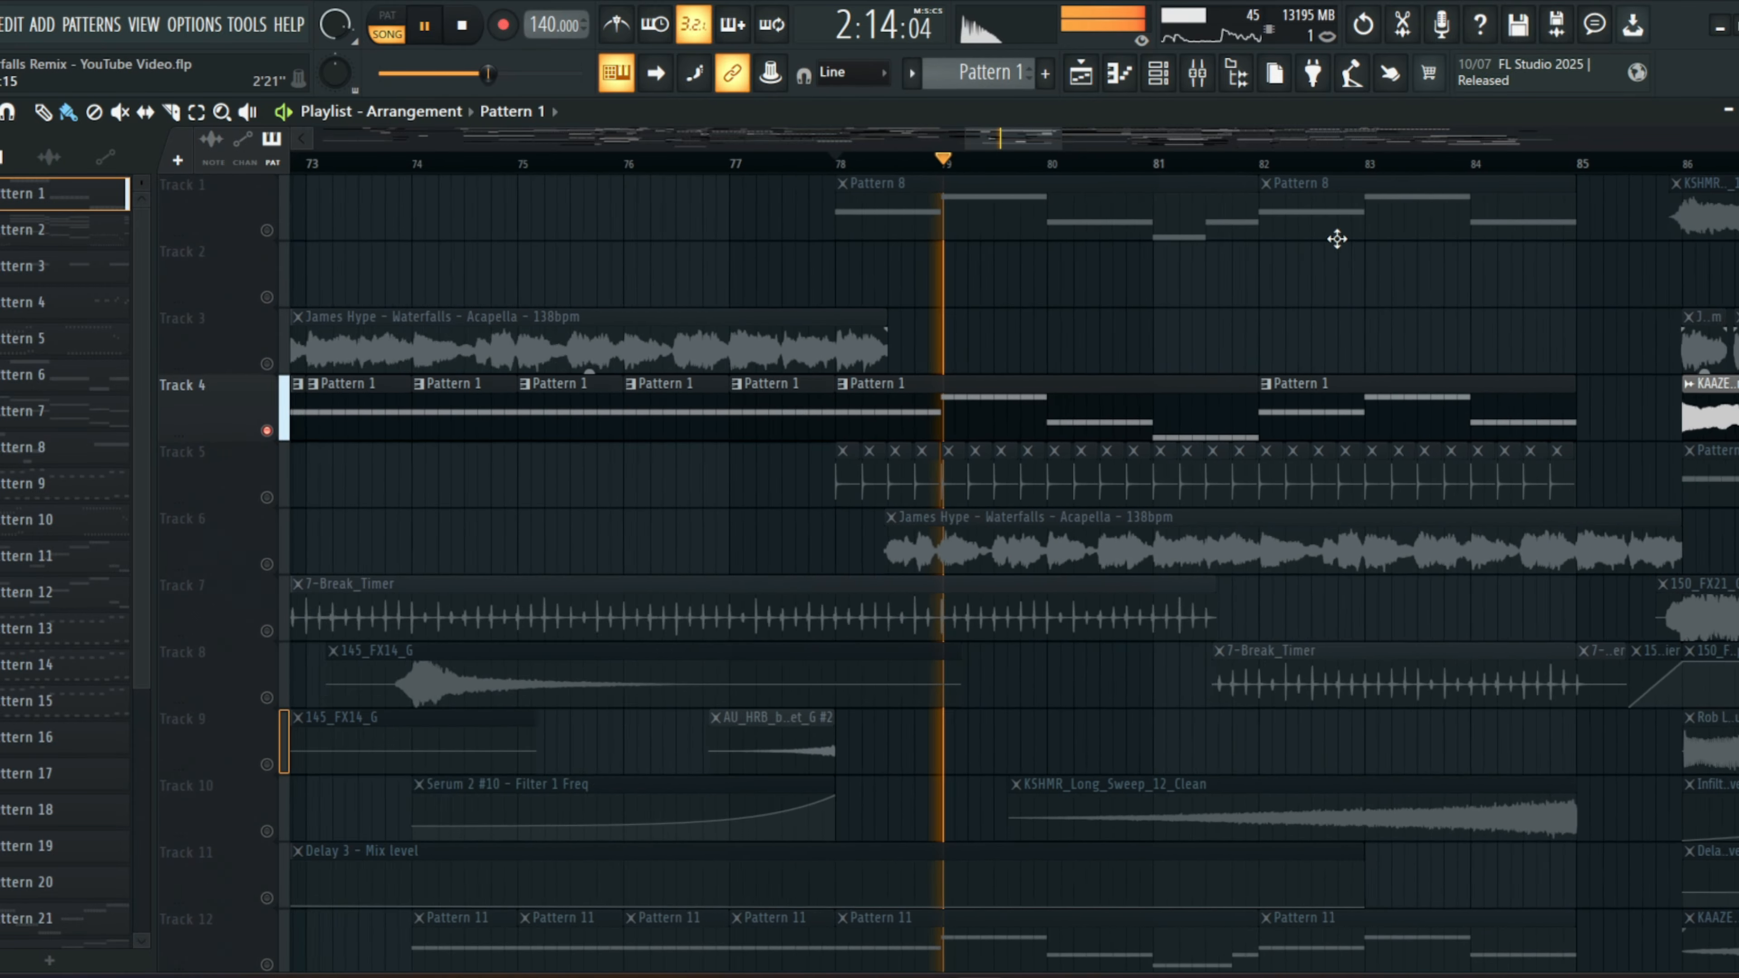
- Unmute Track 6's Waterfalls acapella to hear it over the Pattern 1 bass, mute it again, and stop playback
click(267, 563)
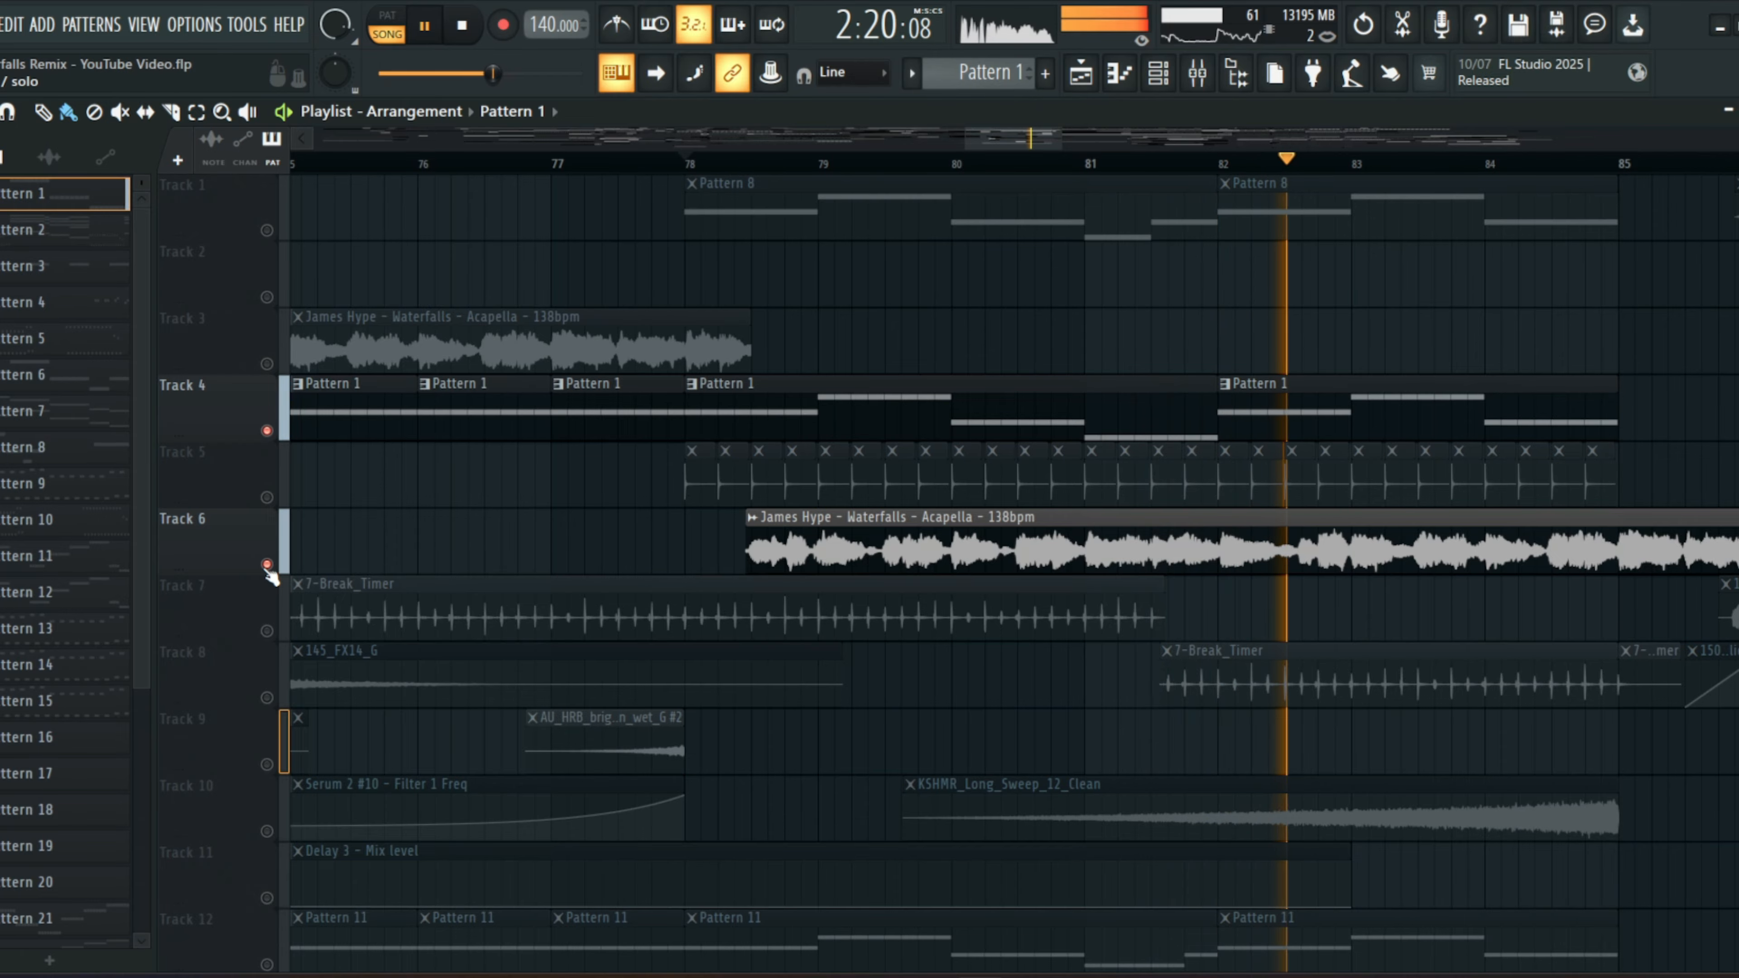
click(267, 564)
key(space)
- Move the playhead to bar 70 and open the 7-Break_Timer audio clip's settings from Track 7
scroll(816, 170, down, 3)
scroll(817, 171, down, 3)
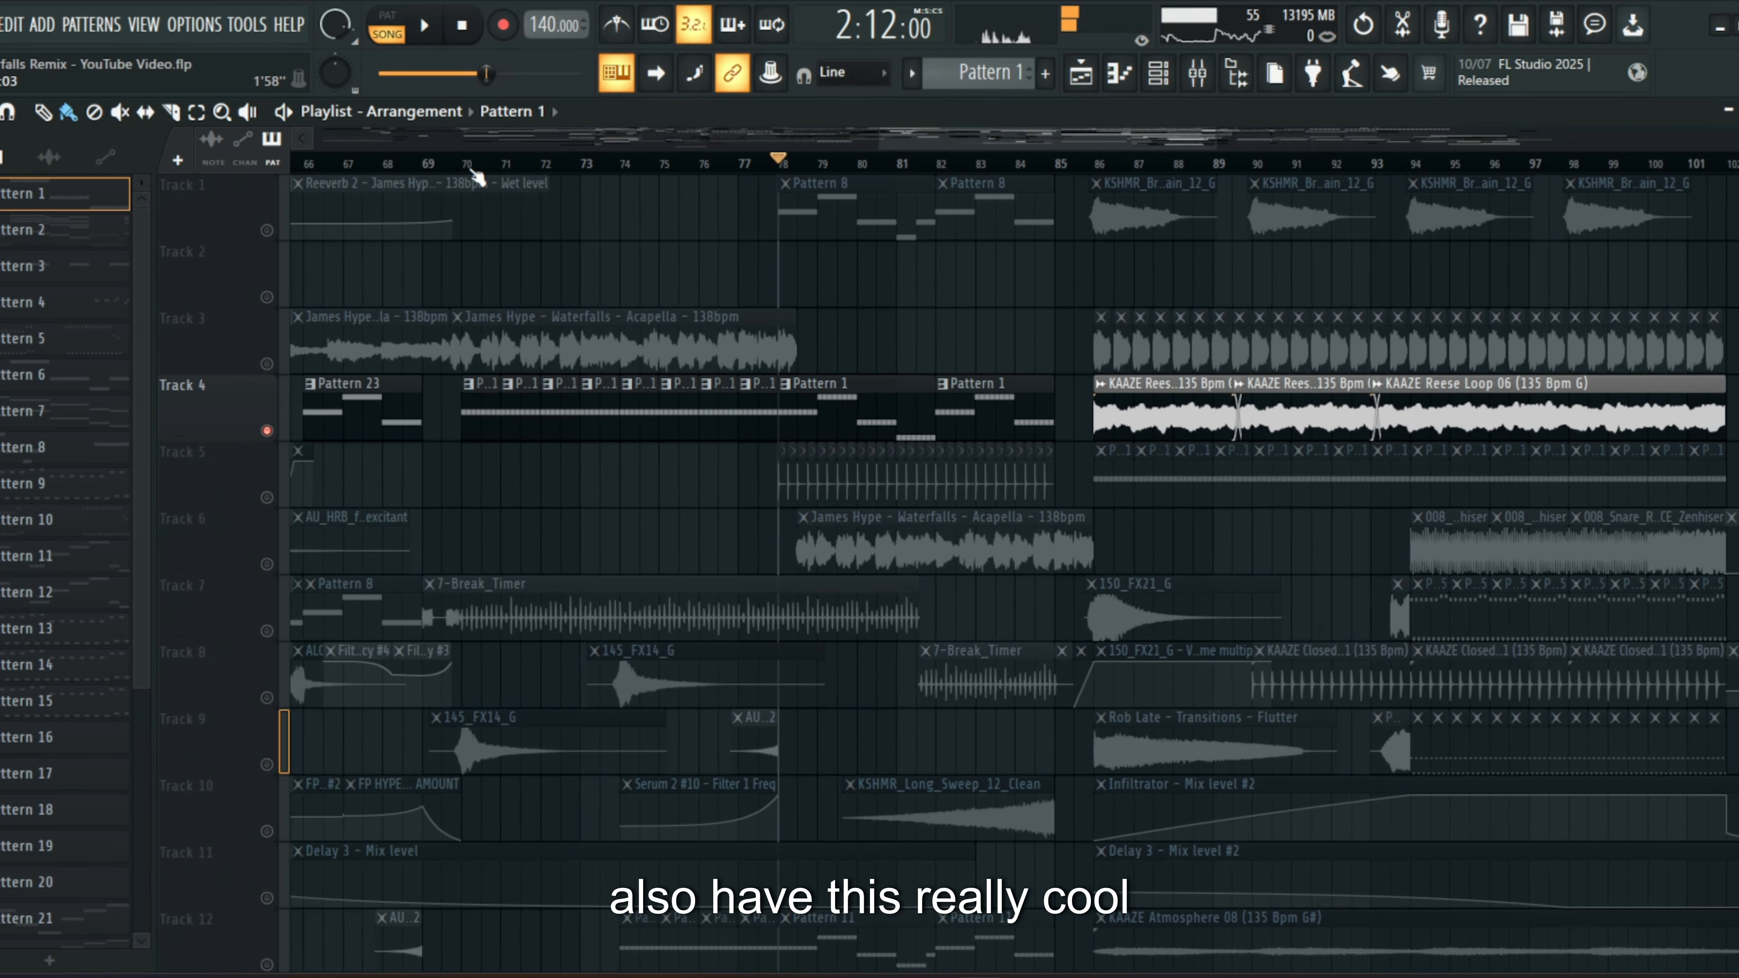
click(474, 167)
scroll(473, 168, up, 3)
scroll(520, 425, down, 3)
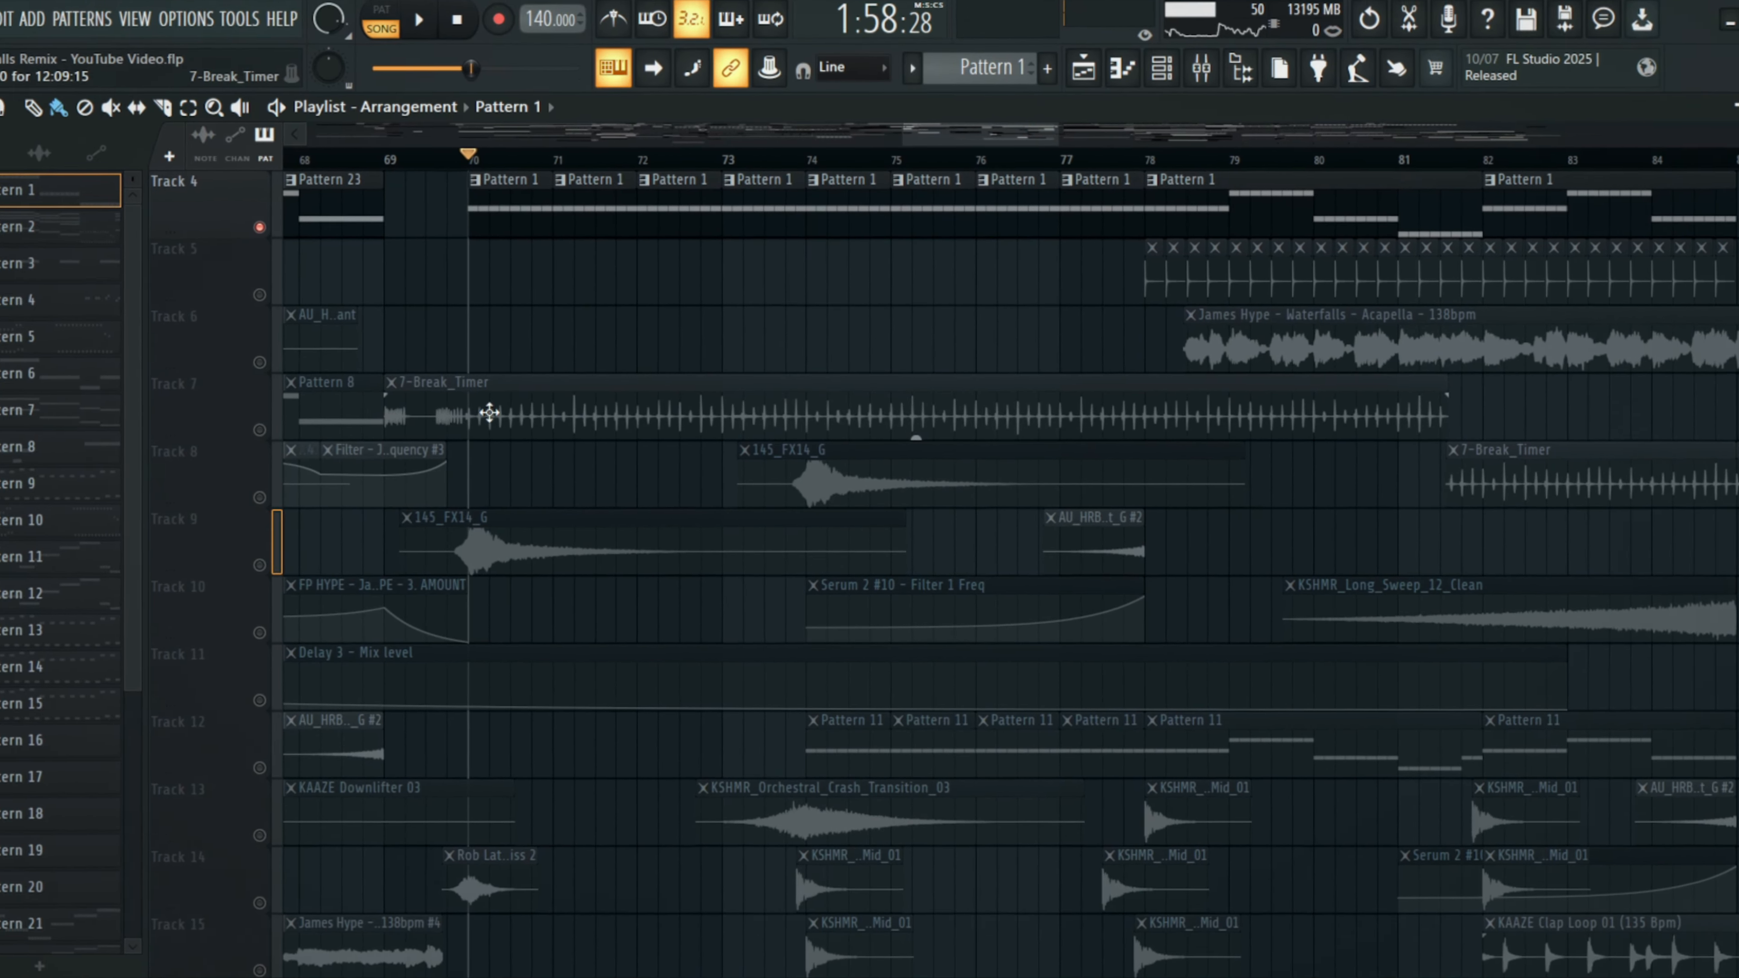
double_click(392, 397)
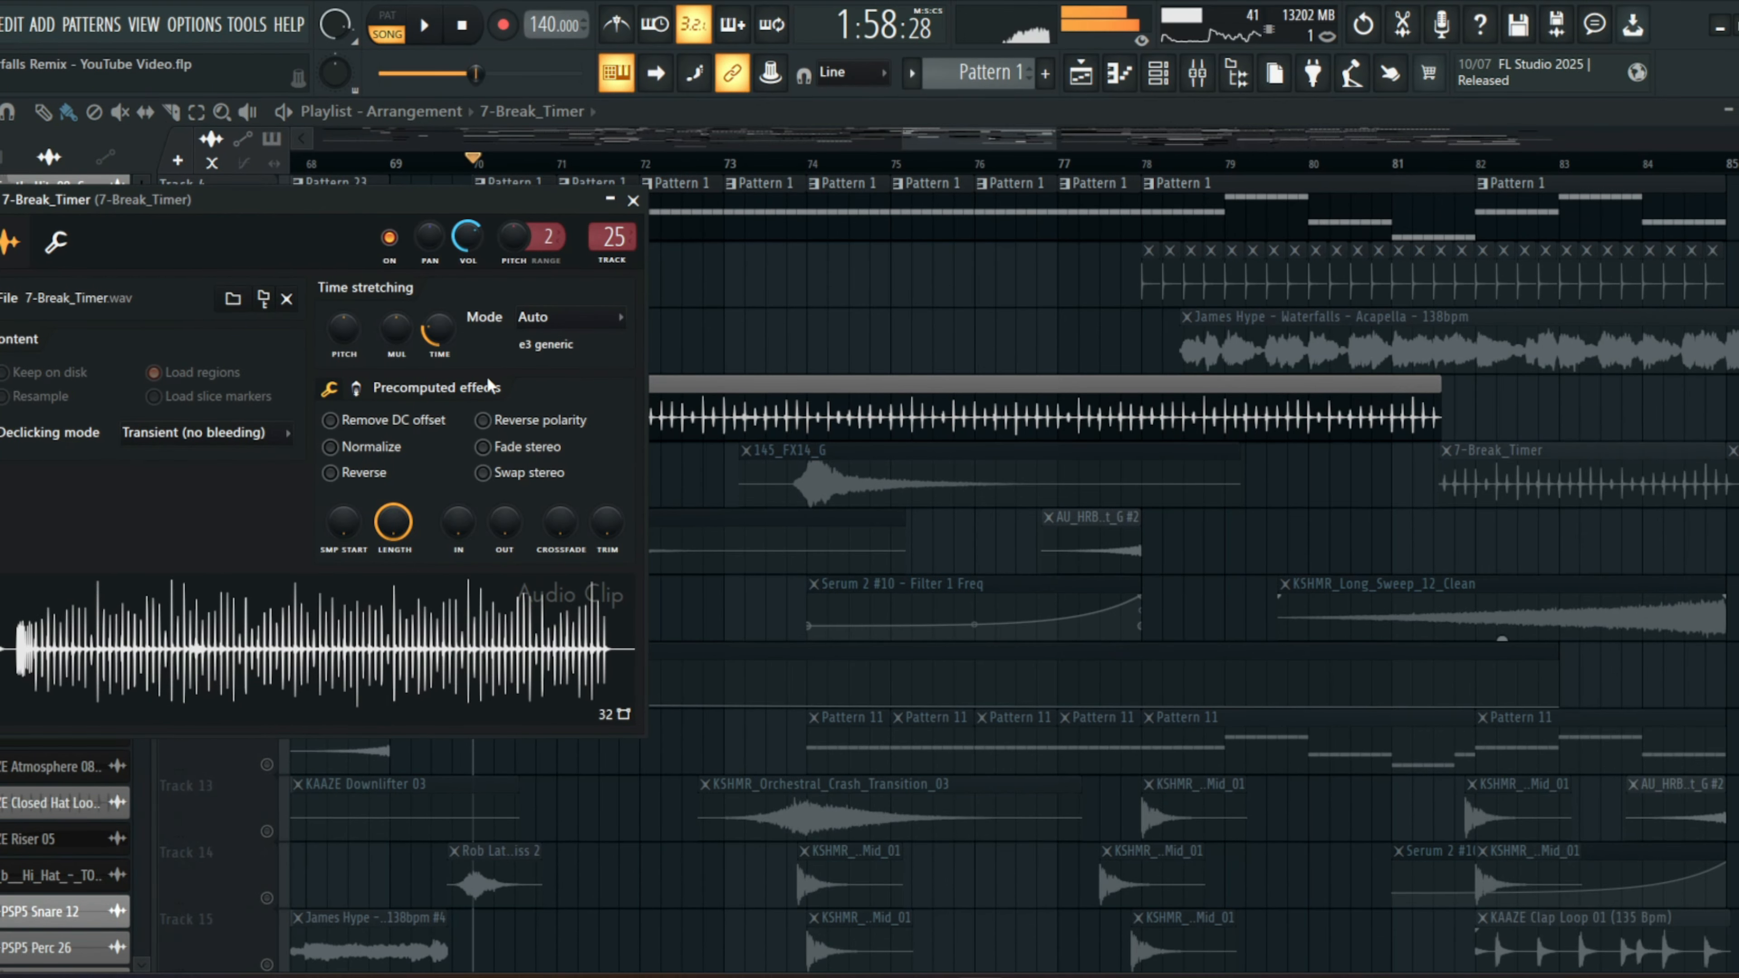
- Listen to Track 12's Pattern 11 together with Track 4's Pattern 1 bass through bars 80 to 83
click(968, 140)
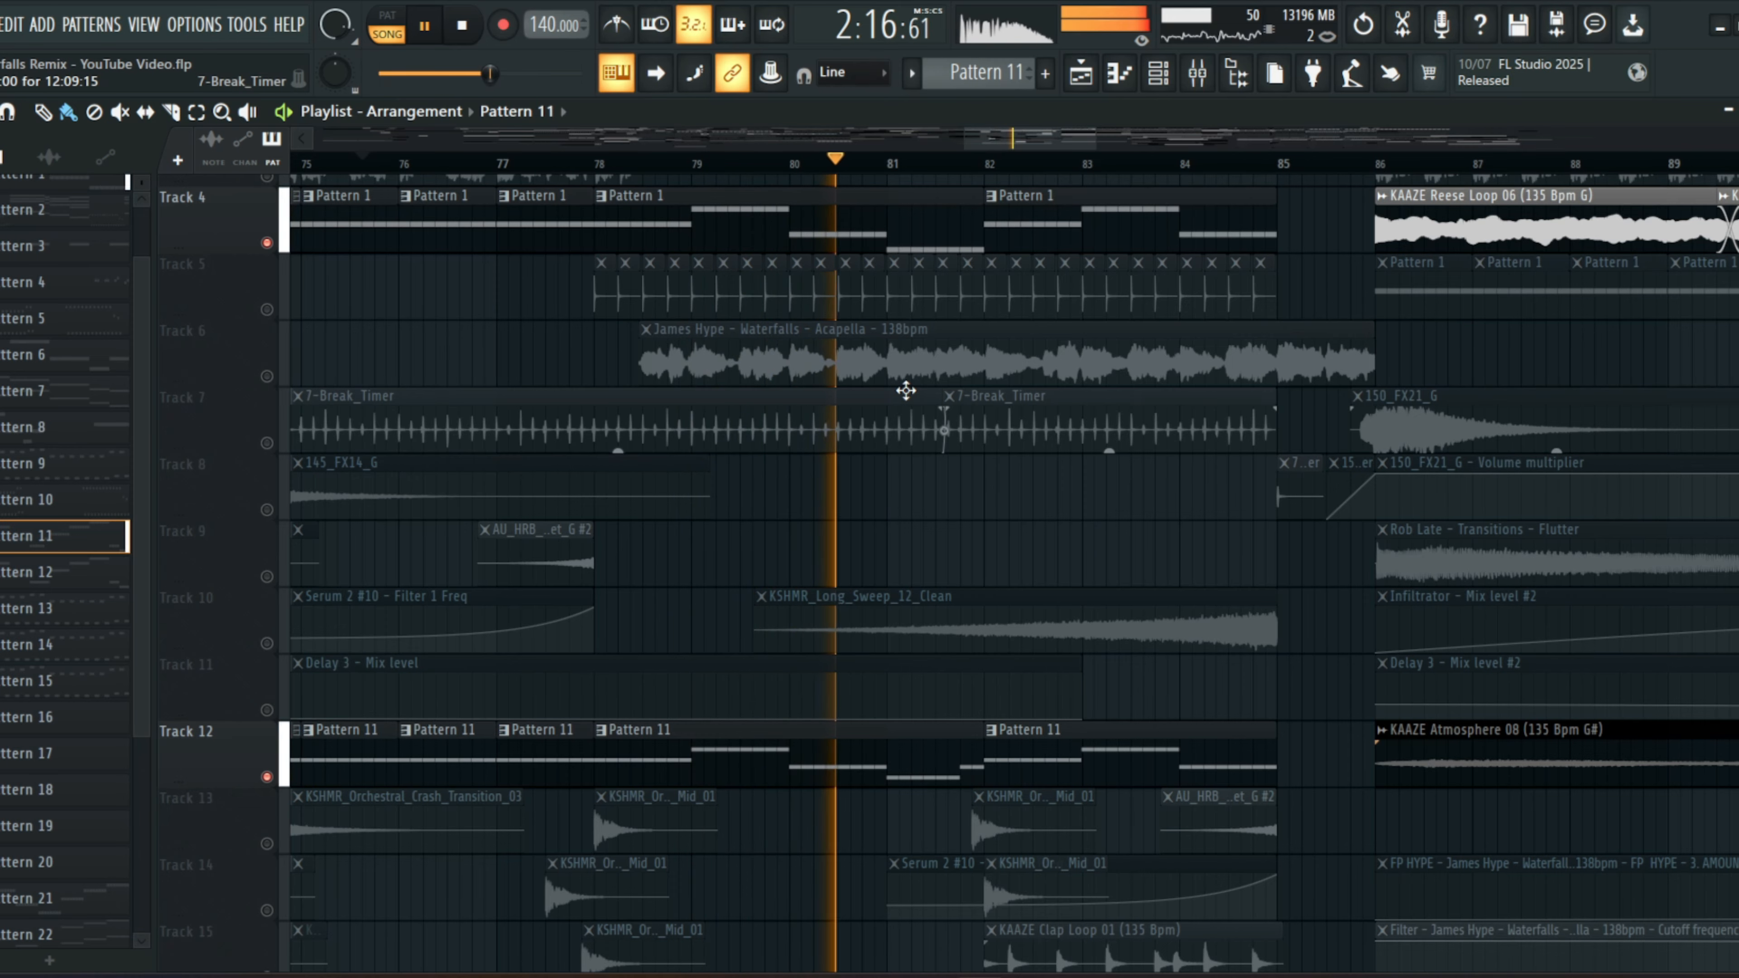
scroll(906, 390, down, 8)
scroll(906, 390, up, 9)
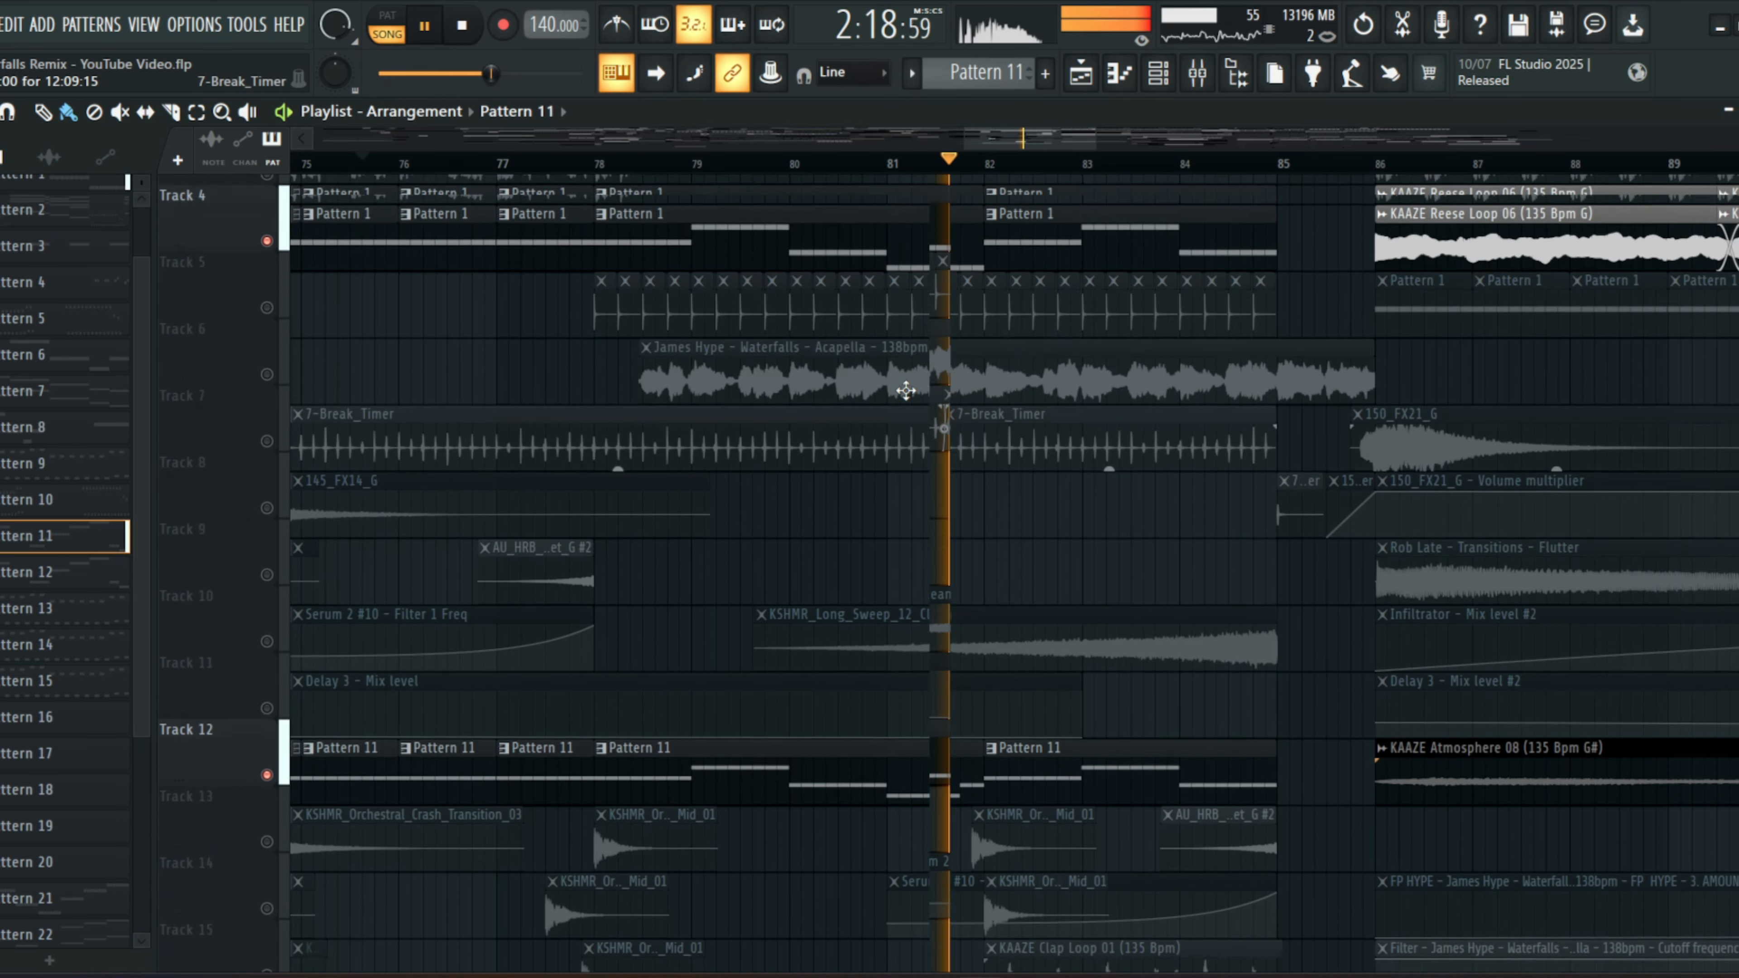
scroll(906, 390, down, 2)
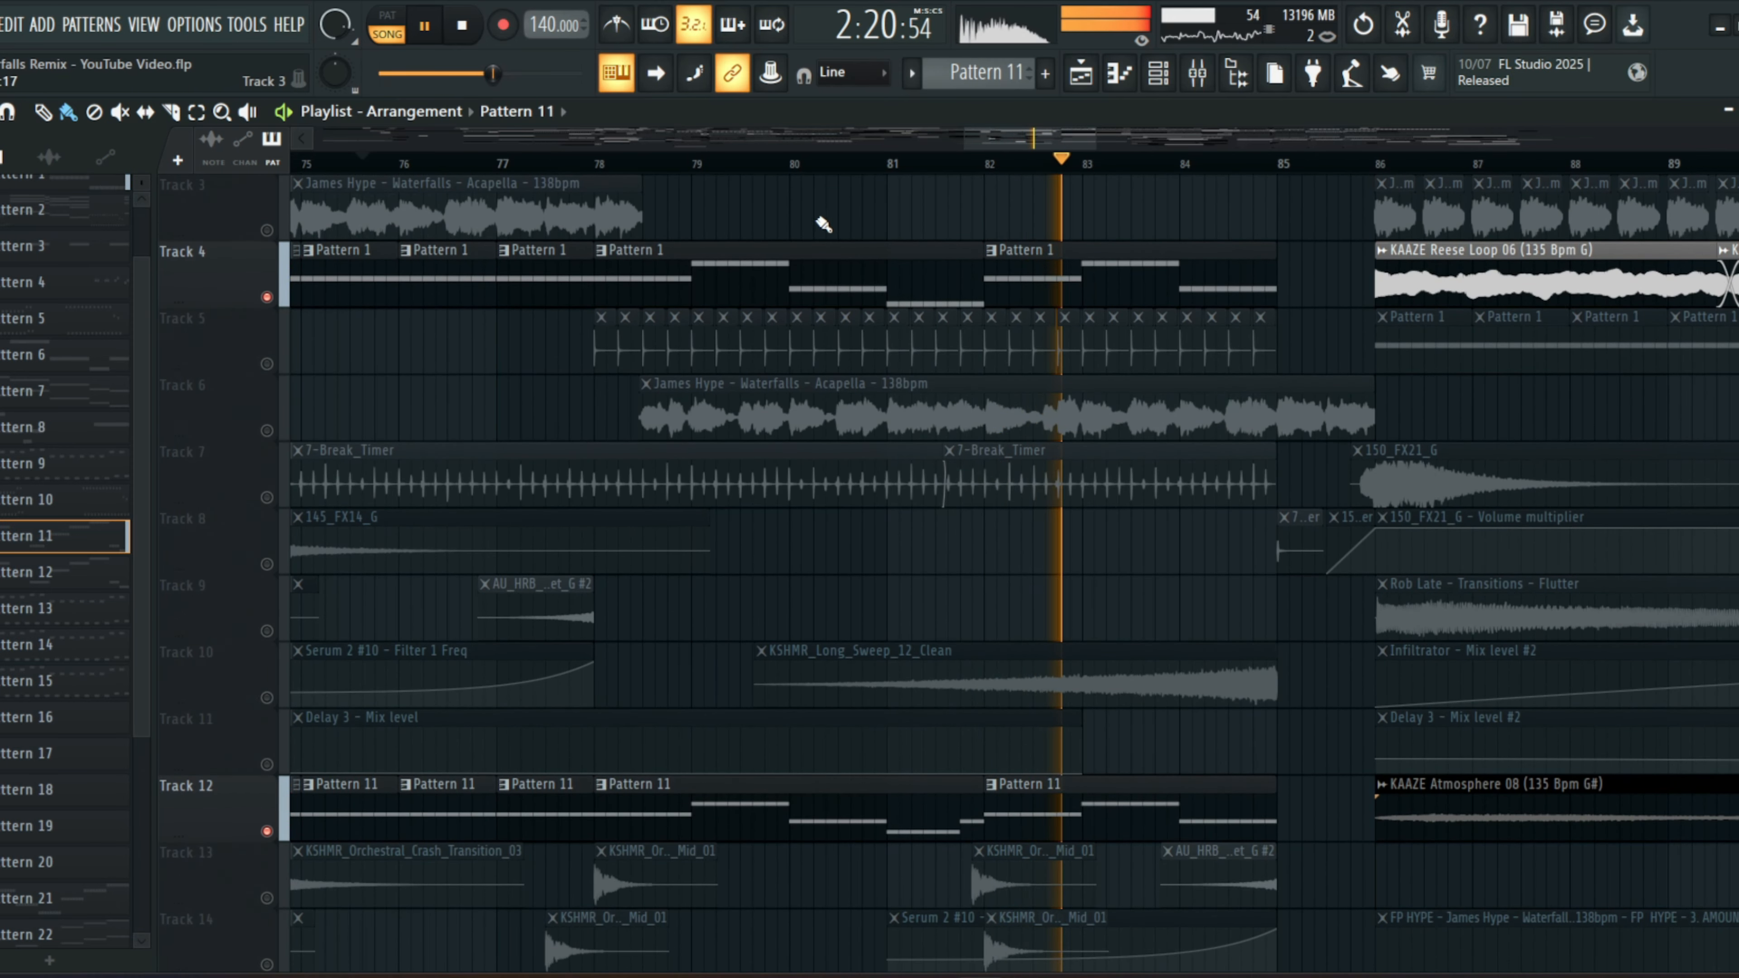
scroll(904, 170, down, 3)
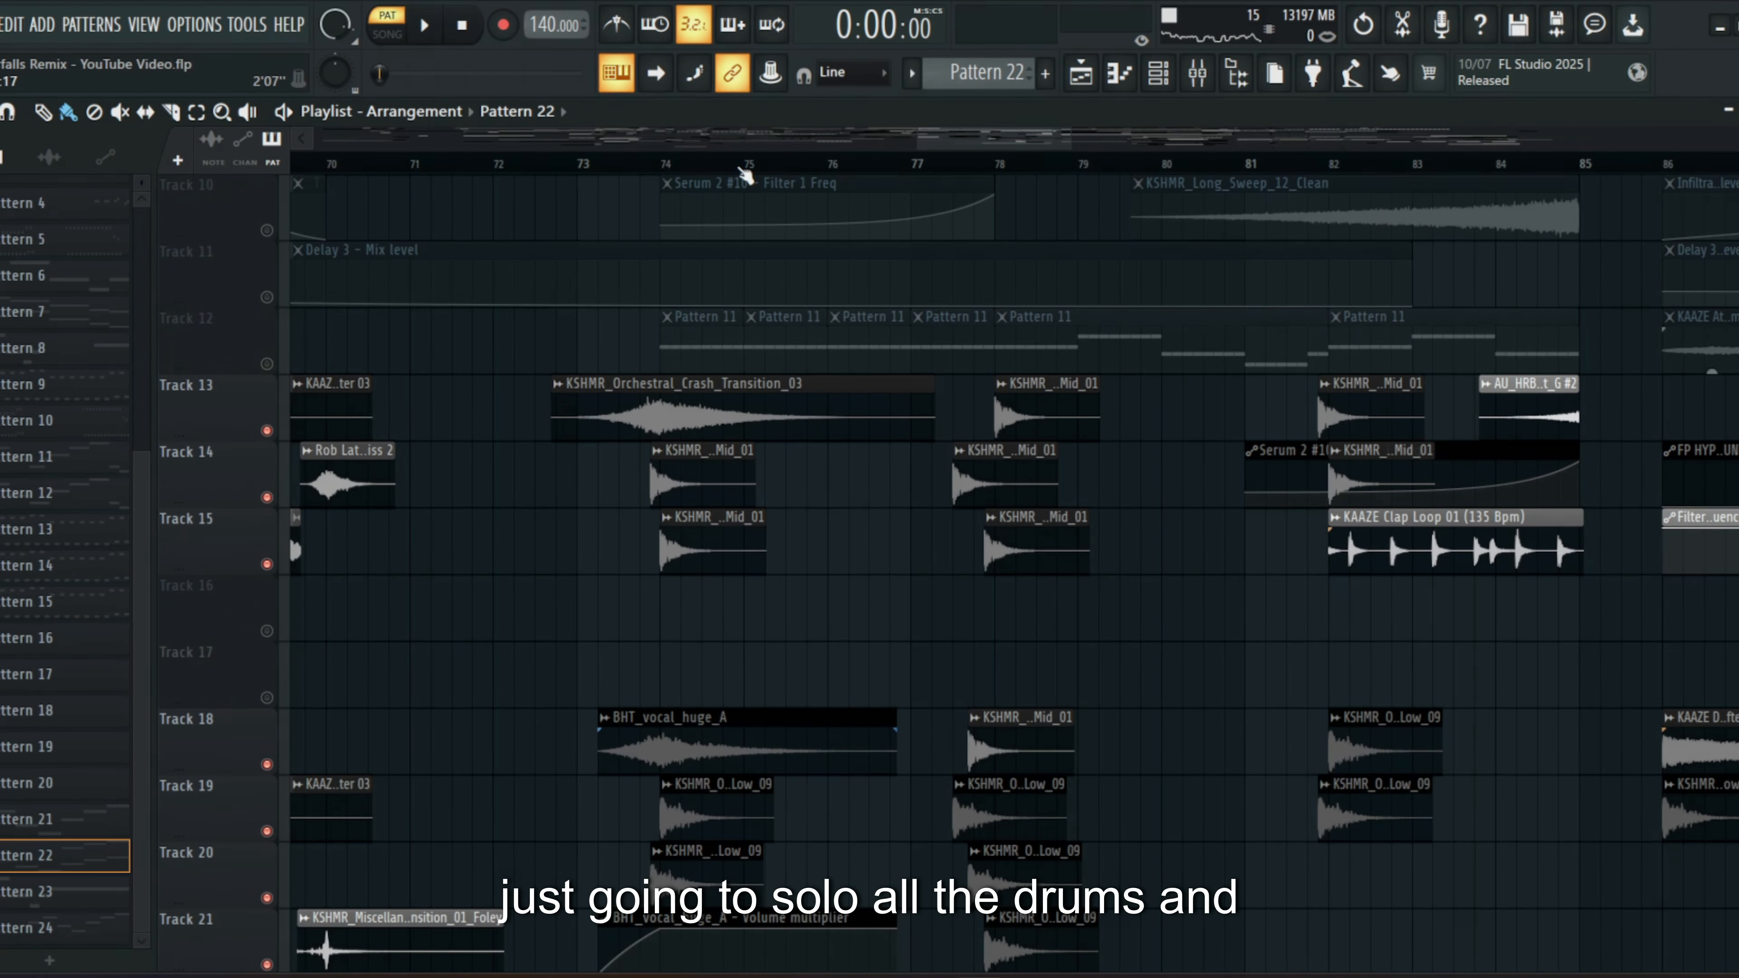
- Play the soloed drum, effects and percussion tracks from the middle of bar 69
scroll(746, 176, down, 3)
scroll(625, 268, up, 3)
drag(982, 135, 971, 134)
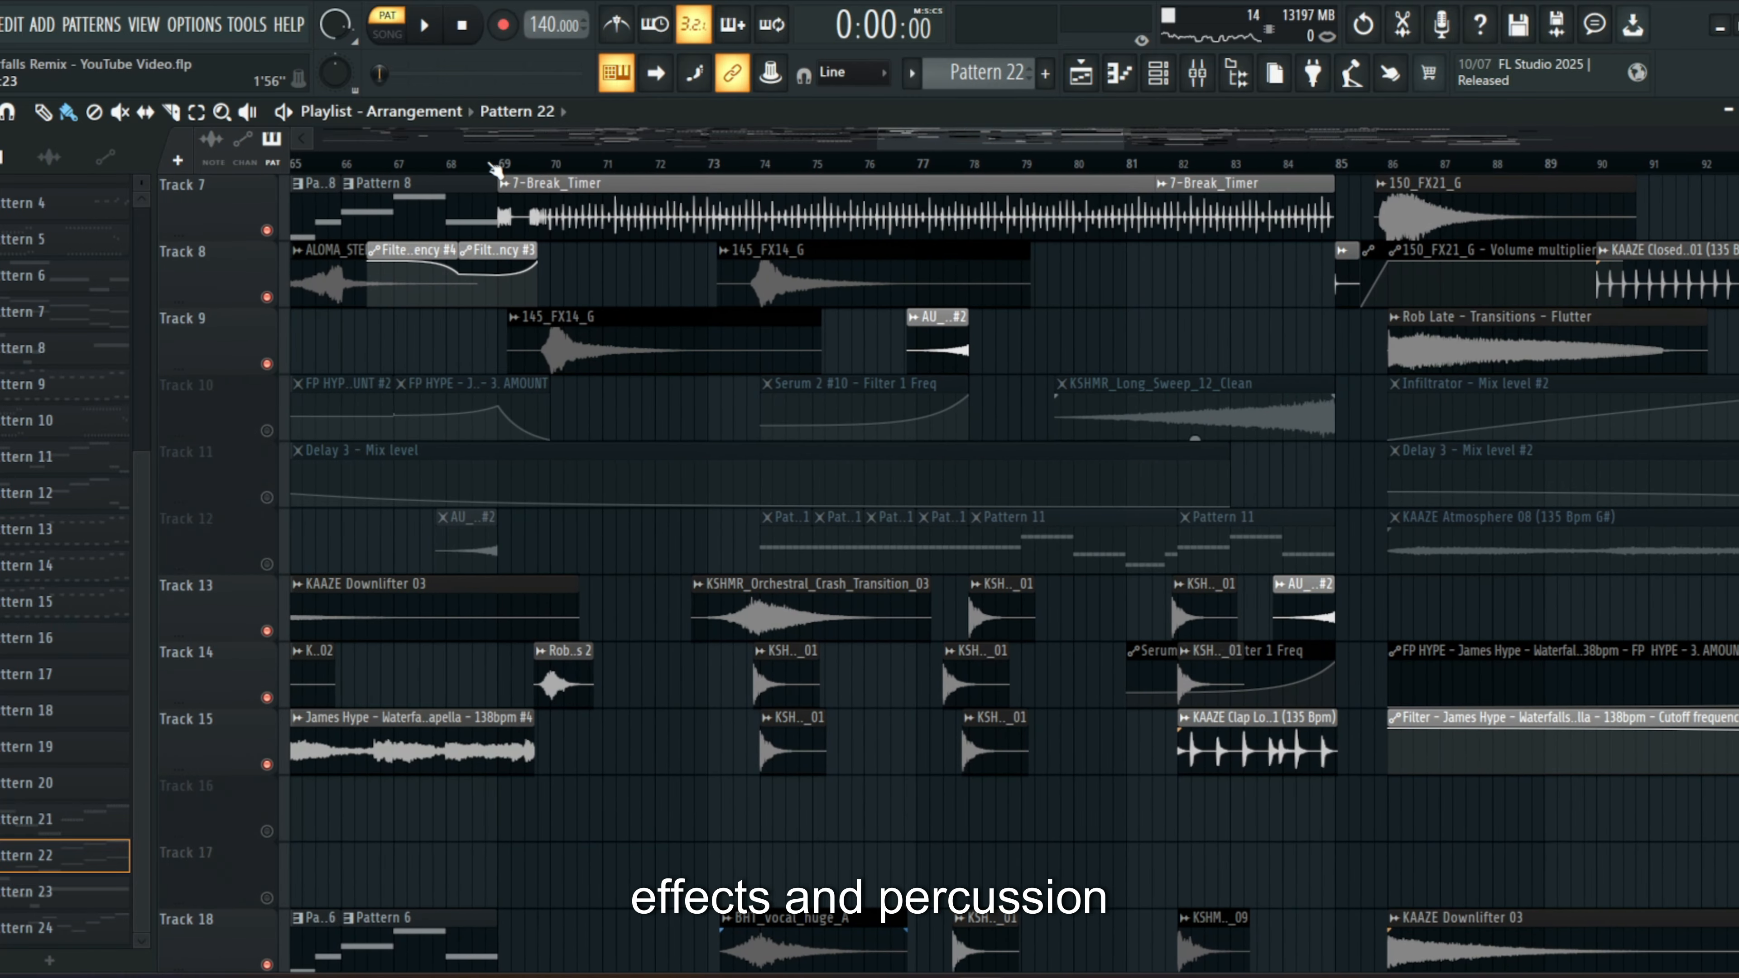
scroll(519, 164, up, 3)
click(529, 163)
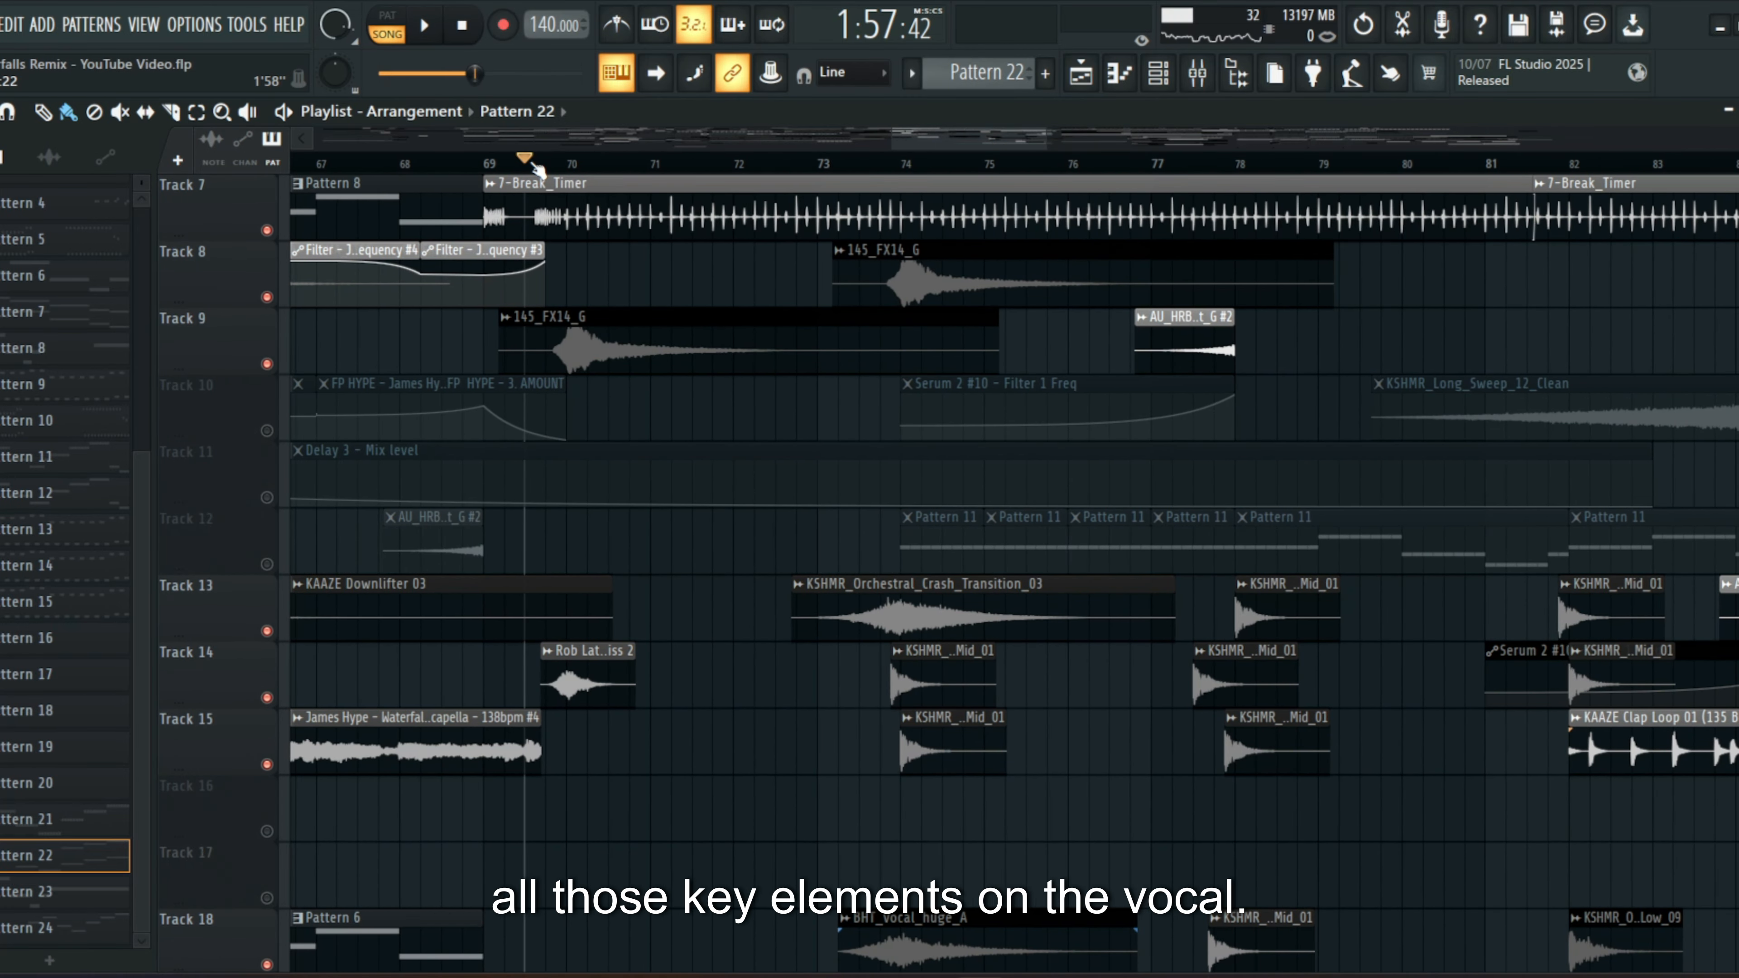
scroll(718, 284, up, 6)
key(space)
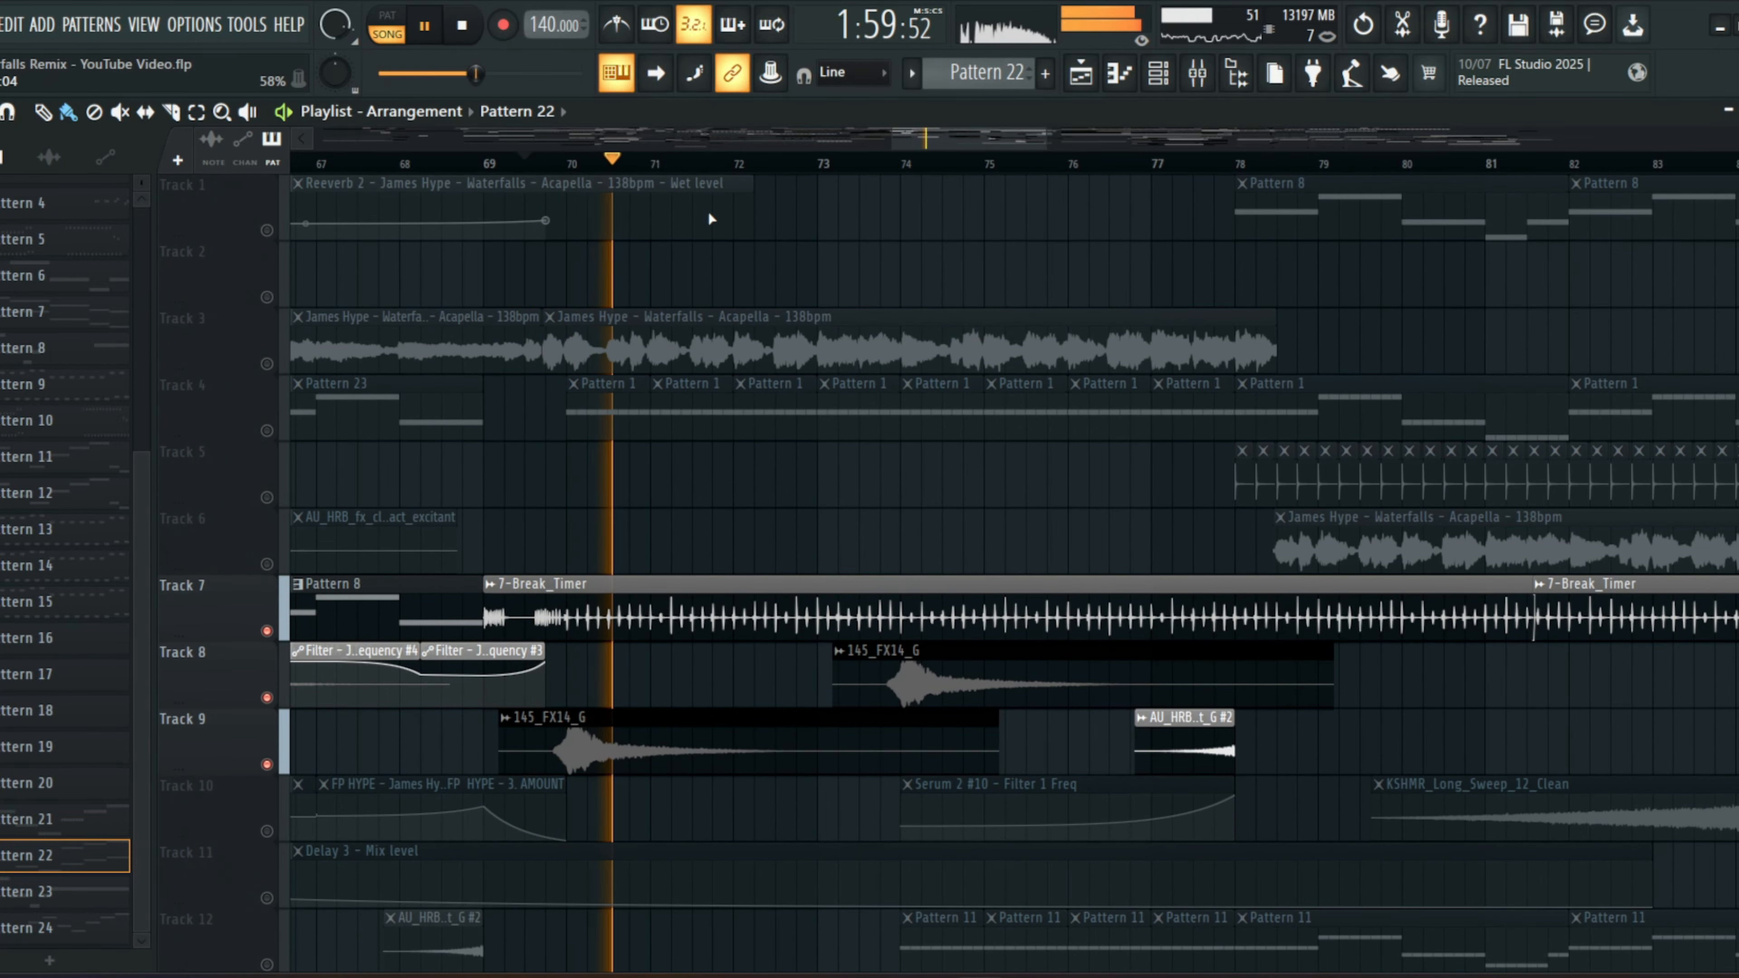
- Examine the soloed one-shots on Tracks 13 to 32 during playback, including the KSHMR foley transition and JKid_Hard_Strike_6_F hits
scroll(932, 337, down, 17)
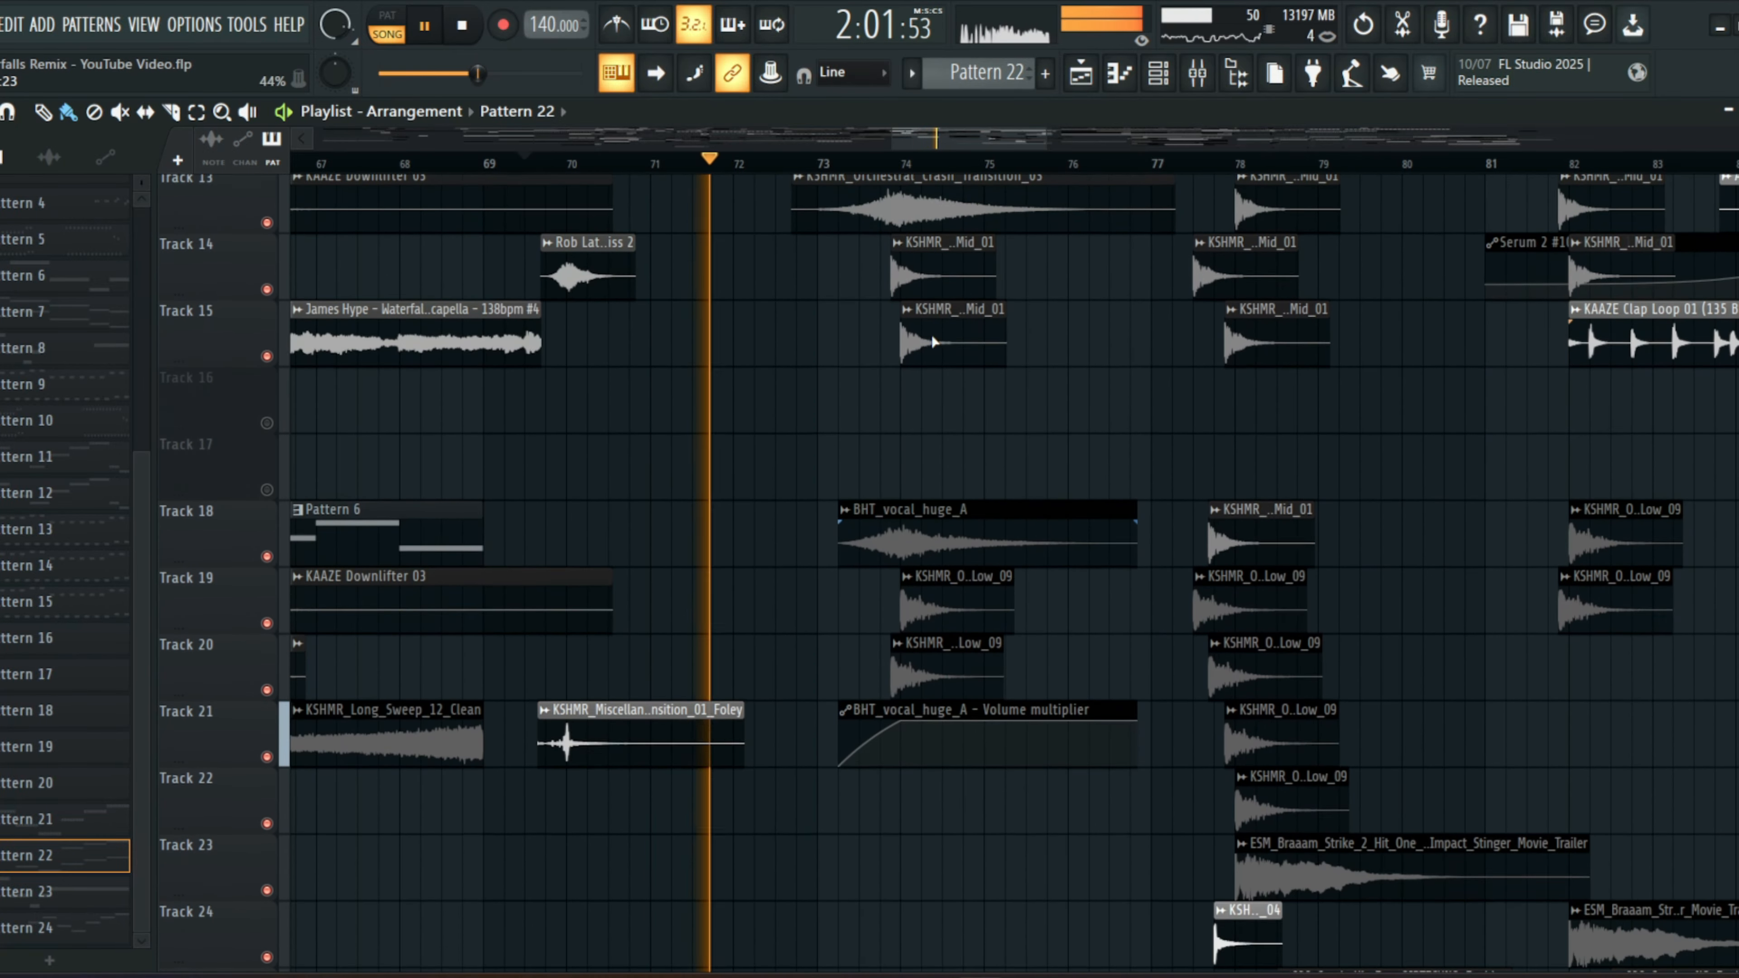
scroll(932, 338, down, 6)
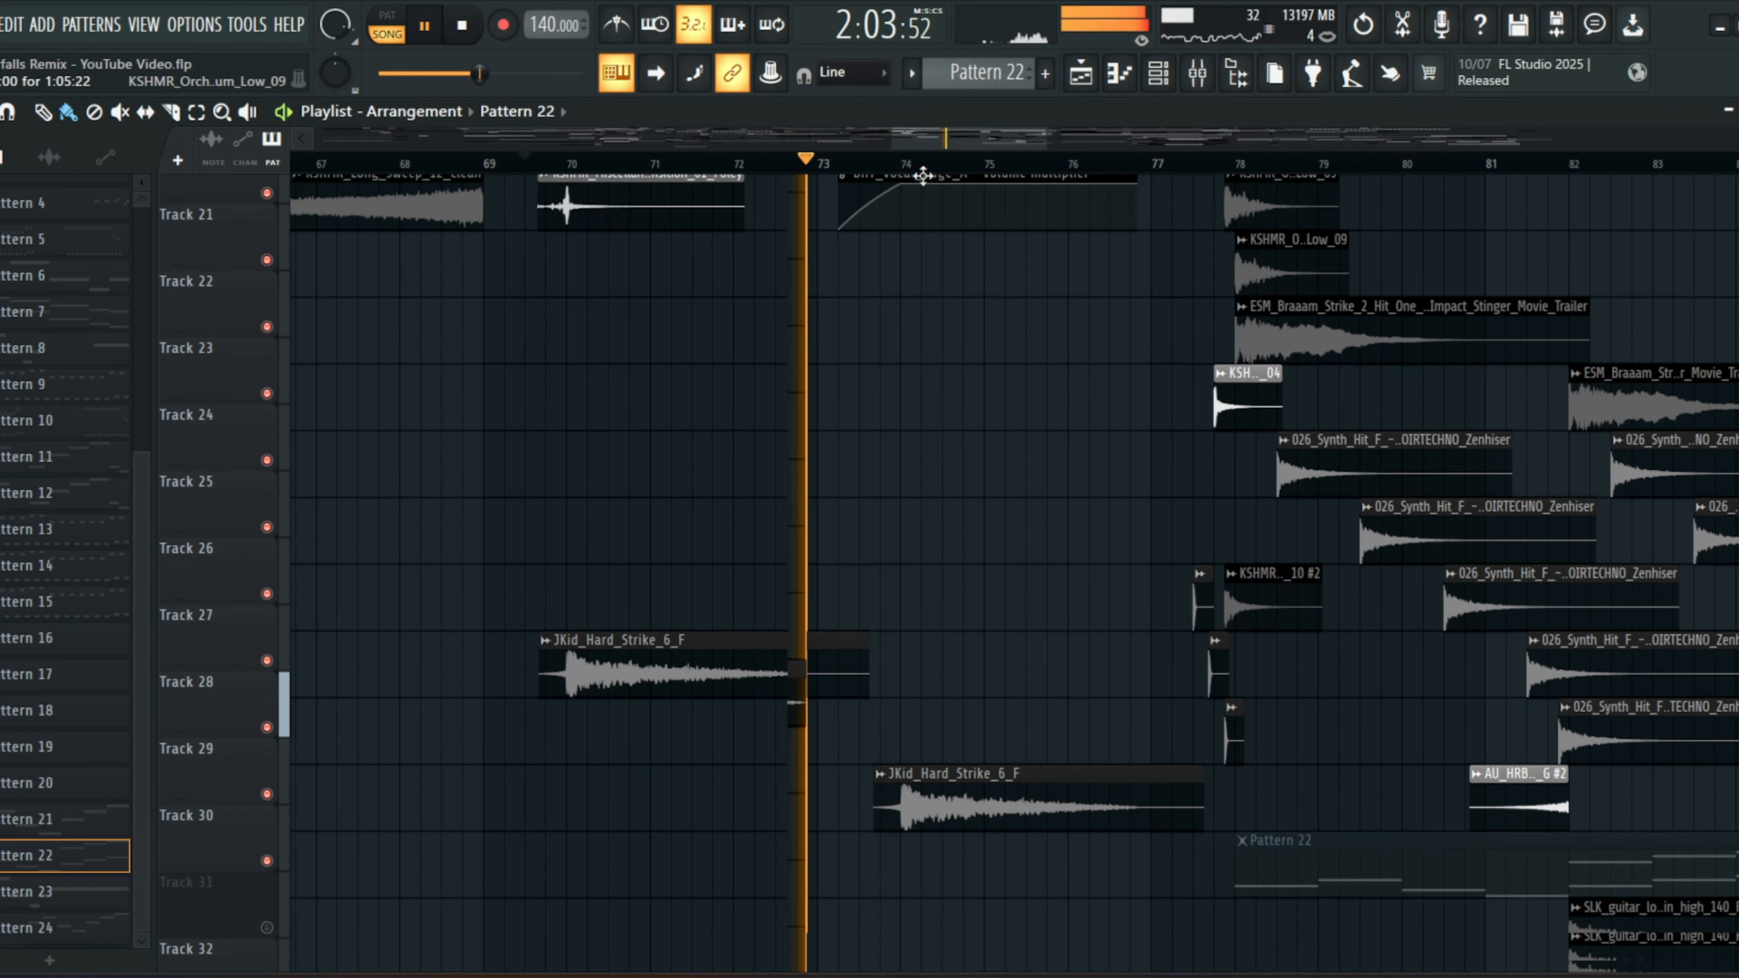
scroll(953, 144, down, 2)
drag(954, 144, 994, 149)
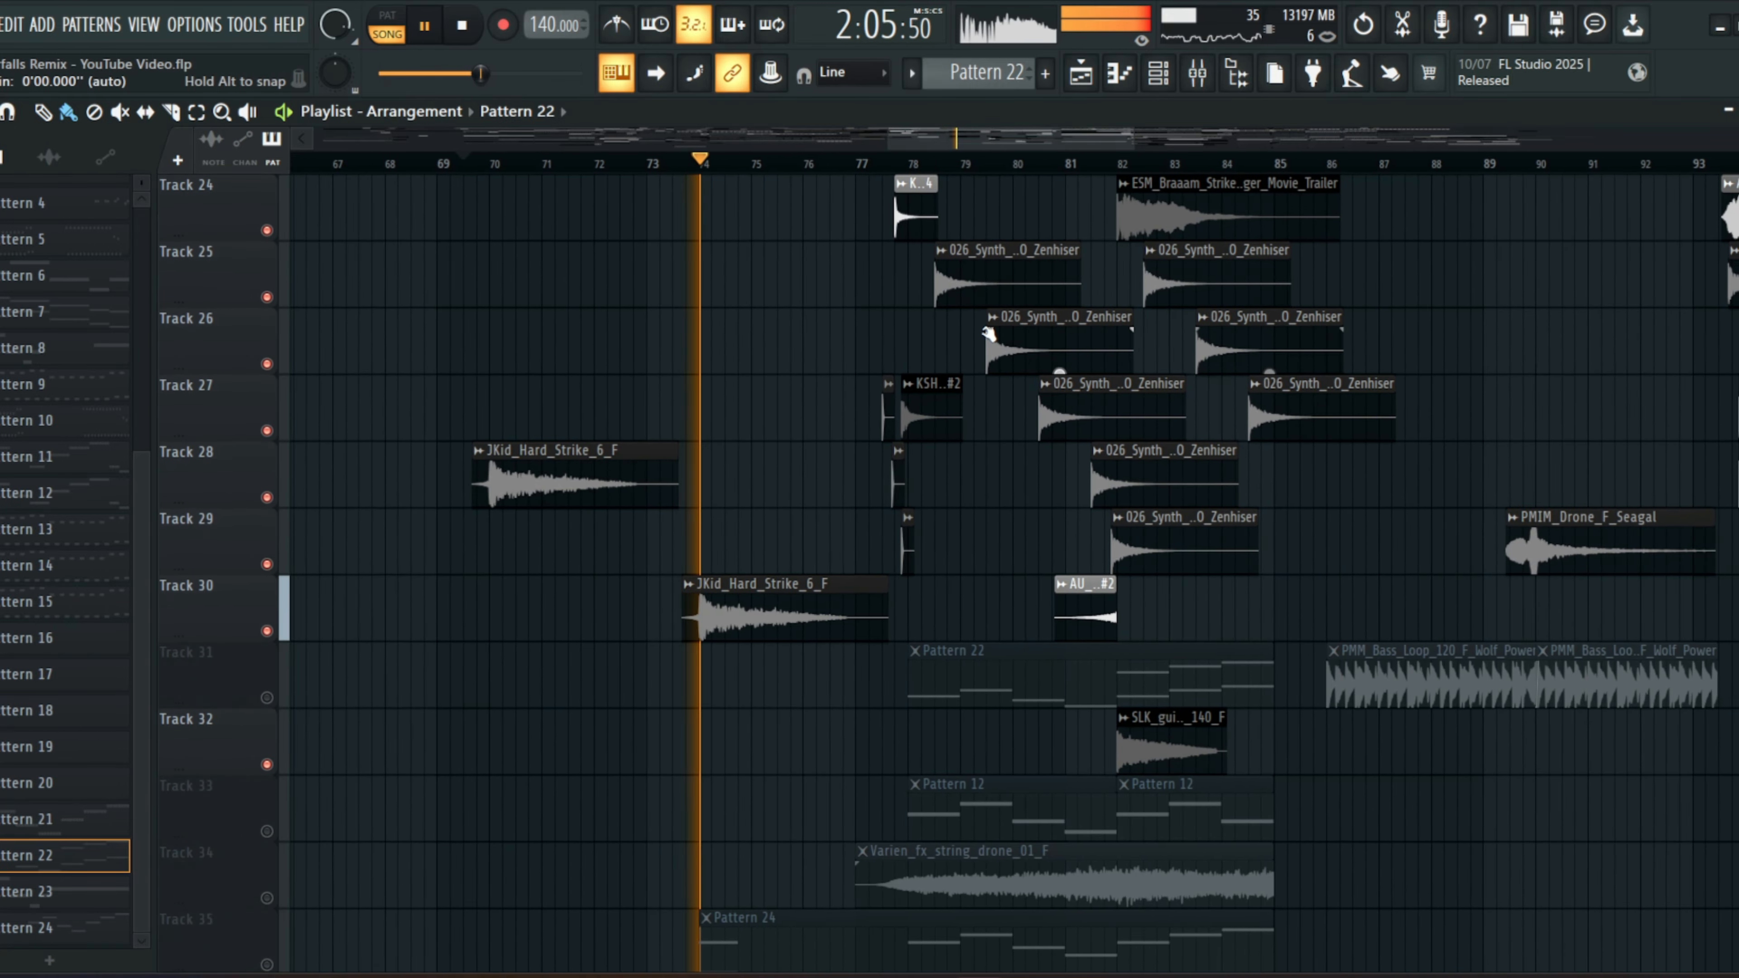
scroll(988, 336, down, 1)
scroll(988, 336, down, 4)
- Review the 7-Break_Timer loop, 145_FX14_G effects and layered KSHMR orchestral hits on Tracks 7 to 22 during playback
scroll(988, 335, up, 13)
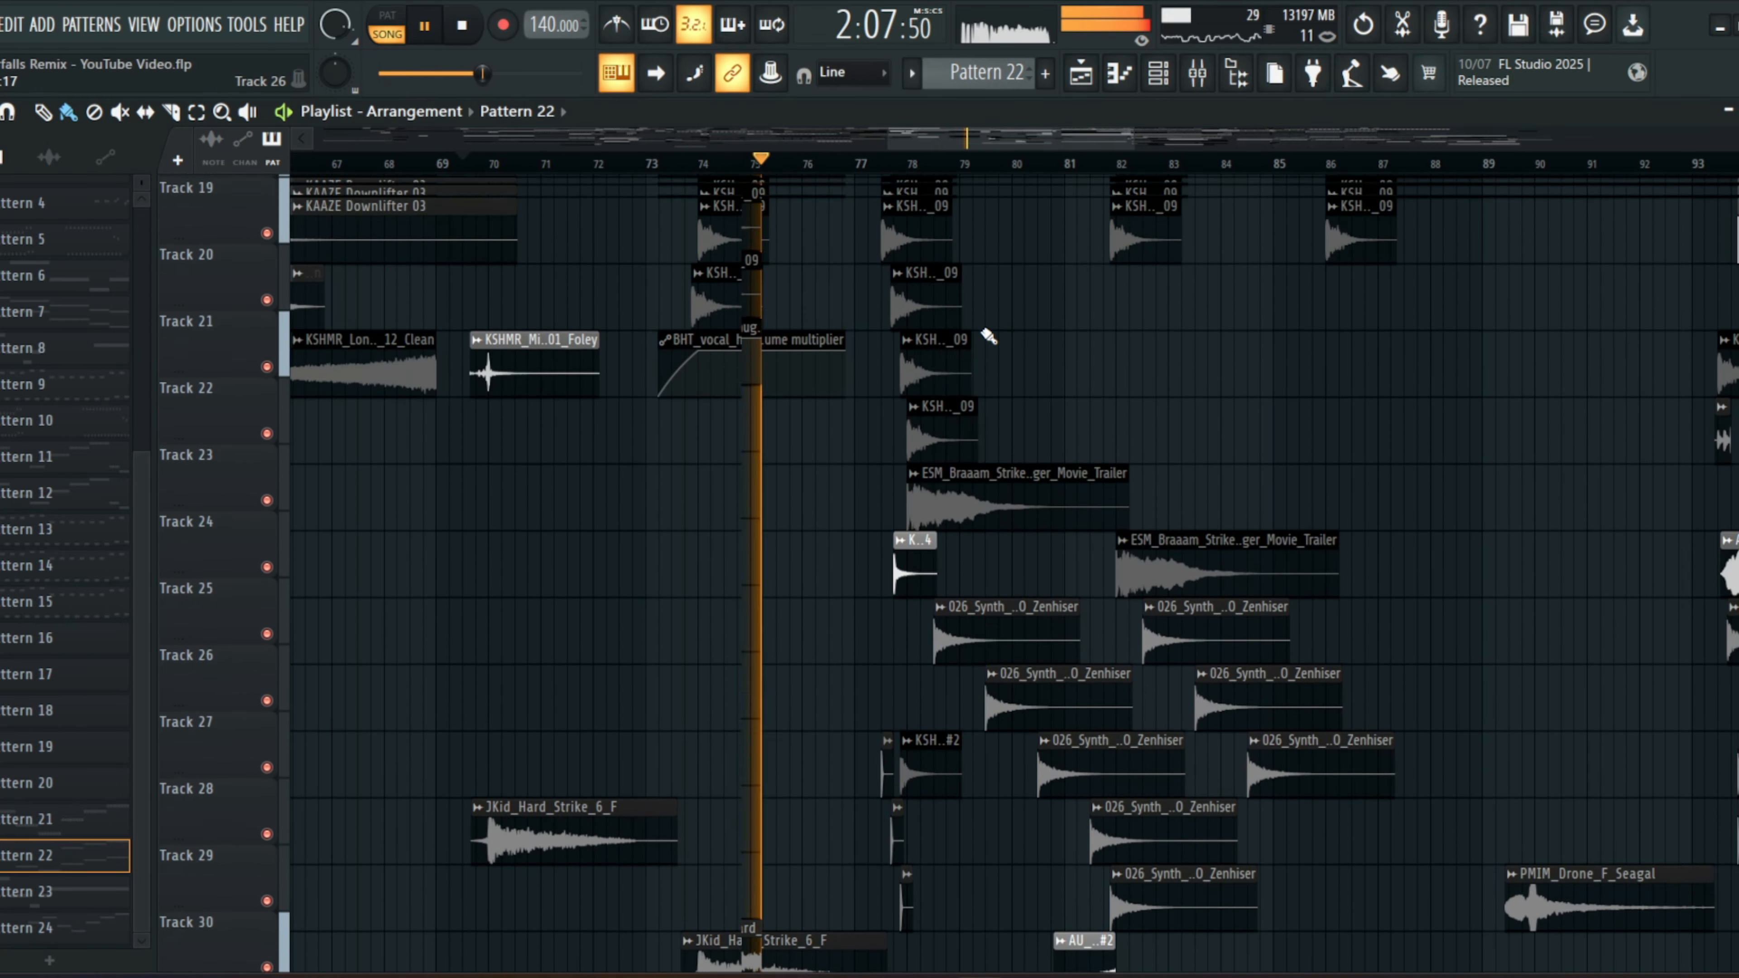
scroll(988, 336, up, 9)
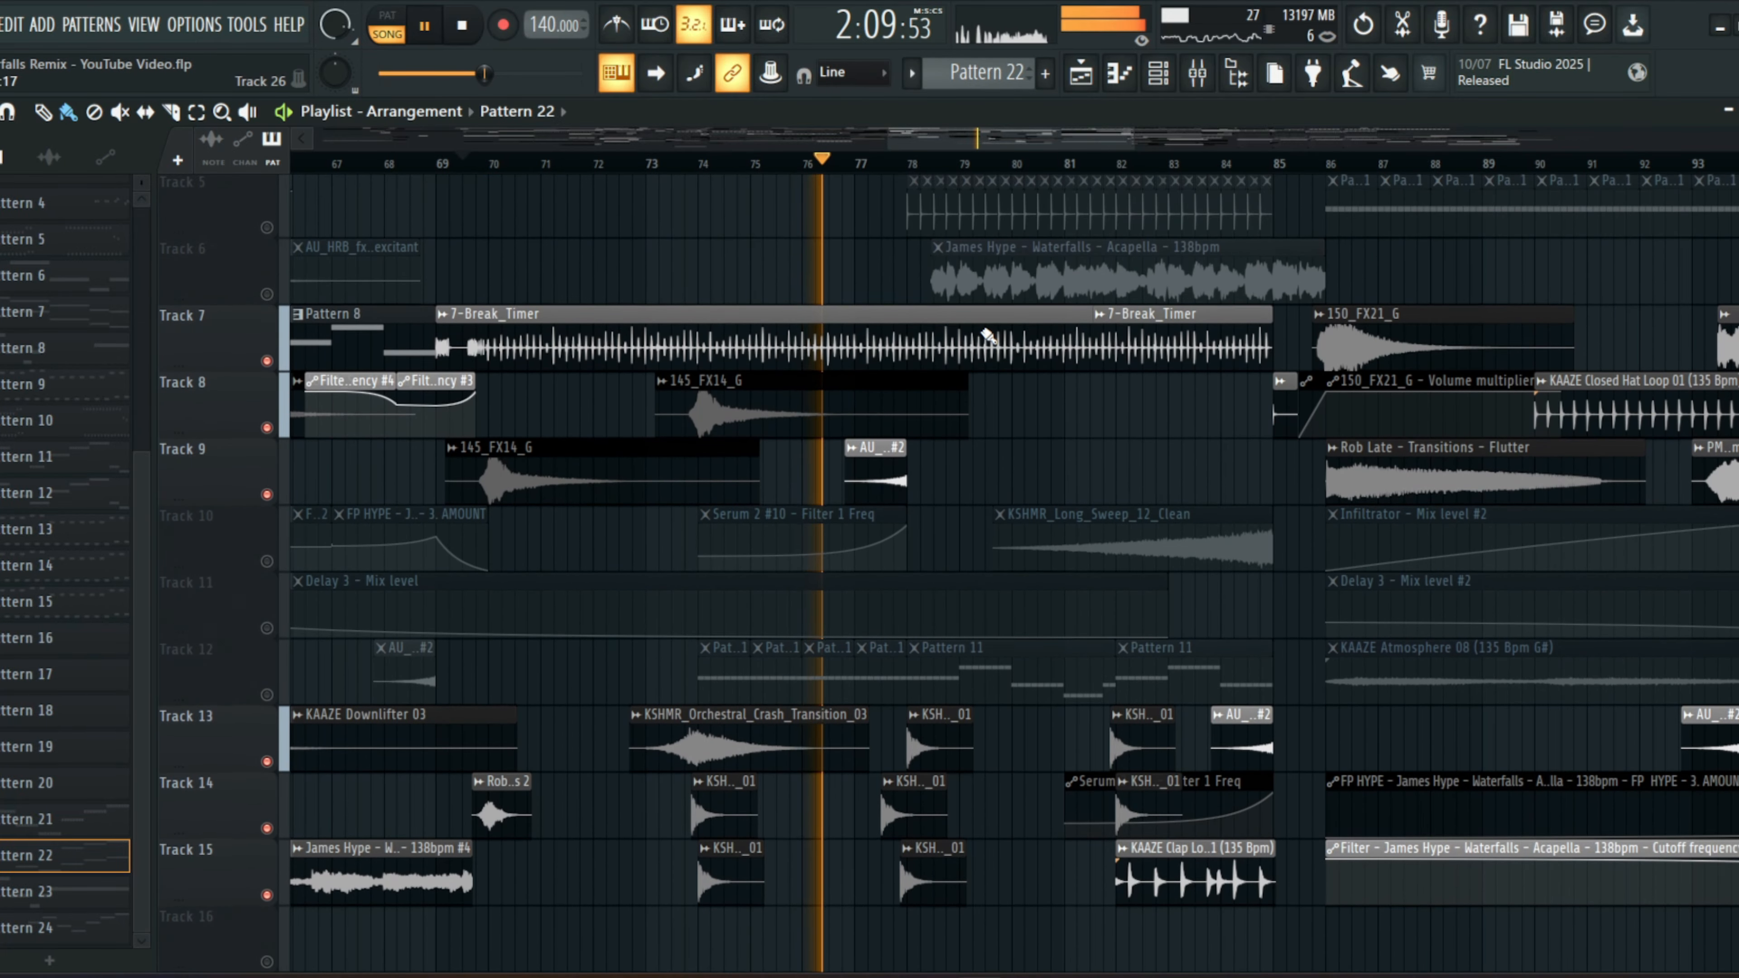
scroll(988, 335, down, 4)
scroll(988, 336, down, 4)
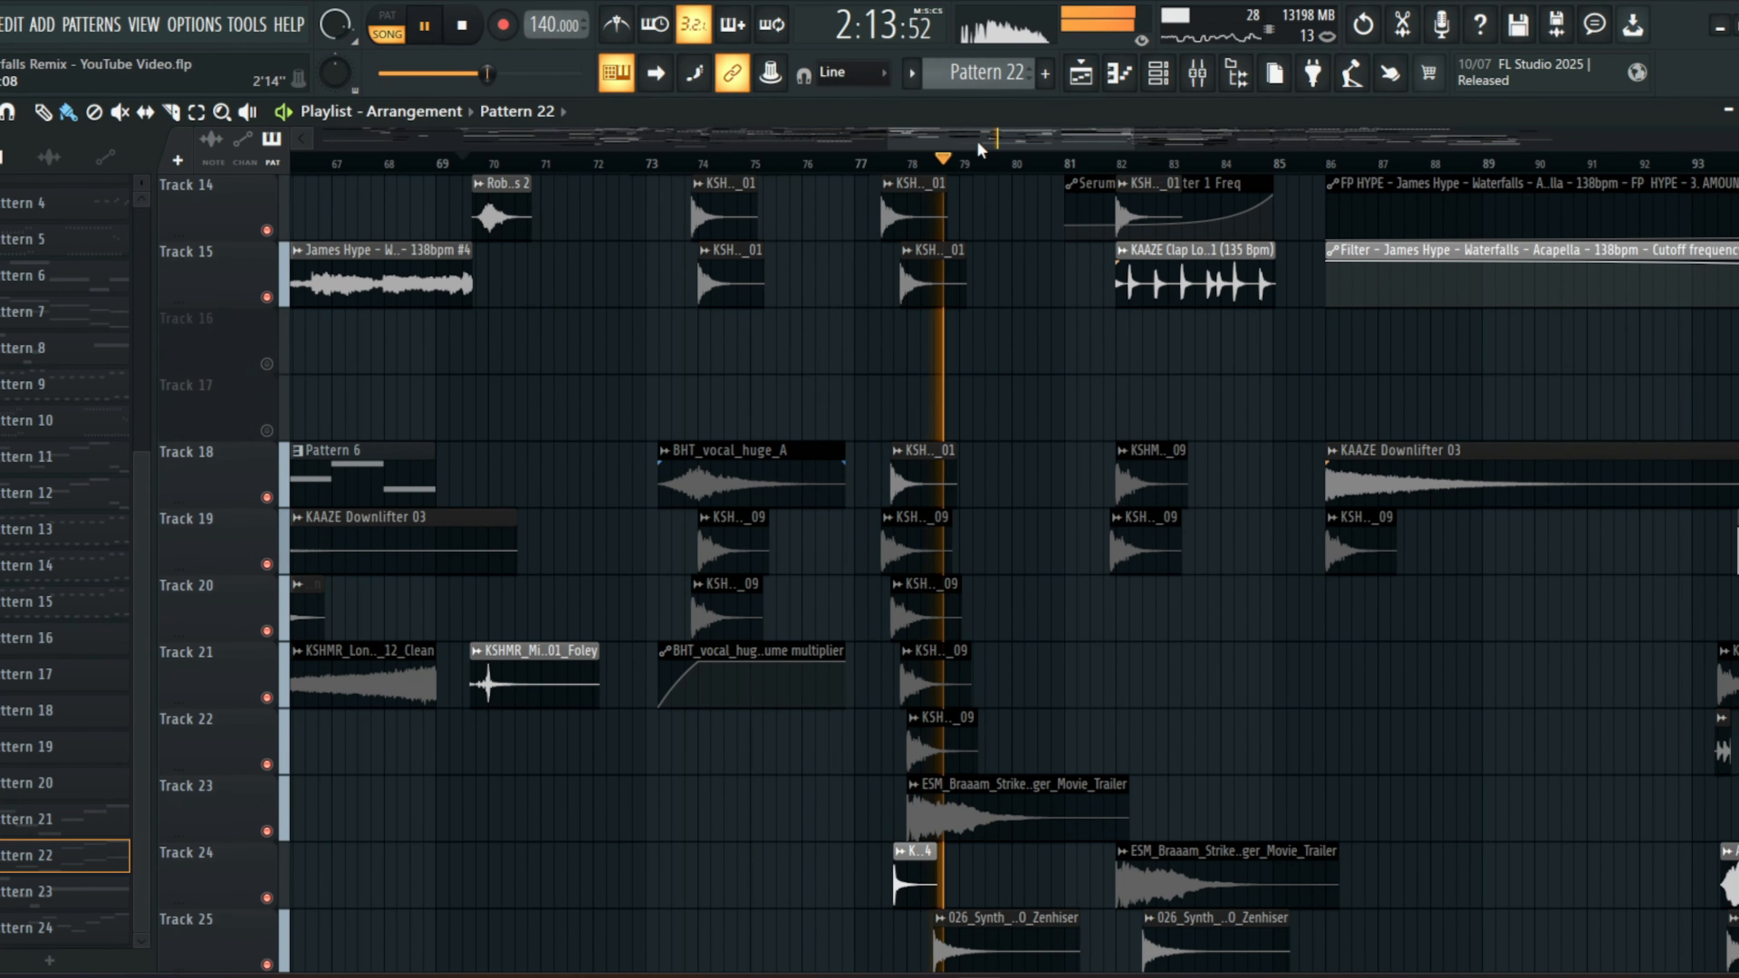
- Follow the soloed playback through bars 79 to 84, examining the KAAZE clap loop, ESM_Braaam strikes and 026_Synth_Hit layers
drag(977, 139, 1027, 138)
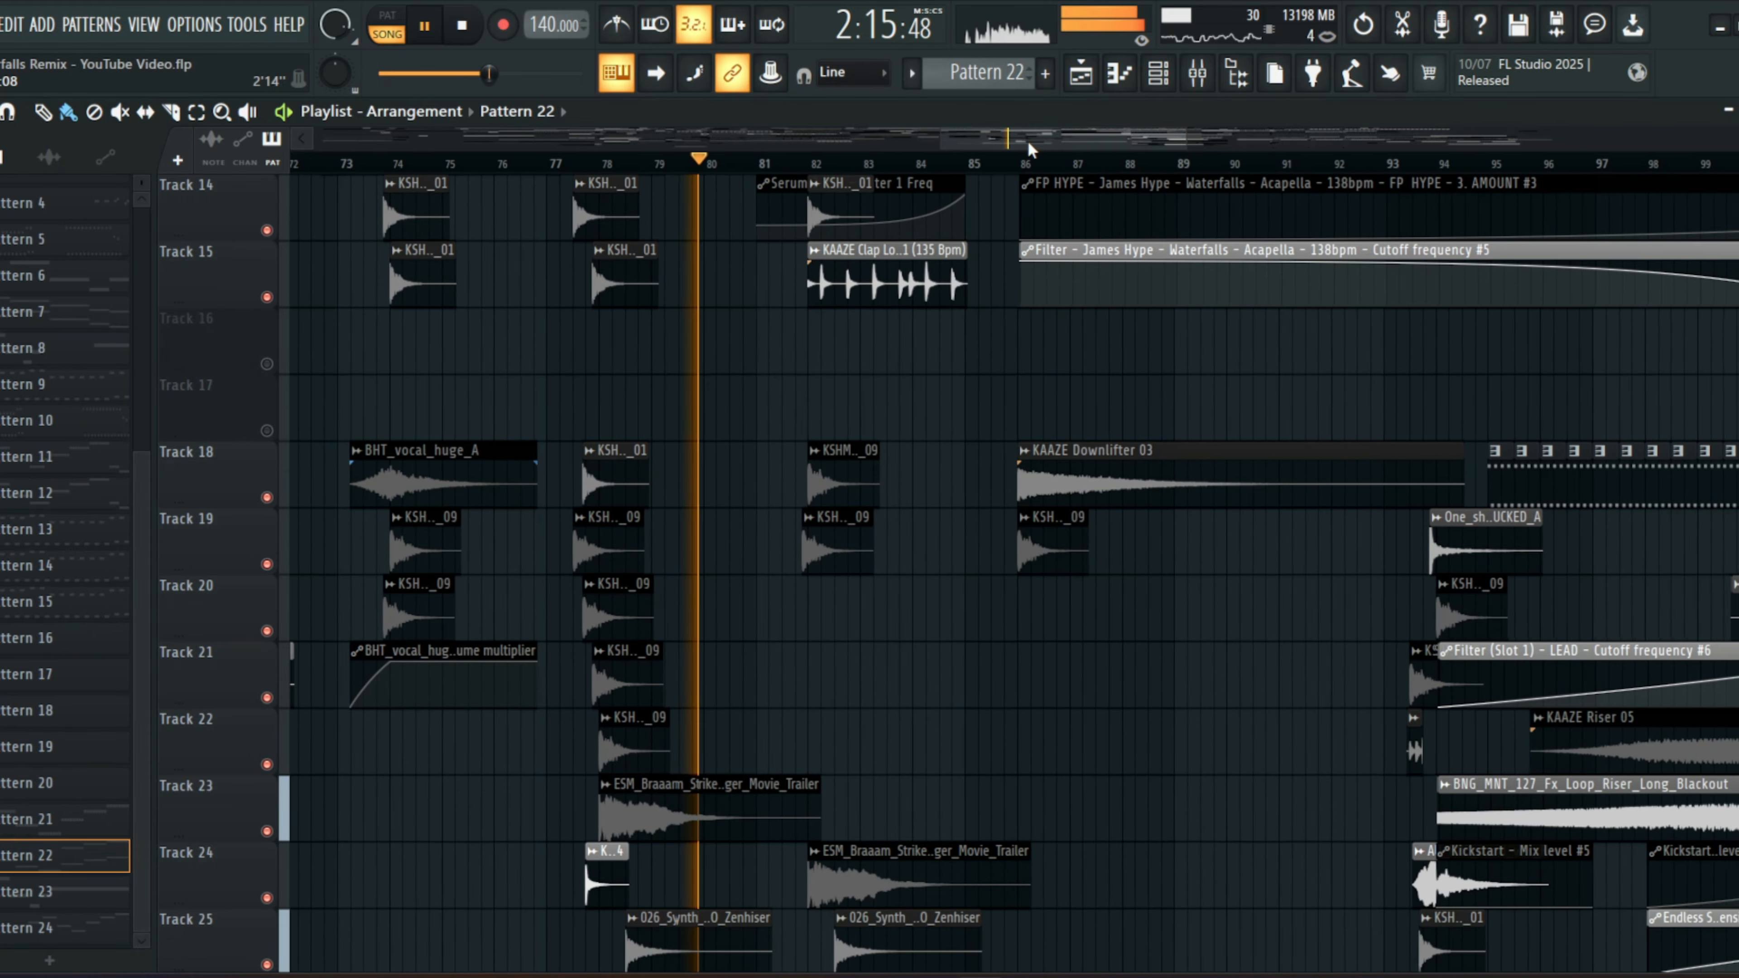
scroll(974, 251, up, 4)
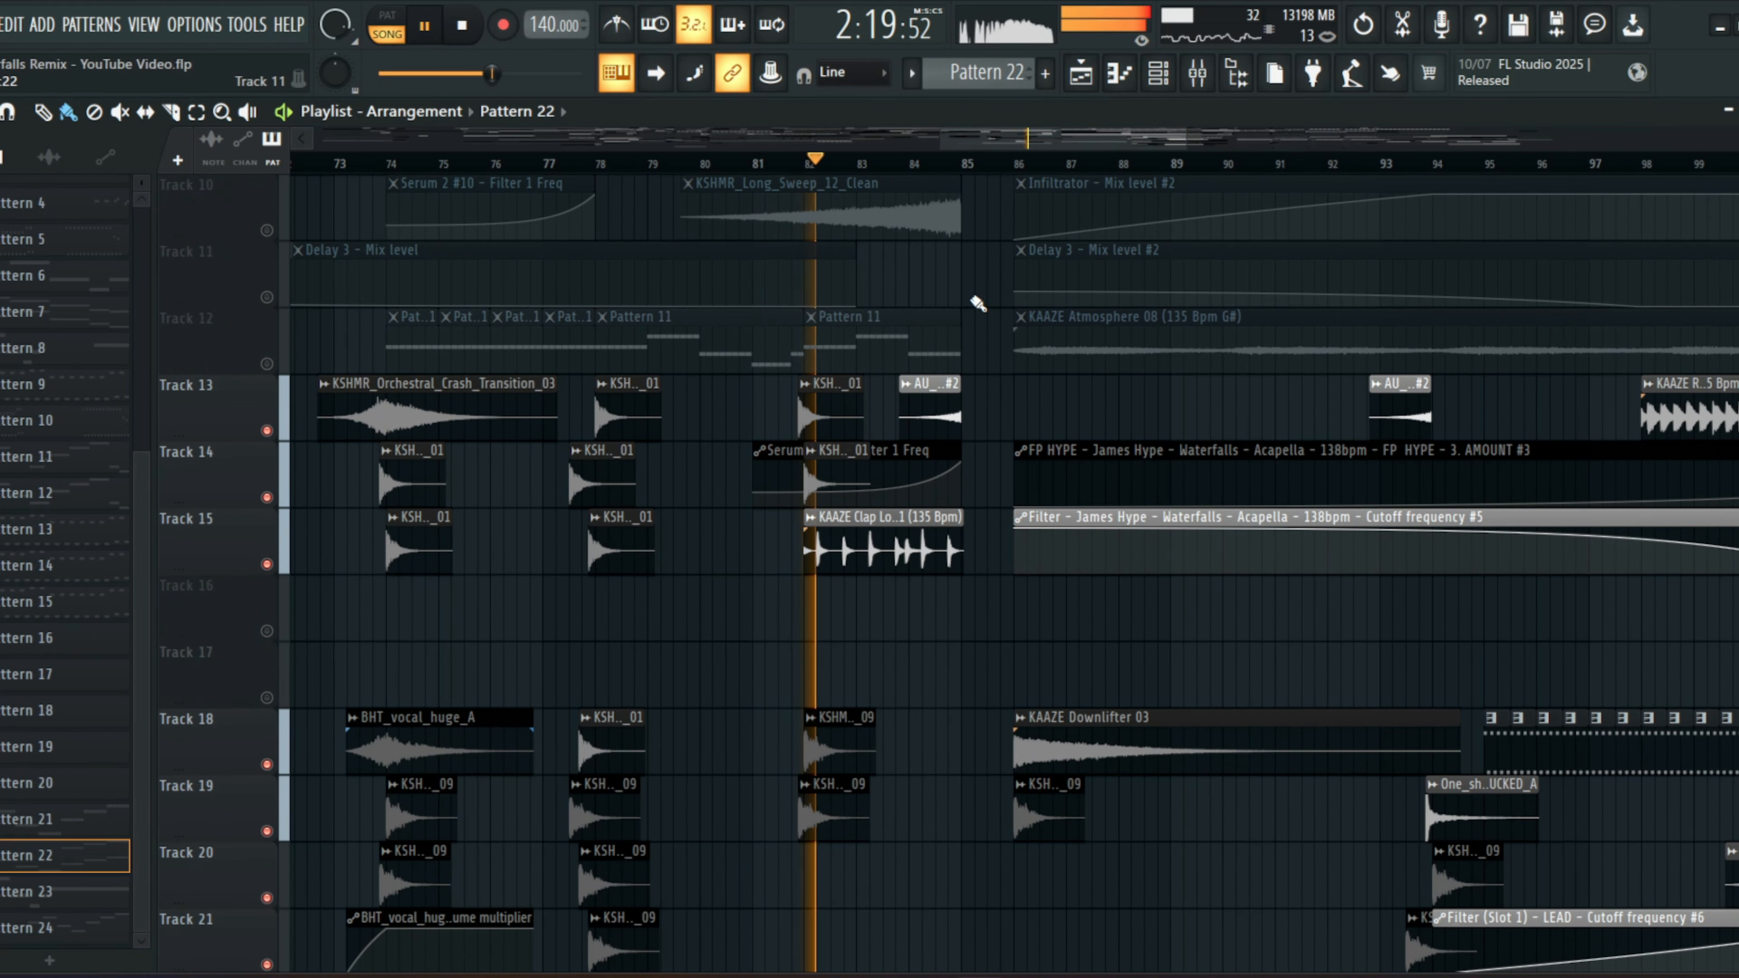
scroll(979, 304, down, 13)
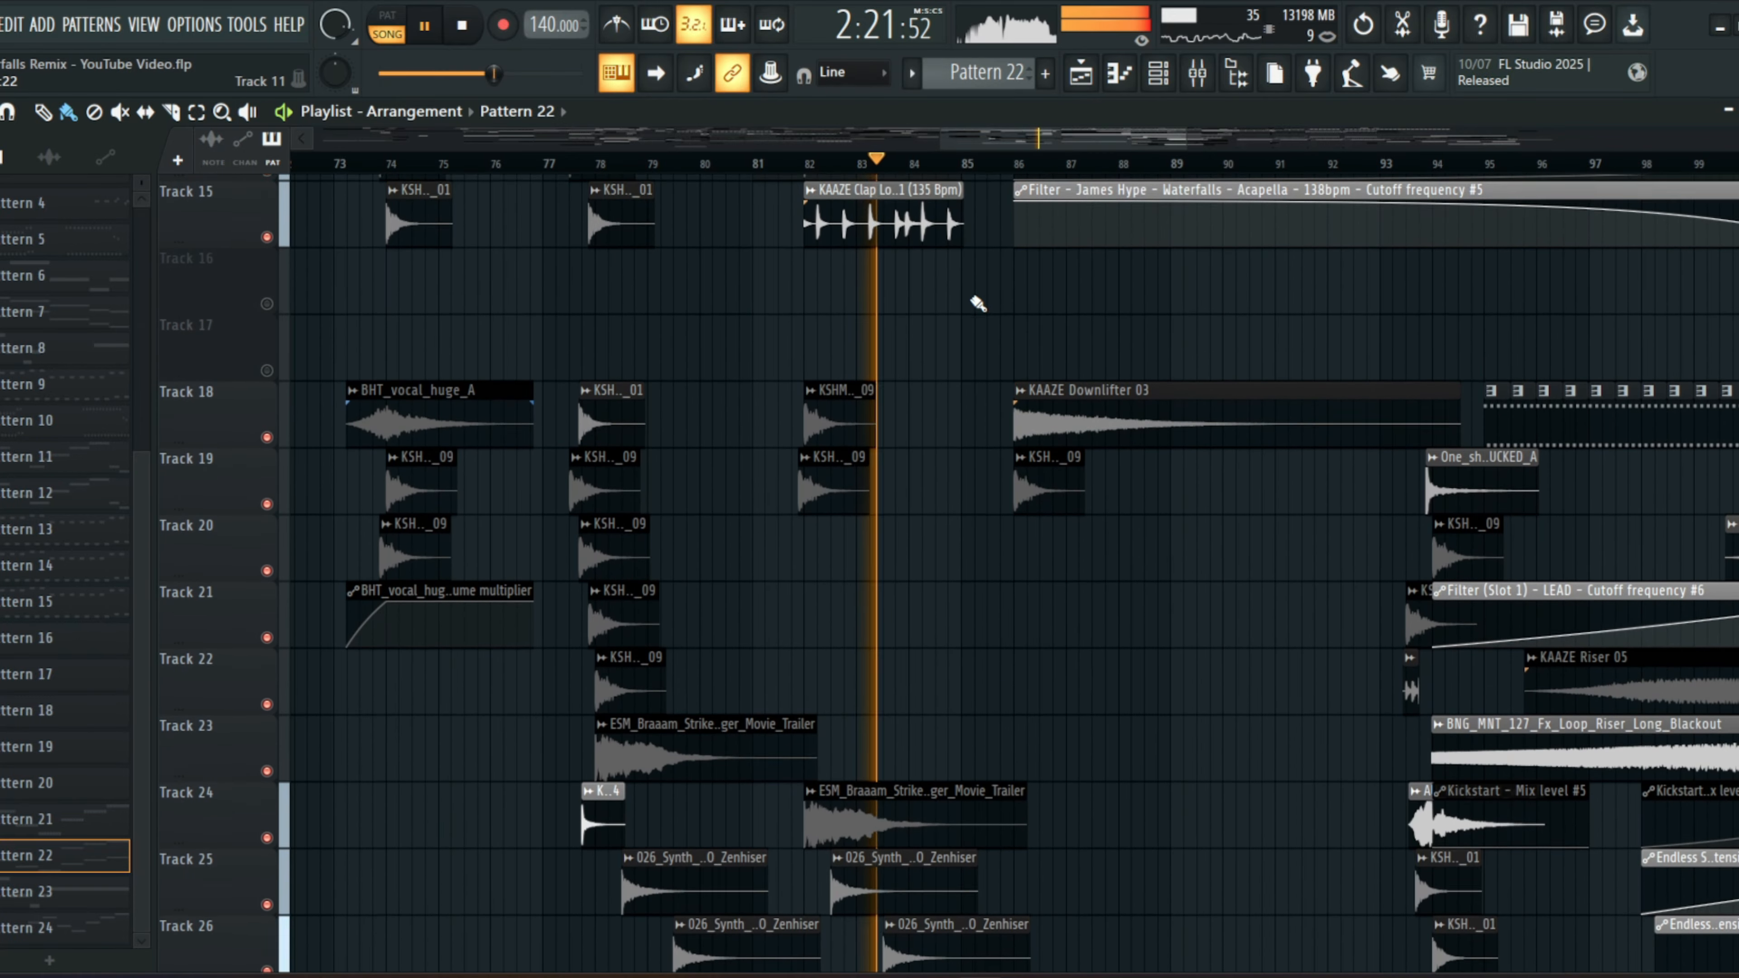
scroll(978, 303, down, 4)
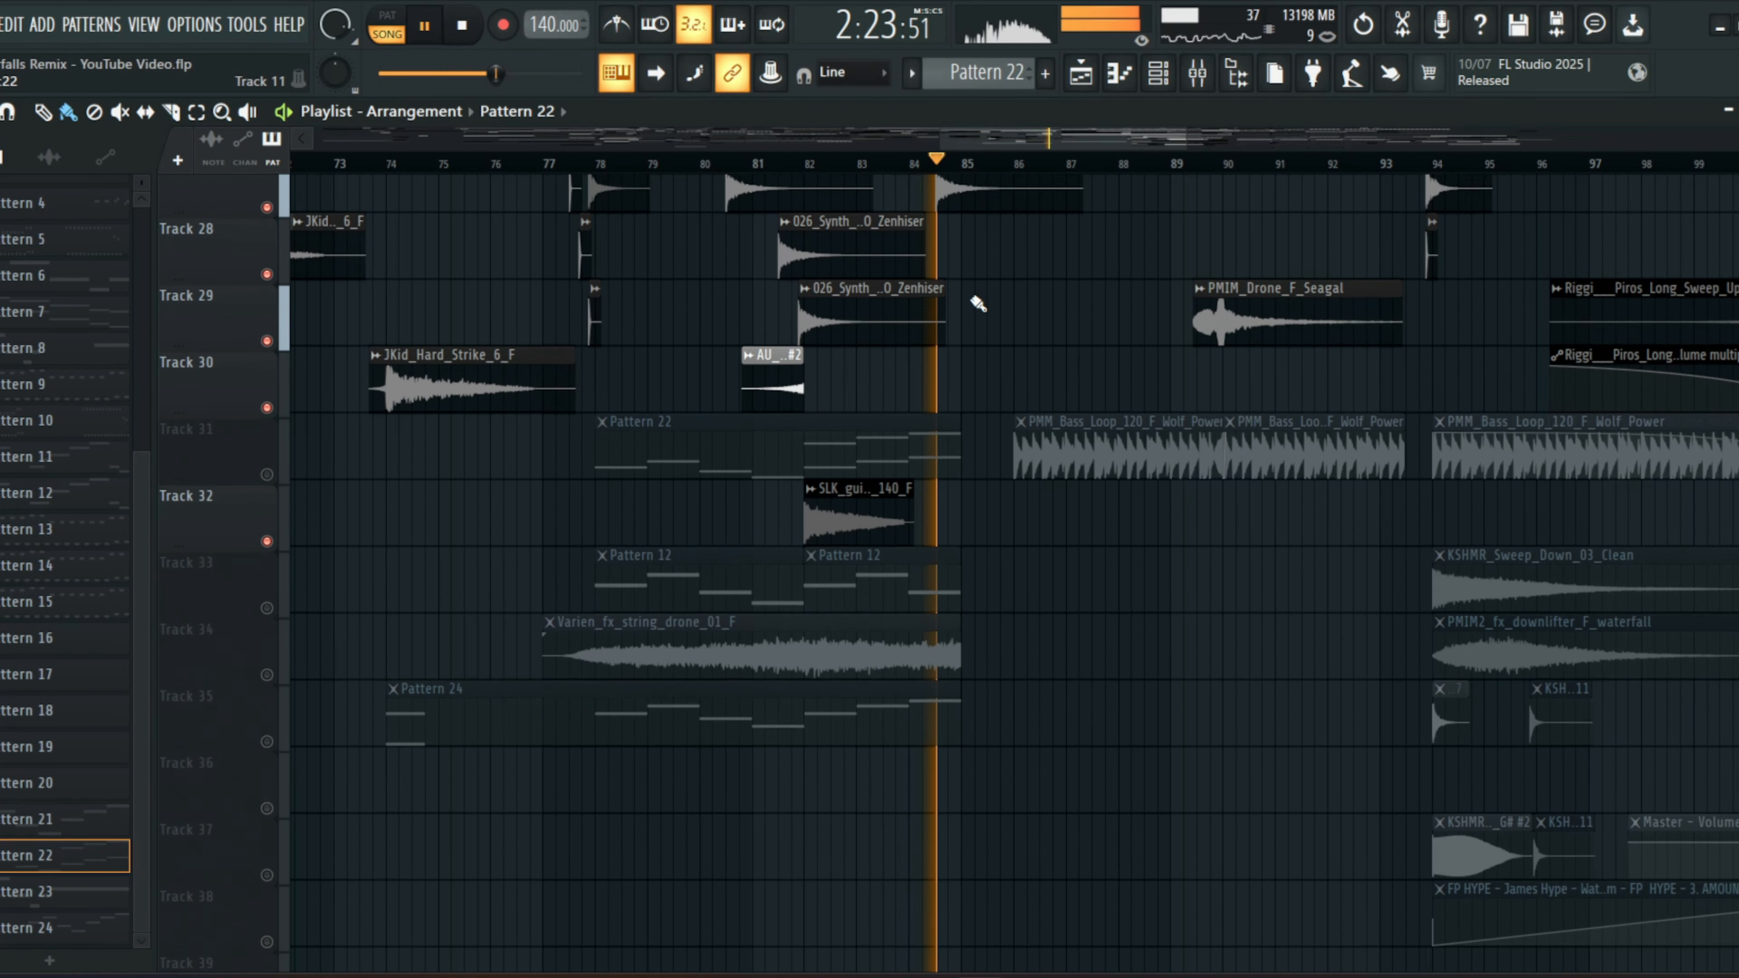
scroll(978, 303, up, 7)
scroll(978, 304, up, 5)
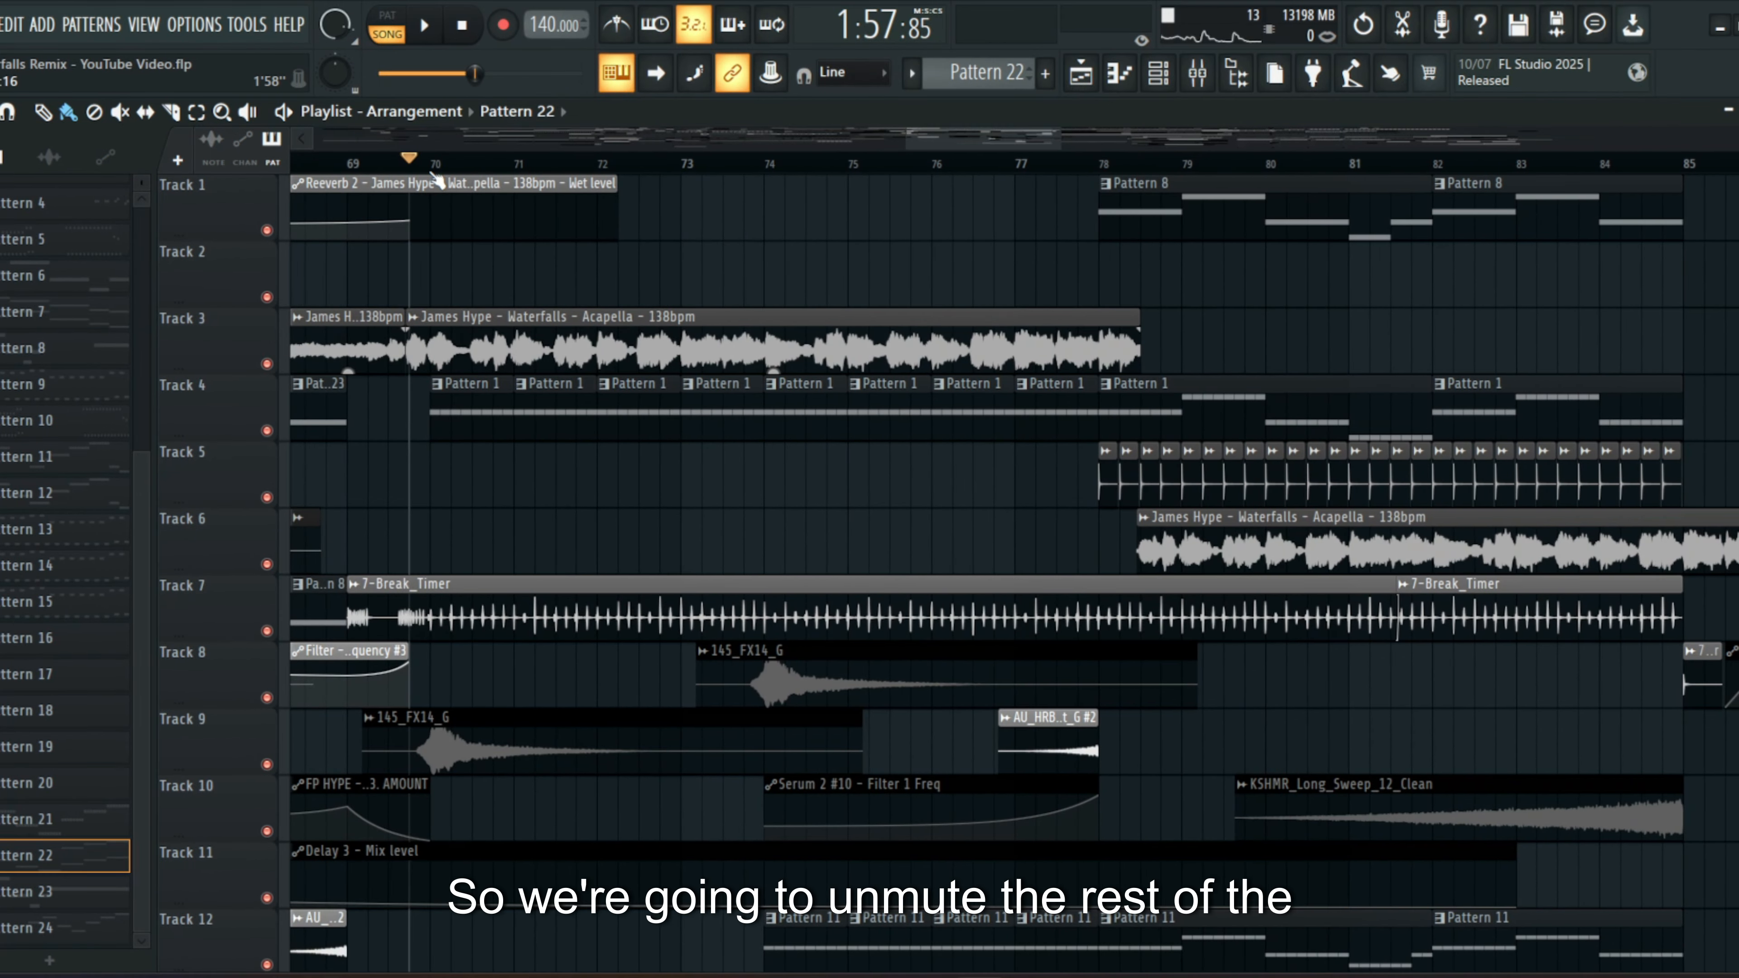
- Play the break with all tracks unmuted from the middle of bar 69, following Tracks 1 to 12 in the playlist
scroll(436, 180, up, 3)
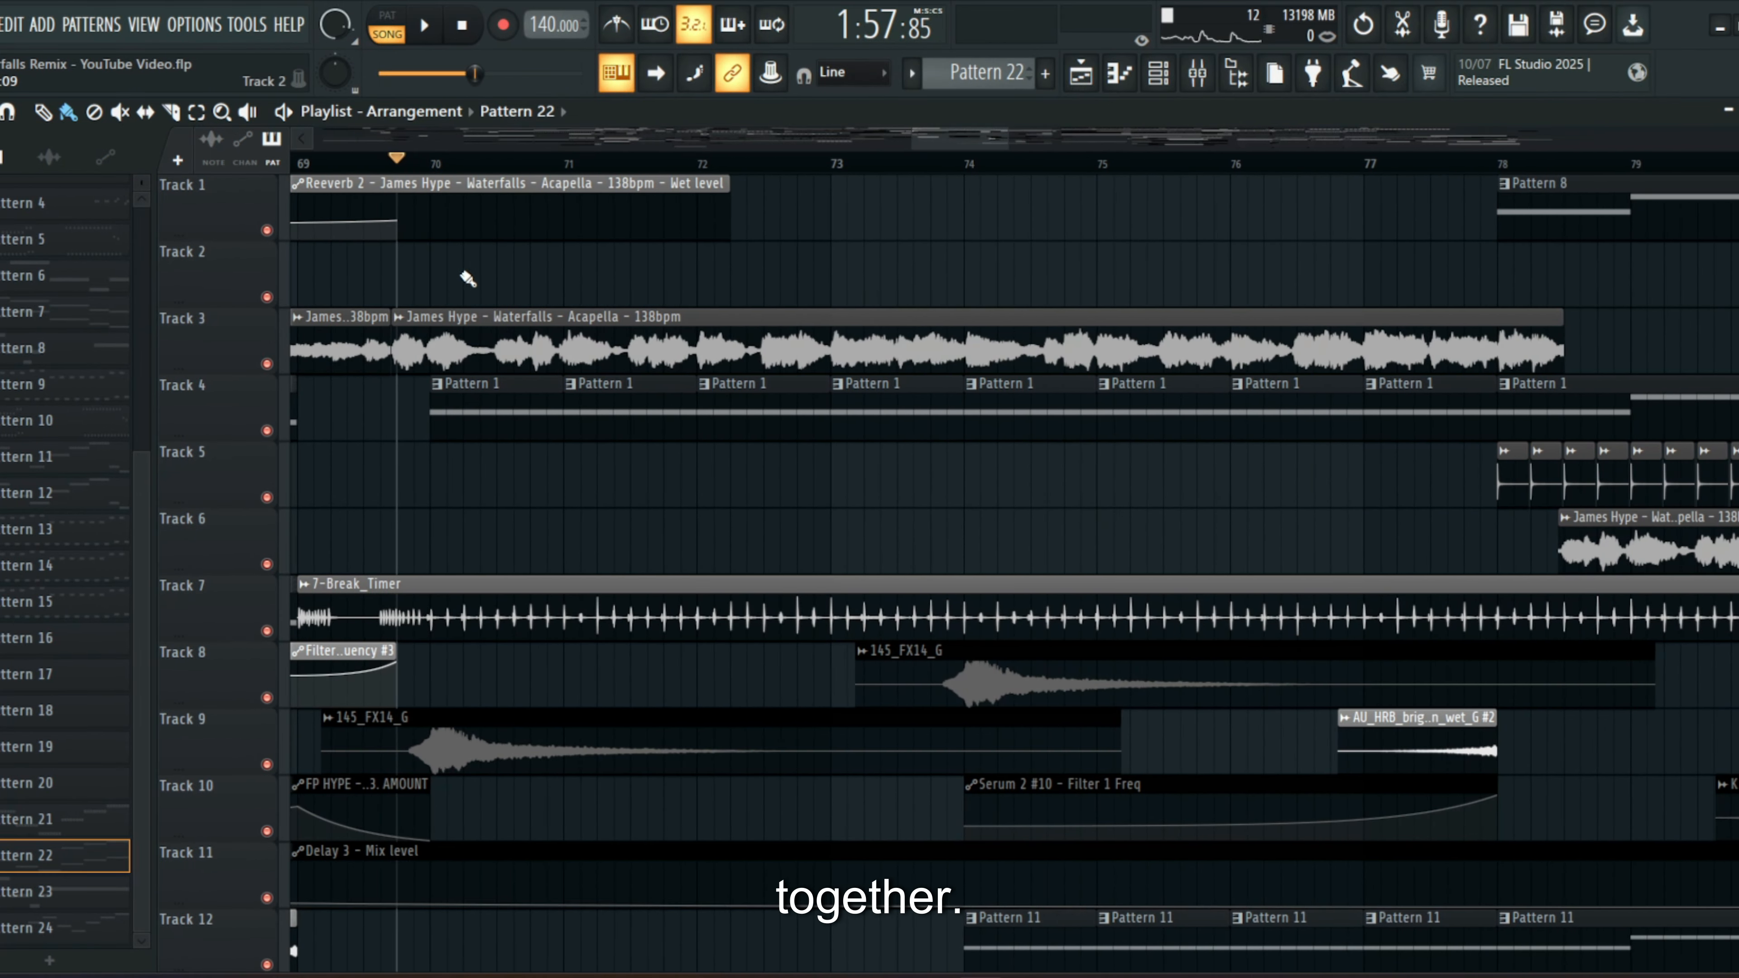
key(space)
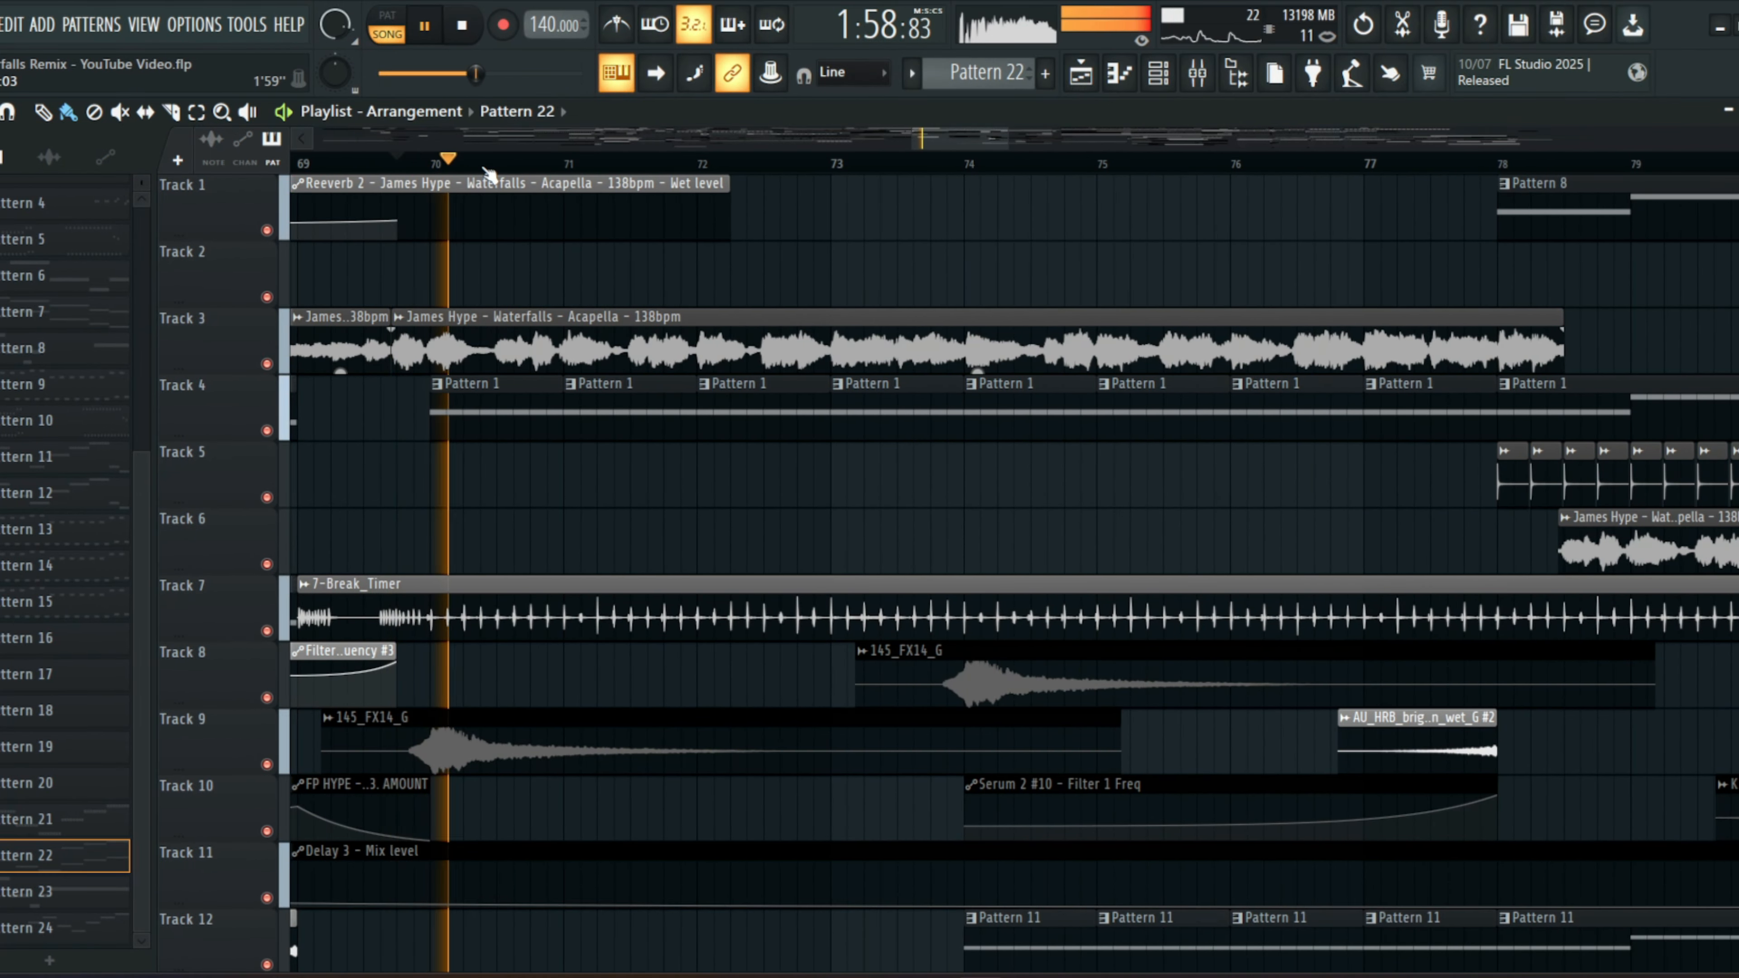
scroll(489, 175, down, 2)
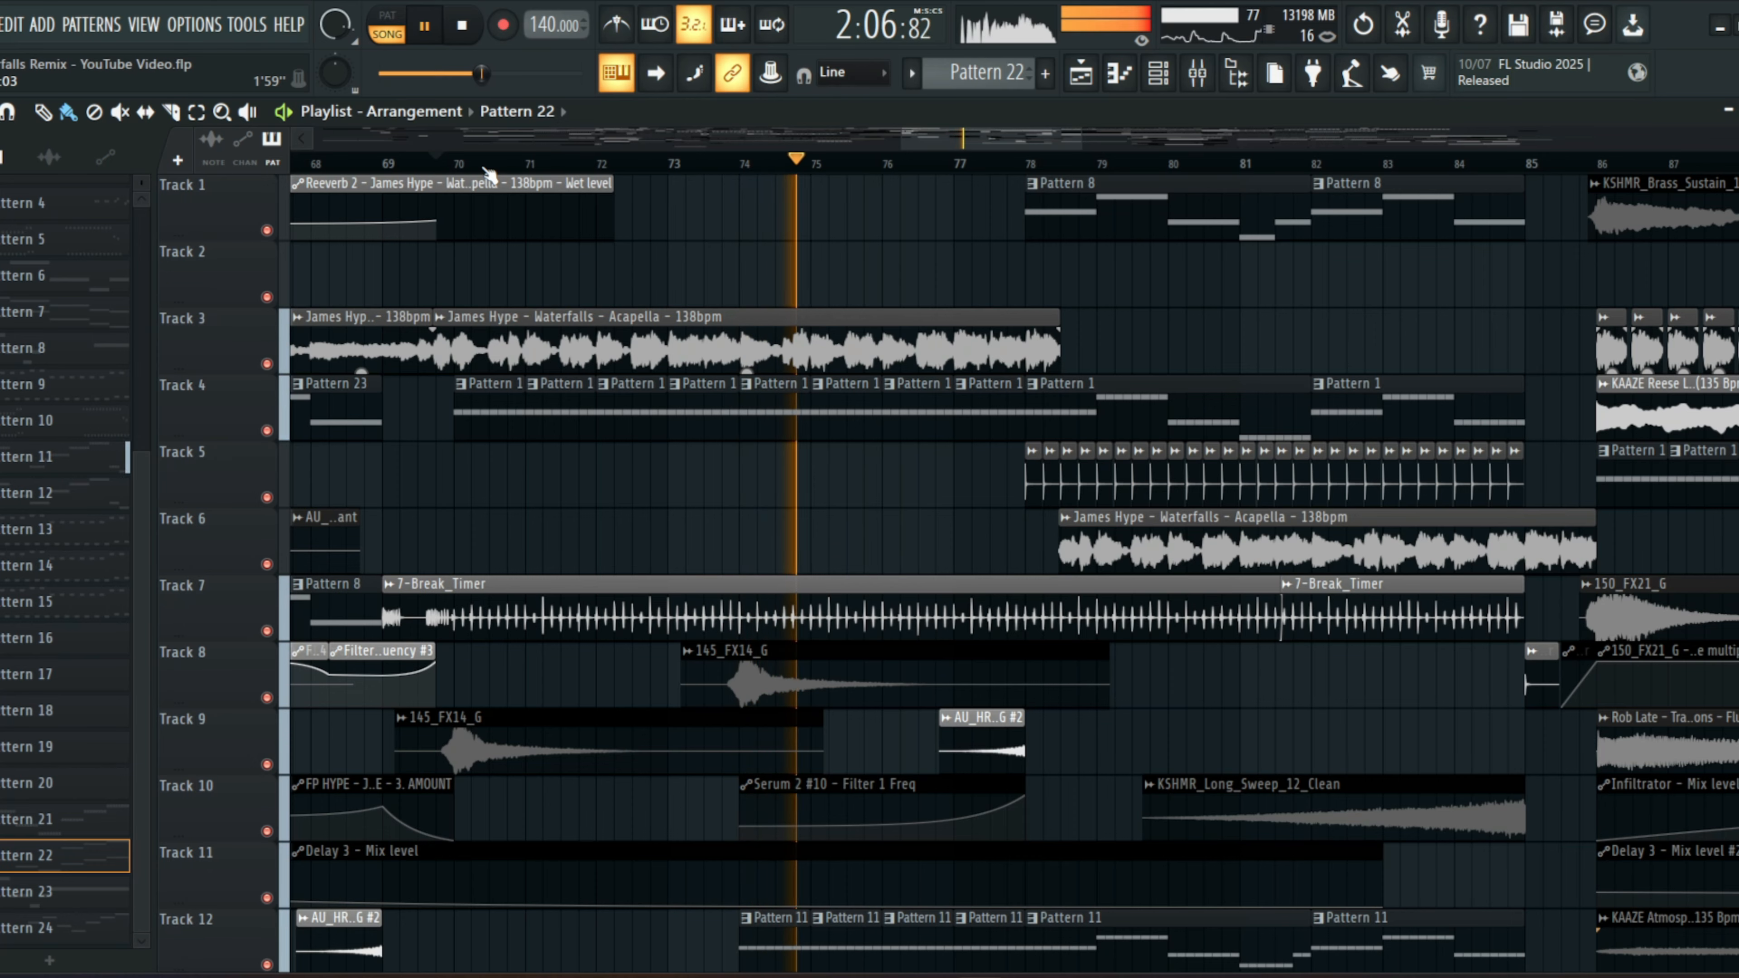
scroll(851, 162, down, 4)
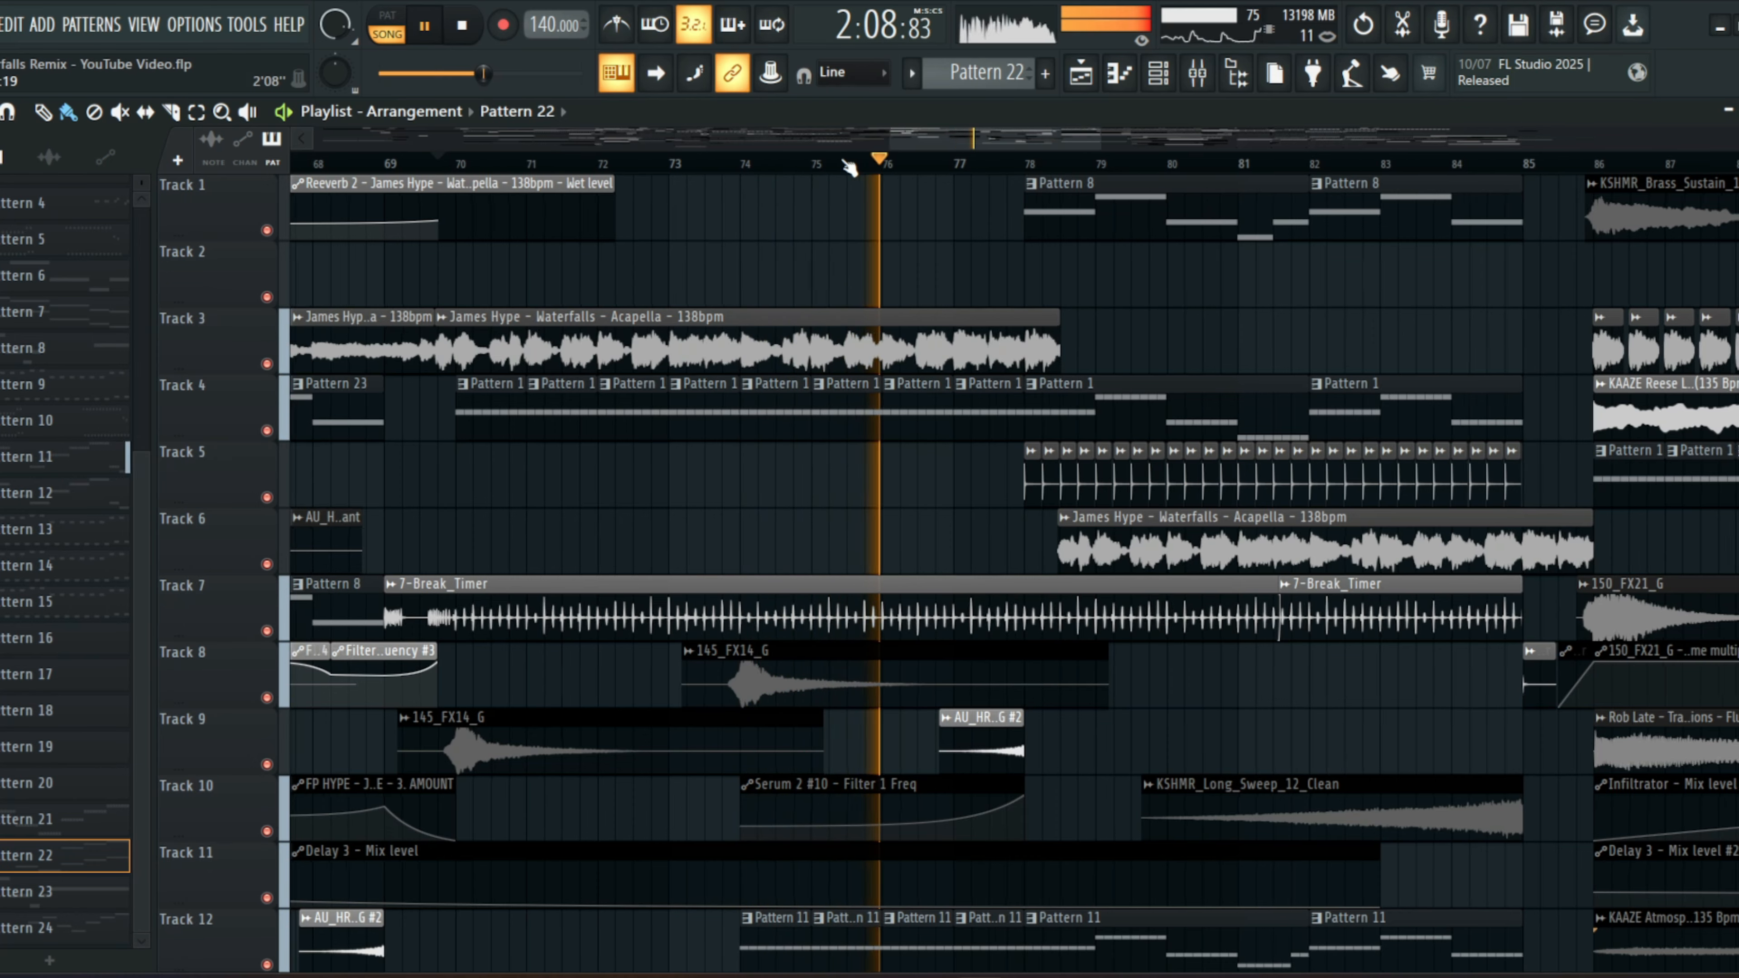
drag(931, 137, 984, 134)
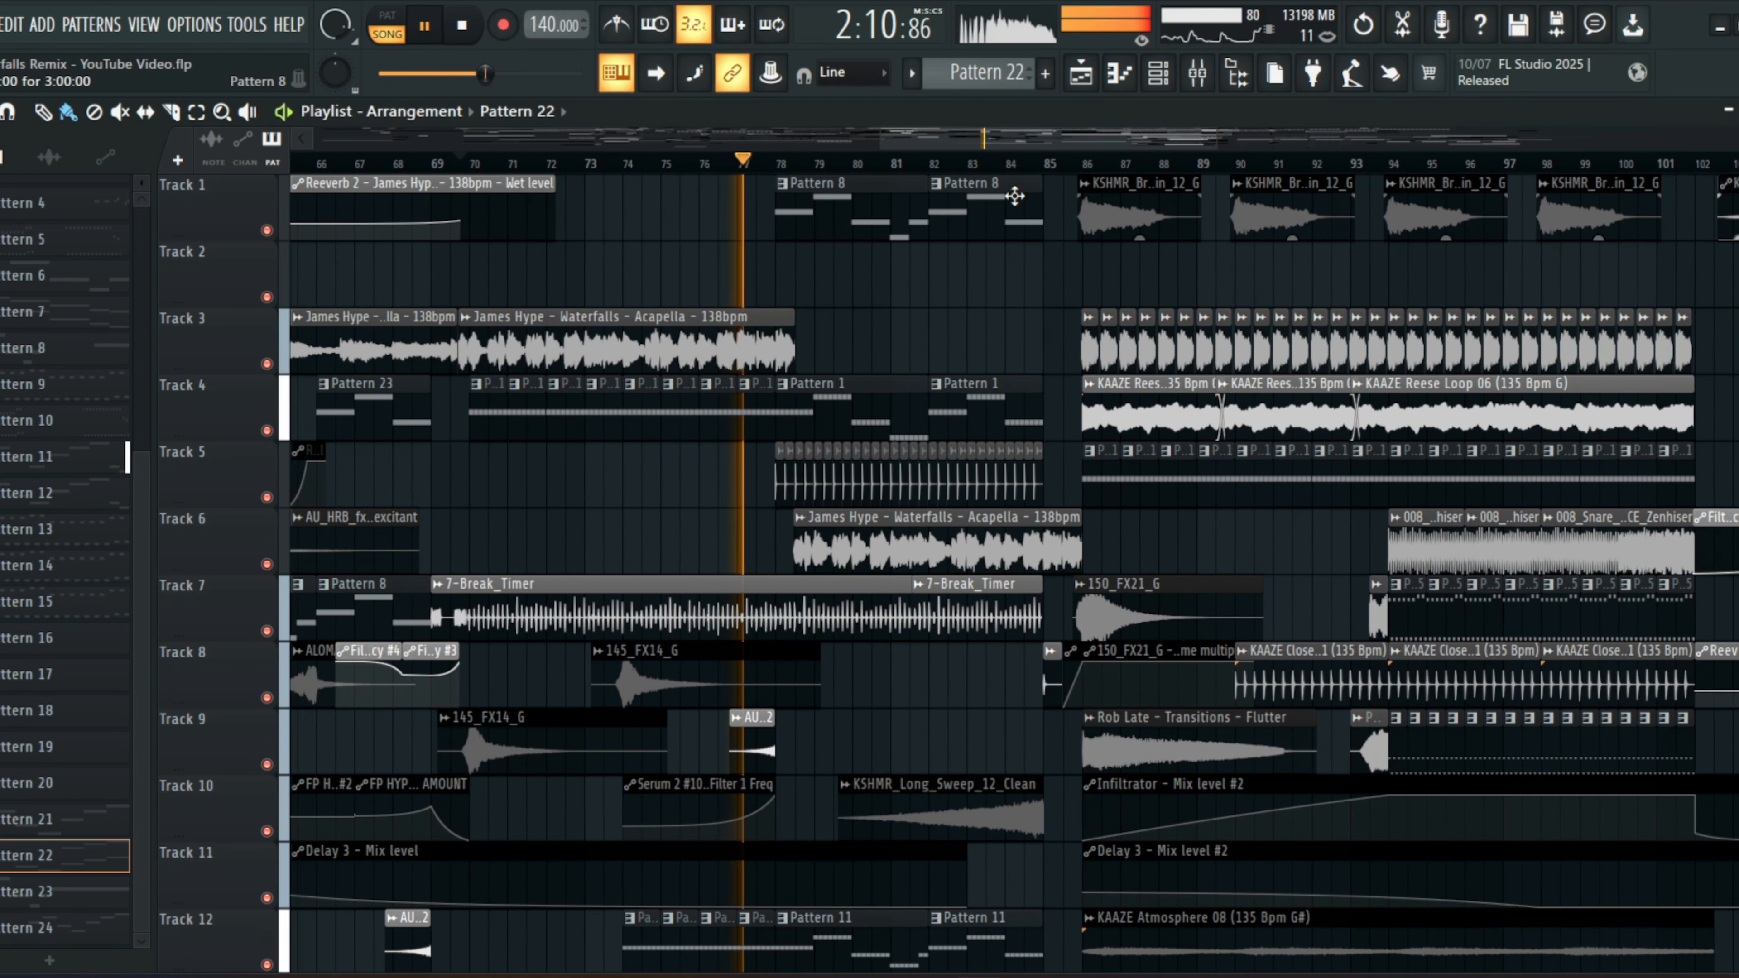
- Review the break's layers on Tracks 7 to 26 during full playback, including the Braaam strikes and synth hits
scroll(1020, 199, down, 3)
scroll(1029, 203, down, 8)
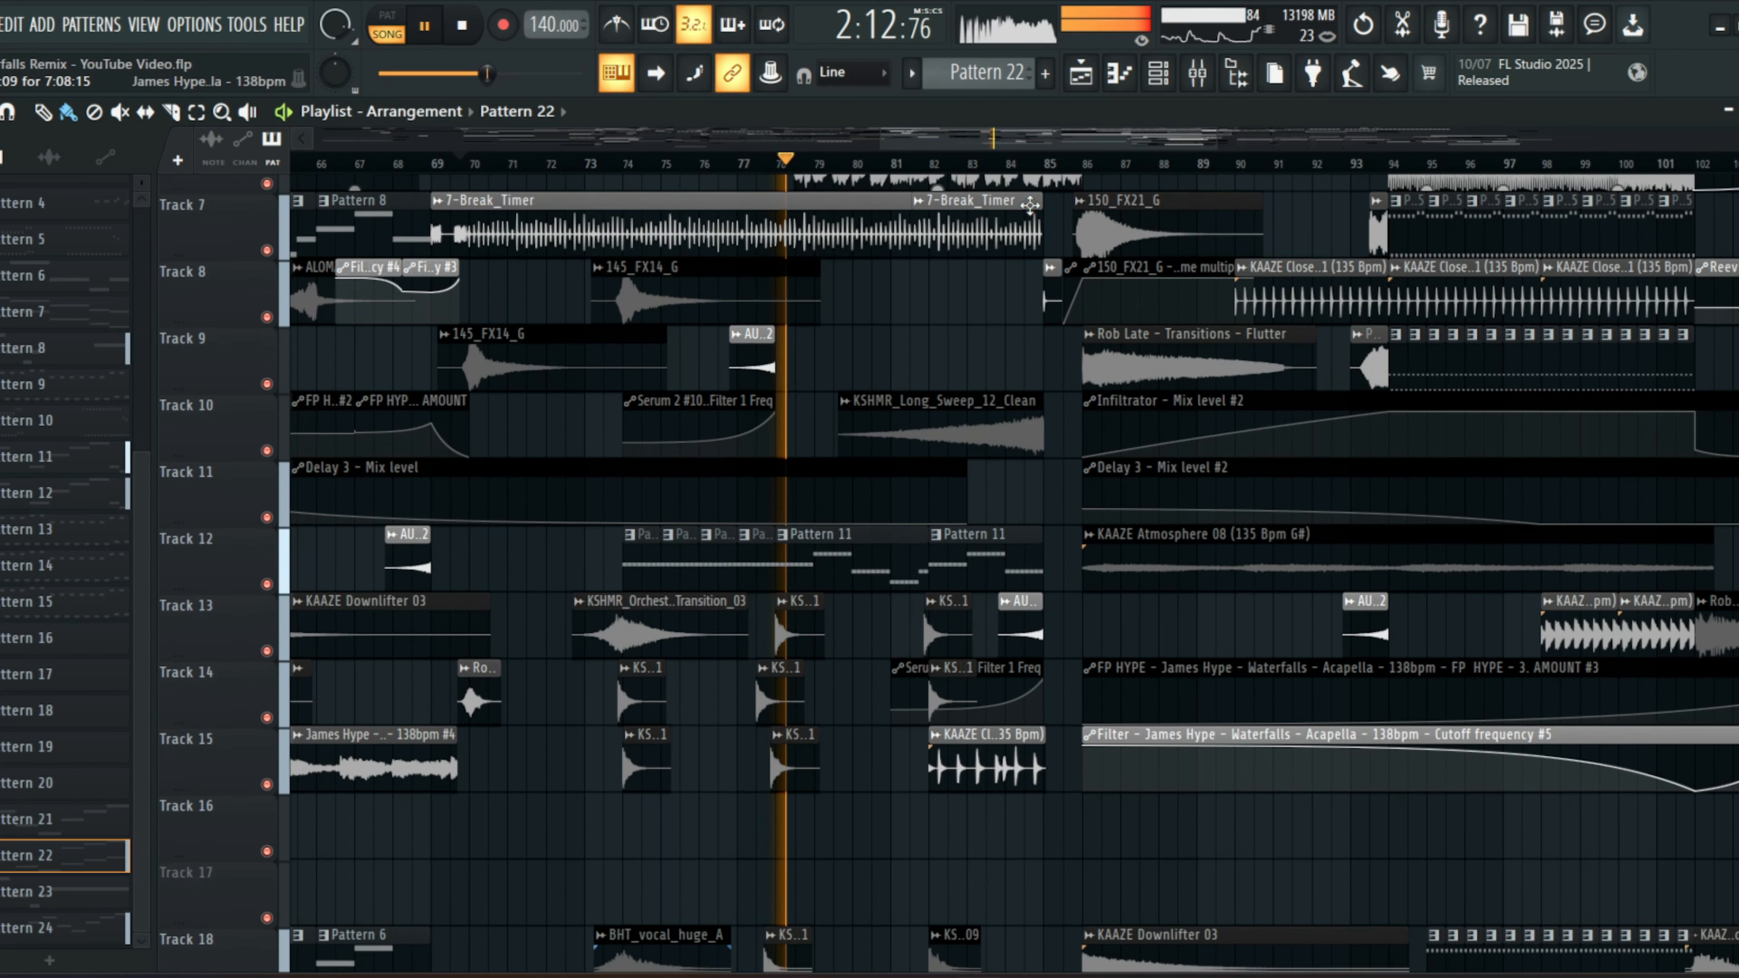
scroll(1030, 206, down, 3)
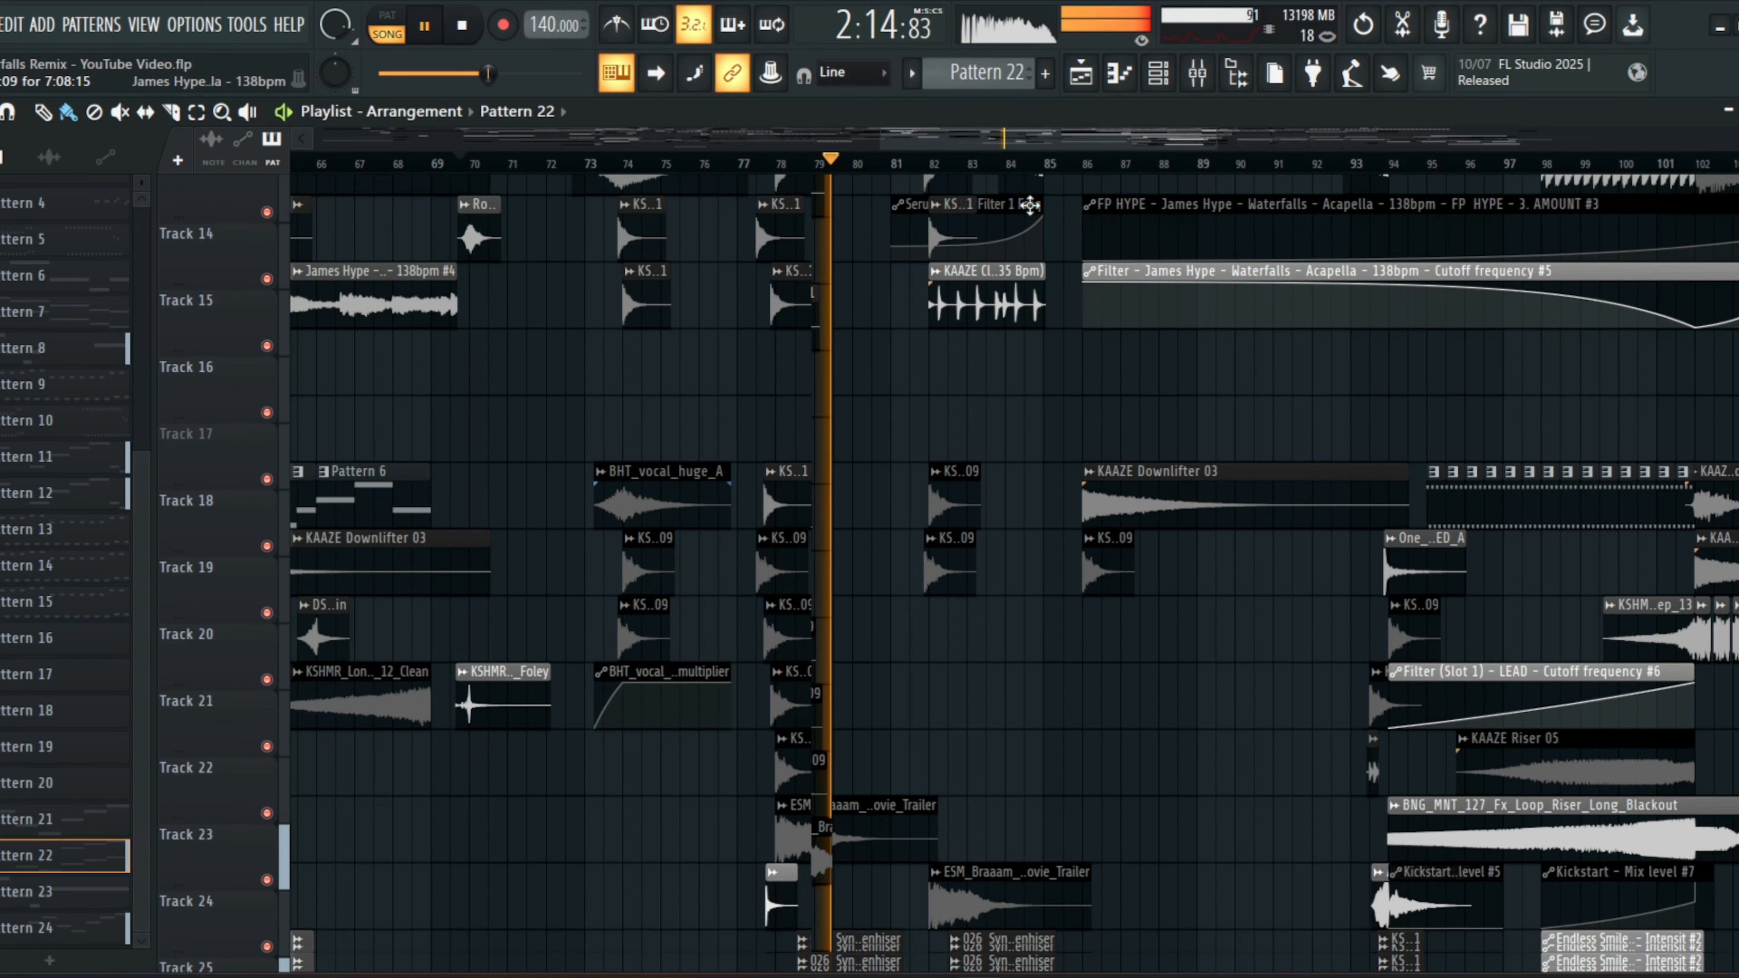
scroll(1065, 169, up, 1)
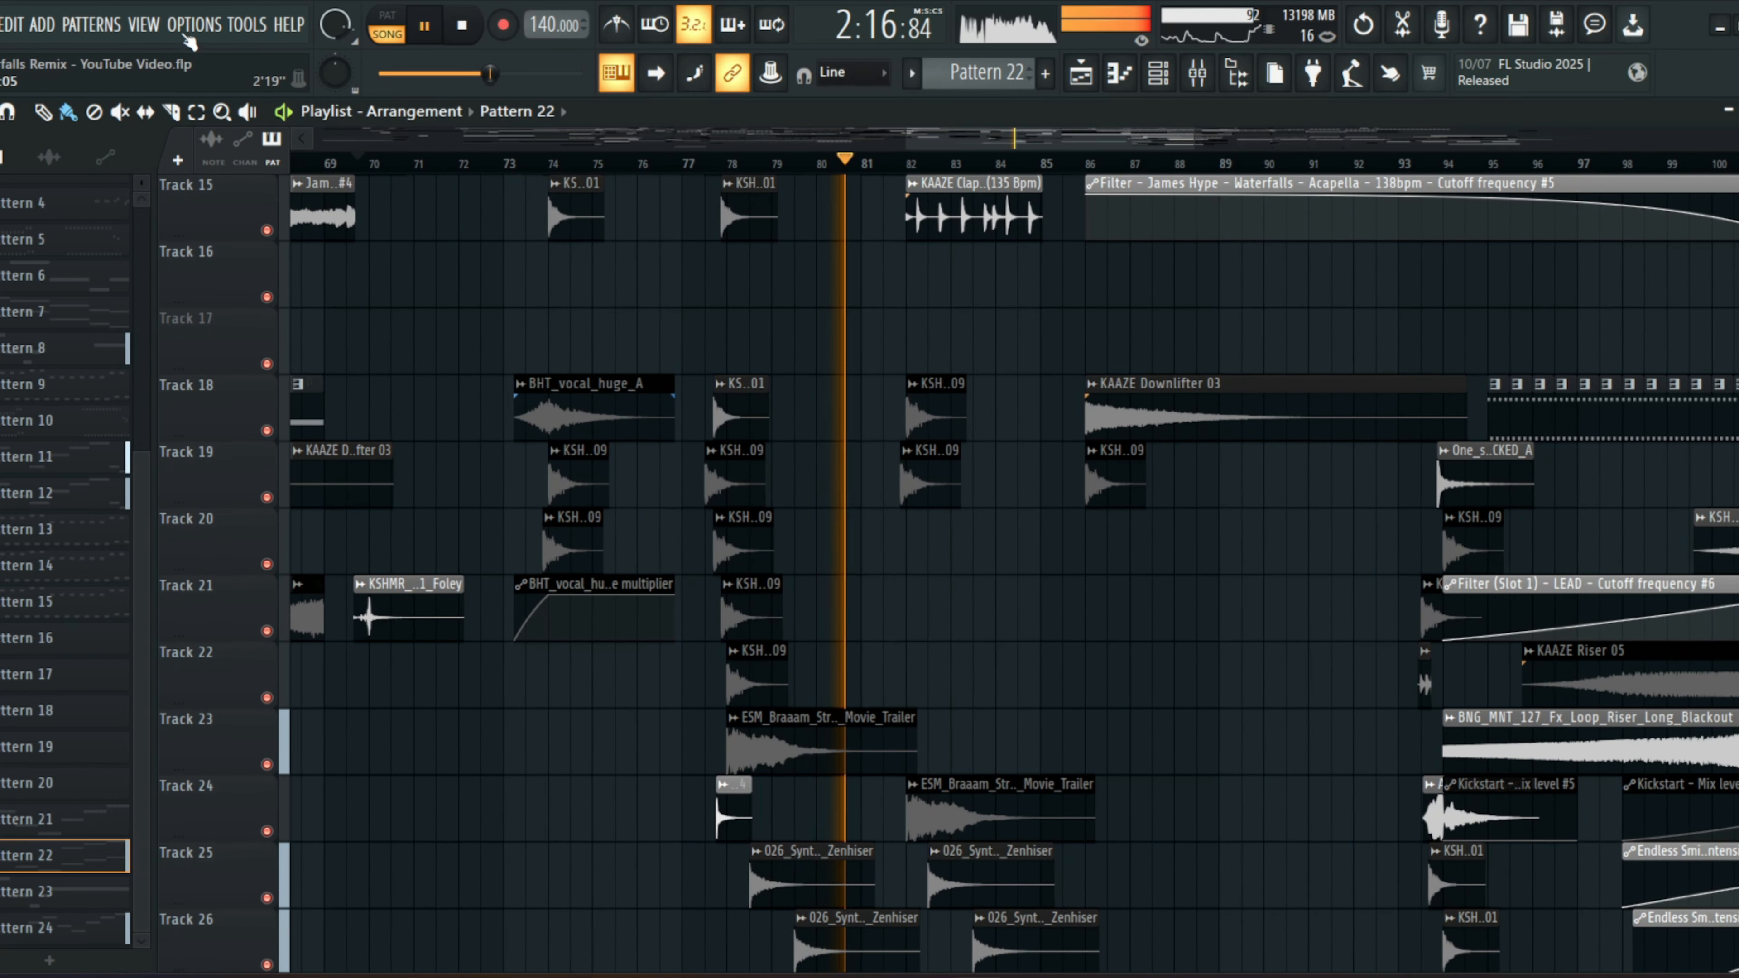
click(240, 28)
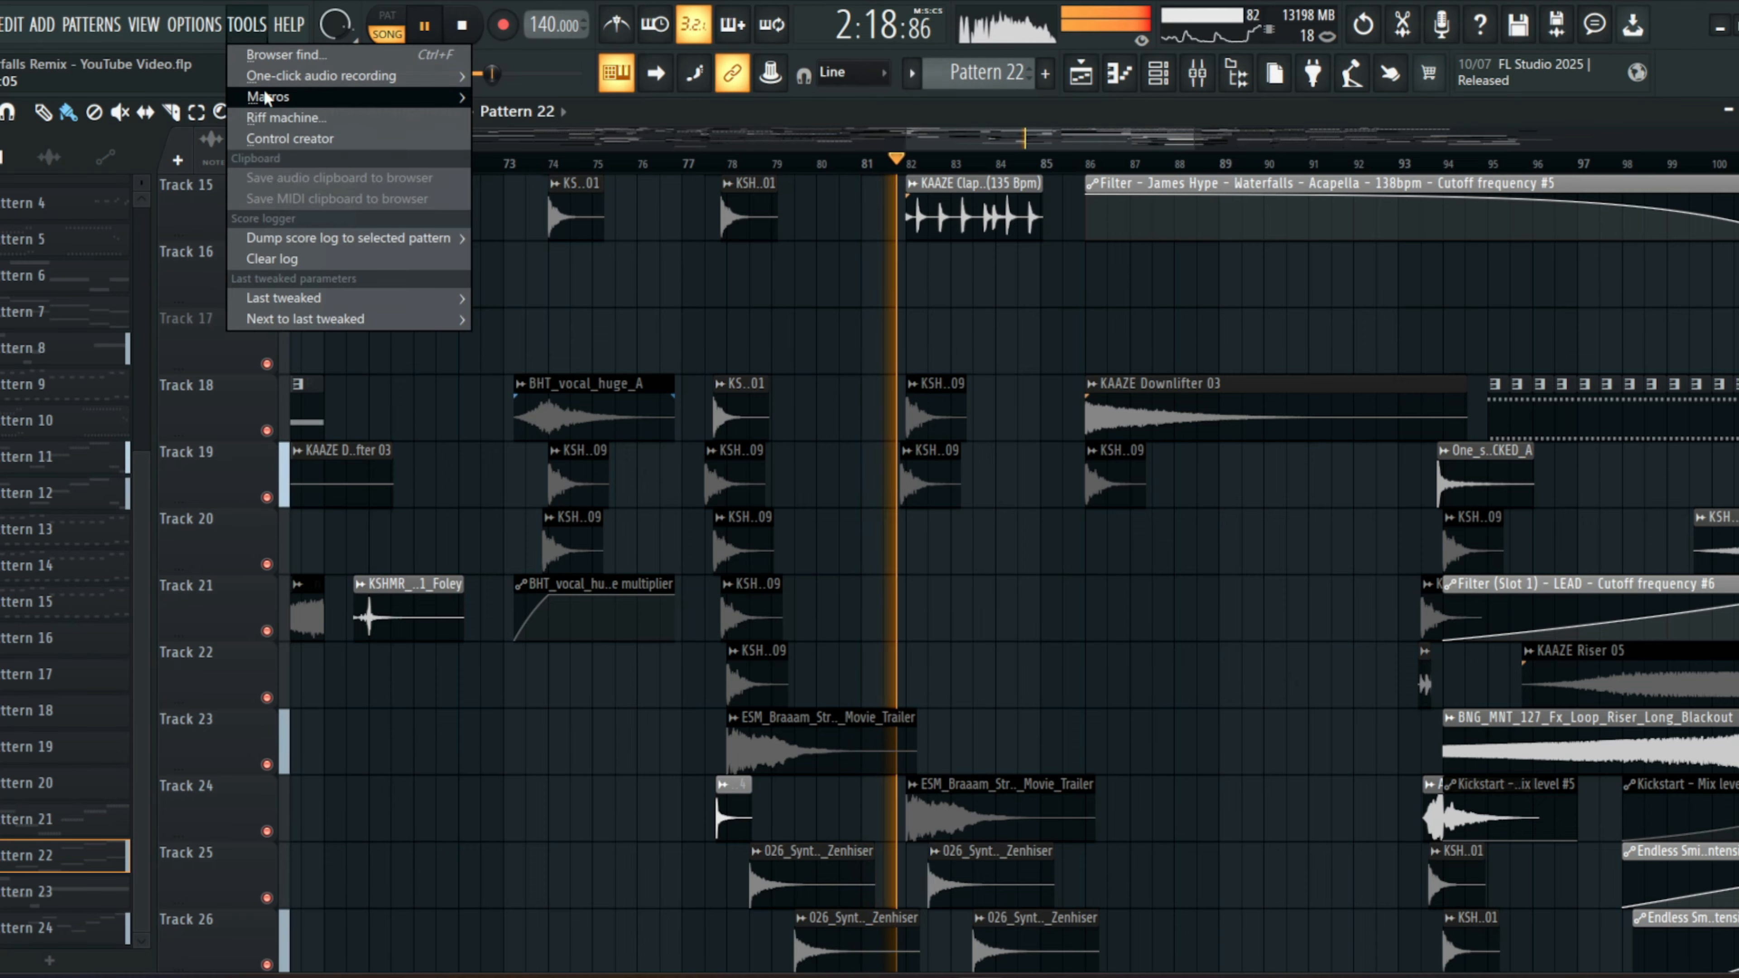
mouse_move(287, 117)
click(593, 258)
- Follow the clap loop and layered one-shots on Tracks 13 to 26 through bar 84, and stop playback at bar 85
scroll(1167, 359, down, 7)
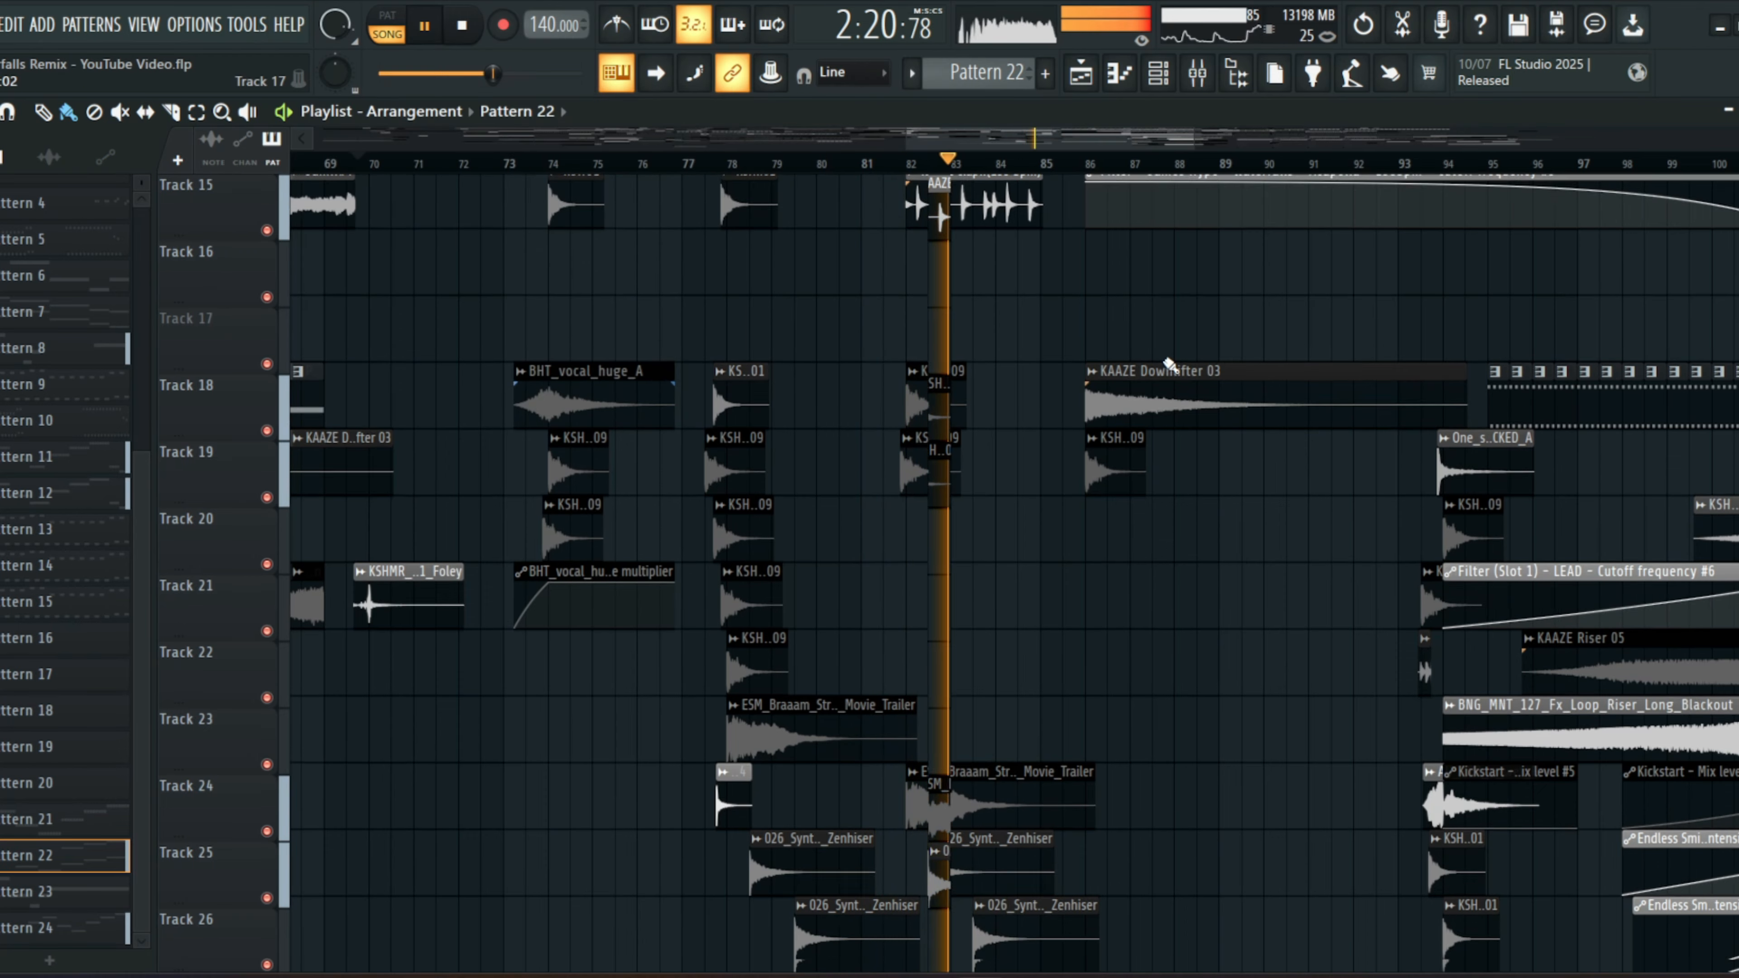
scroll(1163, 360, up, 9)
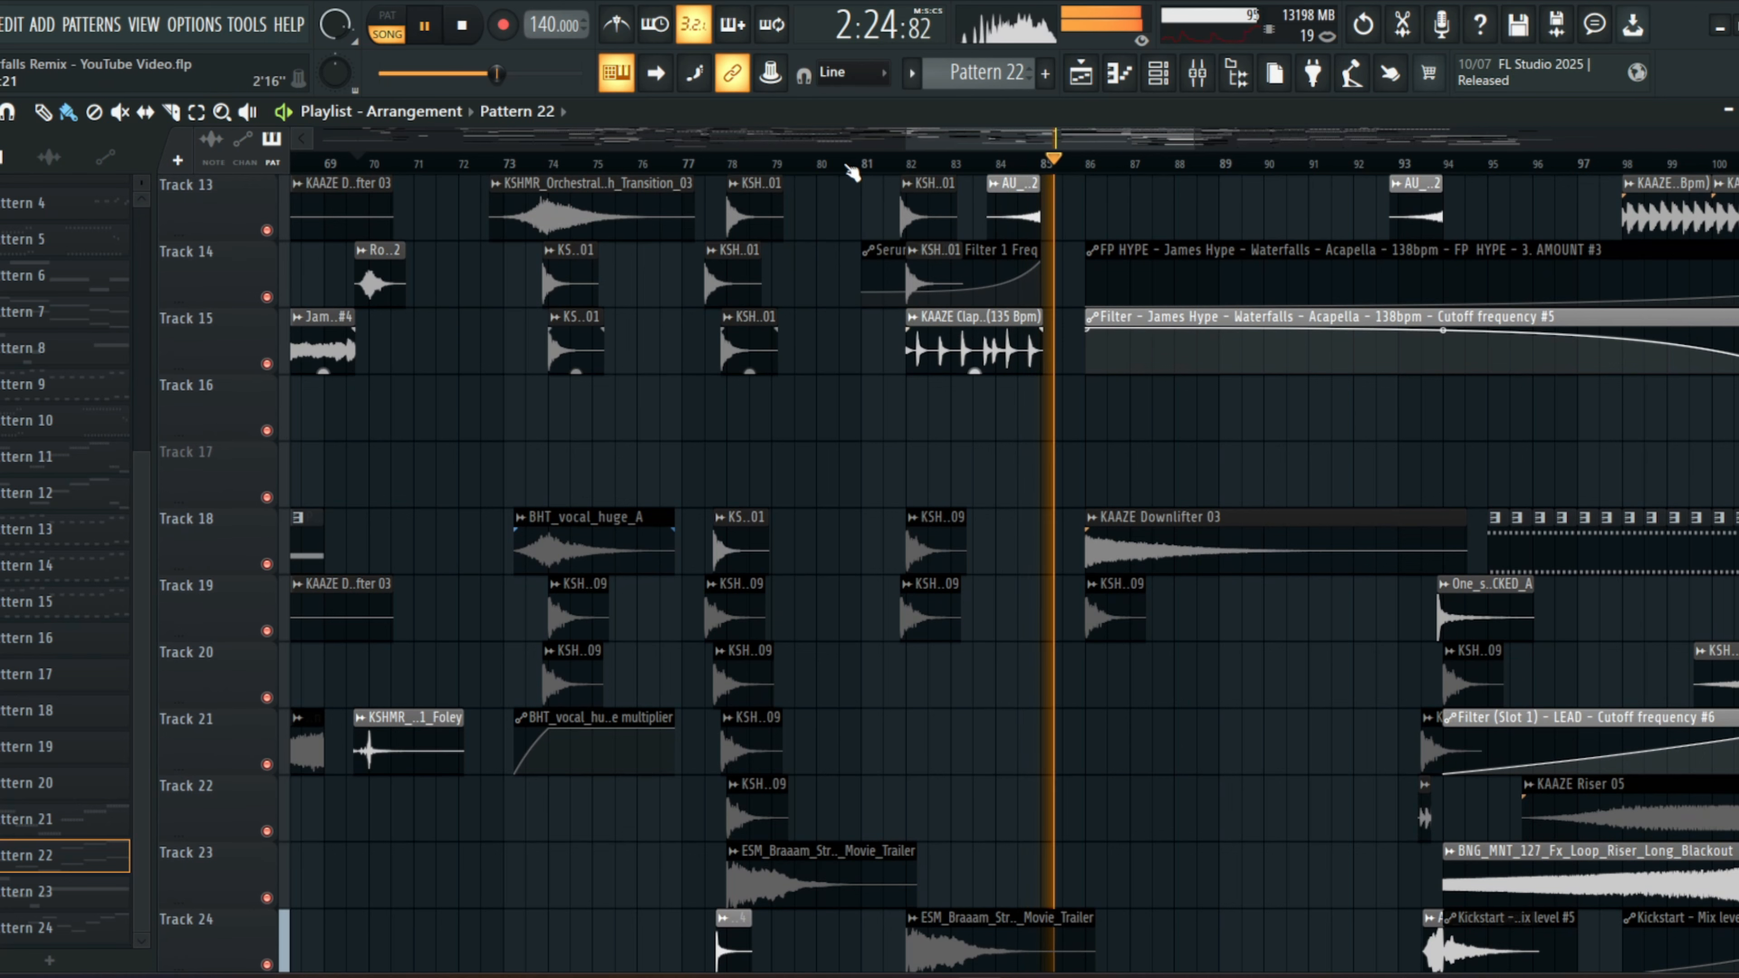
key(space)
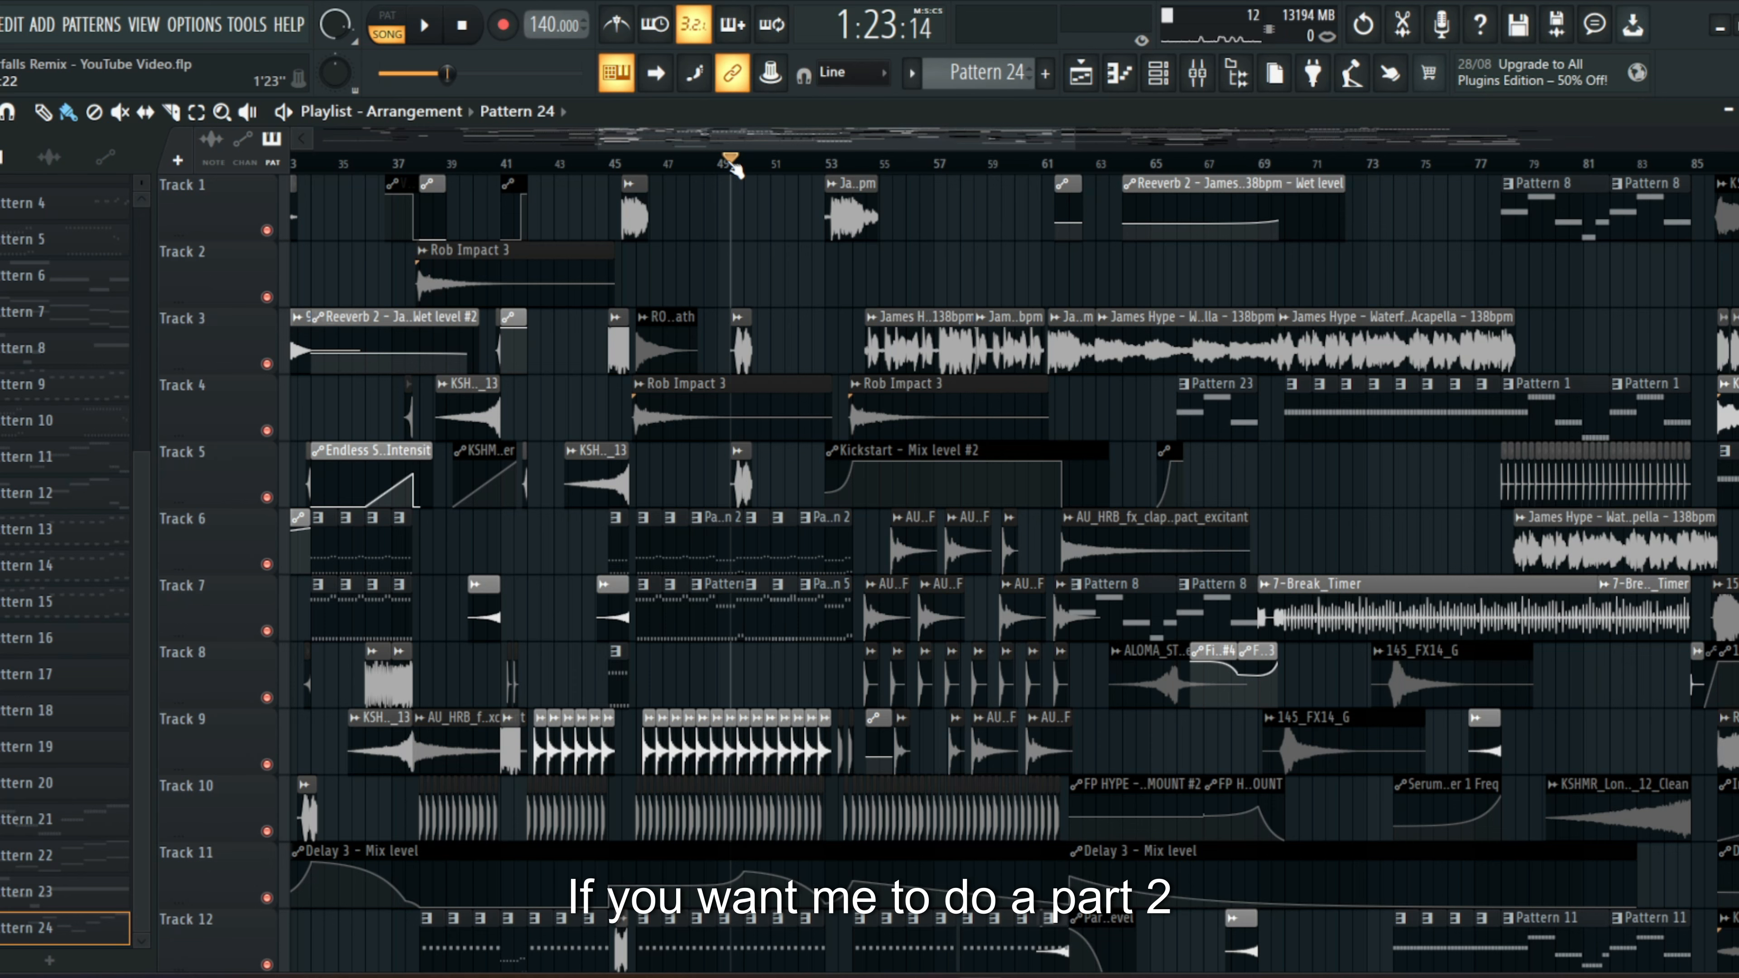
scroll(734, 170, up, 3)
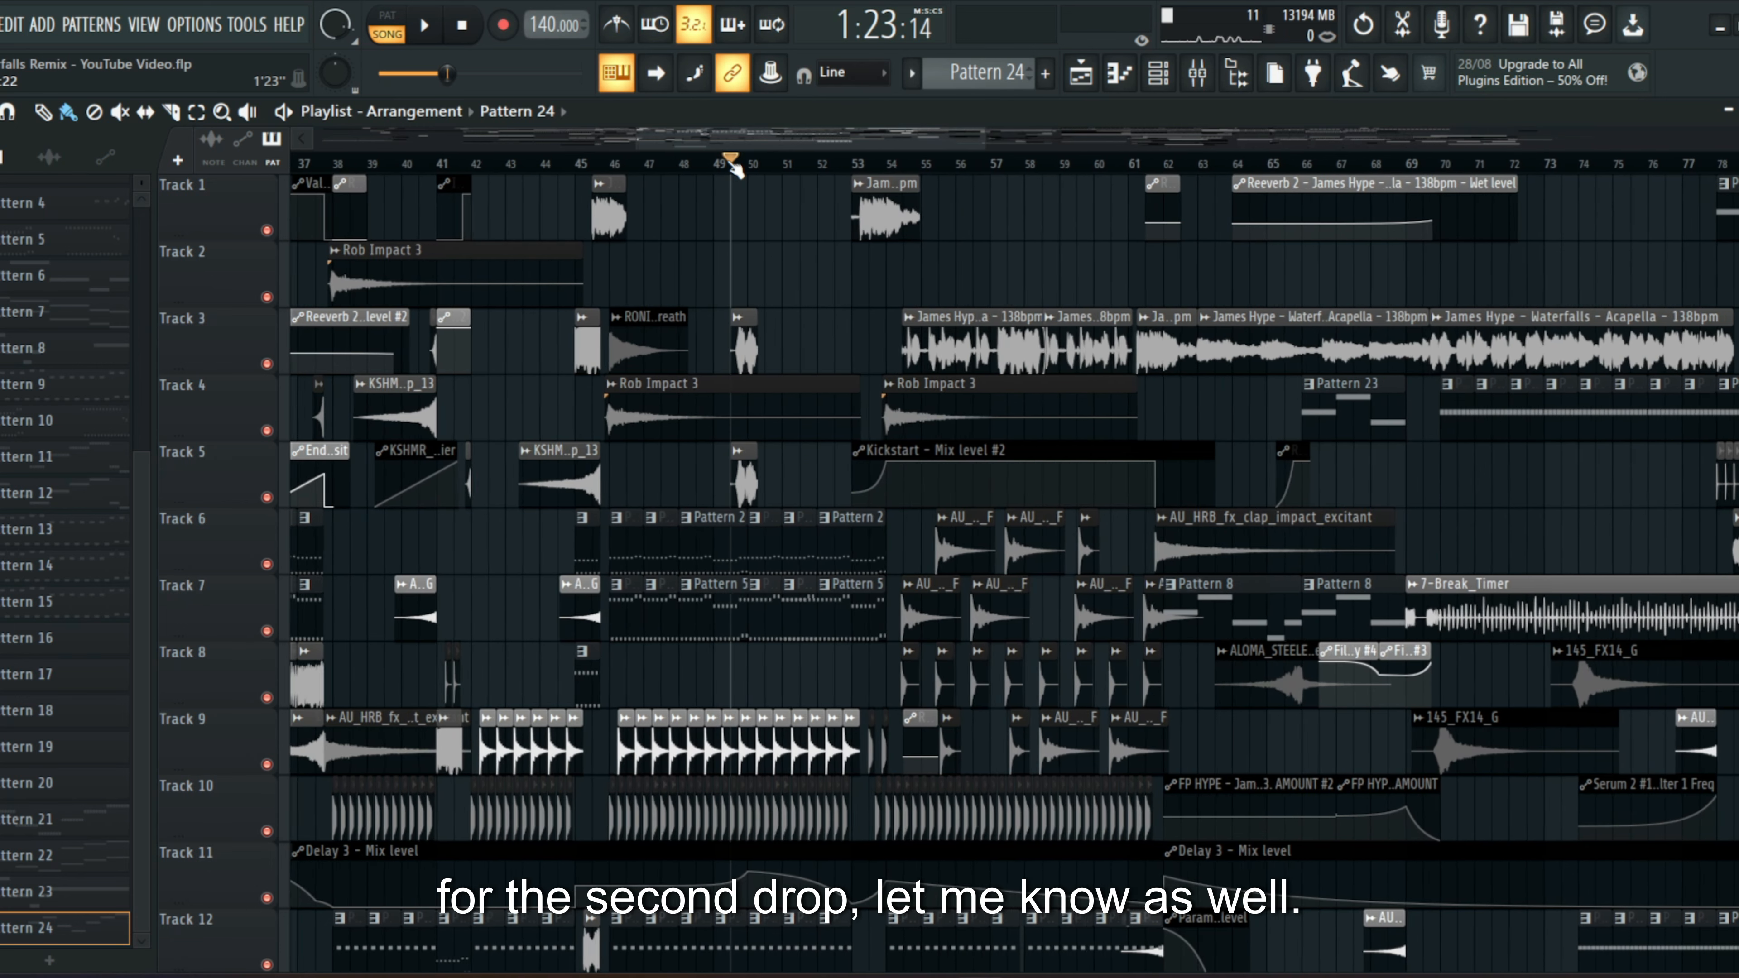